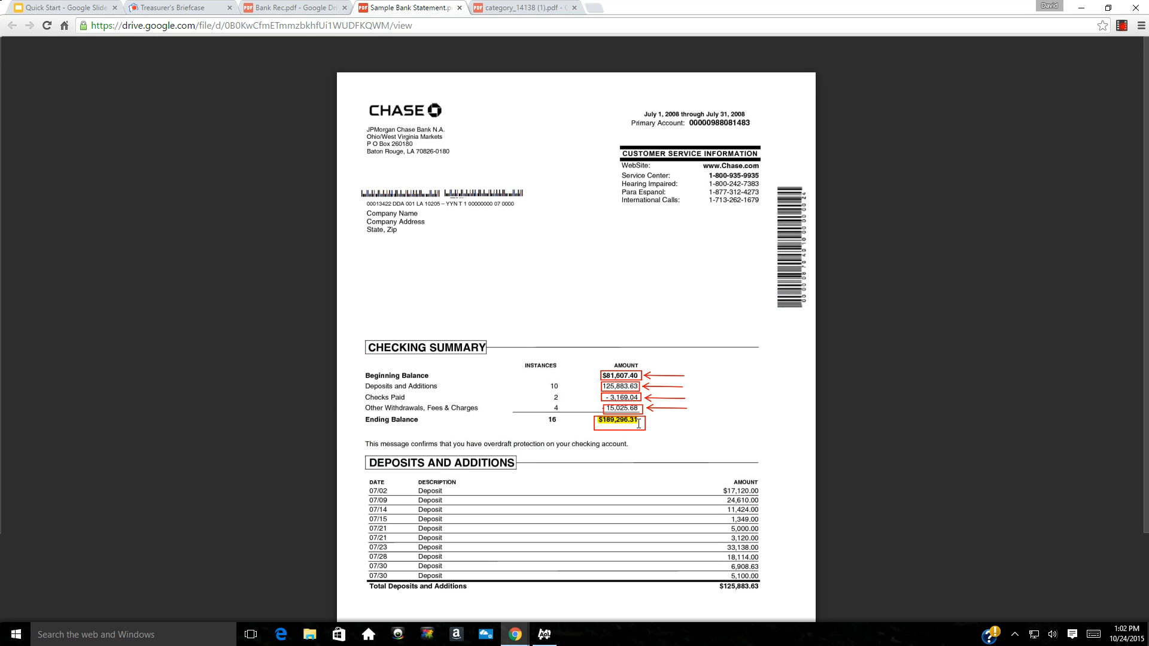
# Return to the Step 4 Checking Account Setup slide in the Quick Start deck
pyautogui.click(97, 9)
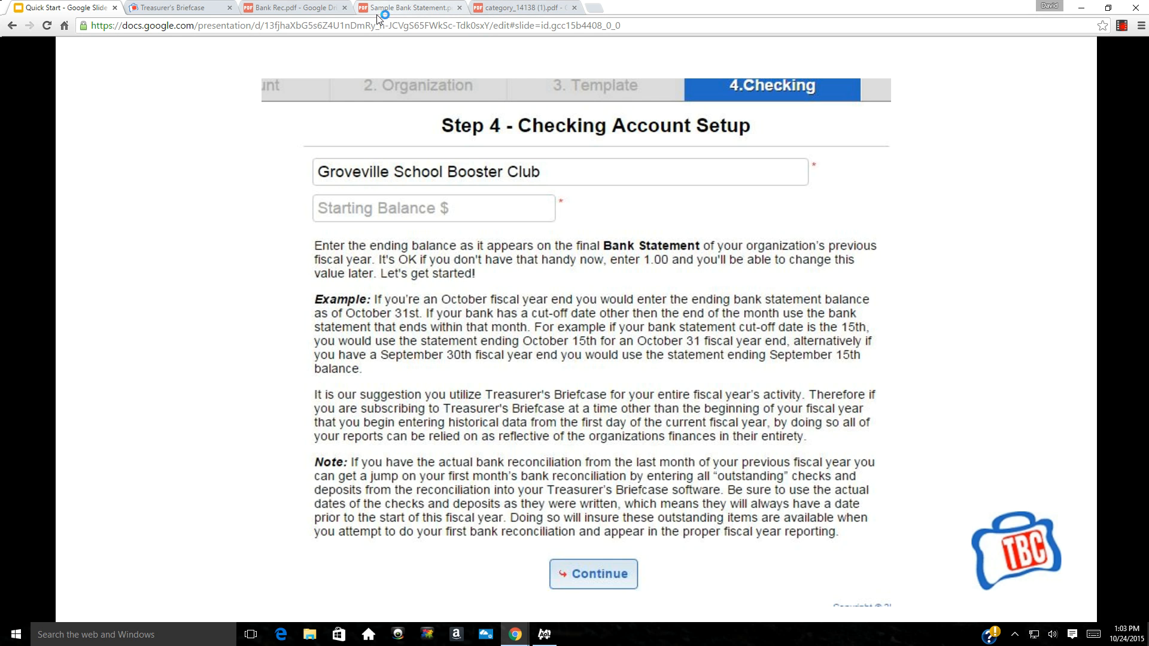
# View the handwritten Bank Rec.pdf reconciliation dated 6-30-15
pyautogui.click(291, 12)
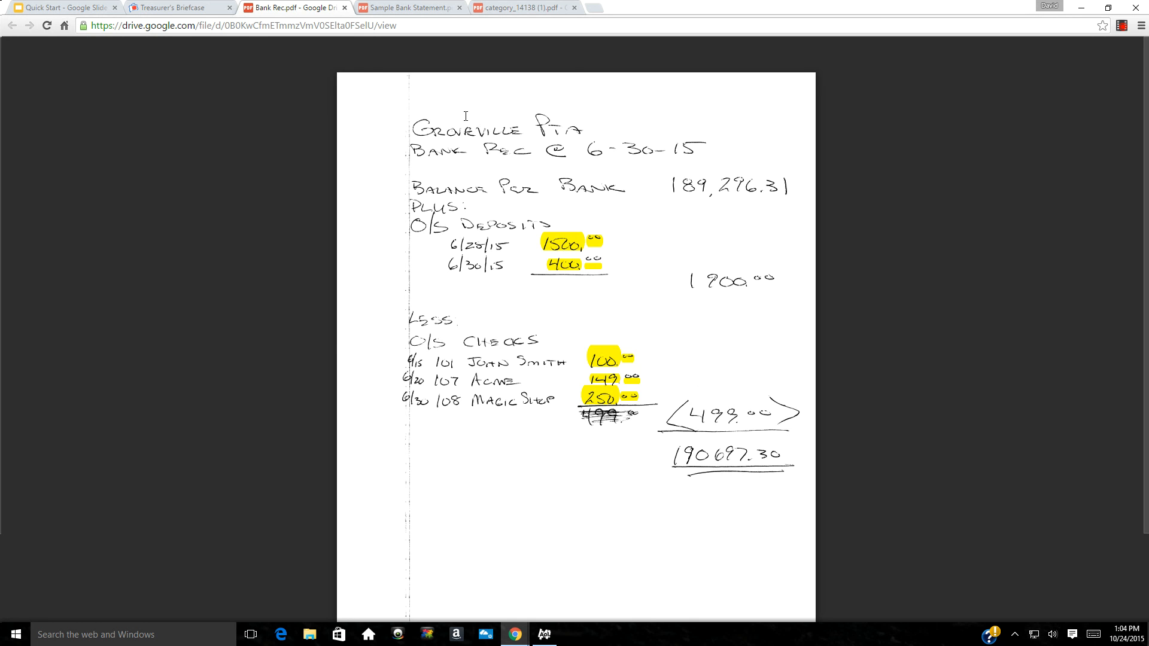
# Start a blank new checking transaction for Quik Tour, checking the reconciliation's outstanding items
pyautogui.click(187, 8)
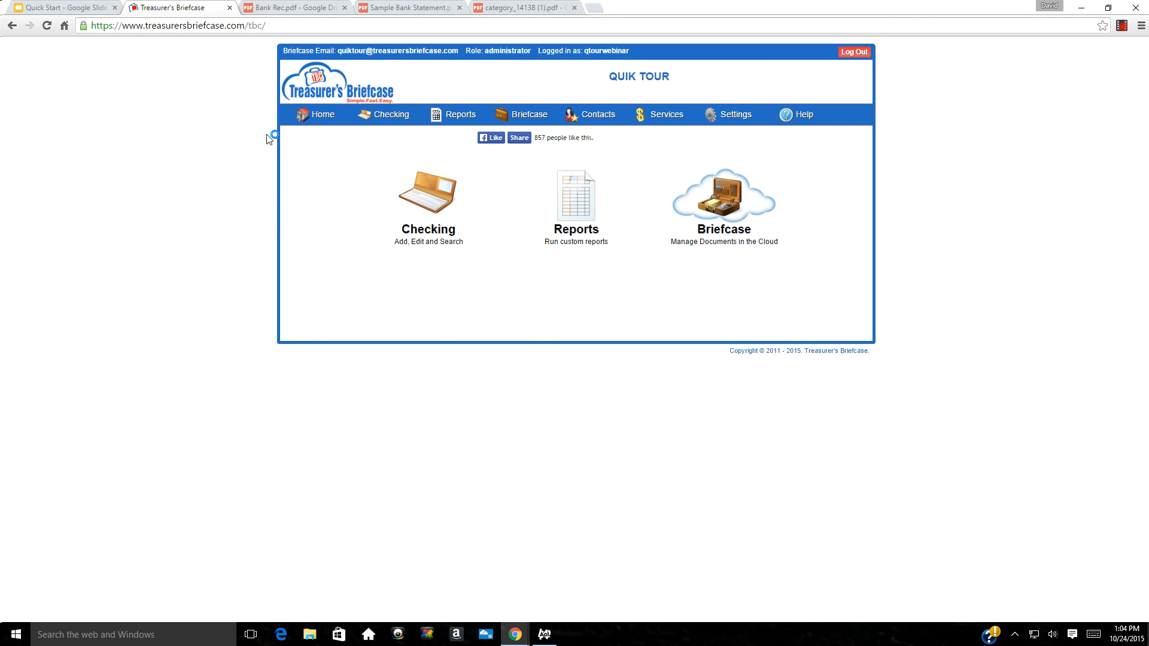
pyautogui.moveTo(373, 122)
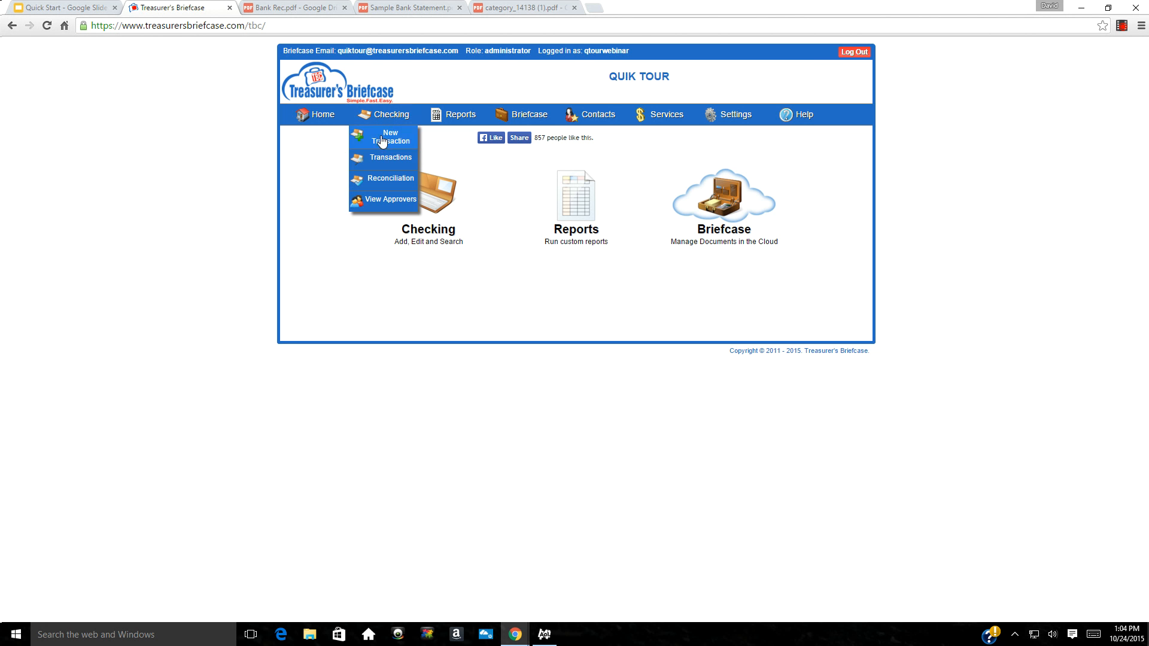
pyautogui.click(386, 142)
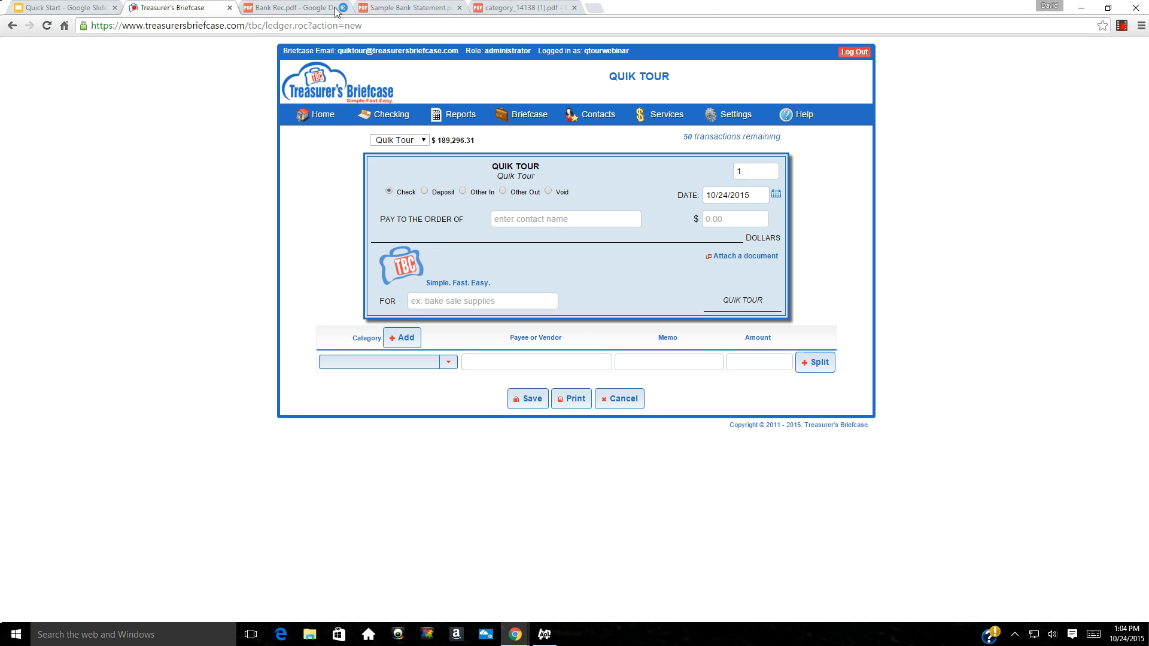
pyautogui.click(293, 8)
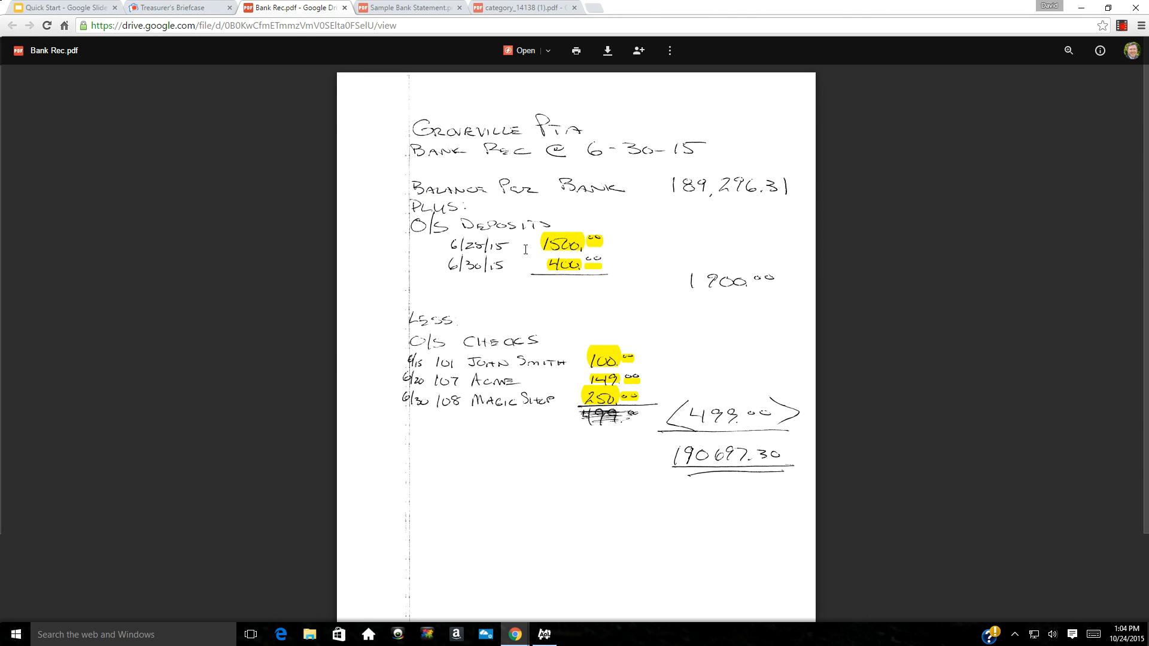
pyautogui.click(209, 8)
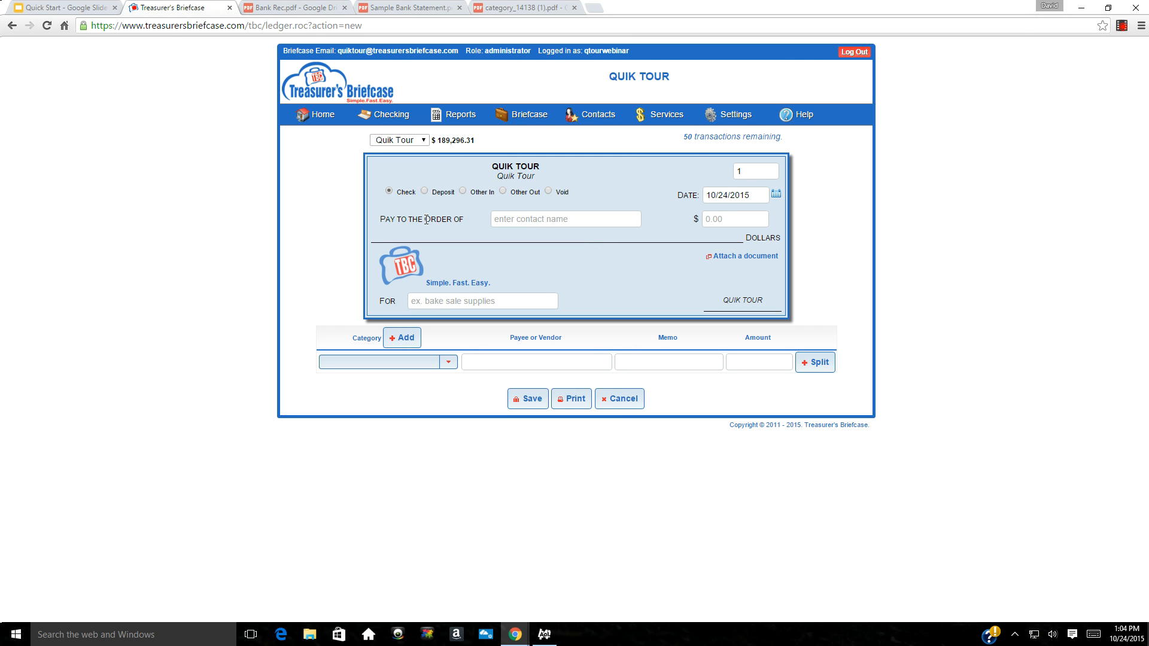
# Make the entry a deposit dated 08/15/15, accepting the out-of-fiscal-year date warning
pyautogui.click(424, 192)
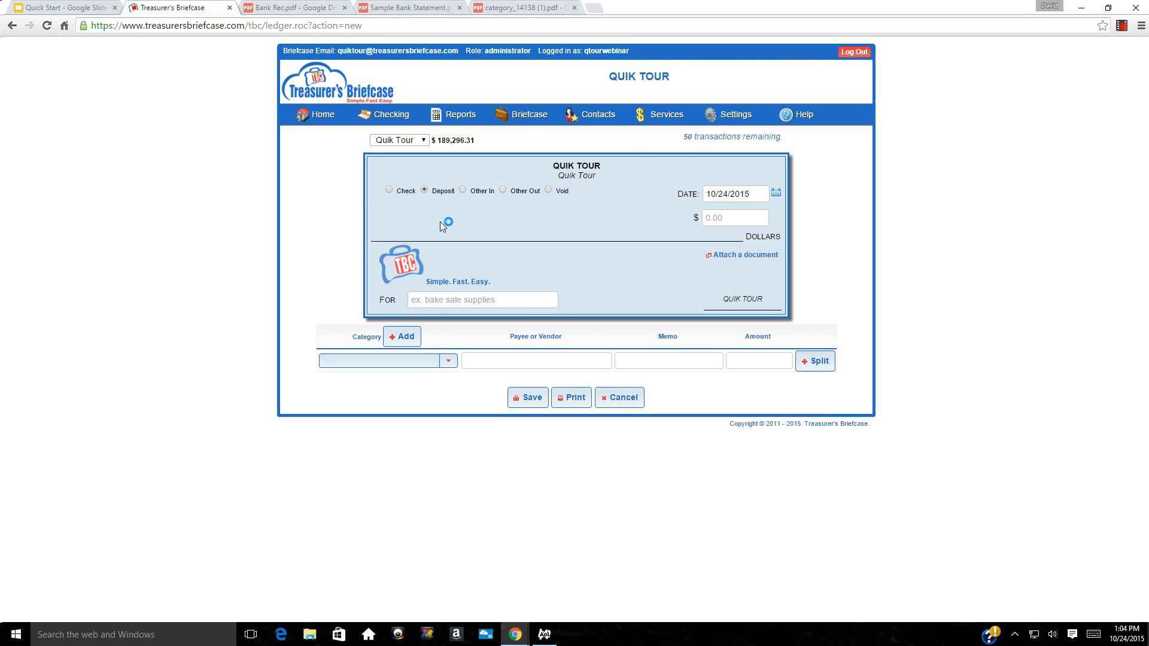
pyautogui.click(754, 191)
pyautogui.moveTo(746, 193); pyautogui.dragTo(662, 192)
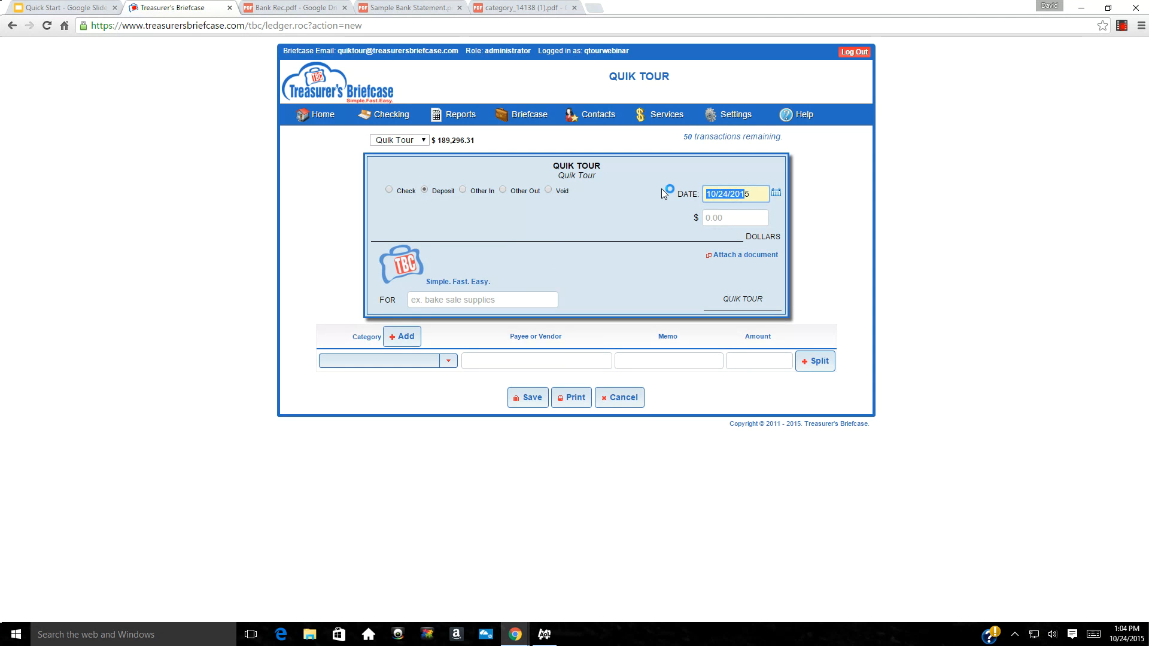
pyautogui.press('BackSpace')
pyautogui.write('0')
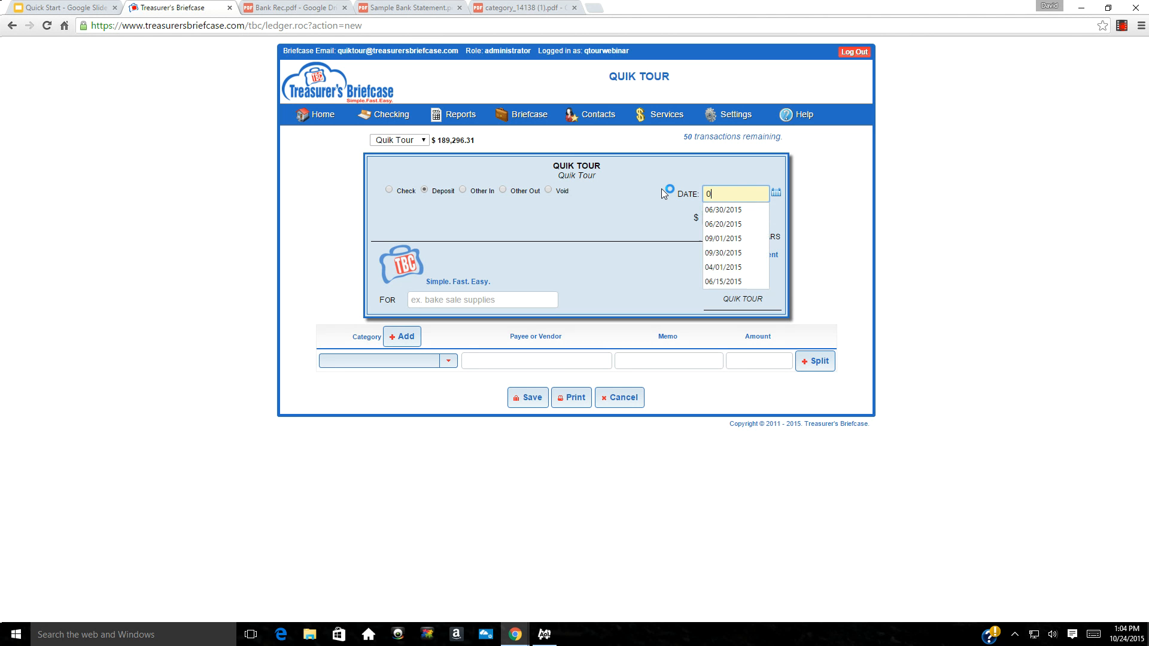
pyautogui.write('81515')
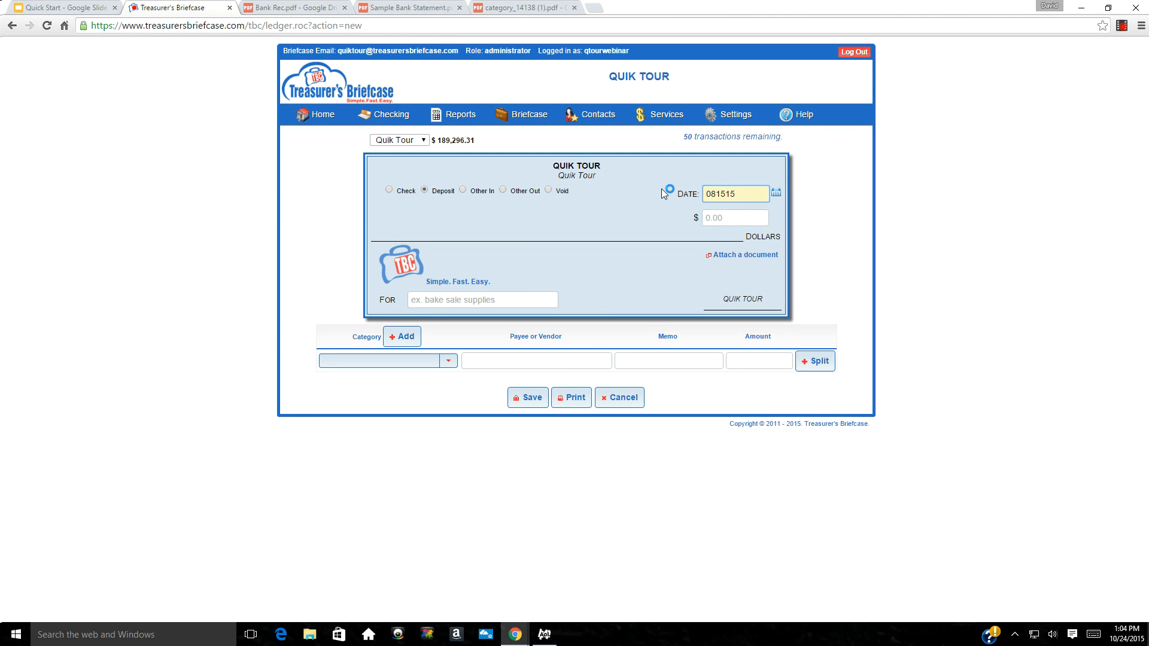
pyautogui.press('Tab')
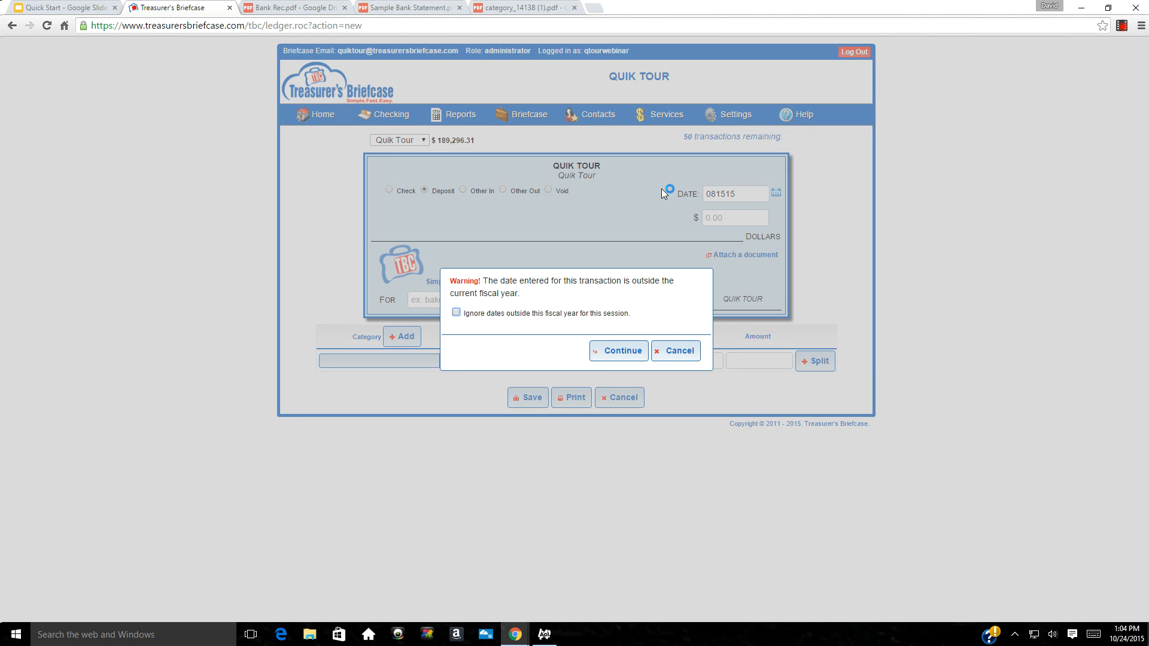
pyautogui.click(456, 312)
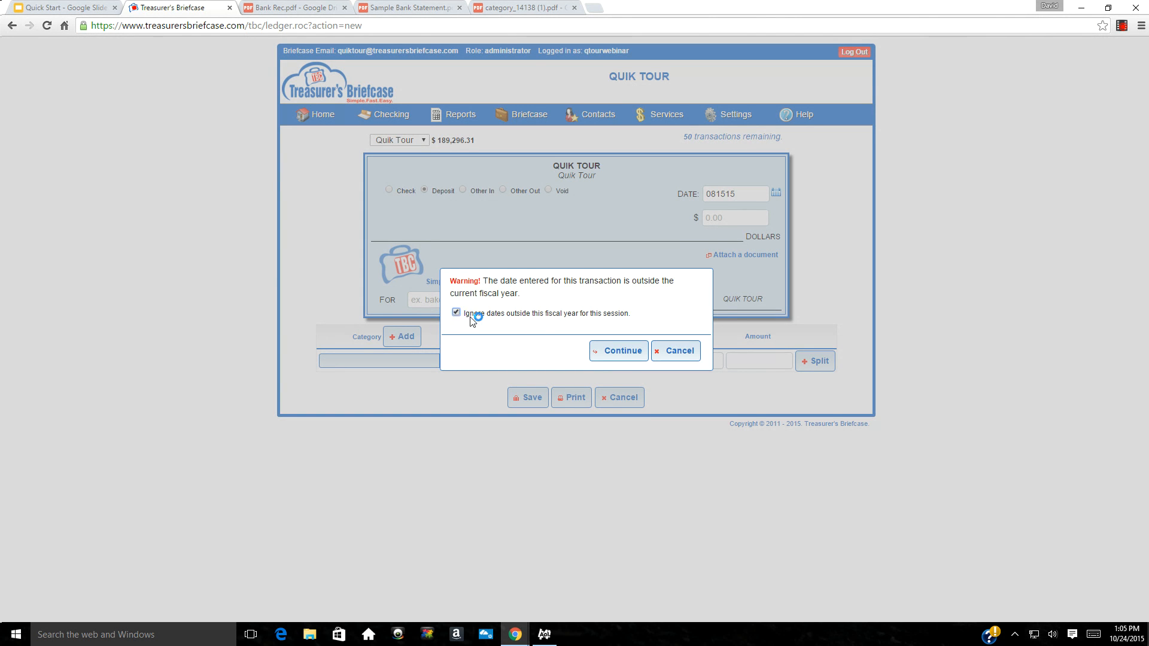
pyautogui.click(624, 352)
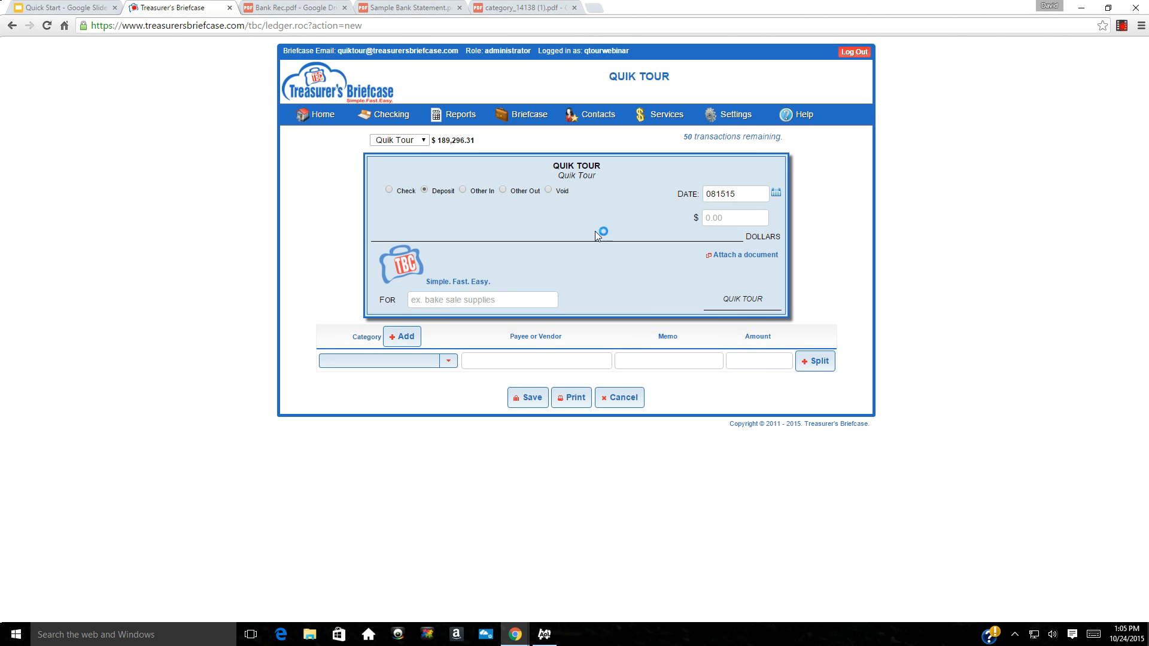
# Enter a 1500.00 amount under Corporate Donations and save the deposit
pyautogui.click(704, 219)
pyautogui.write('1500')
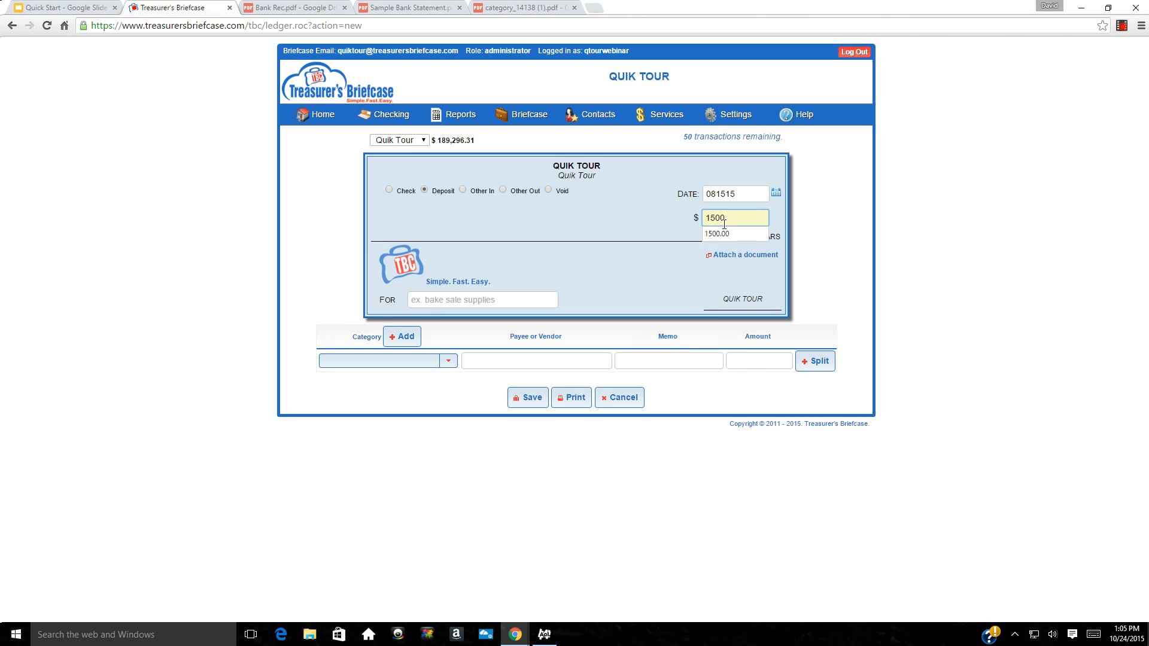
pyautogui.press('Tab')
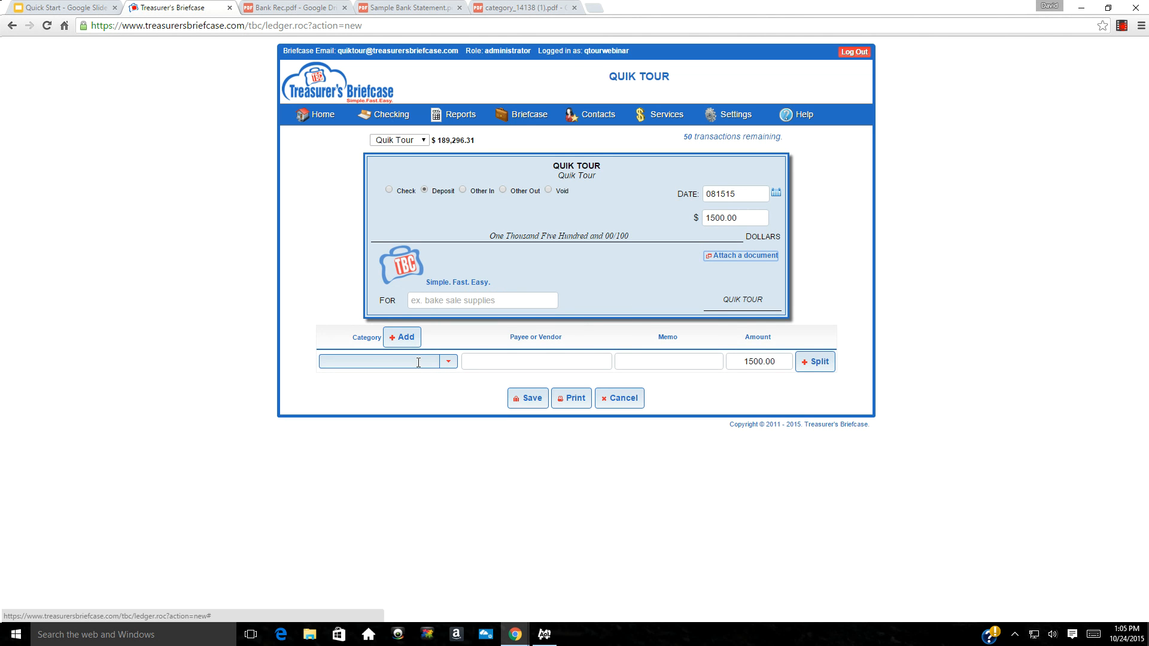
pyautogui.click(424, 362)
pyautogui.write('c')
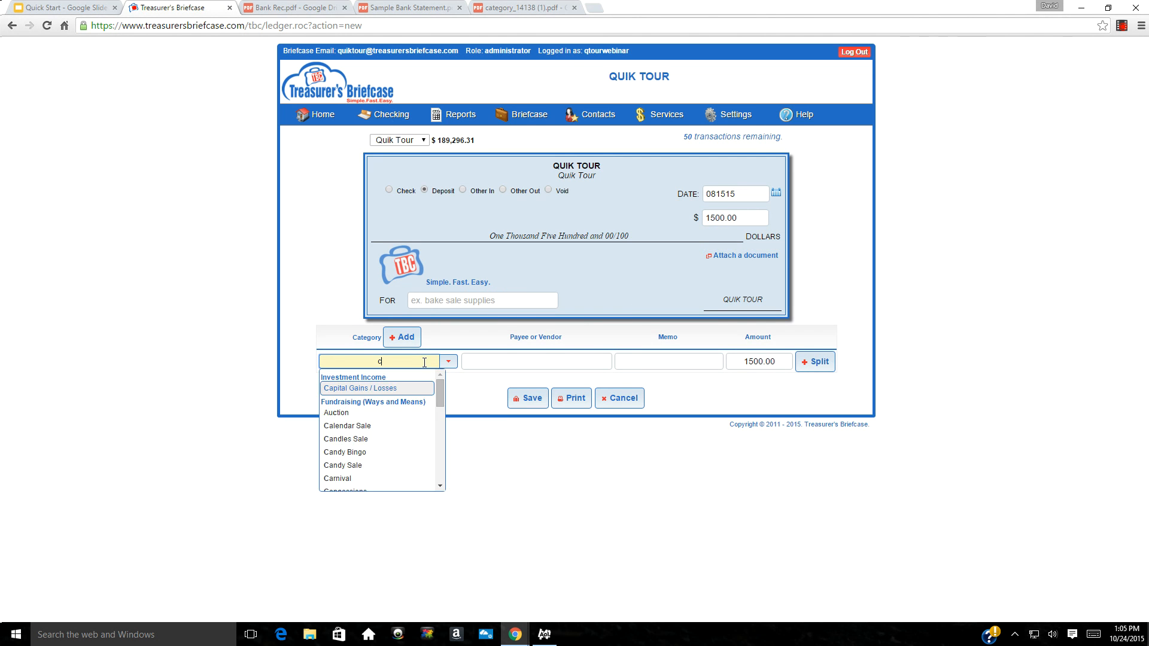
pyautogui.write('o')
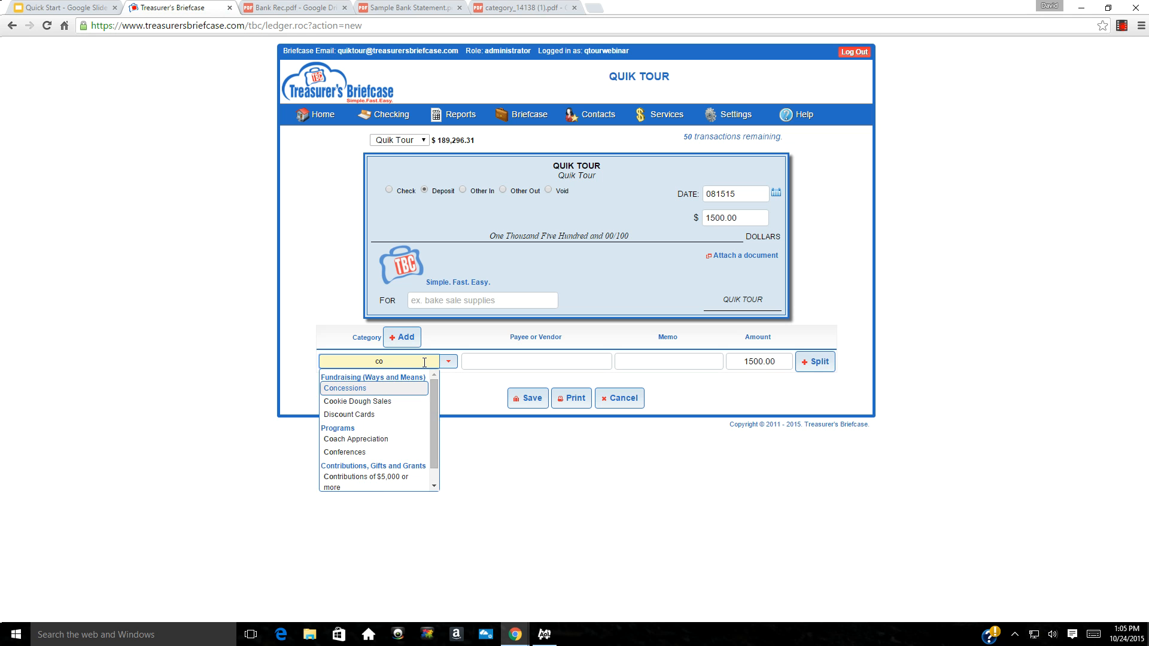
pyautogui.write('r')
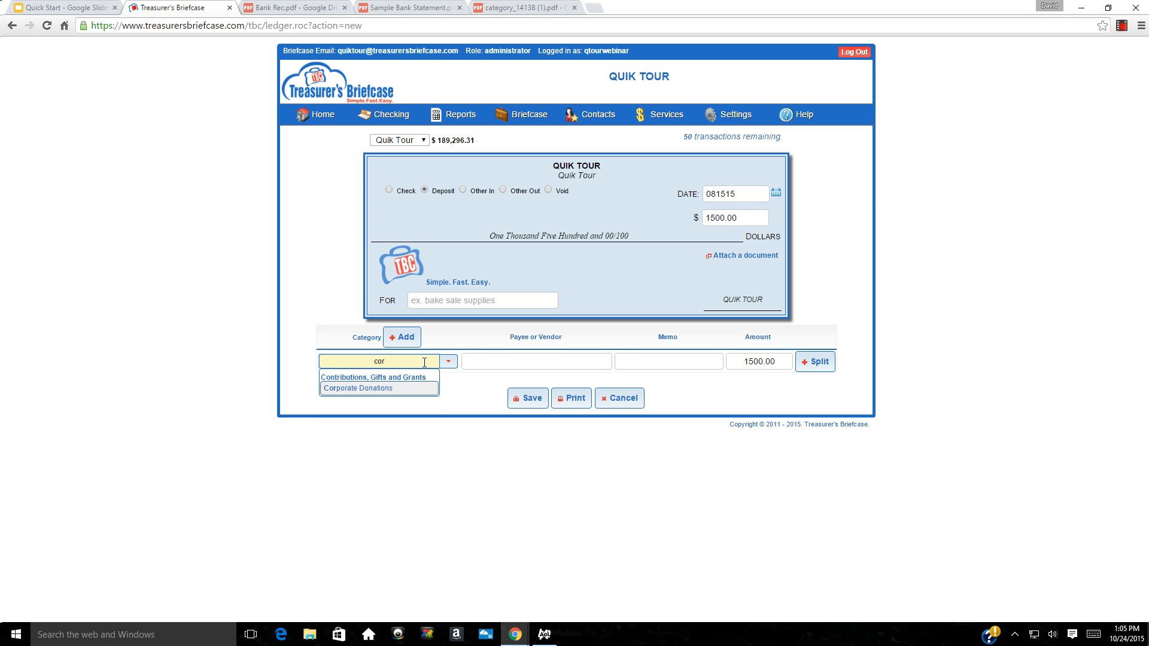
pyautogui.press('Tab')
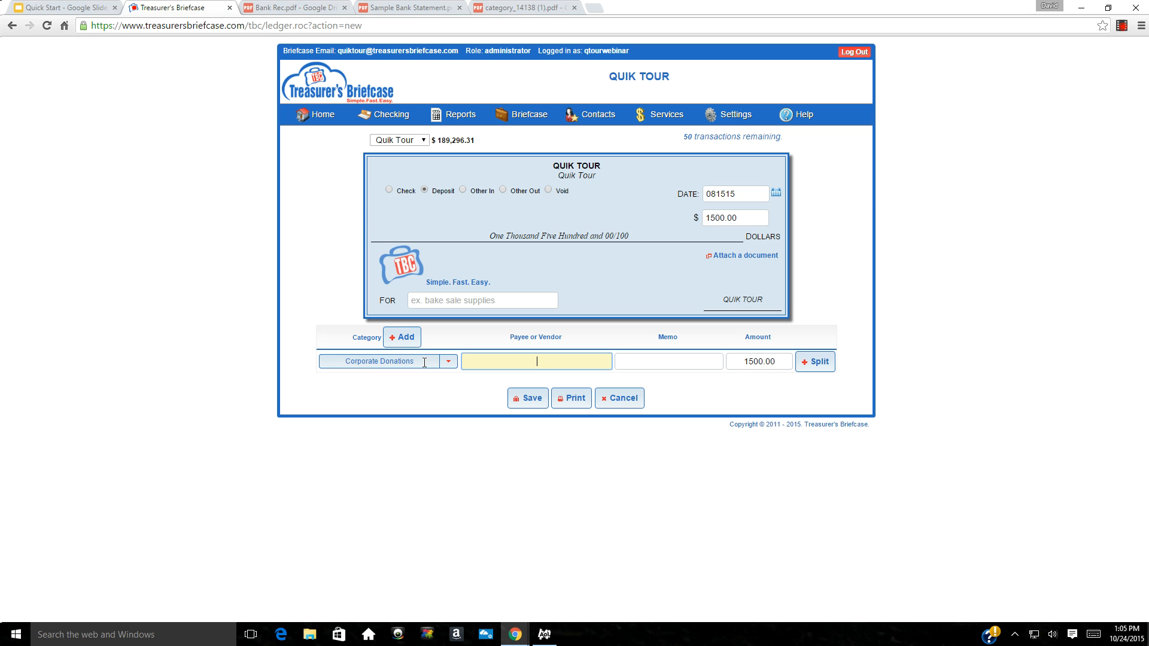
pyautogui.click(526, 402)
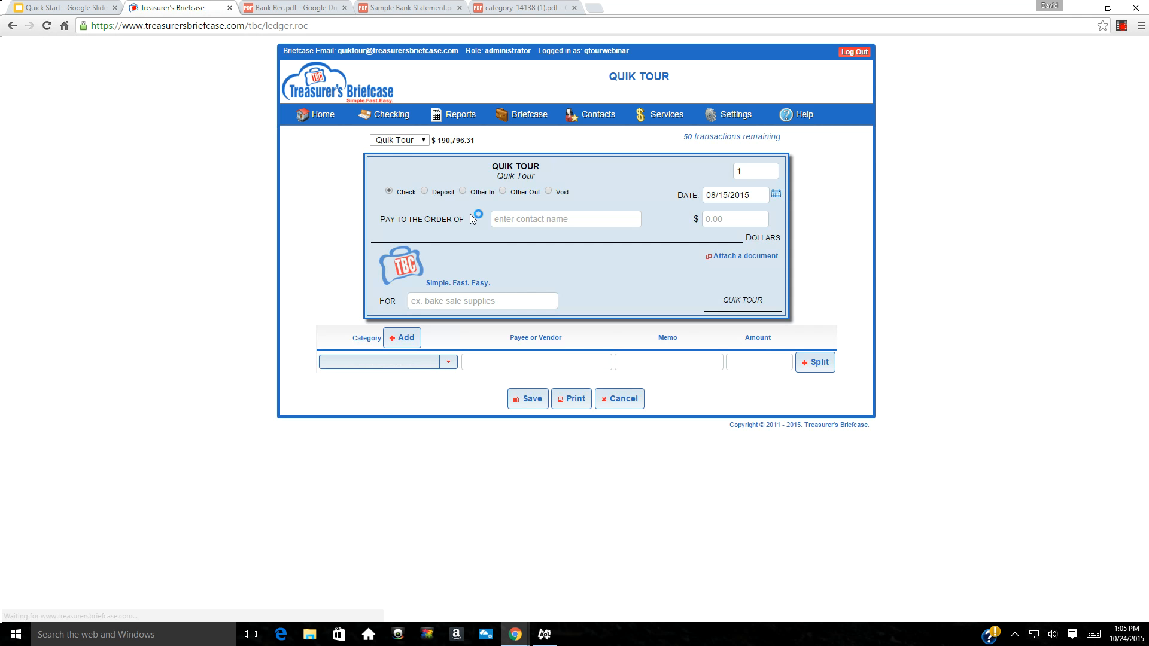
# Enter a 400.00 deposit under Club Membership Dues and save it
pyautogui.click(424, 190)
pyautogui.click(725, 221)
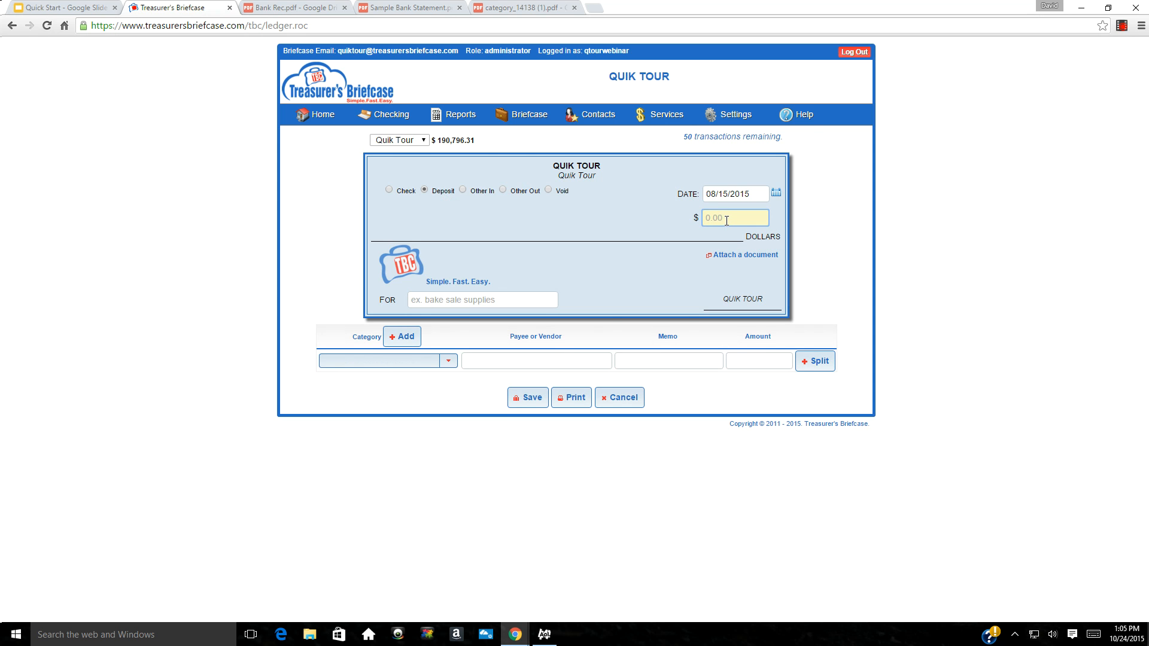
pyautogui.write('400.00')
pyautogui.click(387, 362)
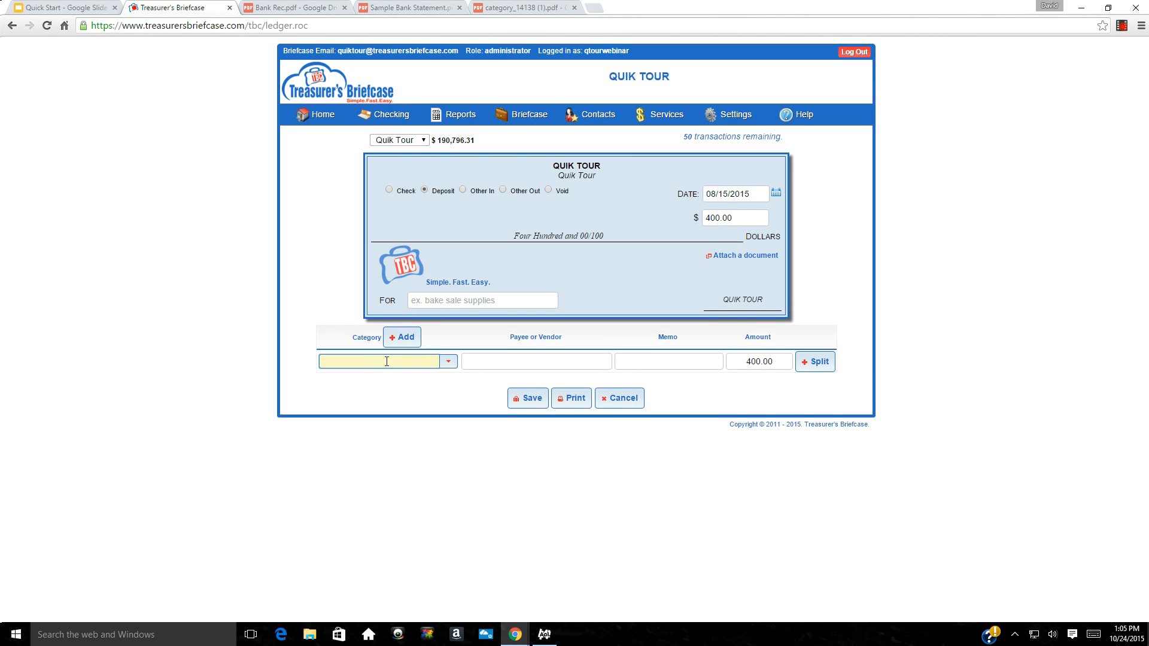
pyautogui.write('due')
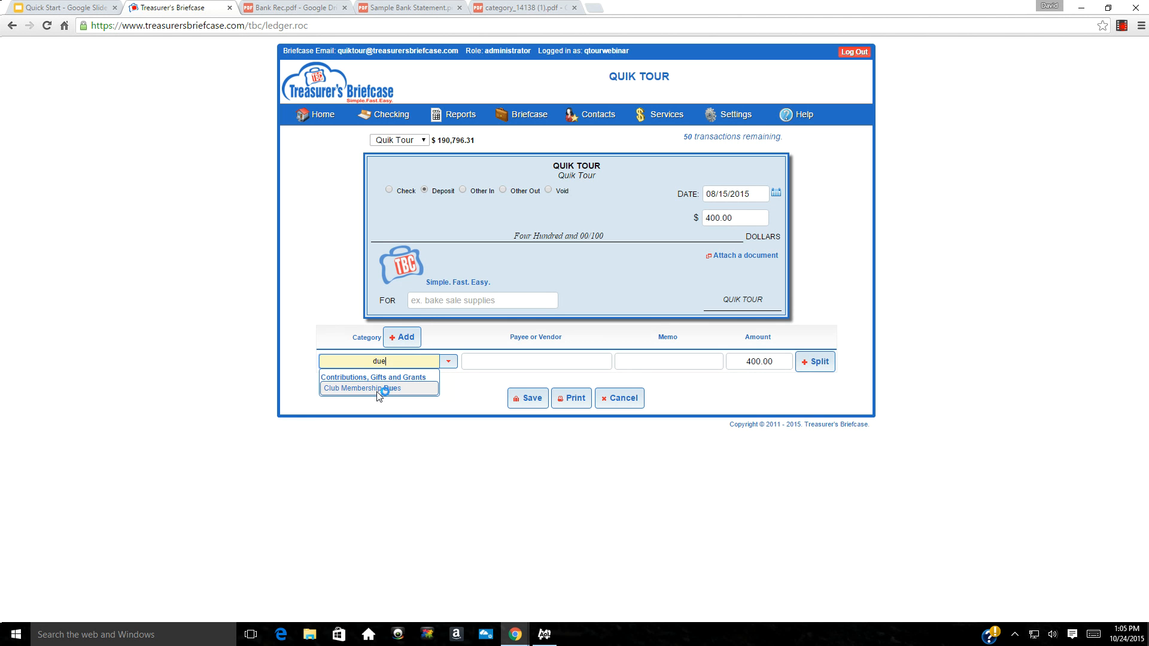
pyautogui.click(379, 389)
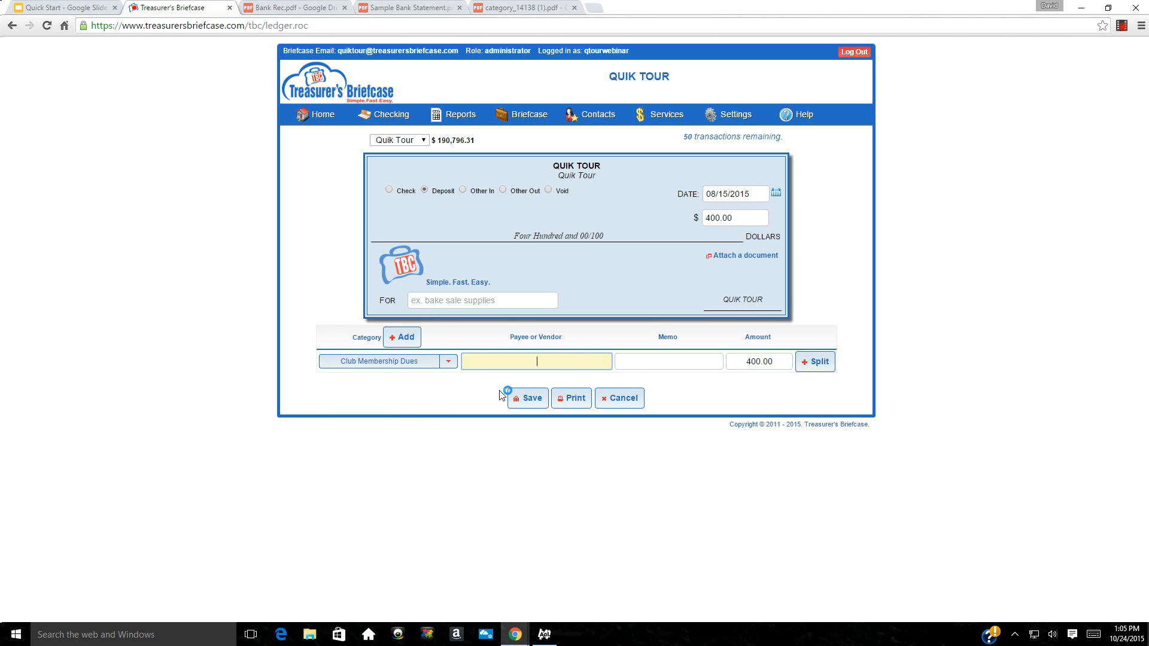
pyautogui.click(529, 400)
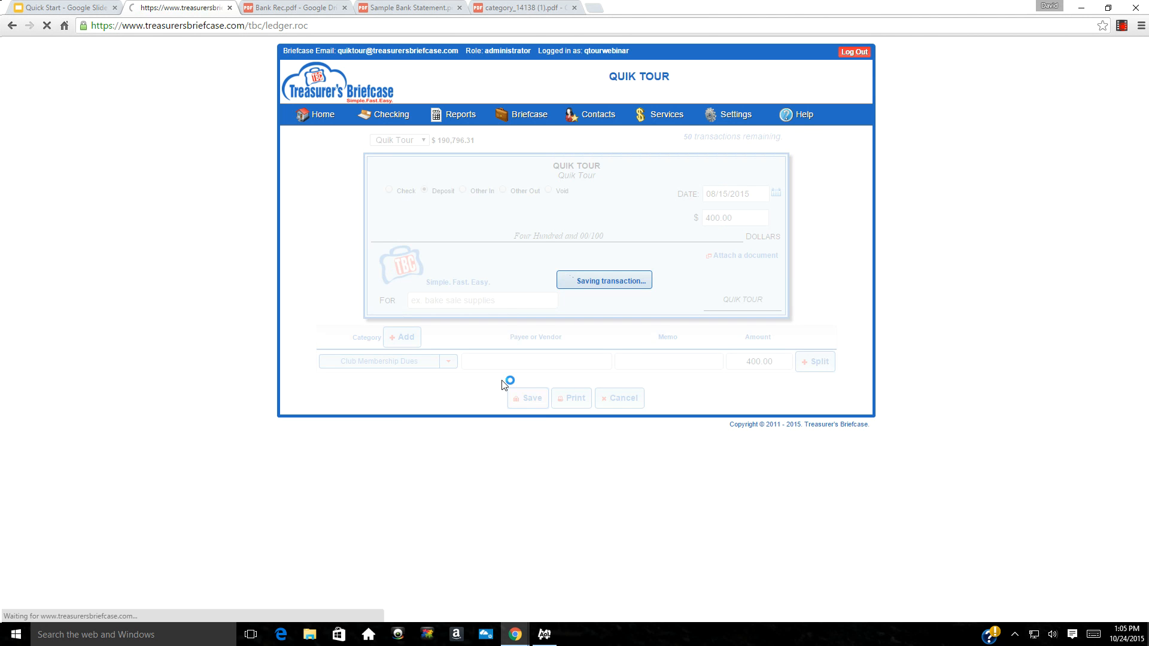
pyautogui.click(390, 192)
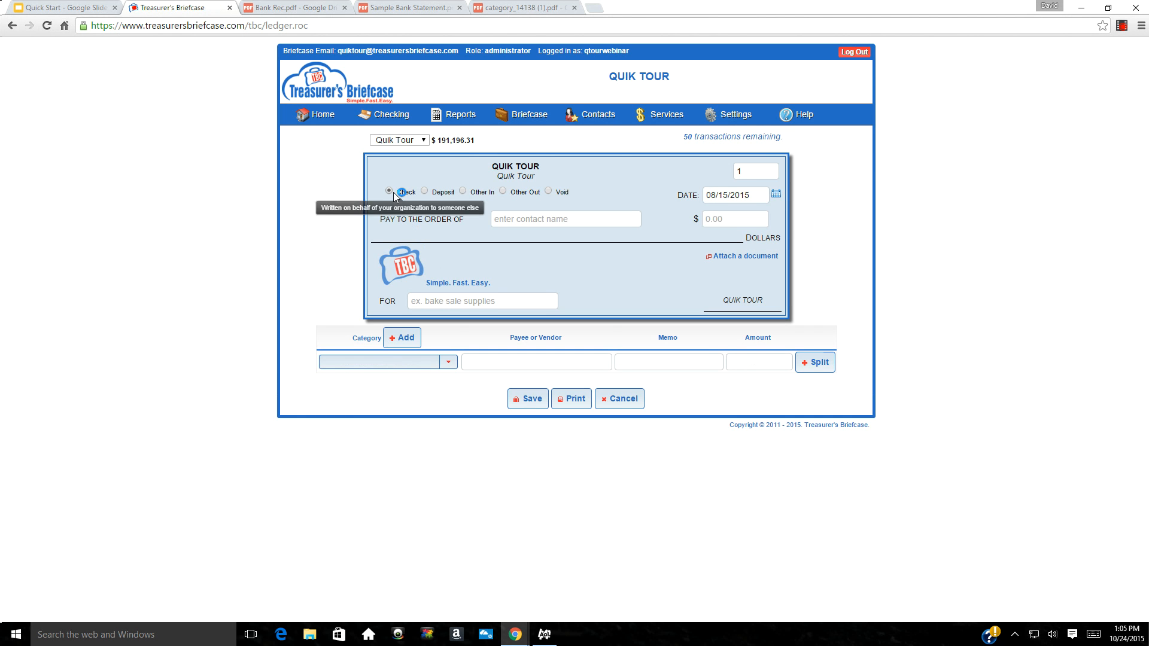
# Enter the payee's full name and add them as a new person contact
pyautogui.click(508, 221)
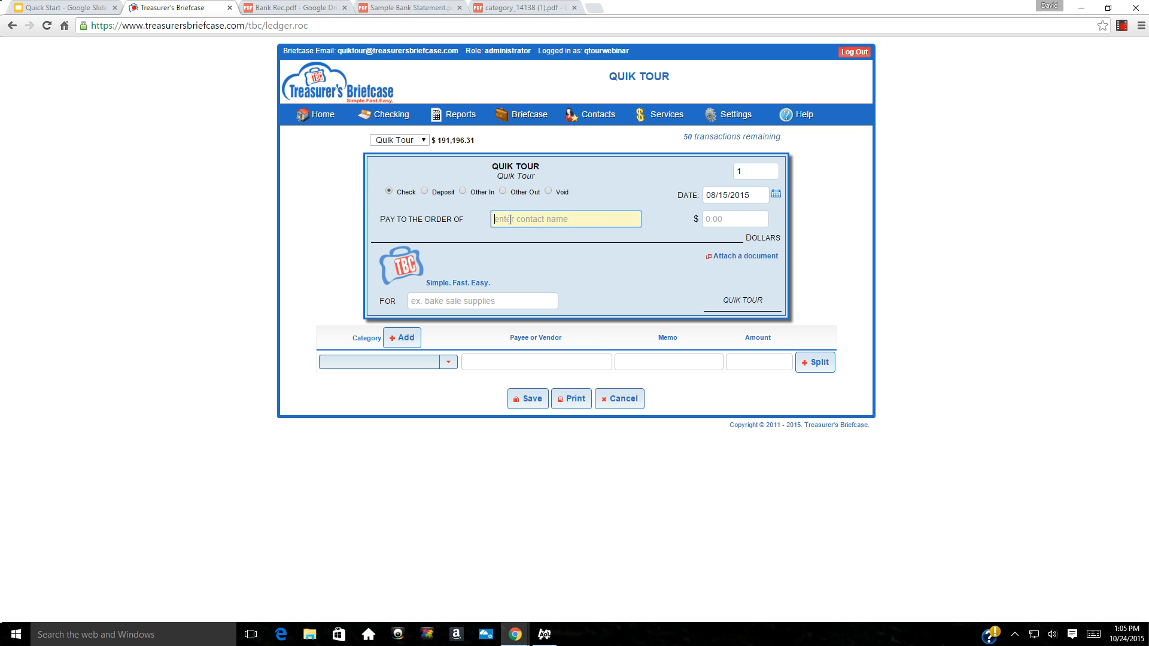
pyautogui.write('John Smith')
pyautogui.press('Tab')
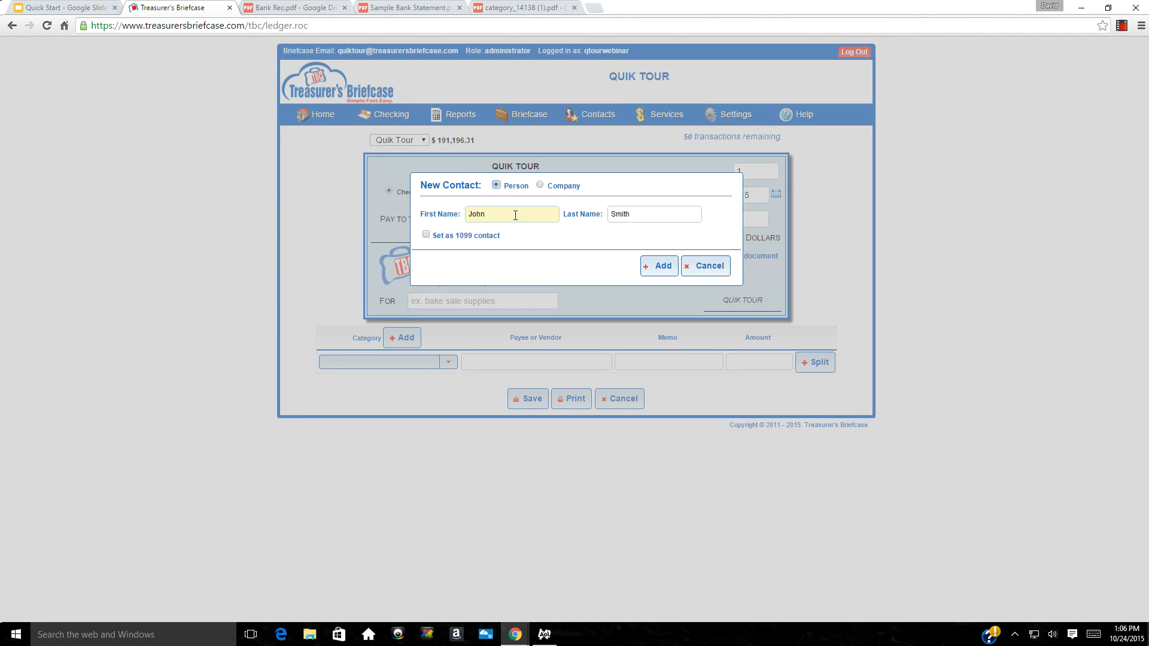
pyautogui.click(659, 267)
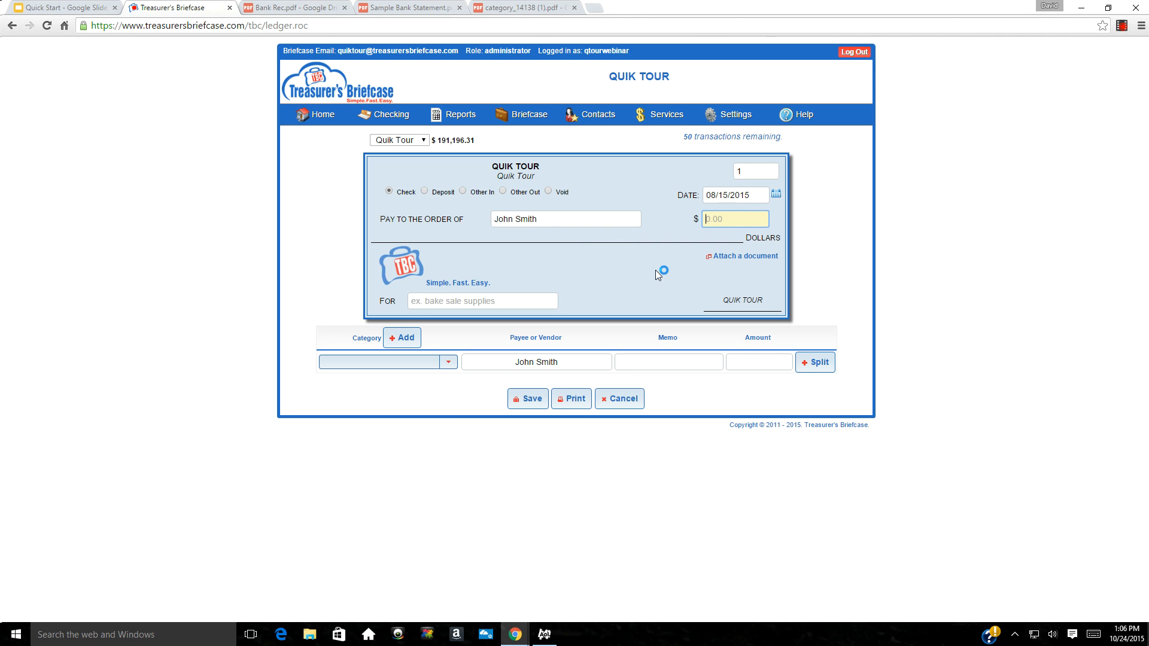
# Give check 1 an amount of 100.00 under Office Supplies and save it
pyautogui.write('100.00')
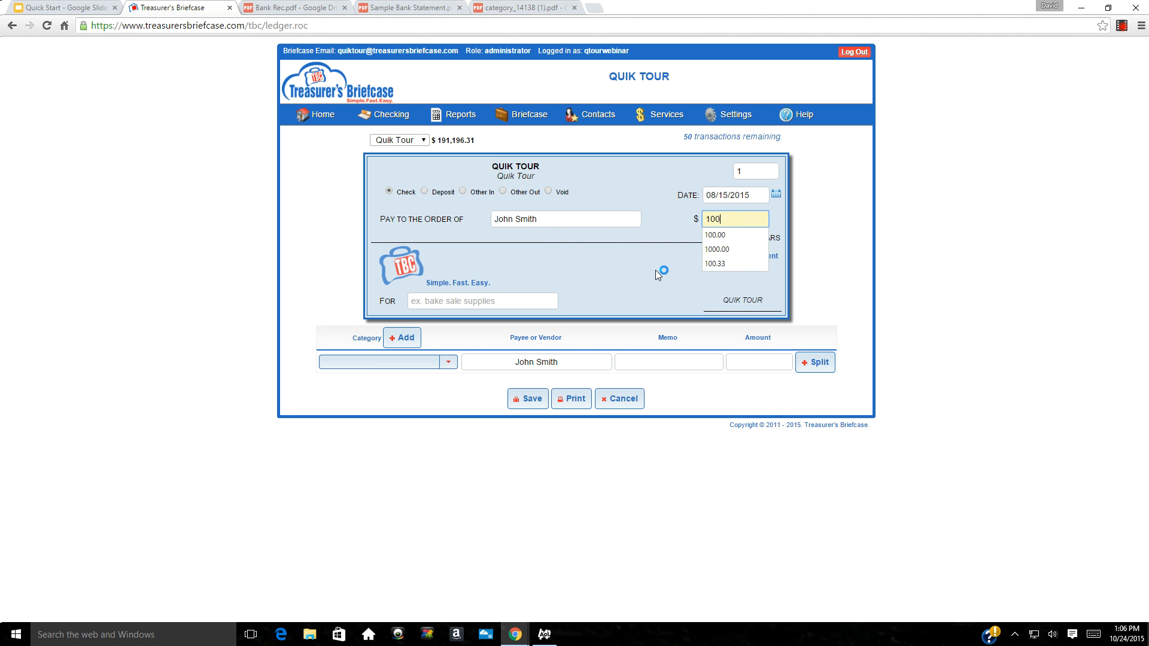
pyautogui.press('Tab')
pyautogui.click(412, 361)
pyautogui.write('off')
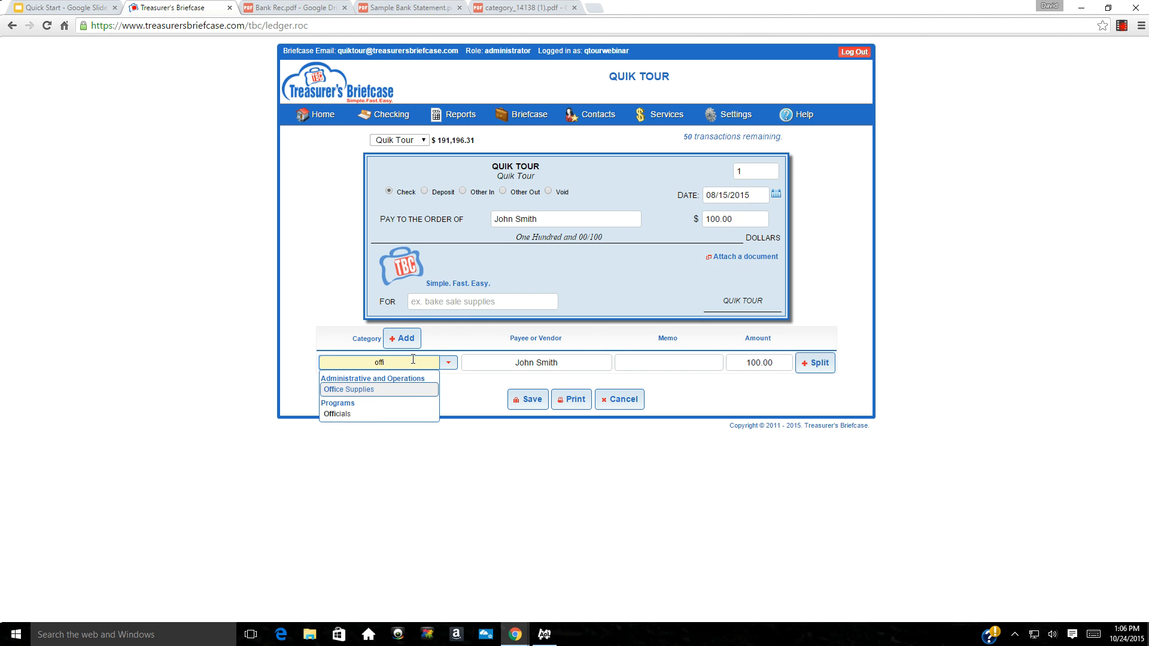
pyautogui.write('i')
pyautogui.press('Tab')
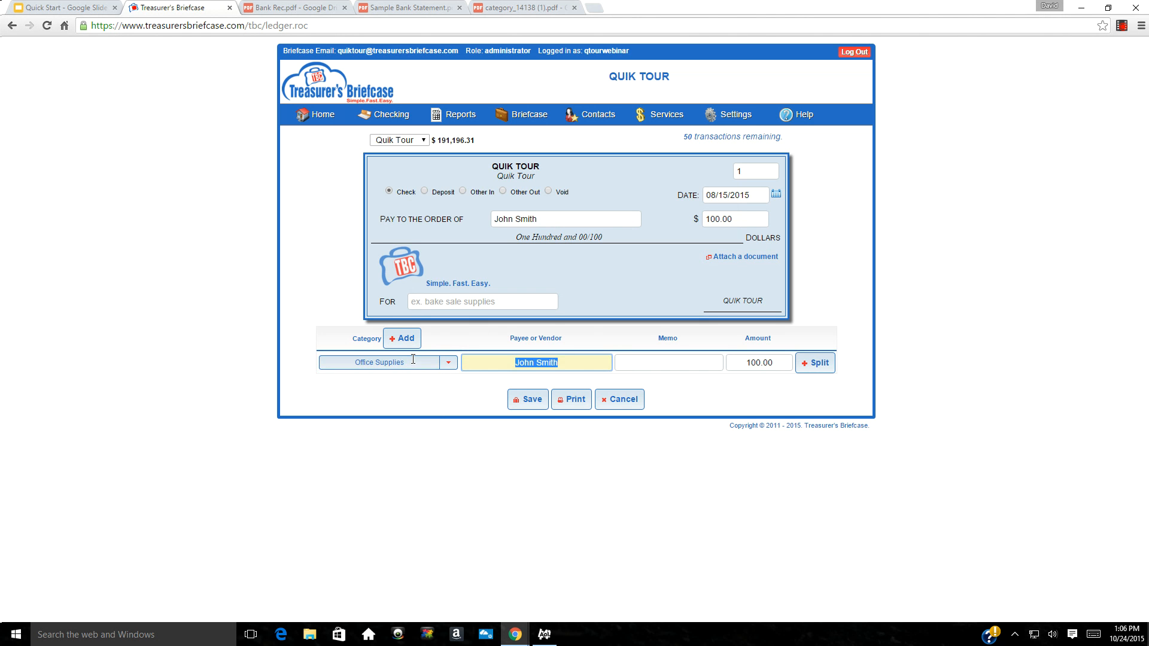
pyautogui.click(528, 404)
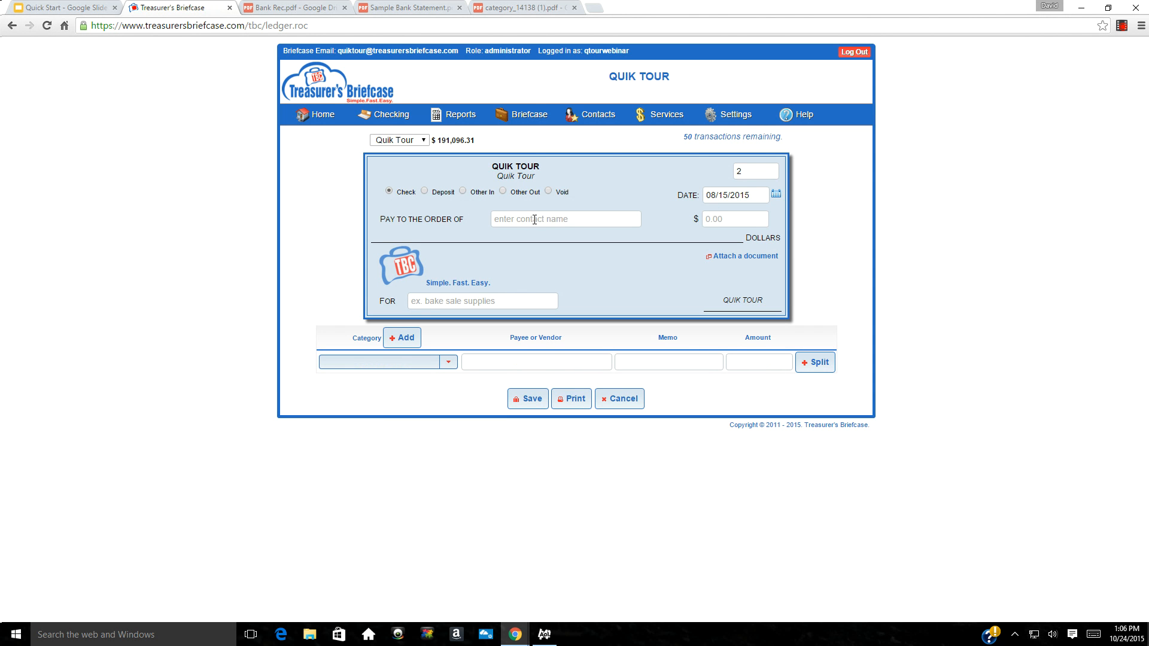
# Date check 2 08/28/15 and make new company contact Acme its payee
pyautogui.tripleClick(754, 196)
pyautogui.write('08/28/15')
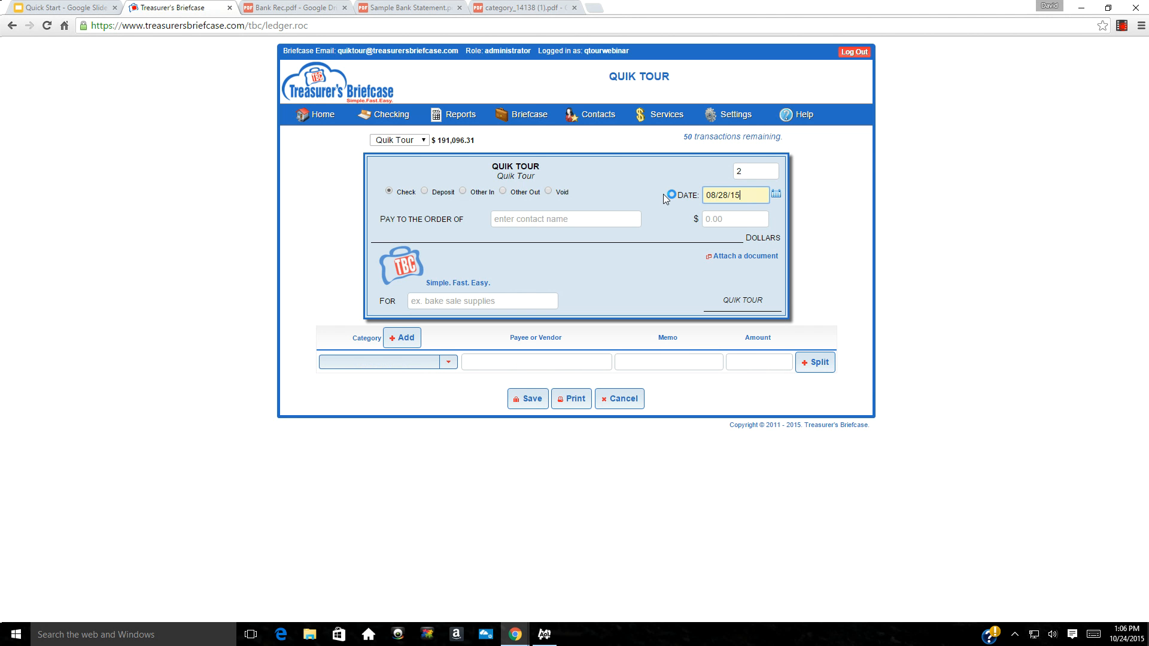
pyautogui.press('Tab')
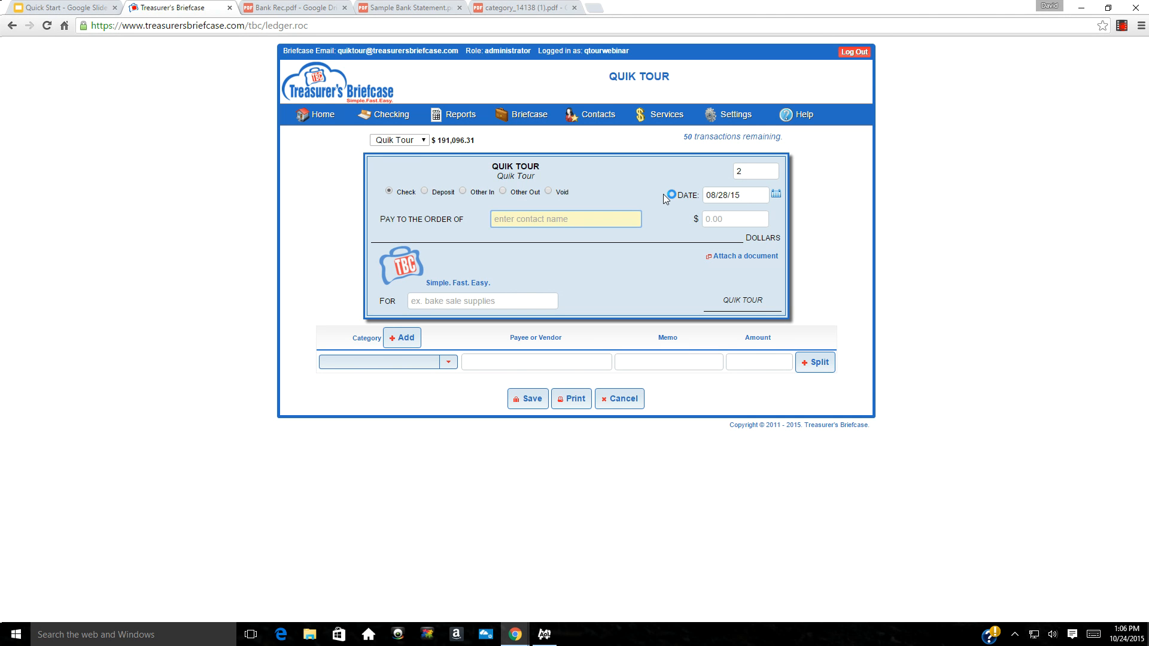
pyautogui.write('Acme')
pyautogui.press('Tab')
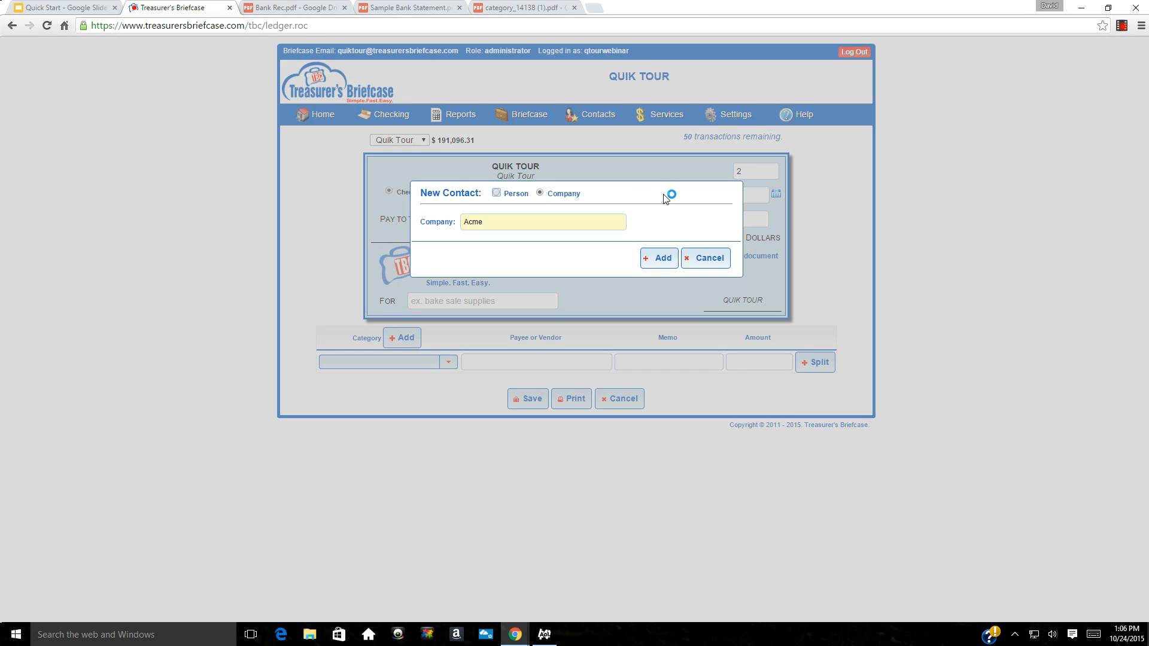
pyautogui.click(658, 264)
pyautogui.click(659, 258)
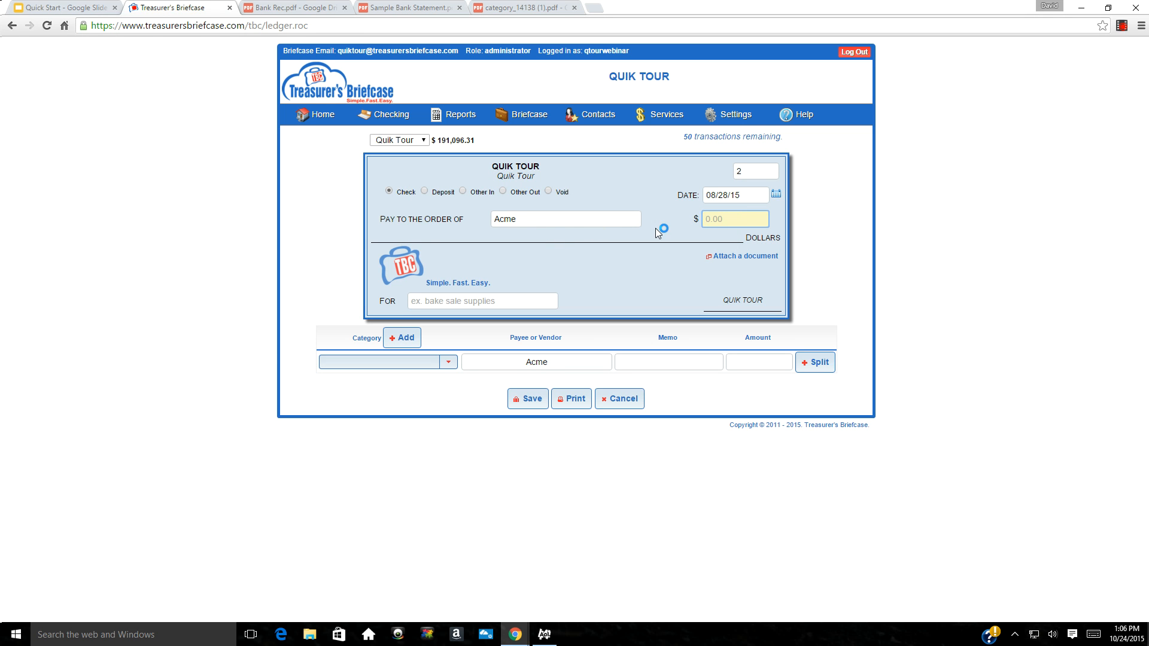
# Enter 149.00 as the amount and try 'meeting' as the category
pyautogui.write('149.00')
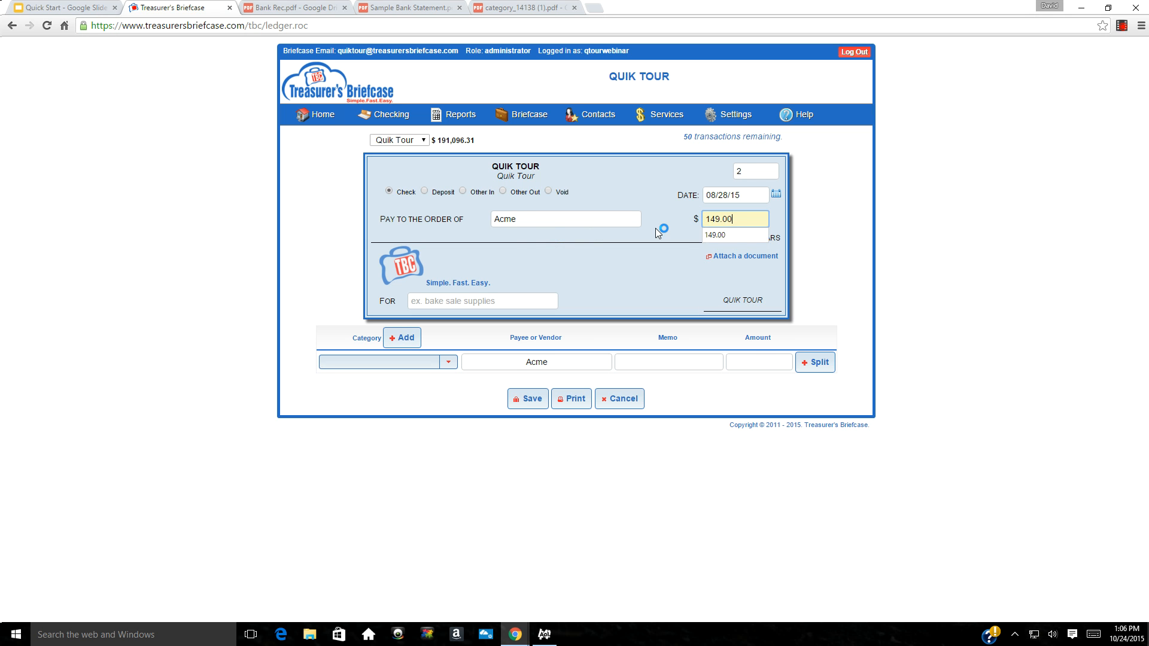
pyautogui.press('Tab')
pyautogui.click(345, 367)
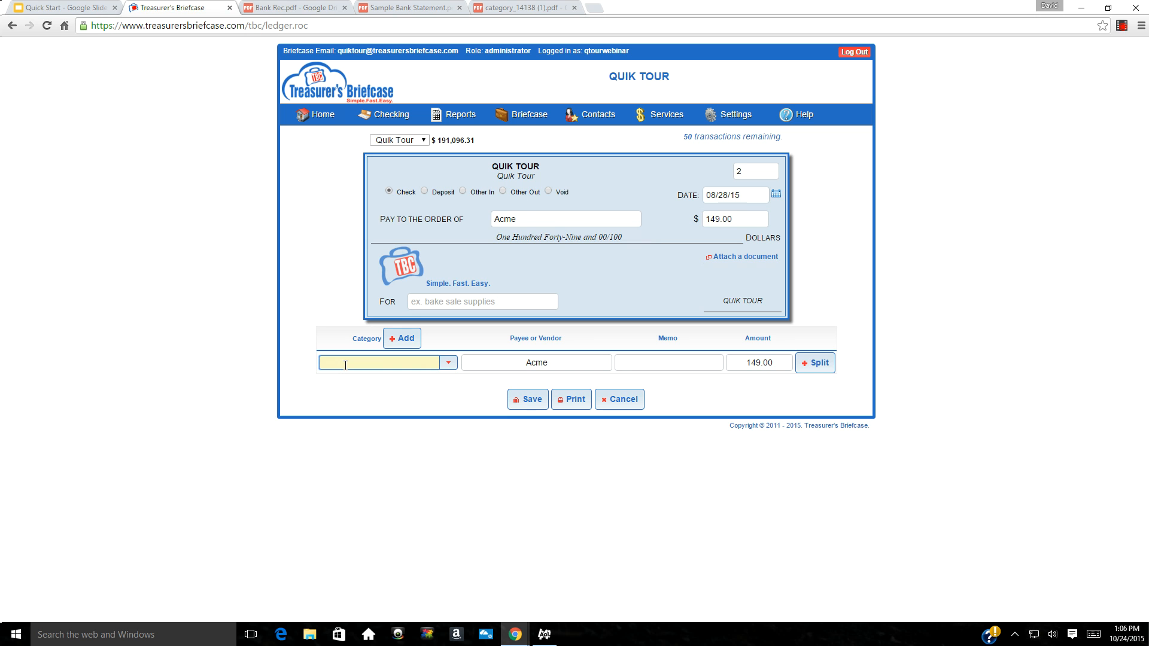
pyautogui.write('meeting')
pyautogui.press('Tab')
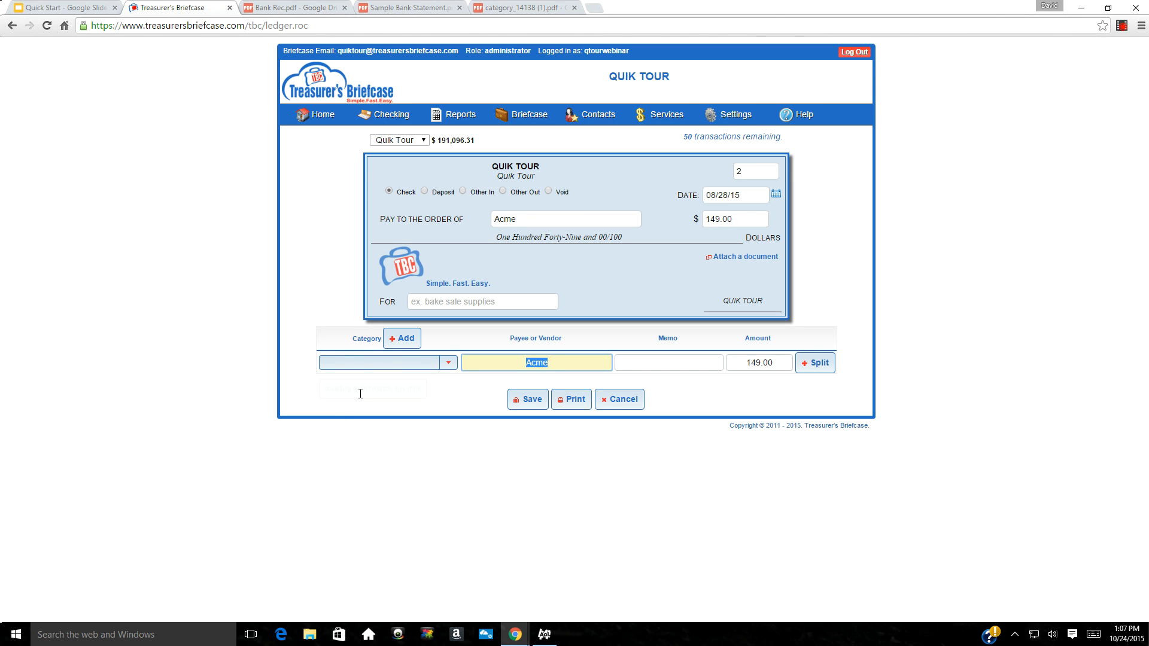
# Create a Meeting Meals category under Administrative and Operations and save the Acme check with it
pyautogui.click(398, 349)
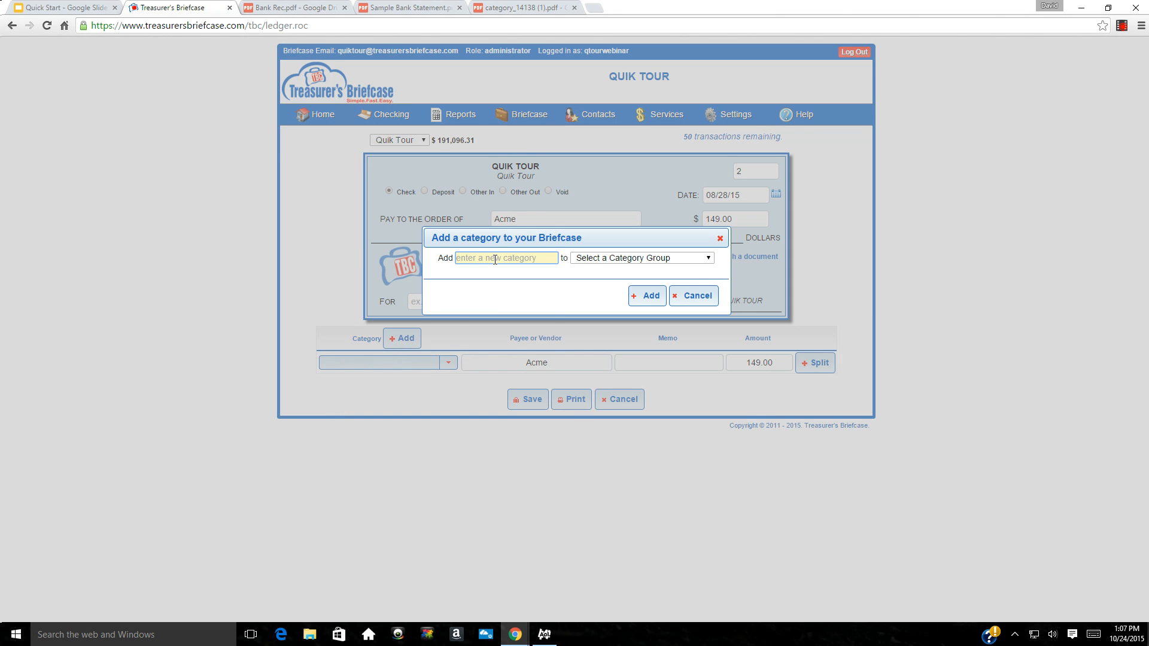
pyautogui.write('Meeting Meals')
pyautogui.click(708, 261)
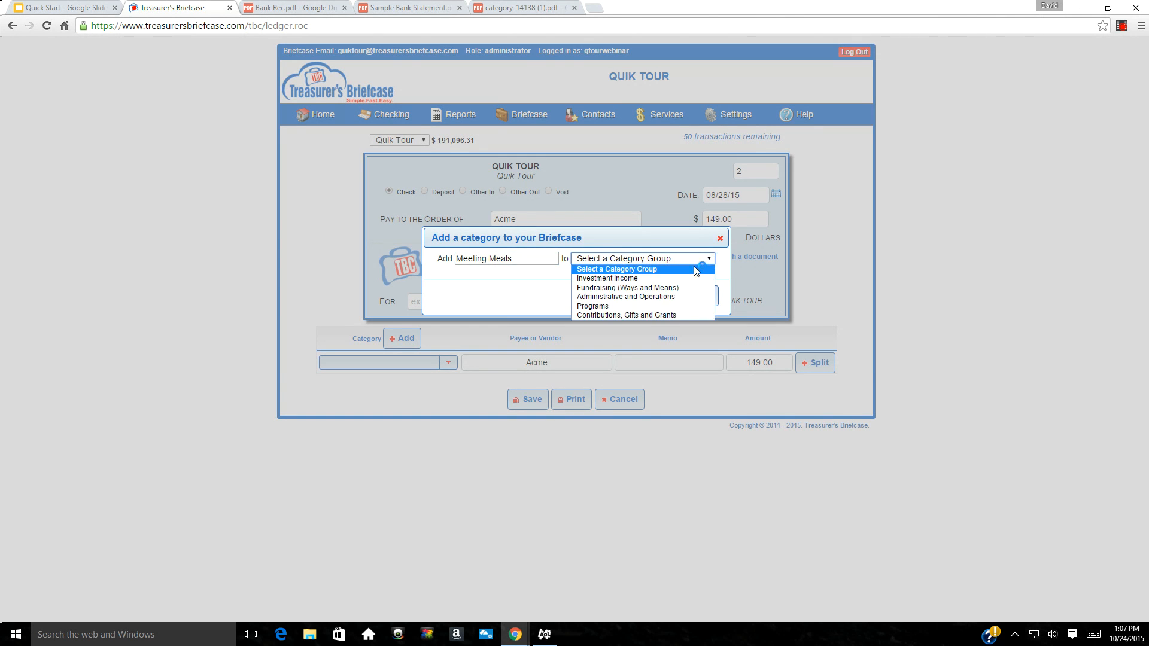
pyautogui.click(623, 297)
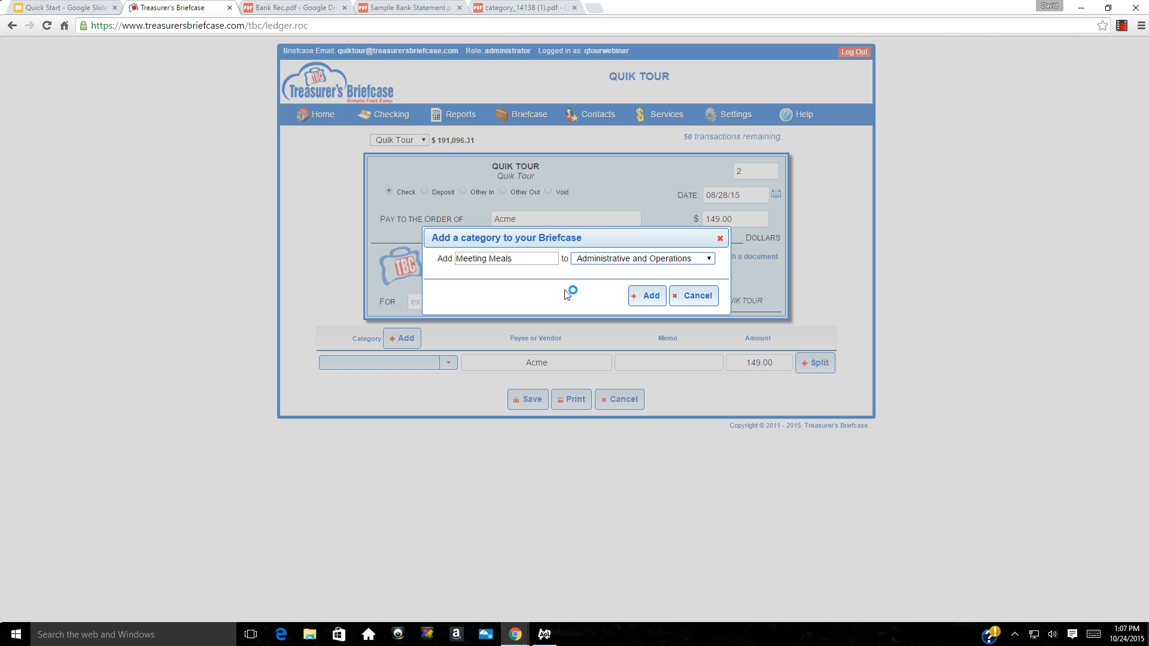
pyautogui.click(637, 299)
pyautogui.click(695, 358)
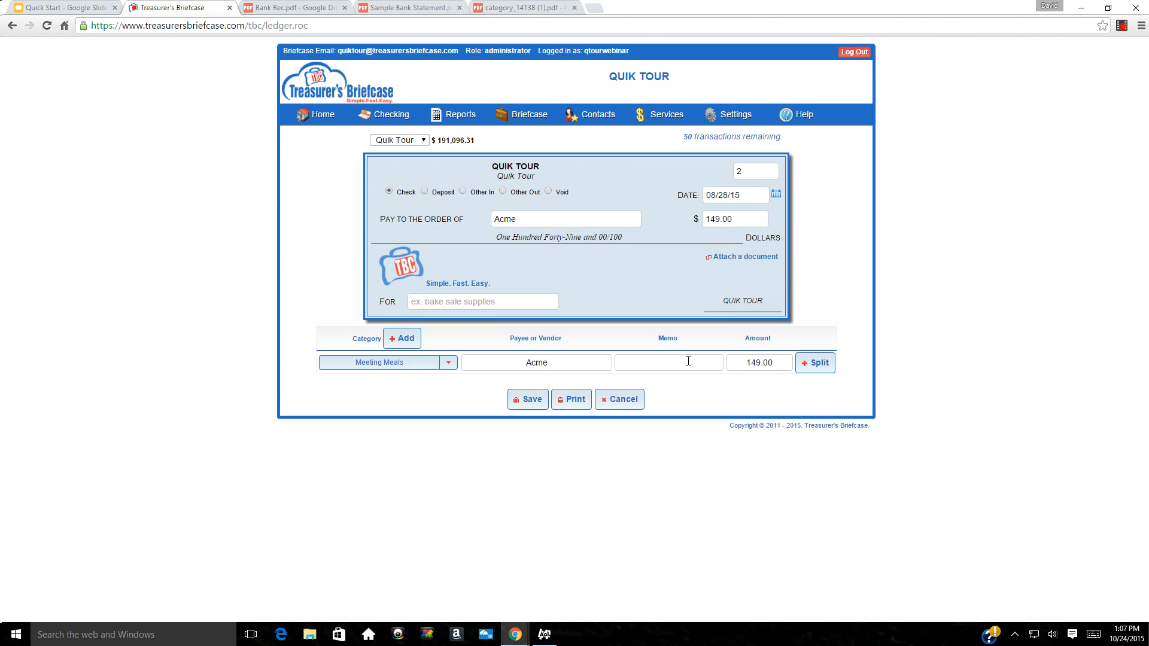
pyautogui.click(528, 401)
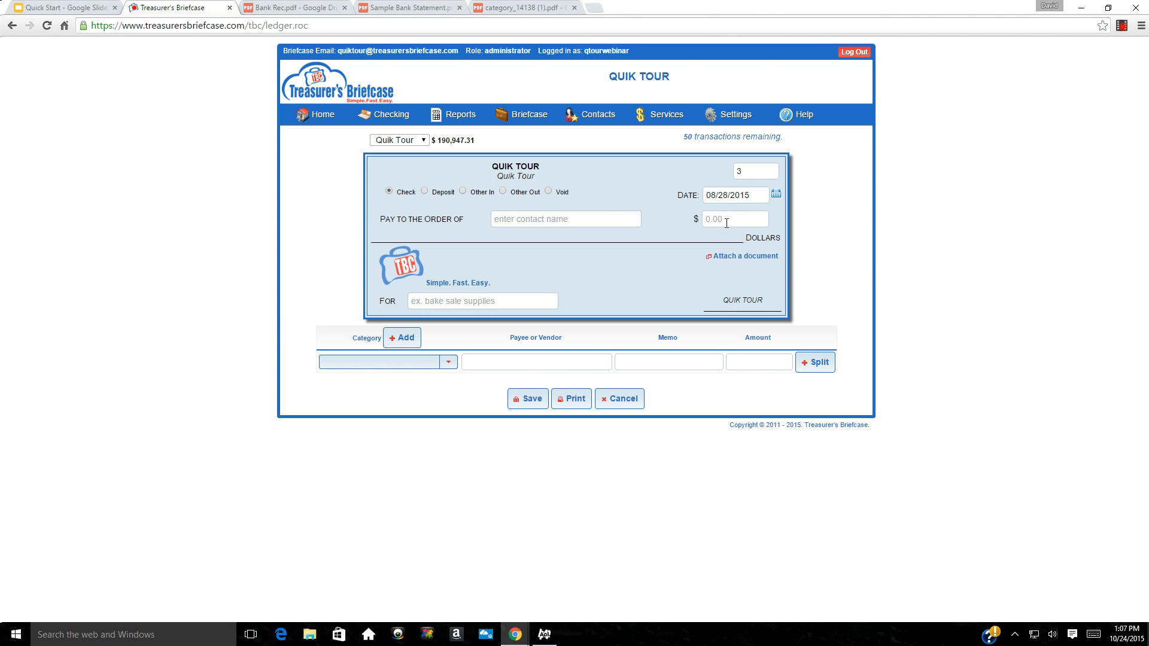
# Enter 250.00 and add Magic Shop as the check's new company-contact payee
pyautogui.click(734, 221)
pyautogui.write('250.00')
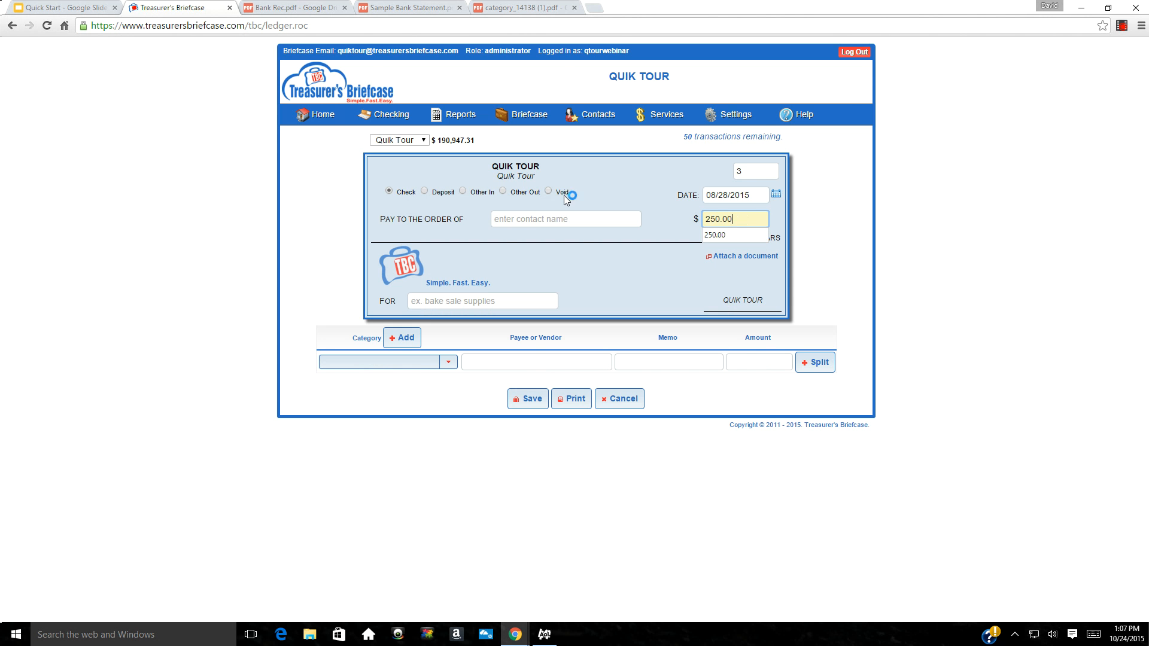
pyautogui.click(536, 221)
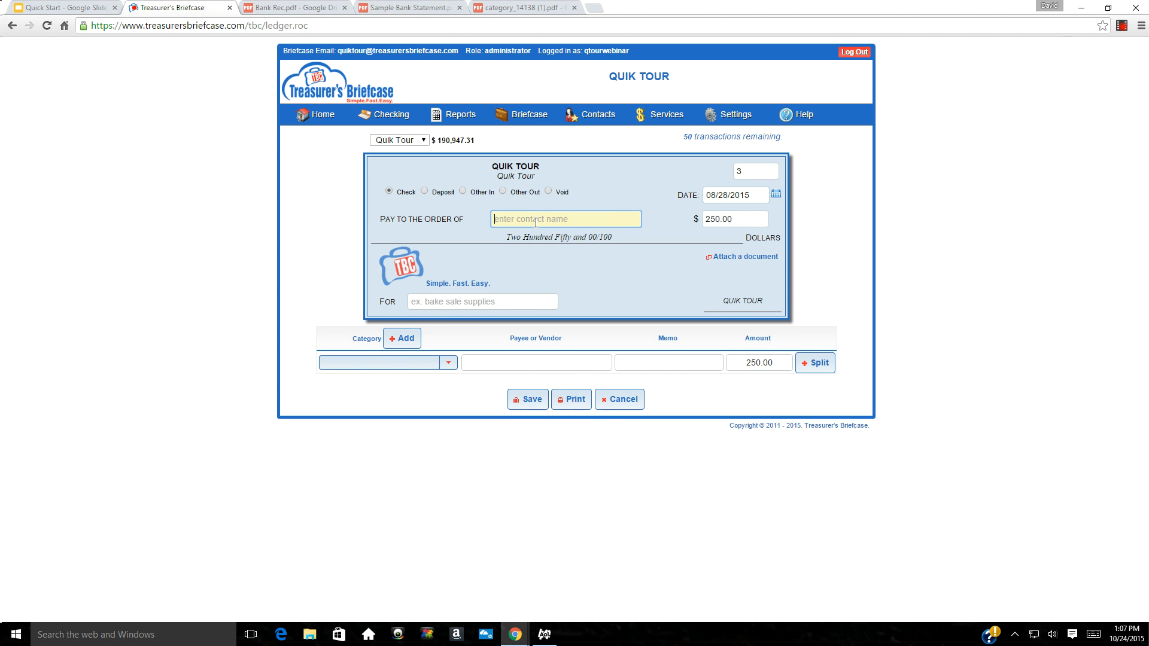
pyautogui.write('Magic Shop')
pyautogui.press('Tab')
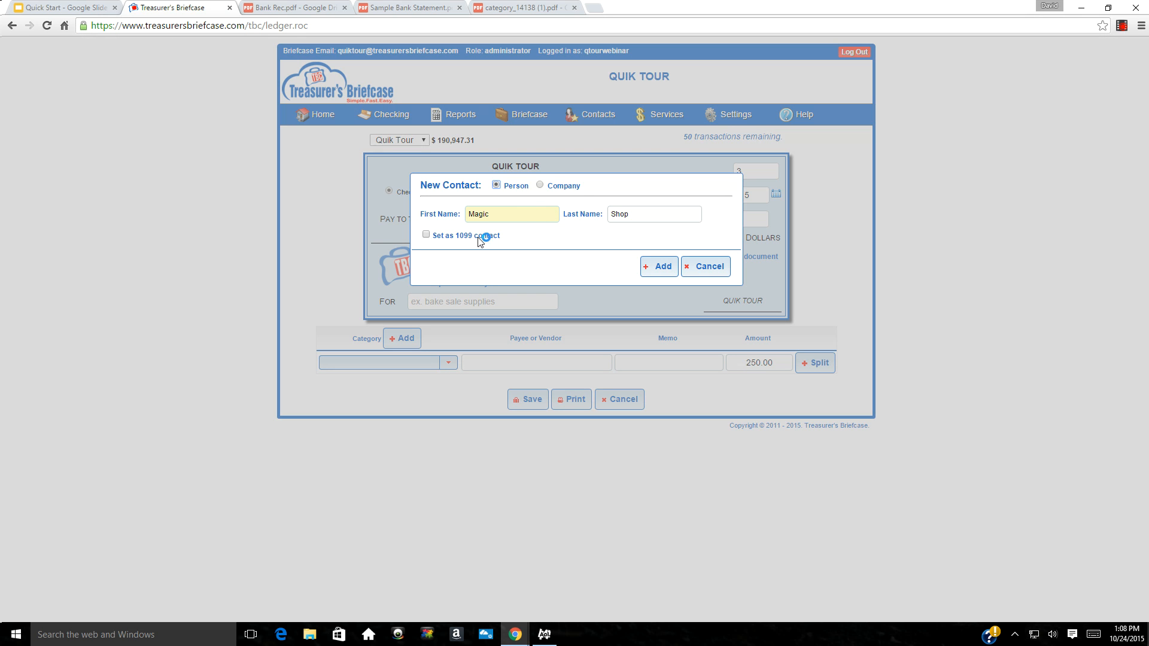
pyautogui.click(542, 186)
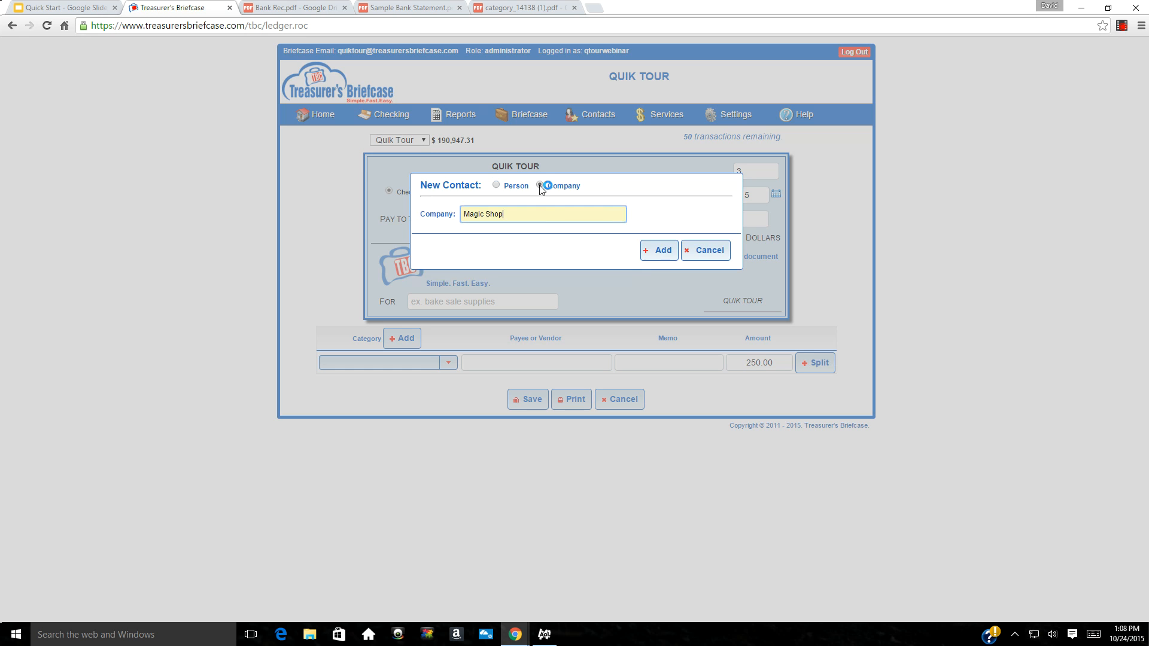
pyautogui.click(653, 251)
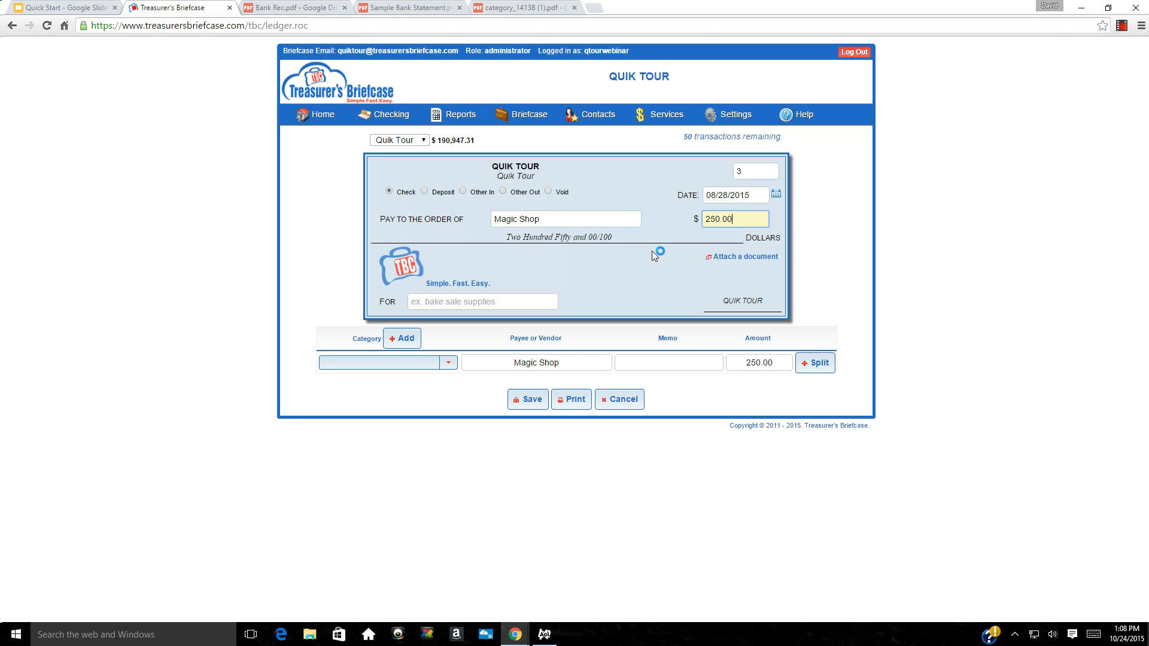
# Try entering 'Magic Show' as the check's category
pyautogui.click(379, 362)
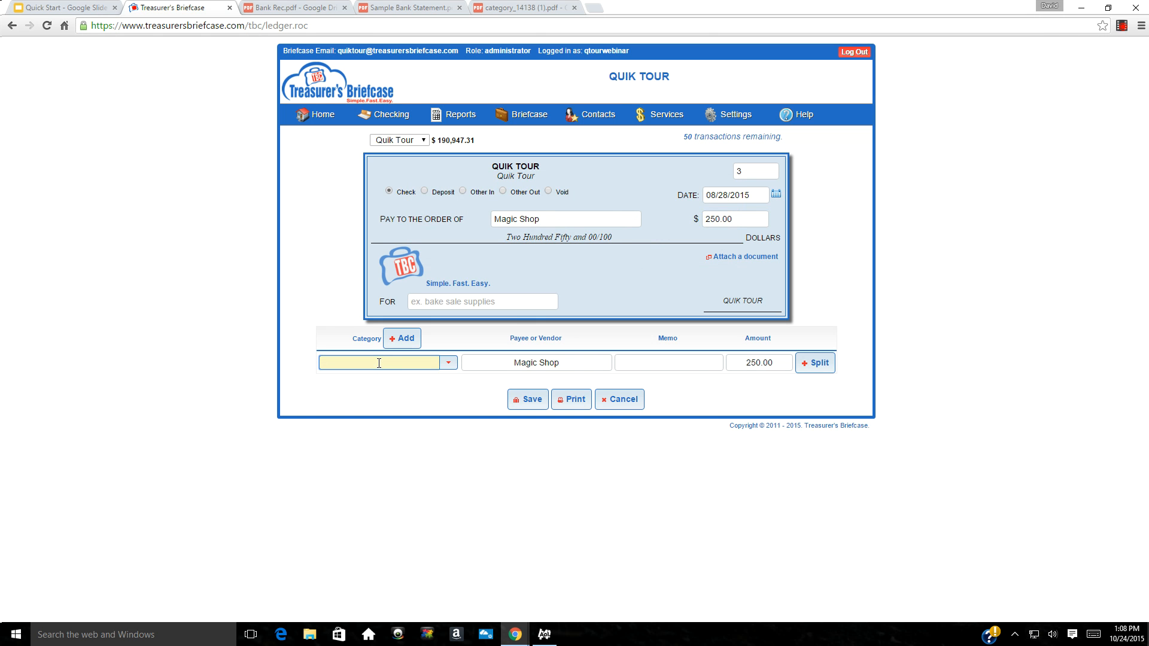
pyautogui.write('Ma')
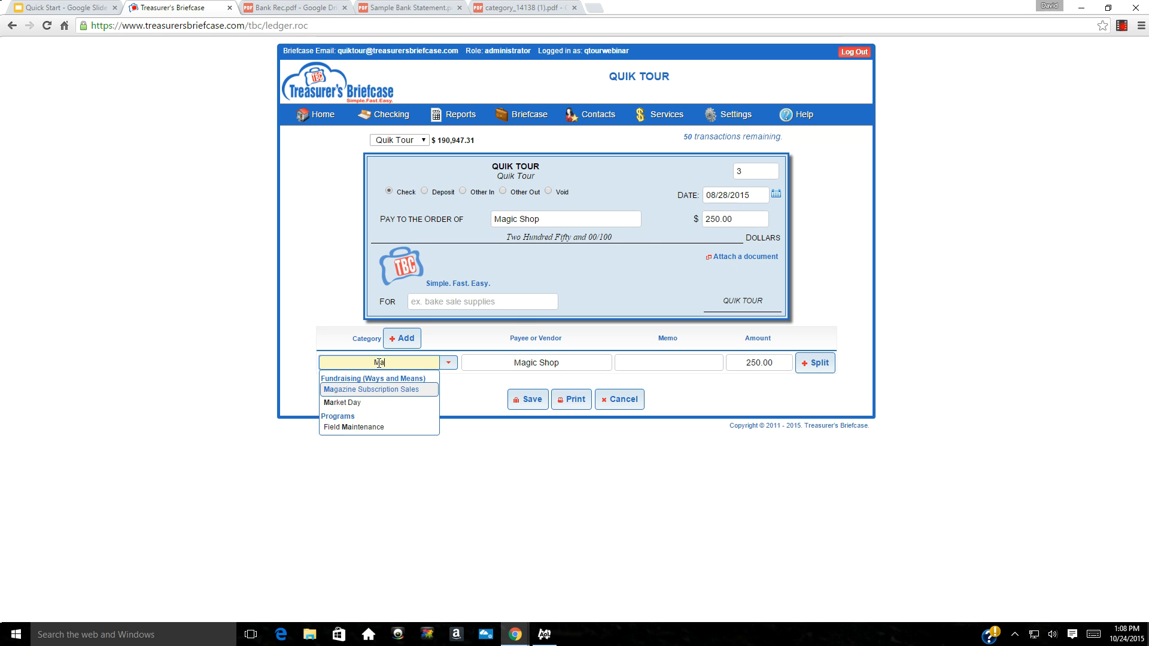
pyautogui.write('gic Show')
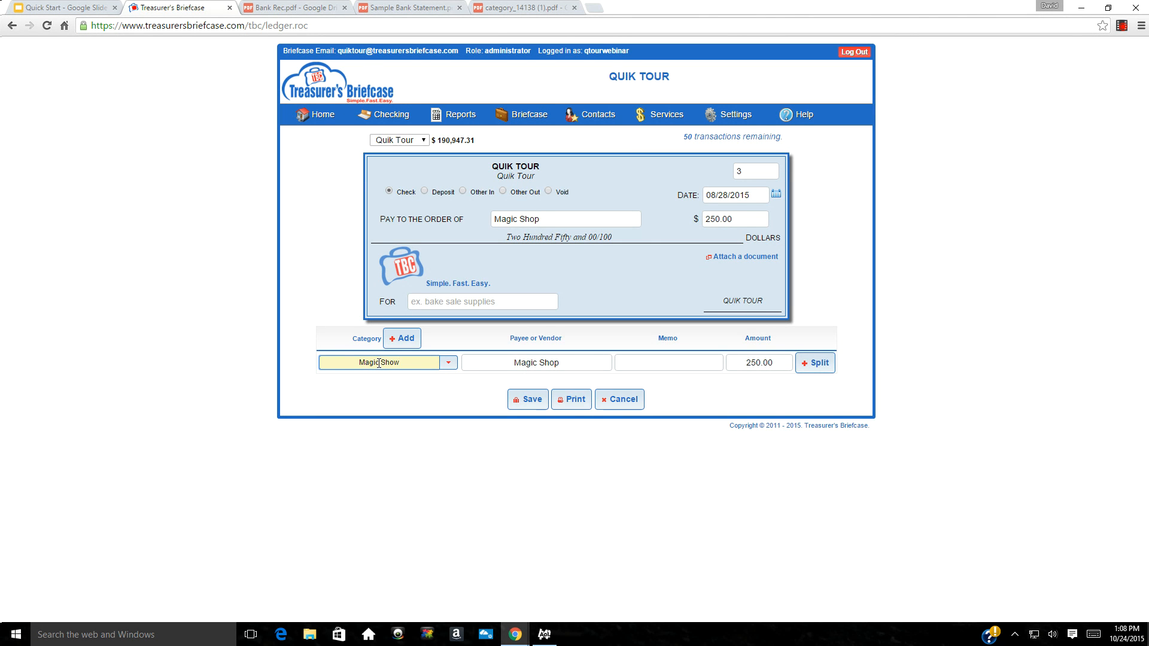
pyautogui.press('Tab')
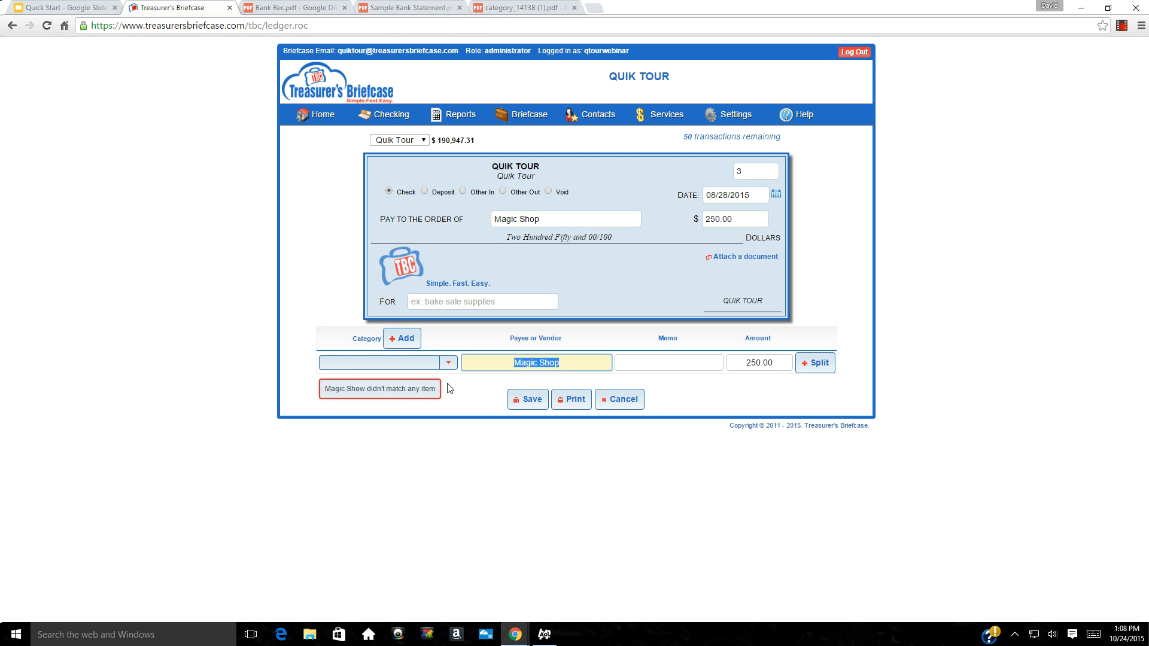
# Create a Magic Show category under Fundraising (Ways and Means) and save check 3 with it
pyautogui.click(399, 339)
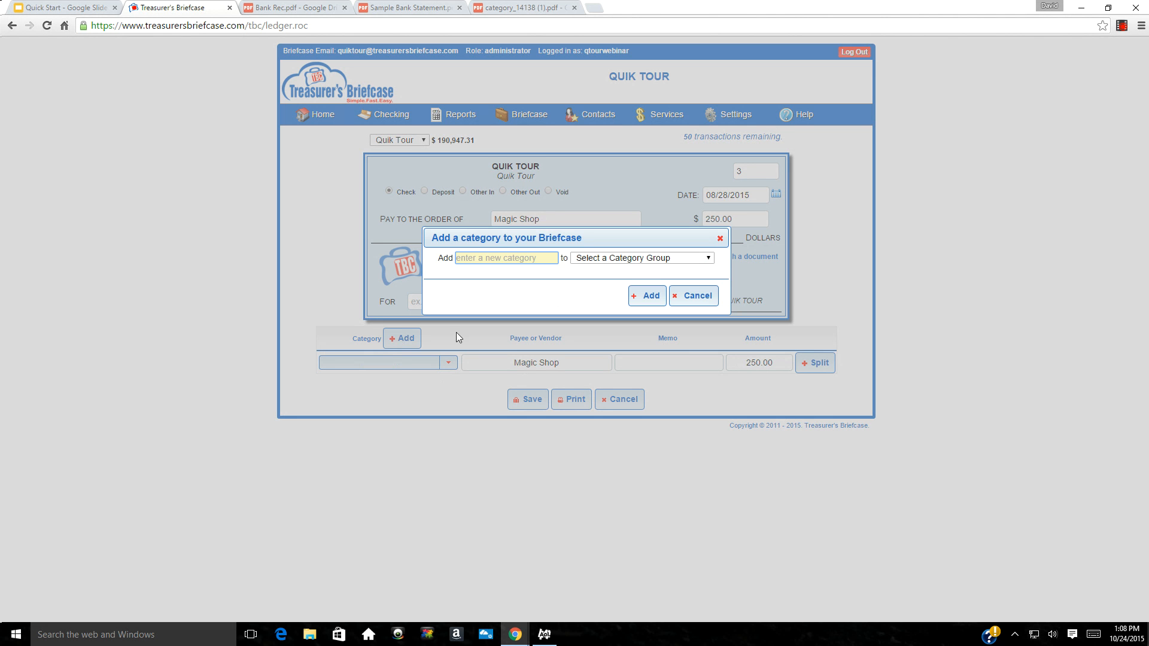
pyautogui.write('Magic Show')
pyautogui.press('Tab')
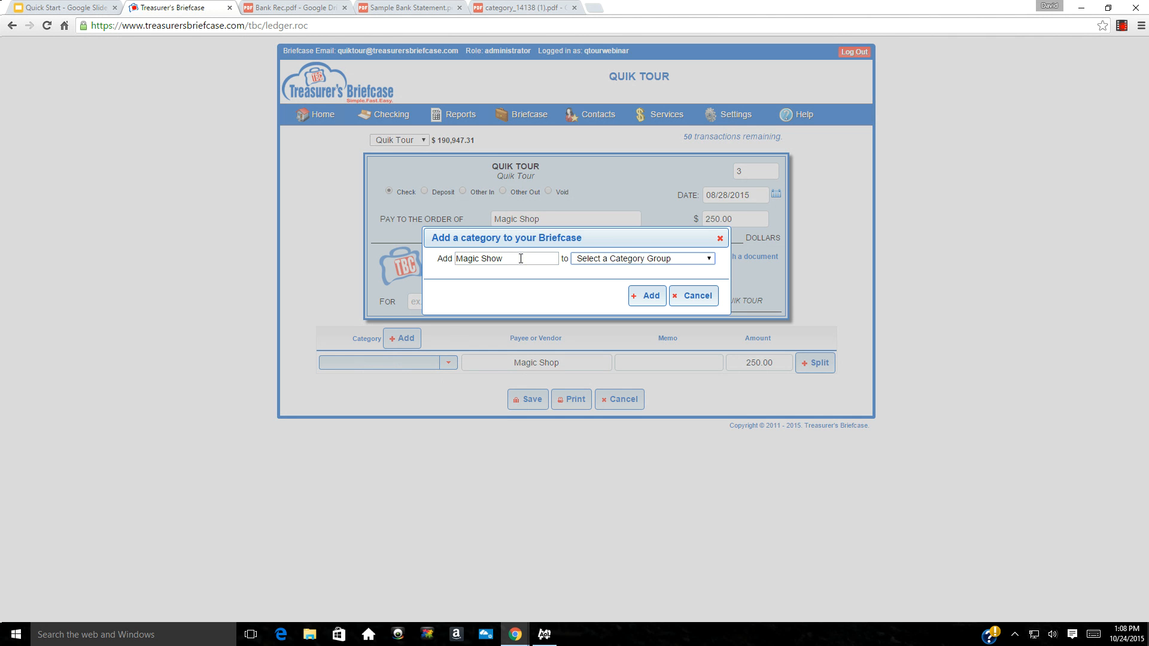
pyautogui.click(708, 260)
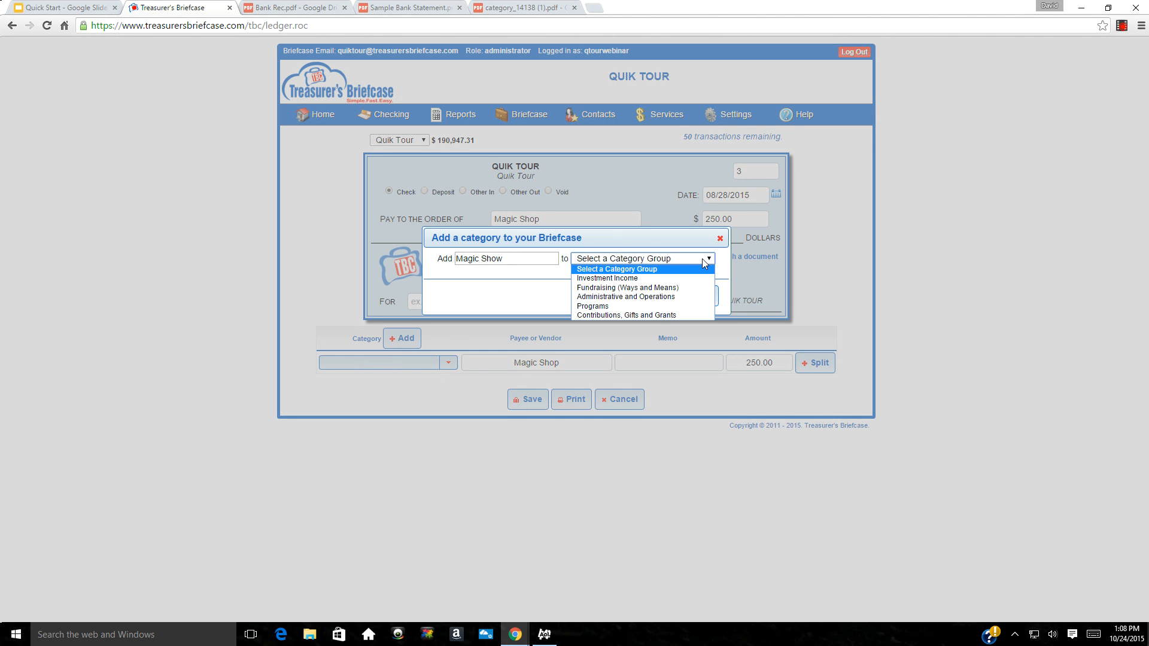
pyautogui.click(634, 288)
pyautogui.click(636, 295)
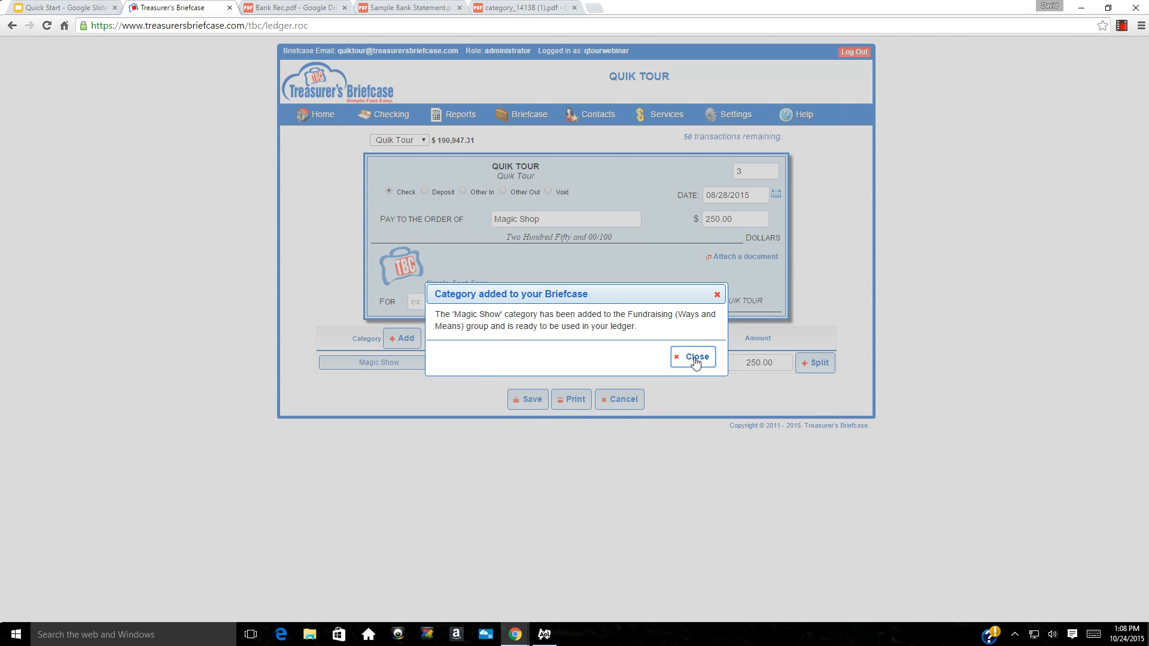
pyautogui.click(695, 361)
pyautogui.click(529, 401)
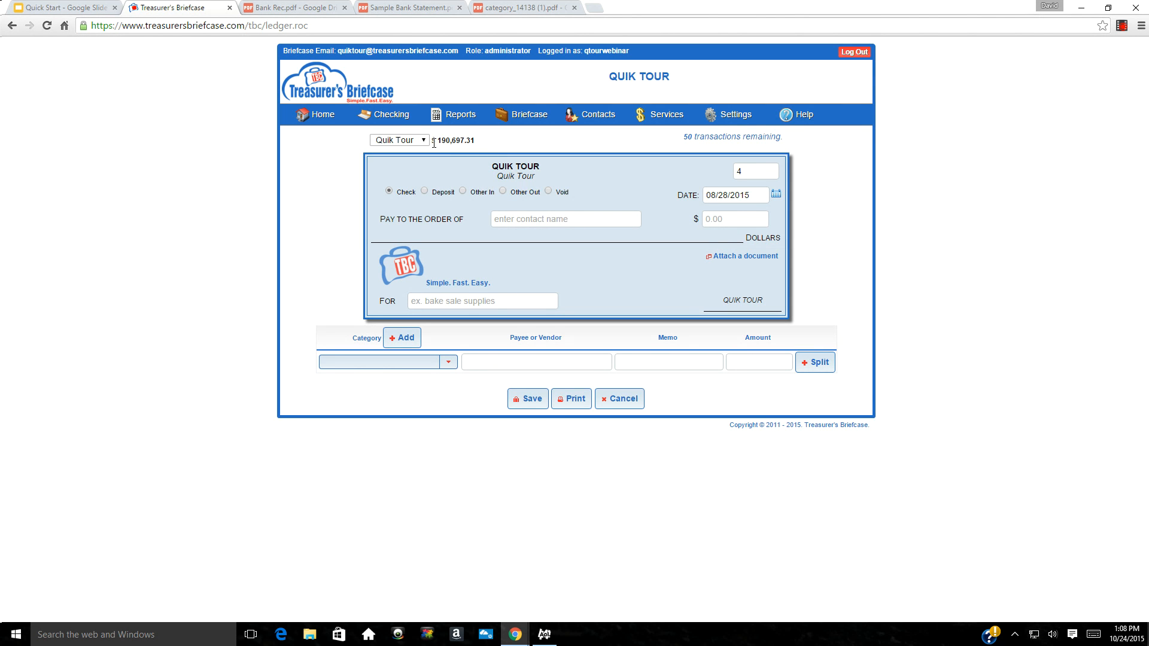
# Show the Bank Rec.pdf reconciliation, whose 190,697.30 total is one cent off the register's $190,697.31
pyautogui.click(294, 8)
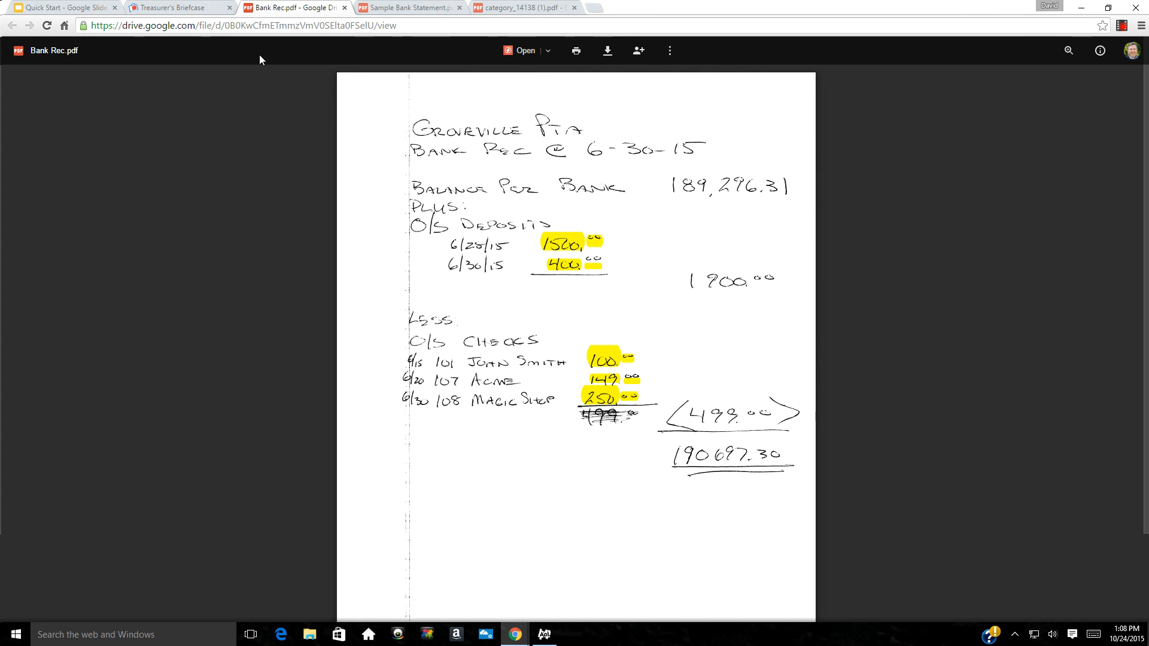
# Bring up the Quick Start deck on slide 5, 'Step 2 - Setting Your Categories'
pyautogui.click(194, 12)
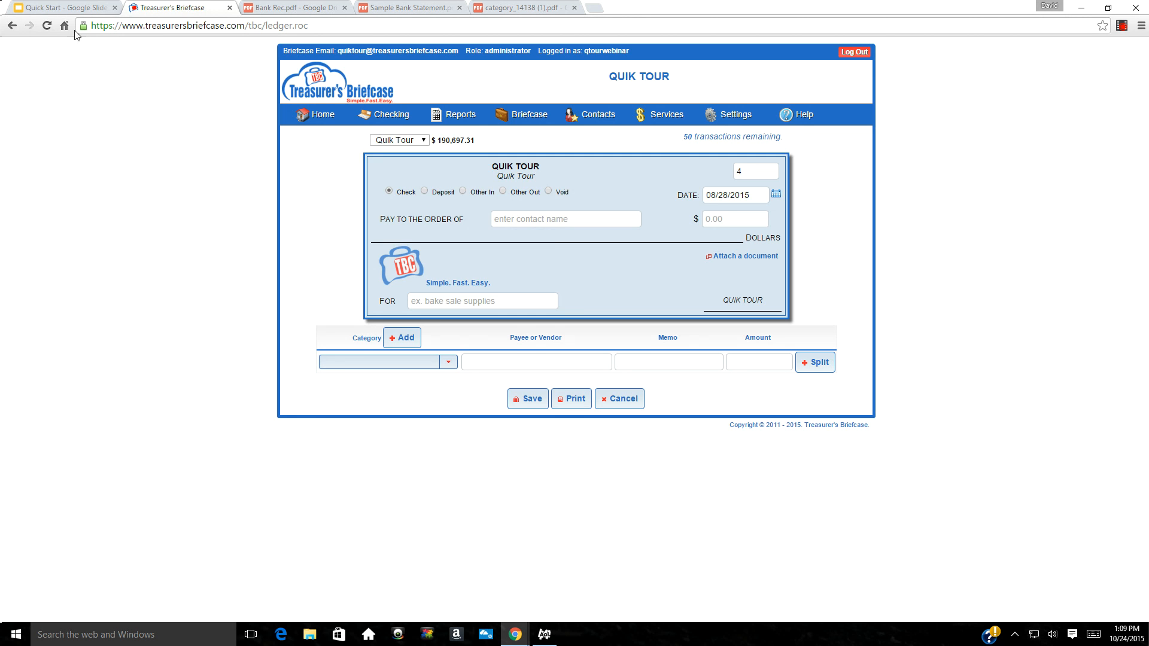
pyautogui.click(50, 10)
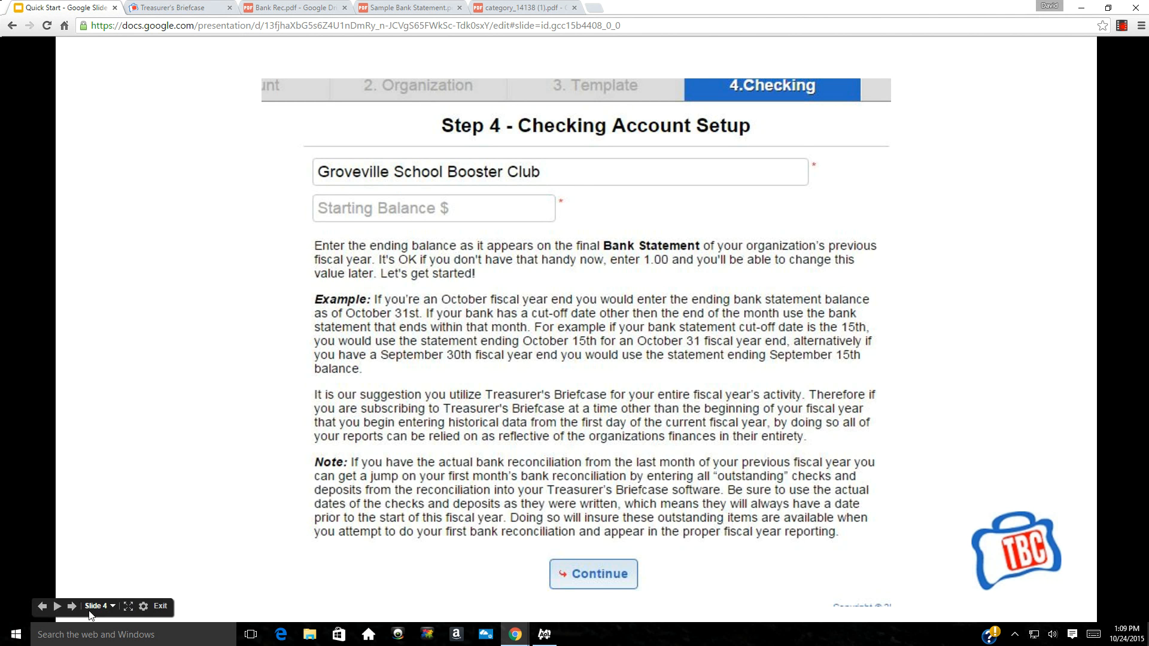
pyautogui.click(71, 607)
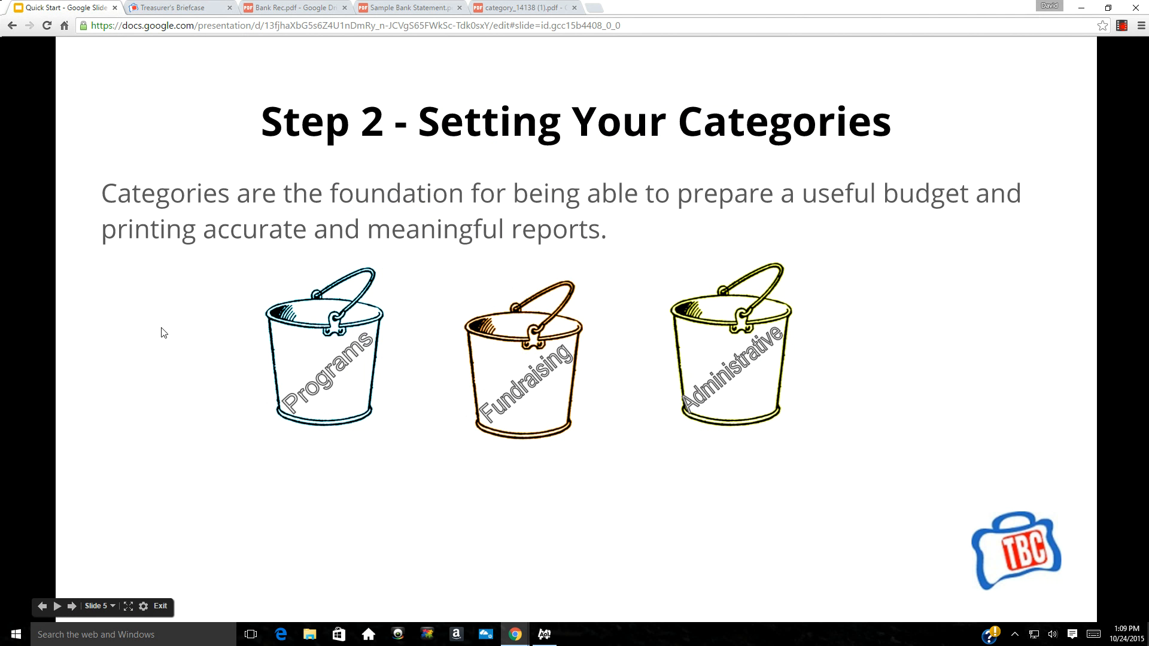
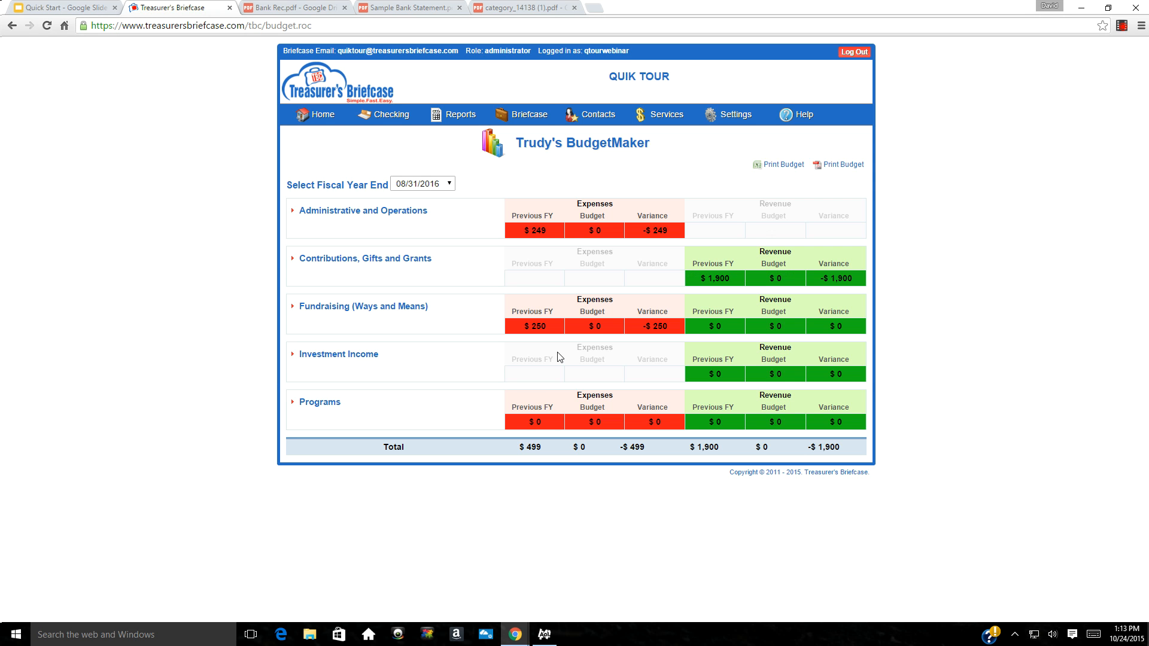
# Expand and collapse Administrative and Operations to review its budget line items
pyautogui.click(292, 212)
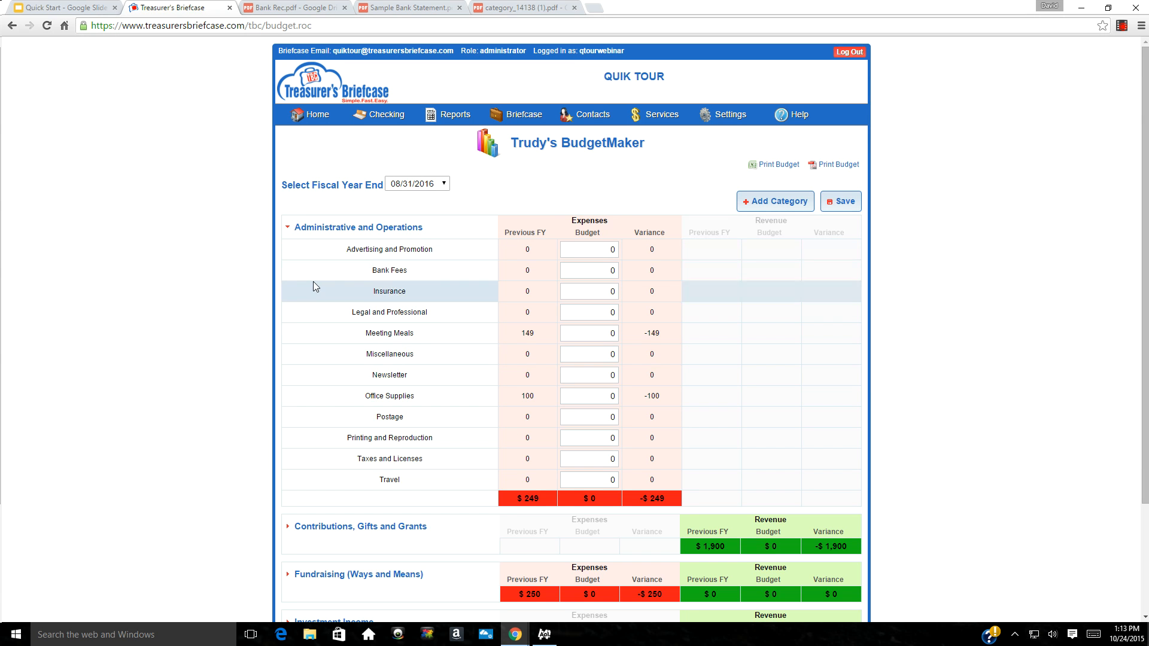
pyautogui.click(287, 230)
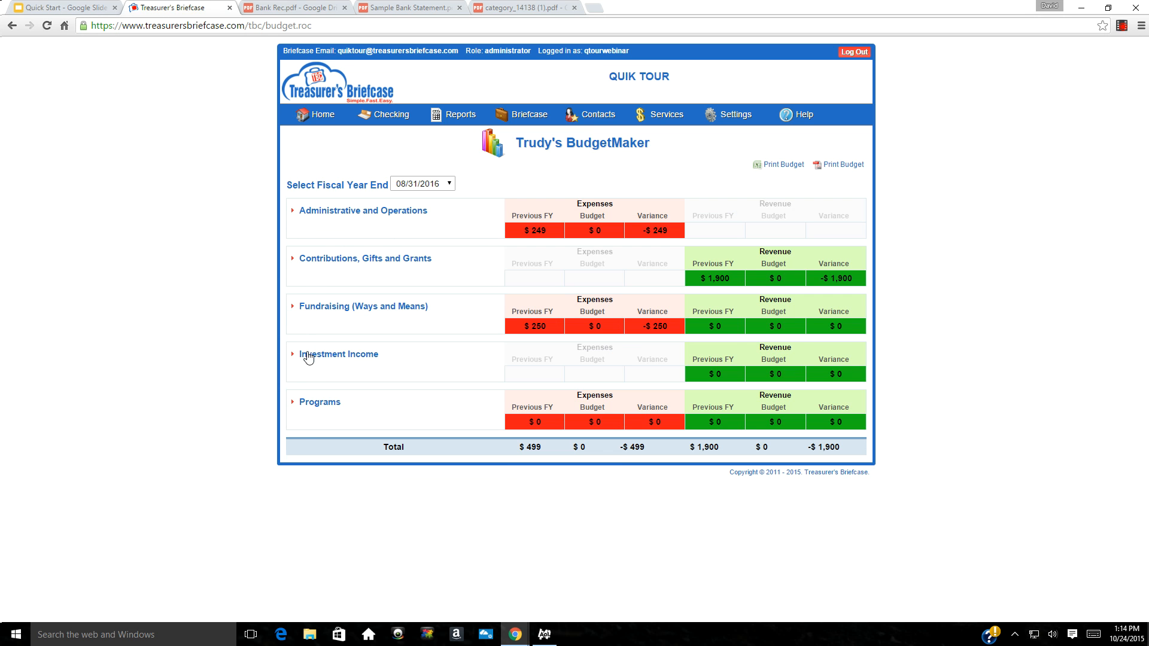
pyautogui.click(292, 214)
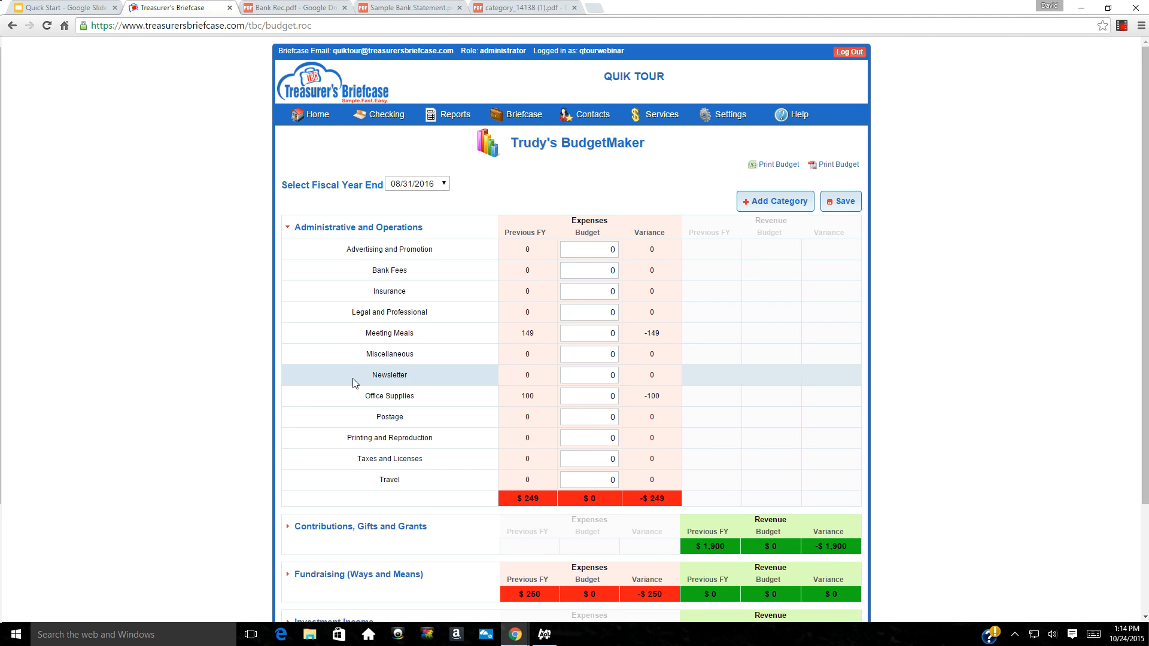
pyautogui.click(288, 234)
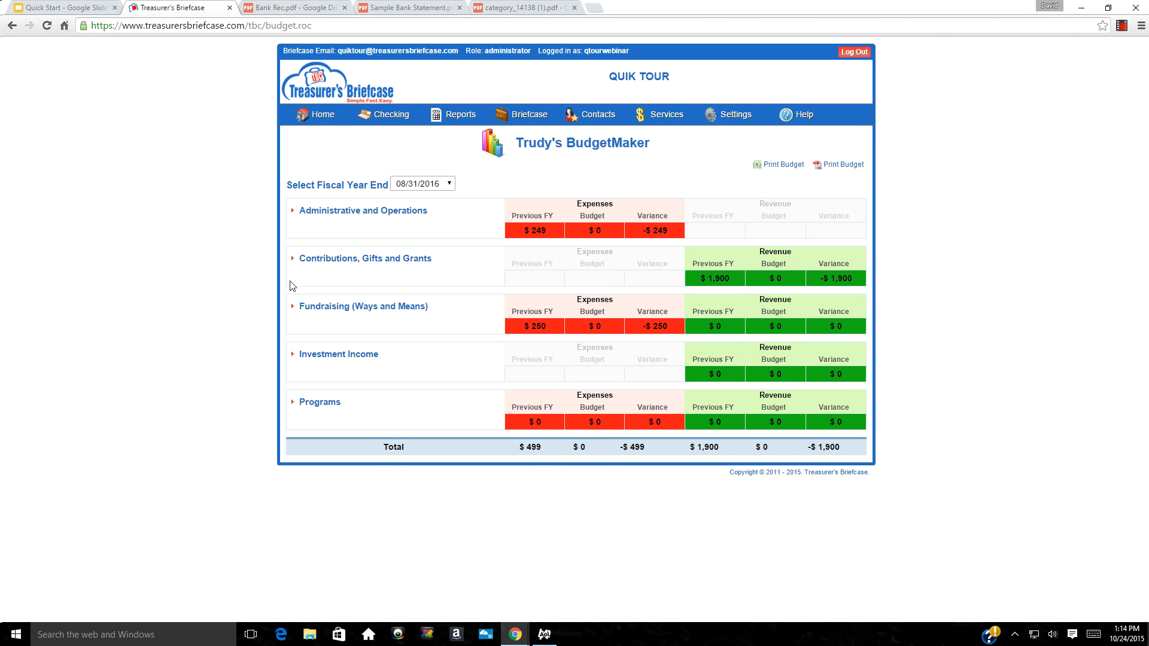
# Peek at Fundraising (Ways and Means), then expand Programs and begin a new category there
pyautogui.click(294, 308)
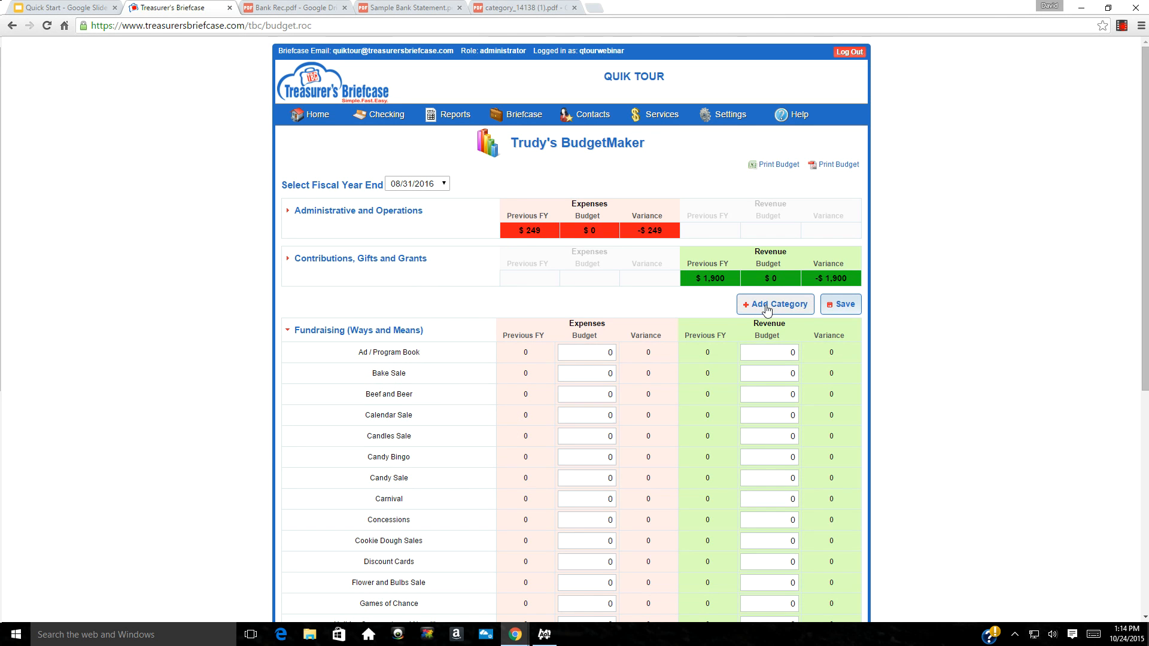
pyautogui.click(288, 333)
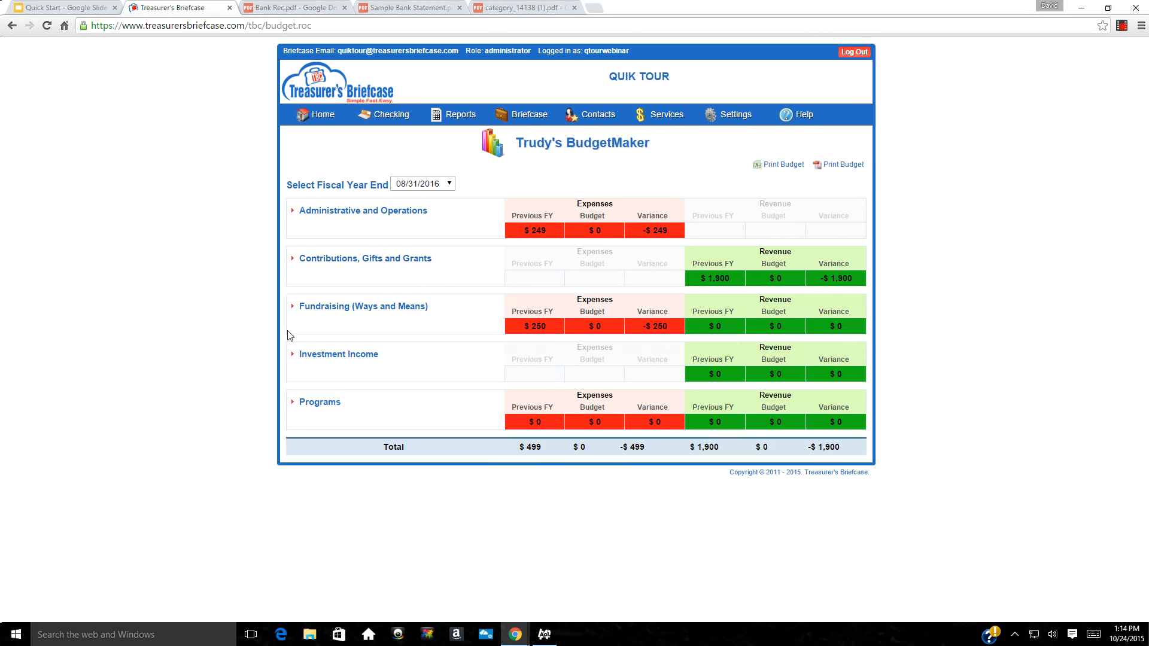
pyautogui.click(294, 404)
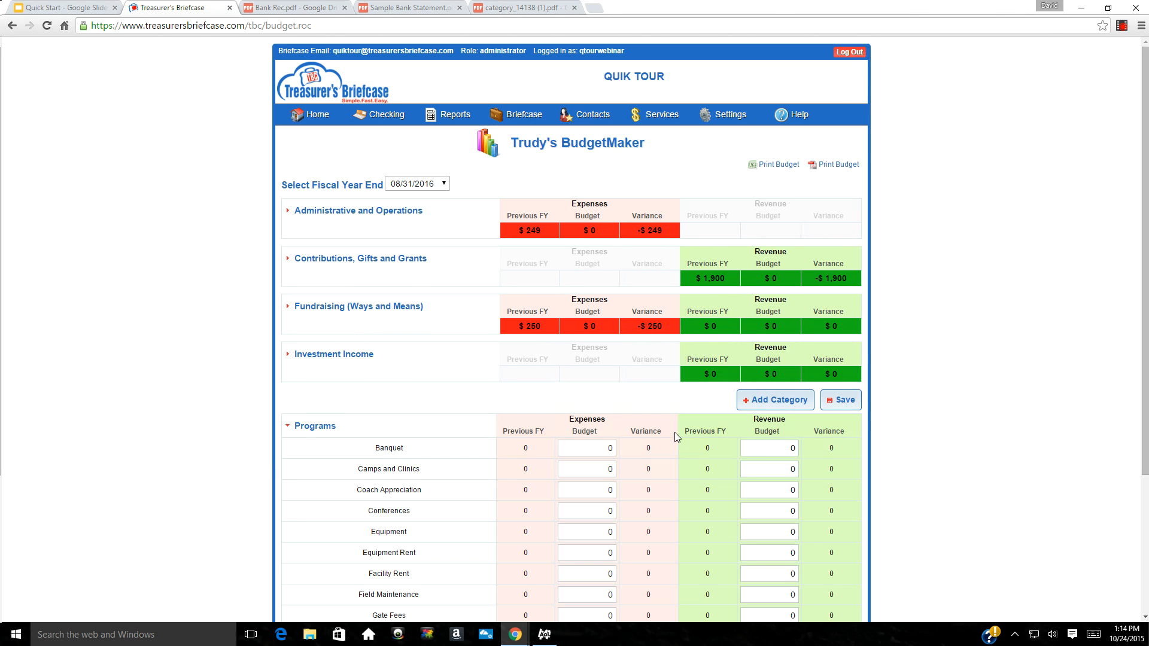
pyautogui.click(755, 401)
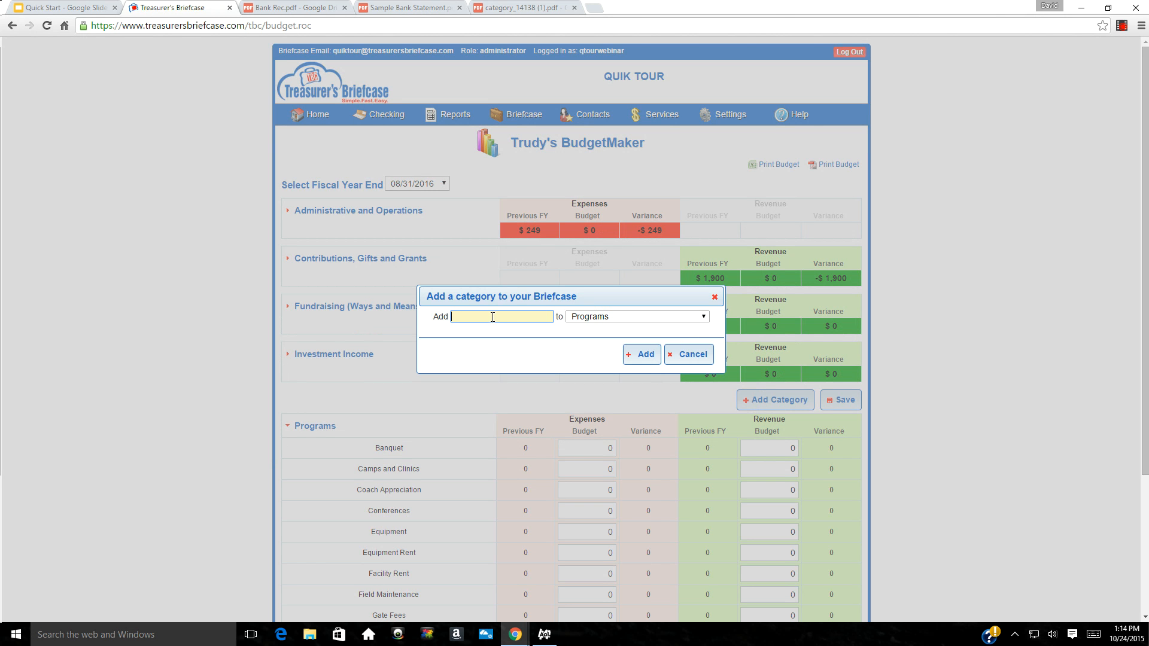
# Add a 'State Tournament' category under the Programs group, then collapse Programs
pyautogui.write('State Tournament')
pyautogui.press('Tab')
pyautogui.click(704, 317)
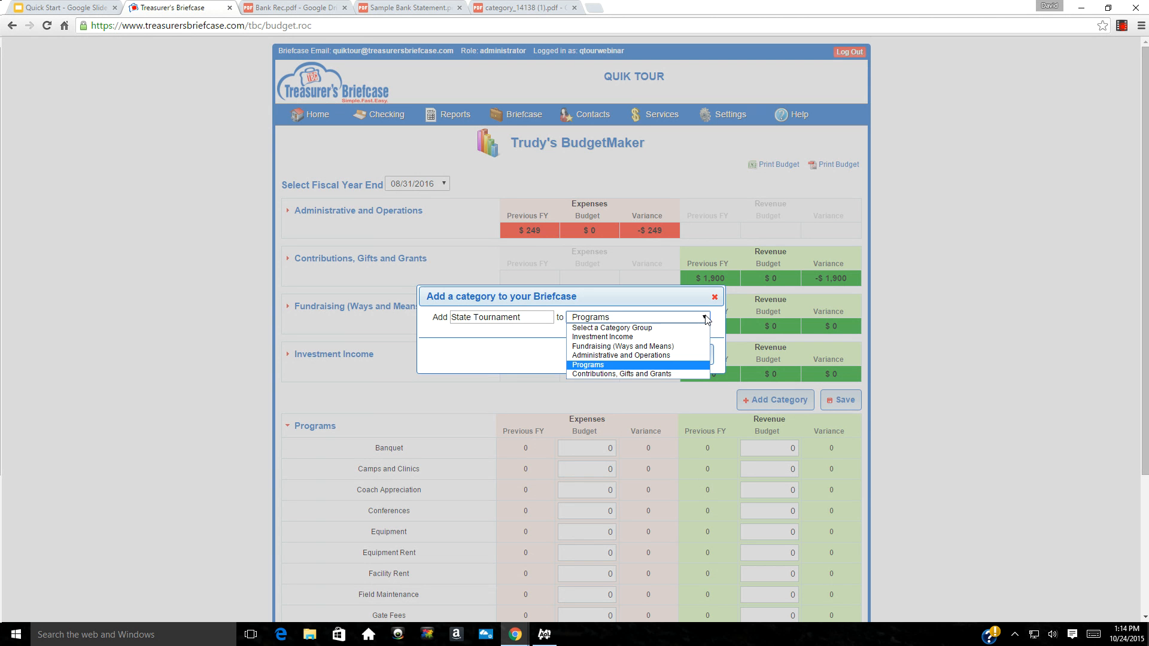
pyautogui.click(603, 365)
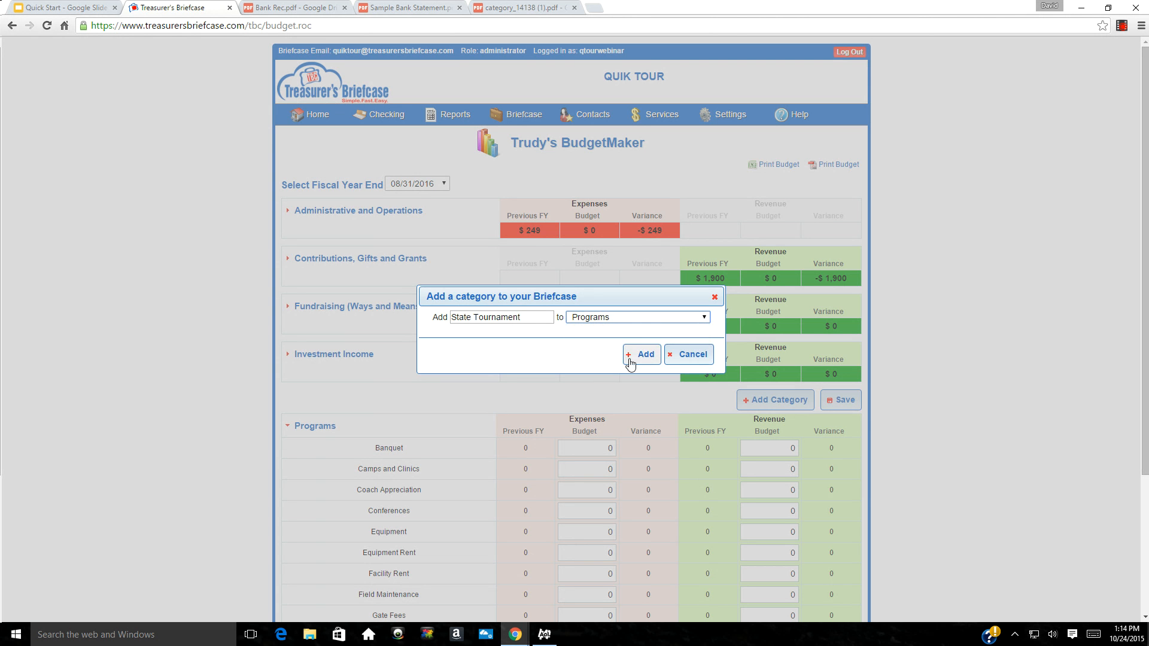
pyautogui.click(636, 359)
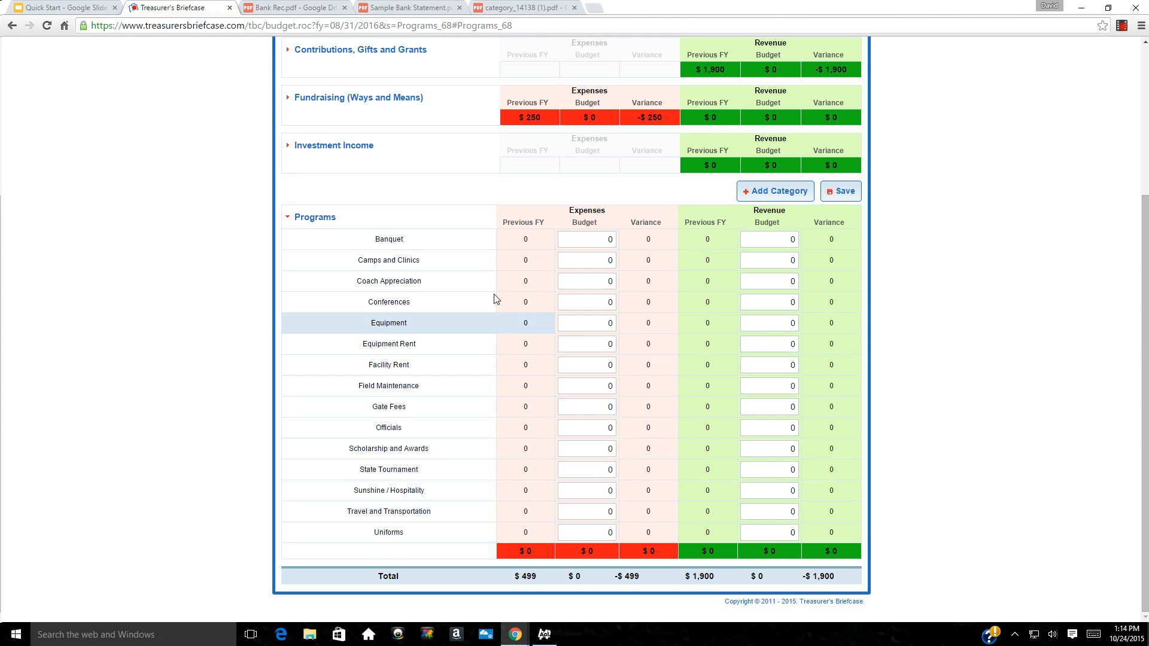
pyautogui.click(289, 219)
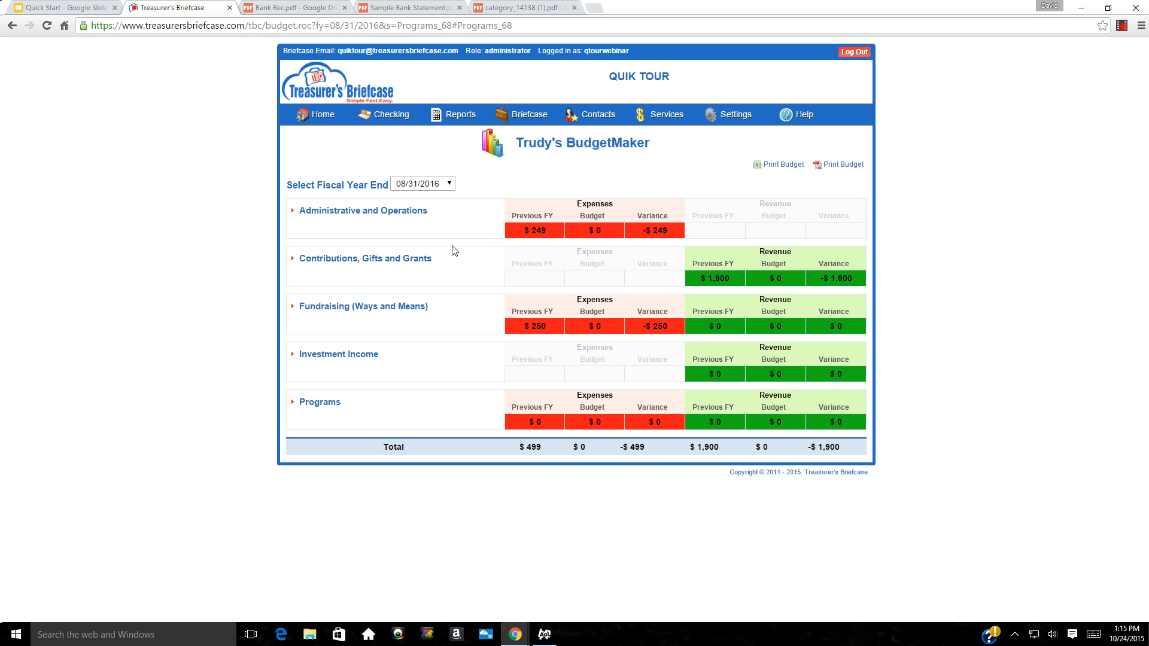
# Budget Contributions revenue: Club Membership Dues 5000, Corporate Donations 6000, Individual Donations 3000
pyautogui.click(296, 261)
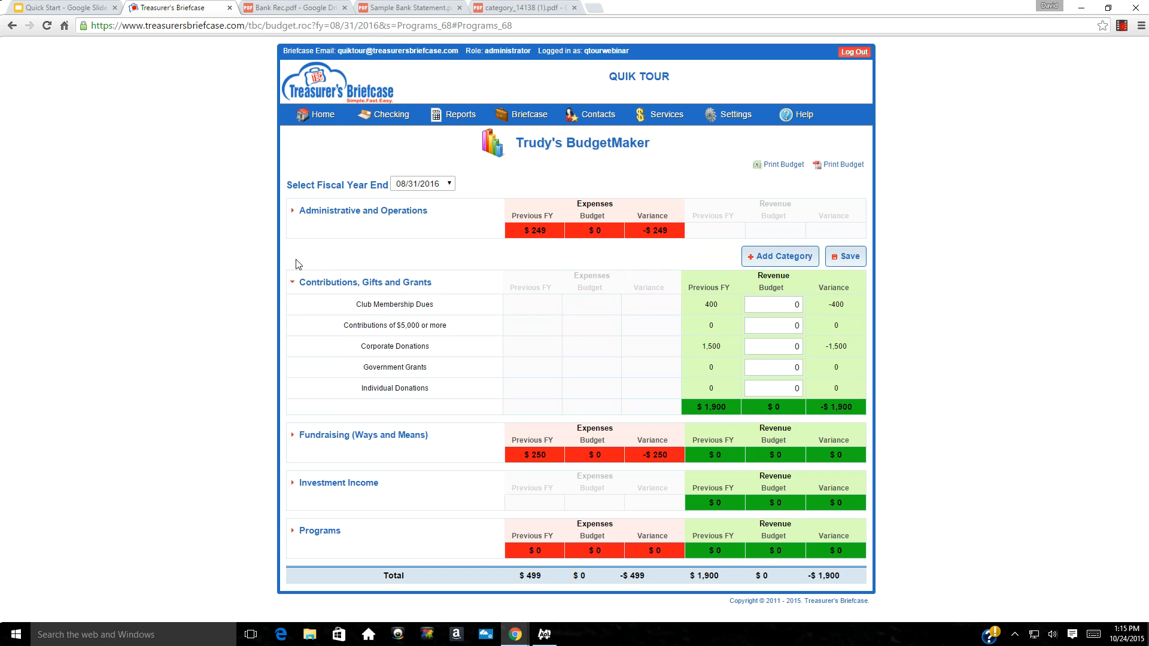
pyautogui.click(774, 304)
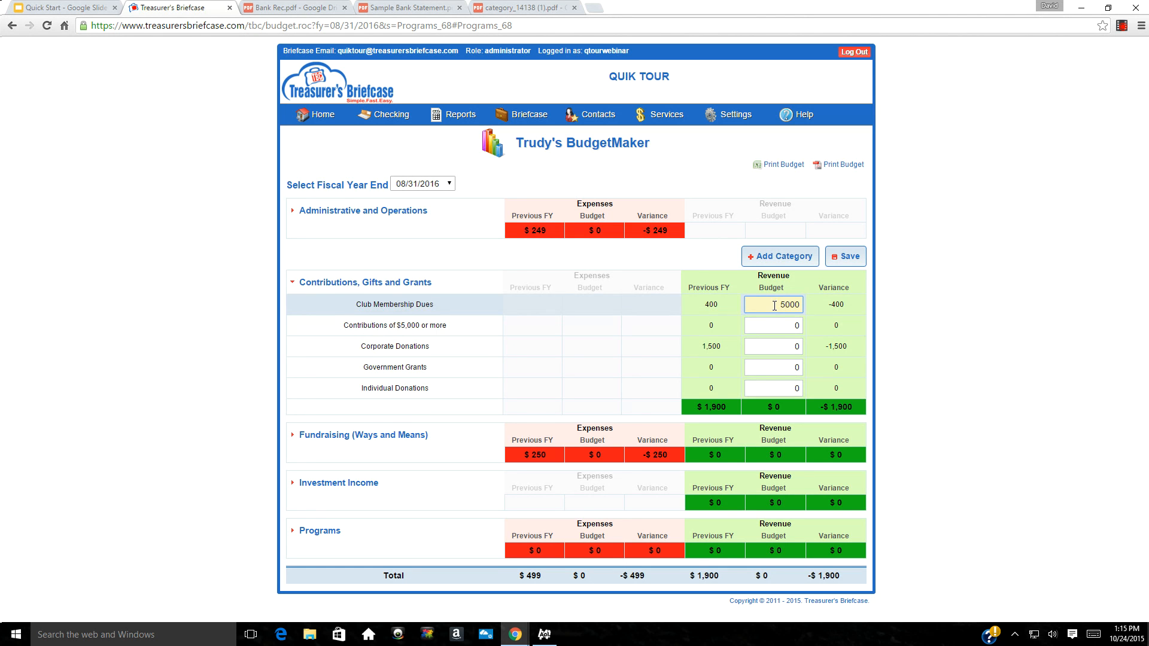
pyautogui.write('5000')
pyautogui.click(785, 325)
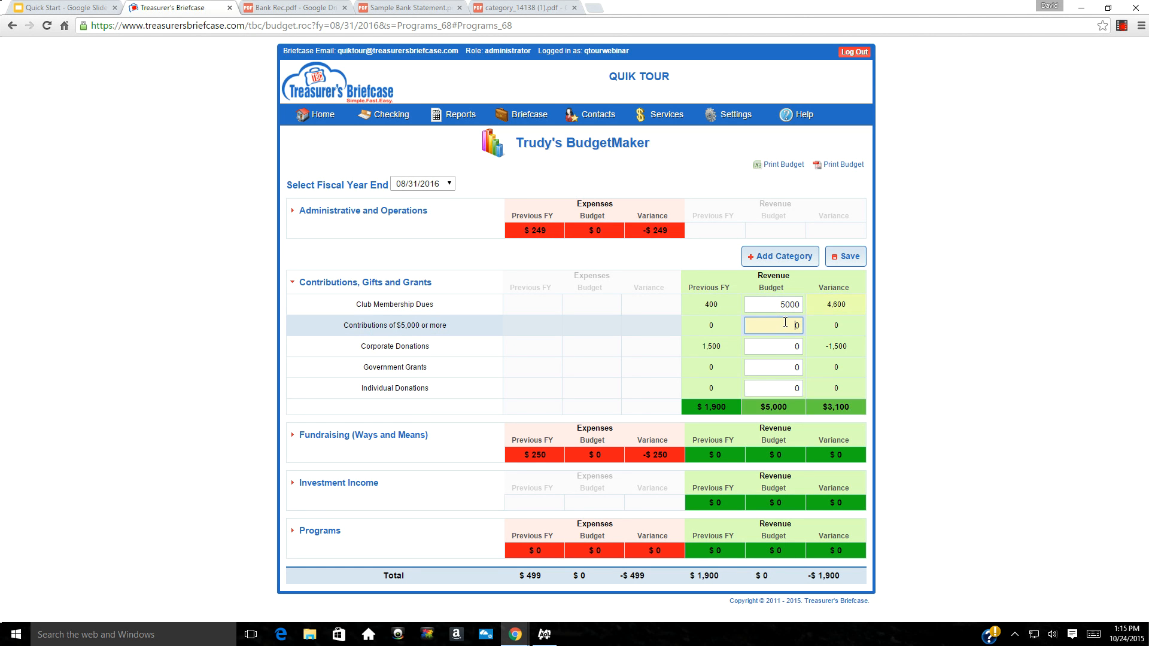
pyautogui.click(785, 340)
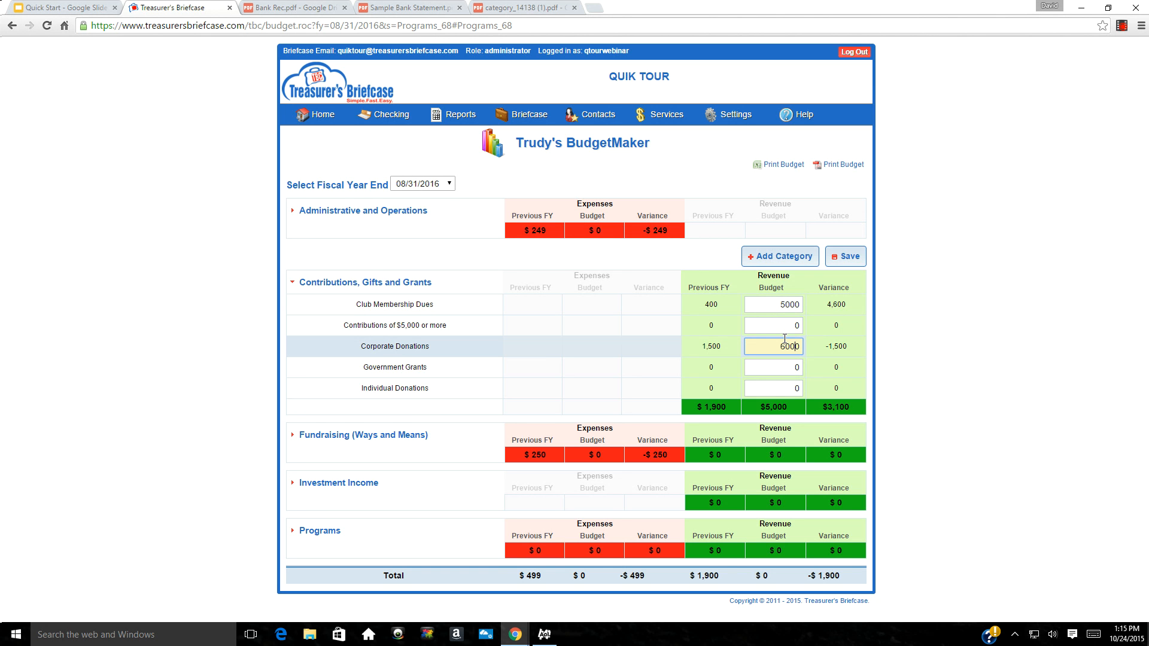
pyautogui.click(772, 389)
pyautogui.write('3000')
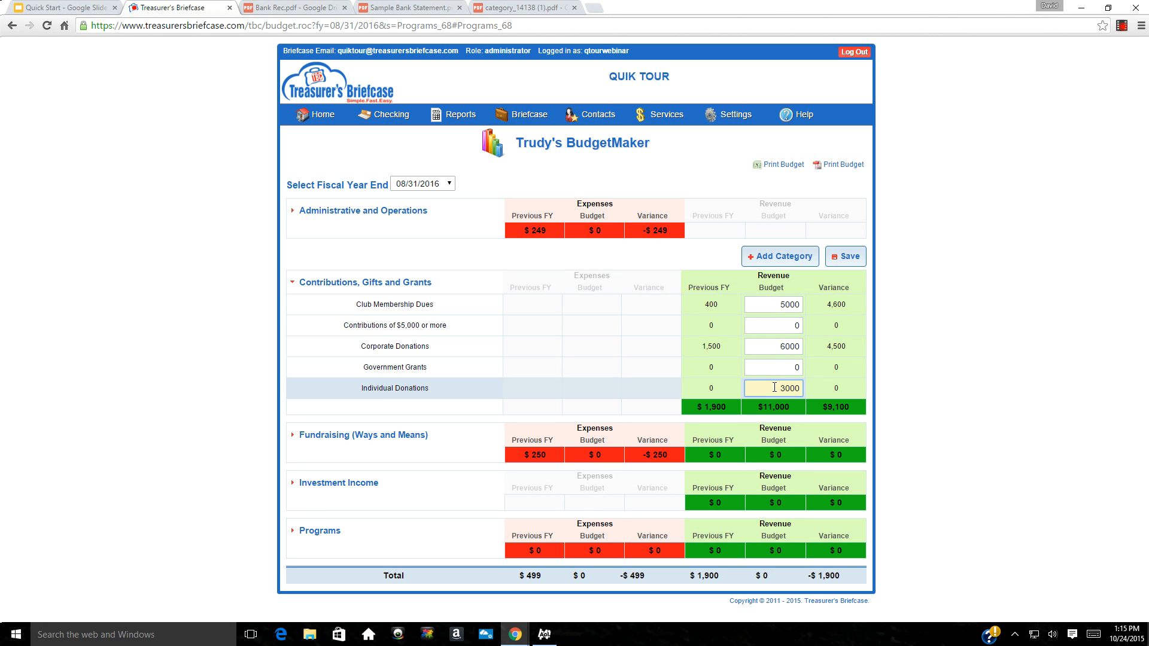
pyautogui.click(293, 439)
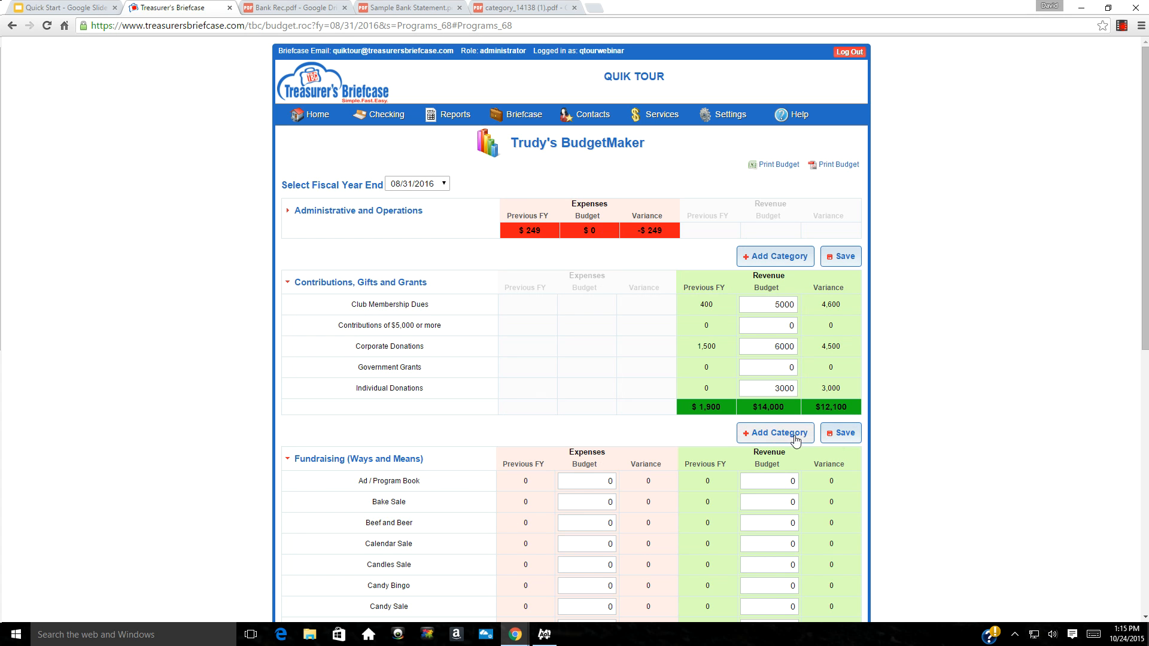
# Create a 'Flea Market' category in Fundraising (Ways and Means), budgets left at 0
pyautogui.click(774, 435)
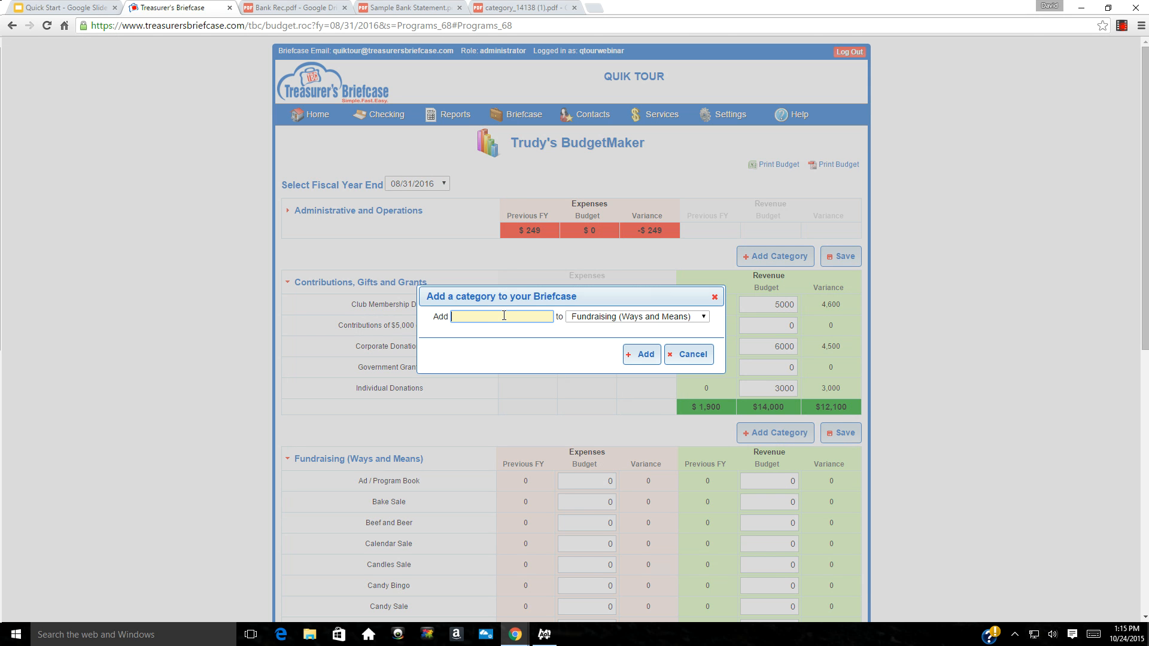
pyautogui.write('Flea Market')
pyautogui.click(640, 354)
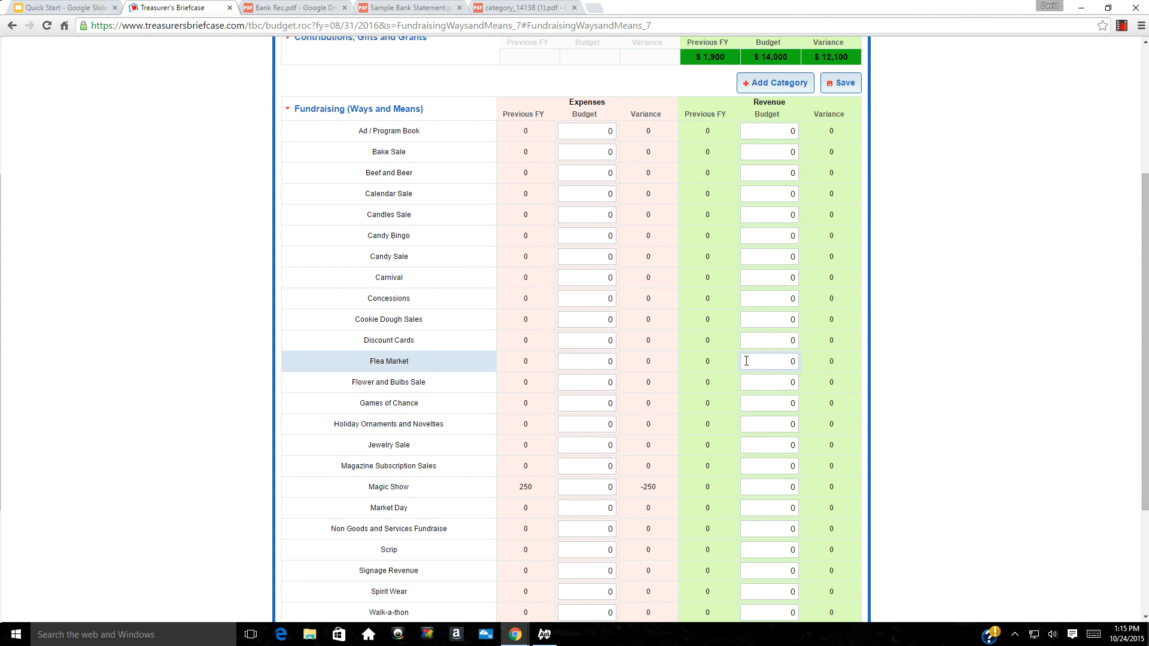
# Enter Fundraising revenue: Flea Market 1200, Ad/Program Book 7000, Concessions 25000, Games of Chance 7500, Signage 2000
pyautogui.click(769, 363)
pyautogui.write('1200')
pyautogui.click(781, 132)
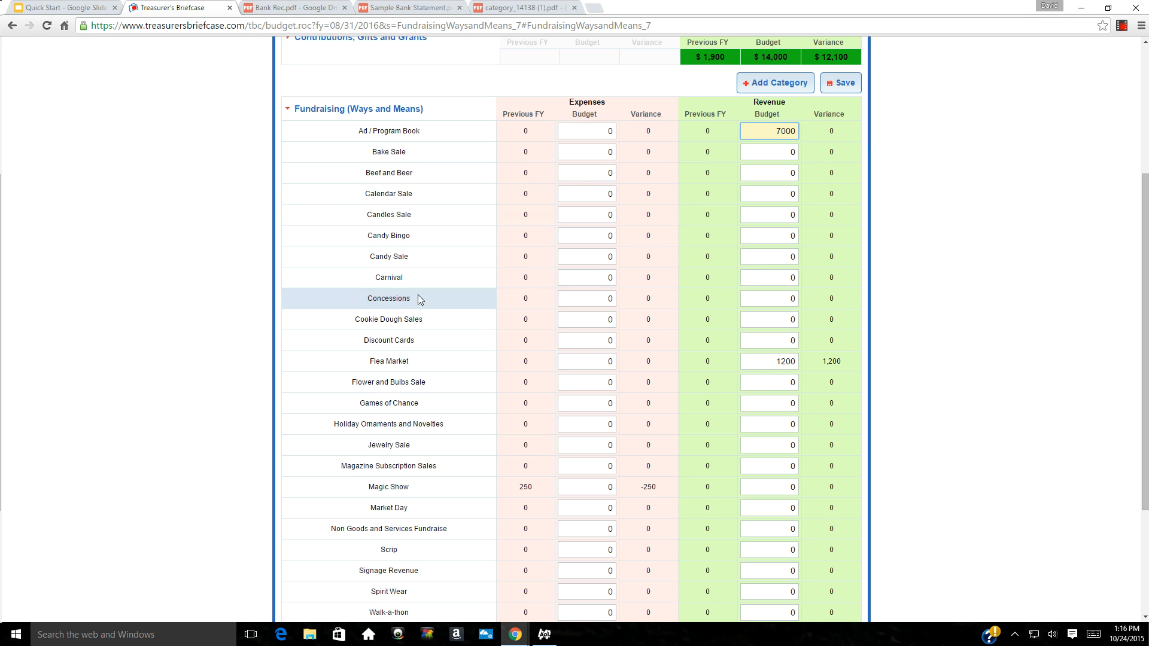
pyautogui.click(774, 300)
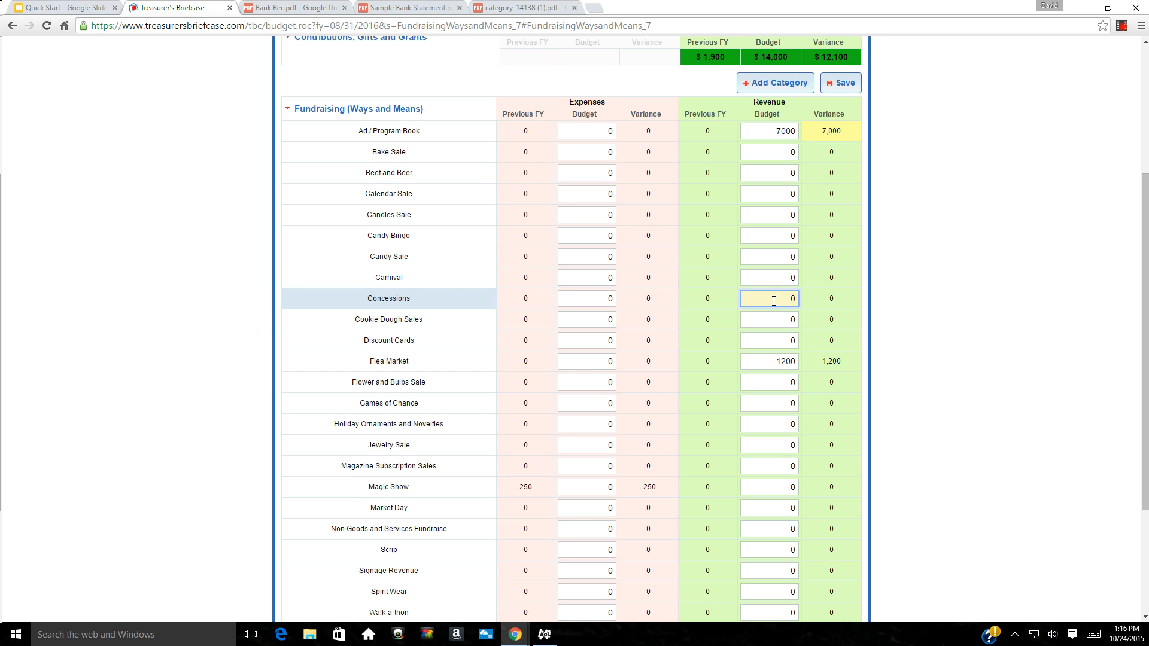
pyautogui.write('25000')
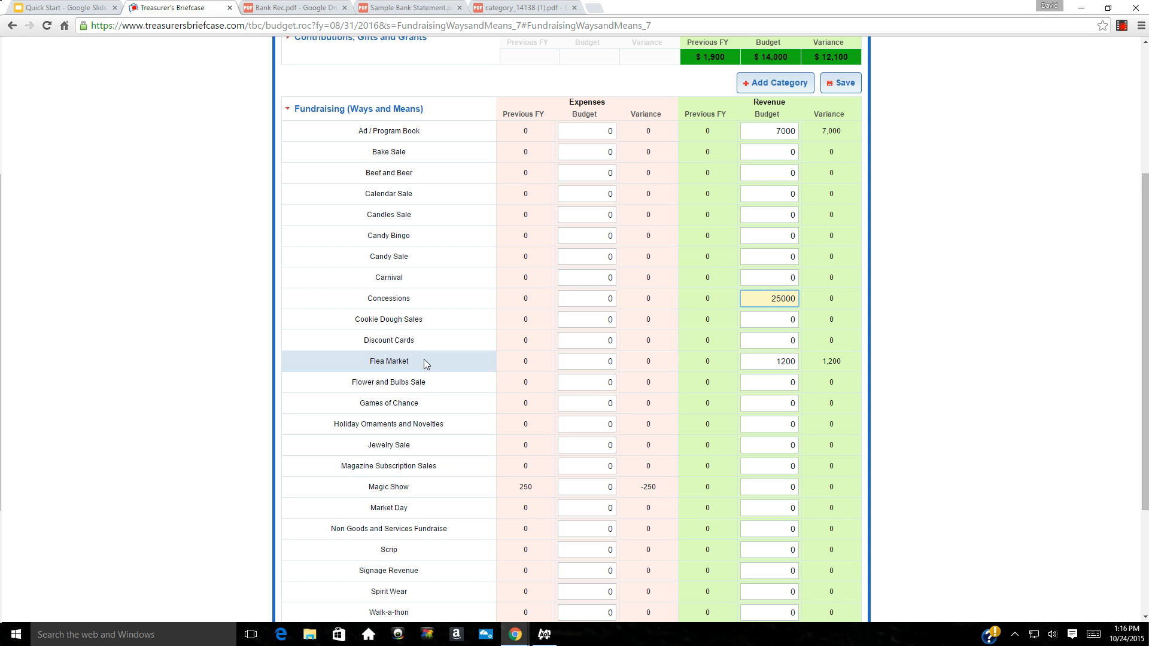
pyautogui.click(759, 404)
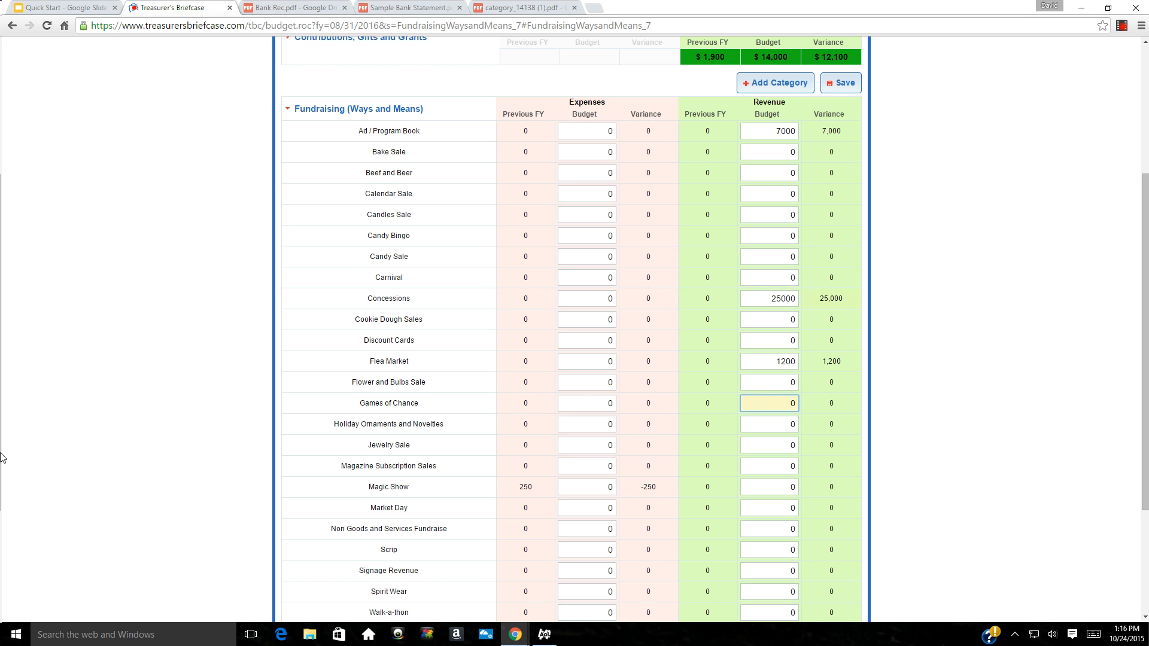
pyautogui.write('7500')
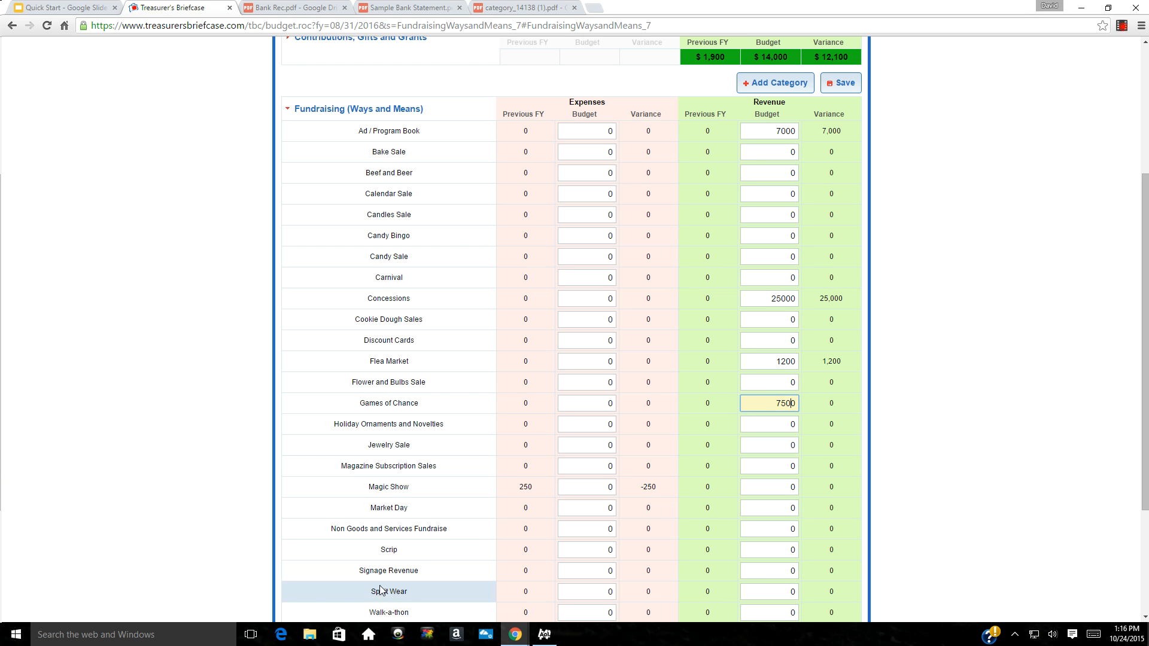
pyautogui.click(779, 572)
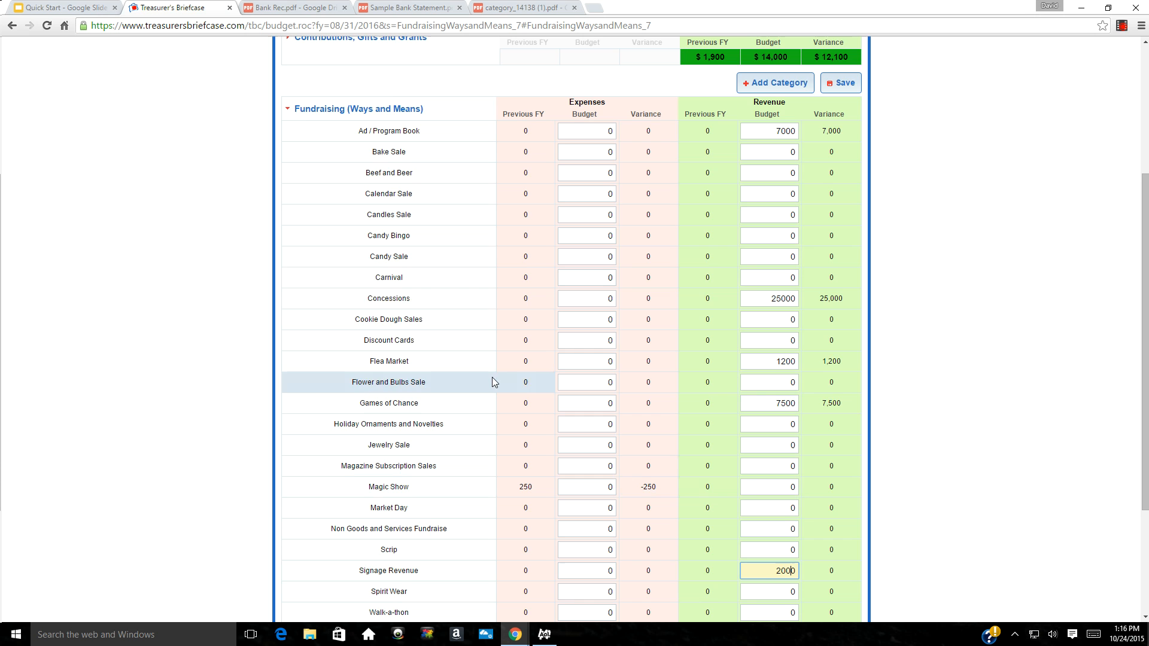
pyautogui.click(287, 112)
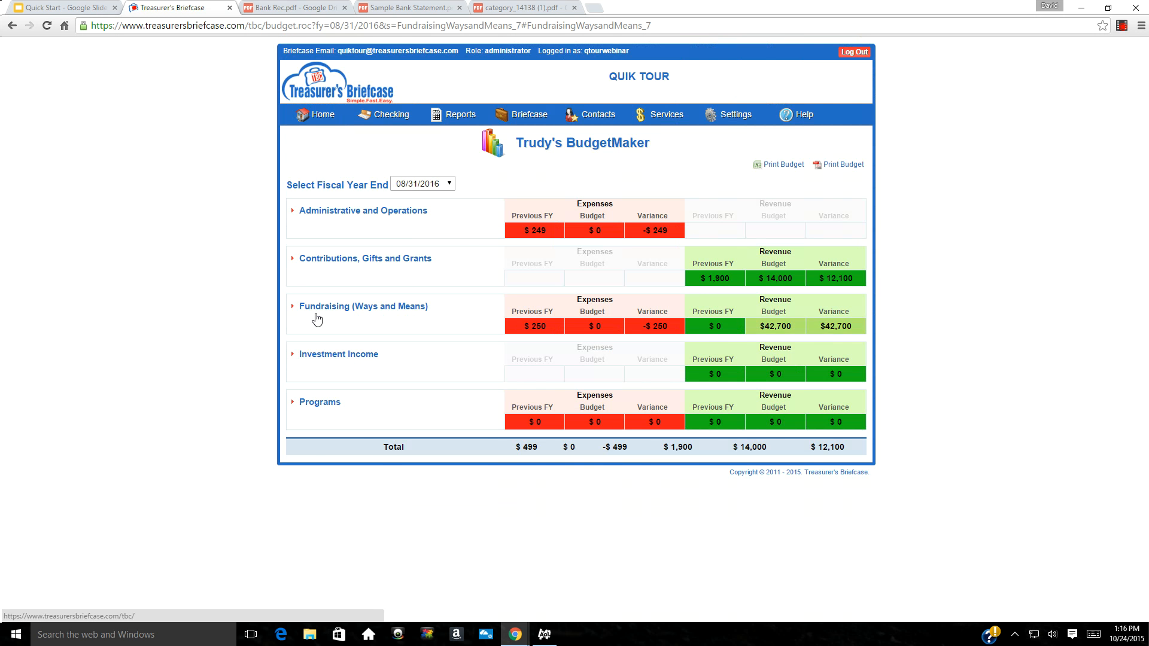
# Budget Programs expenses Equipment 15000, Field Maintenance 7200, Uniforms 13000; show Administrative and Operations items
pyautogui.click(293, 403)
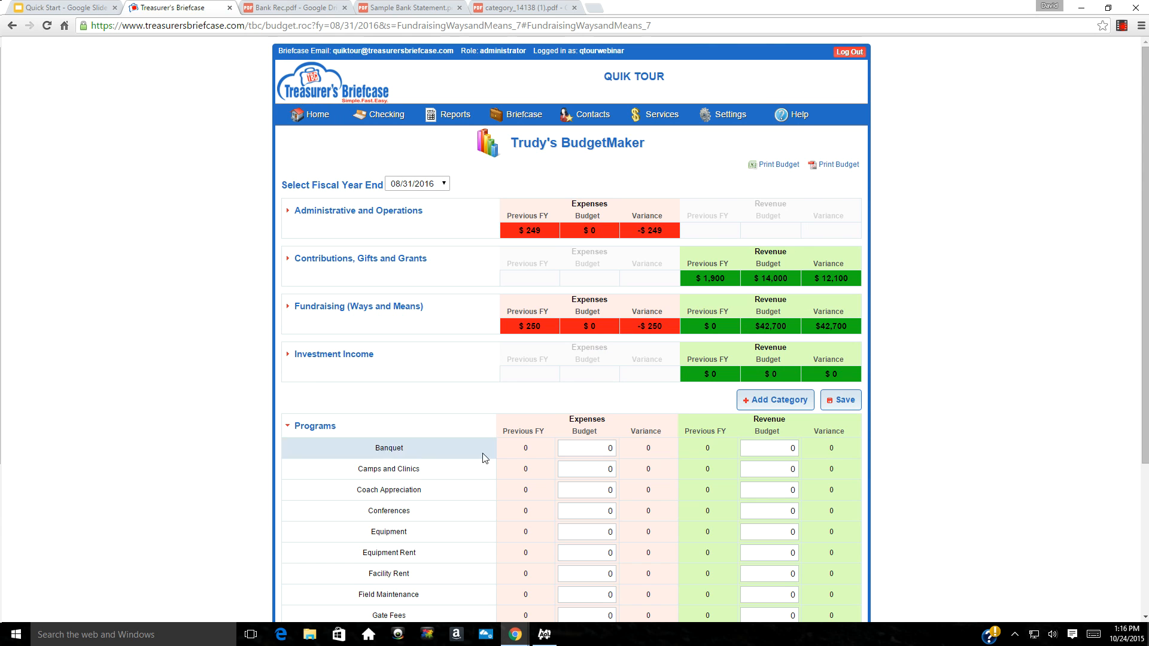
pyautogui.click(573, 534)
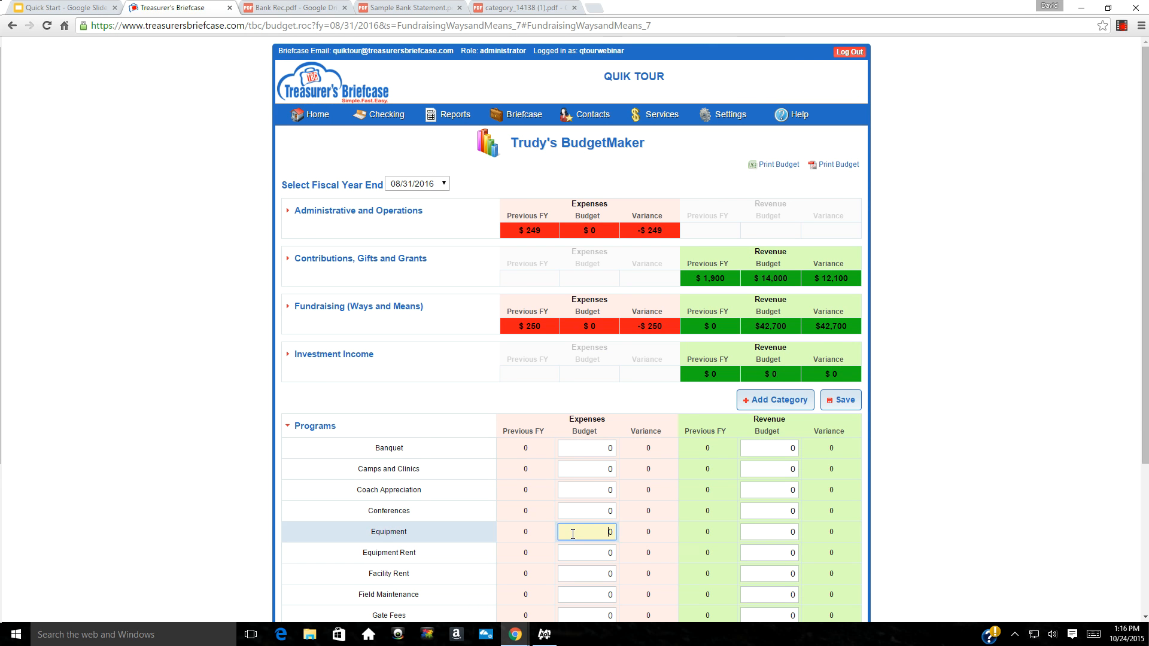
pyautogui.write('15000')
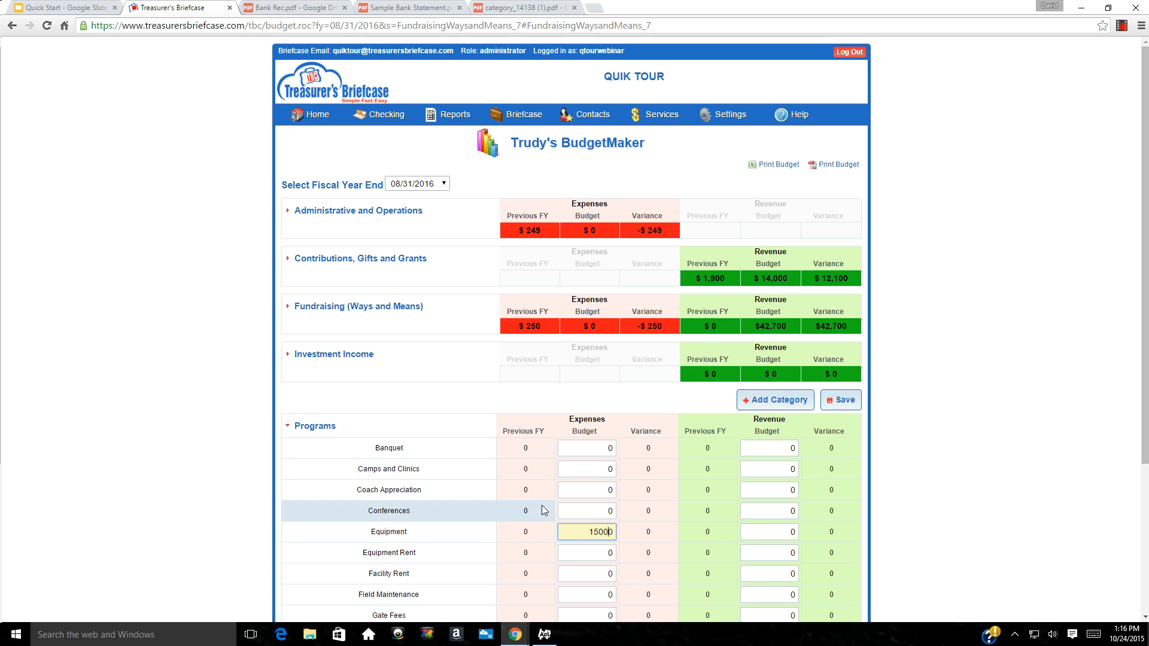
pyautogui.click(563, 592)
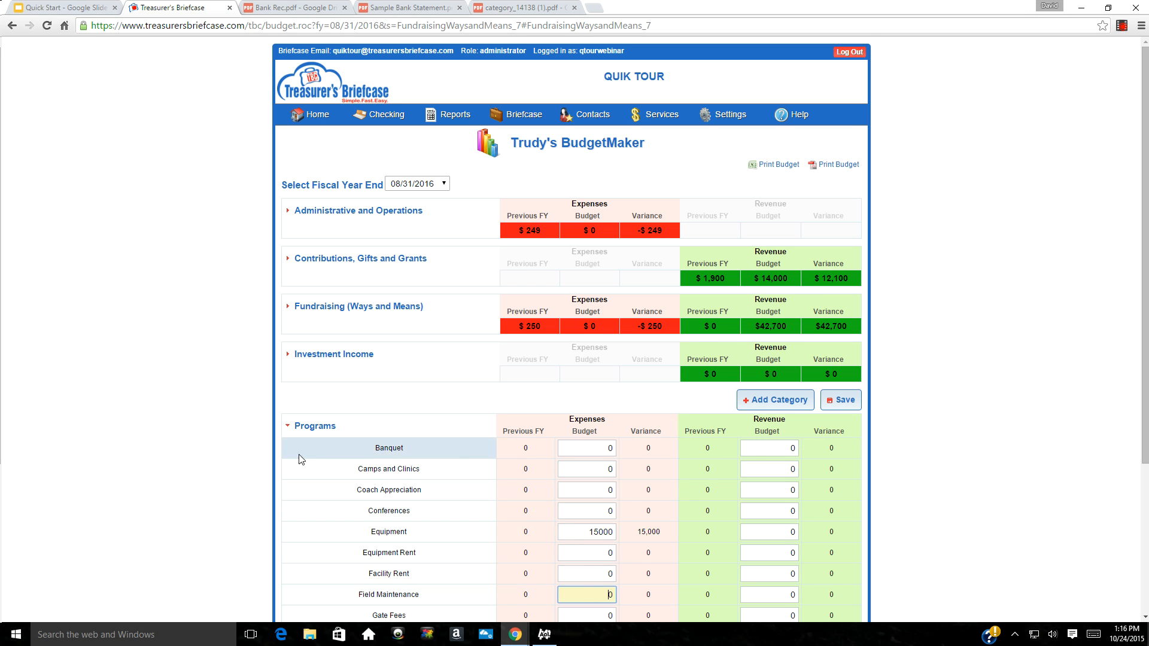
pyautogui.scroll(-2, 326, 464)
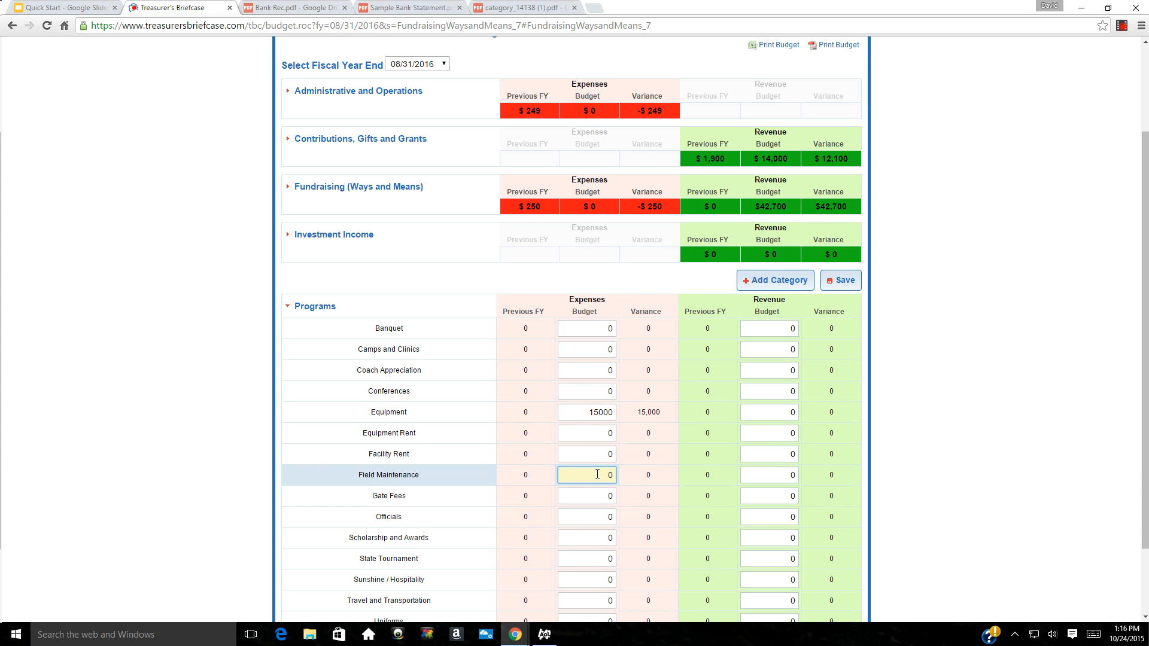
pyautogui.write('7200')
pyautogui.scroll(-1, 486, 551)
pyautogui.scroll(-1, 486, 554)
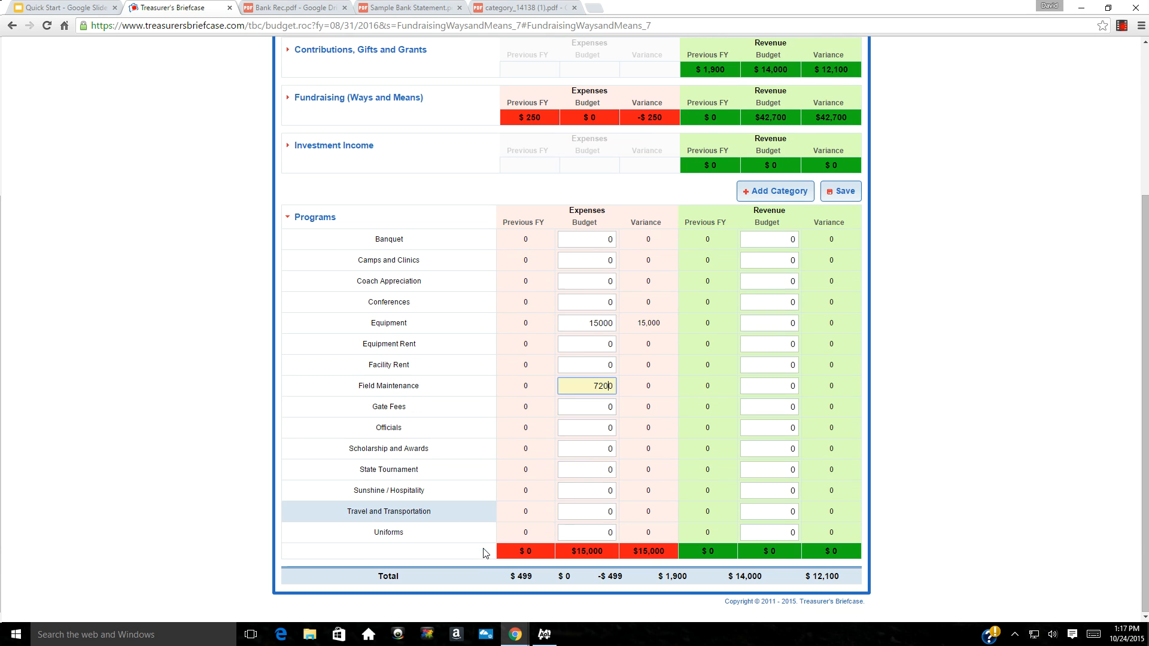
pyautogui.write('13000')
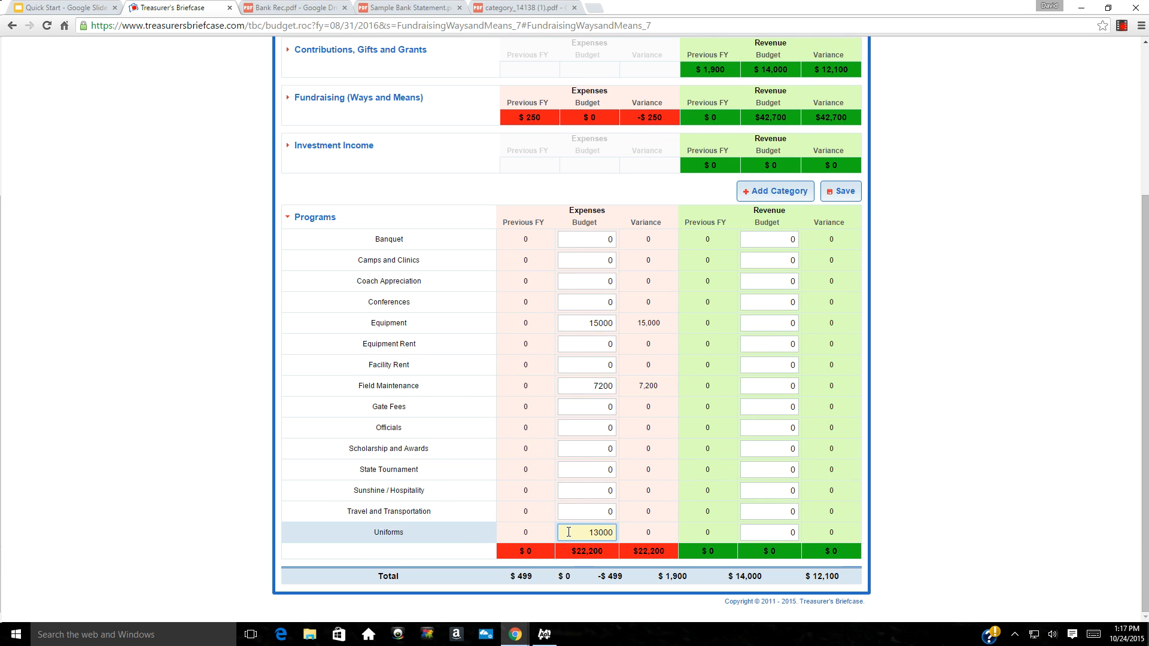
pyautogui.click(286, 221)
pyautogui.click(293, 213)
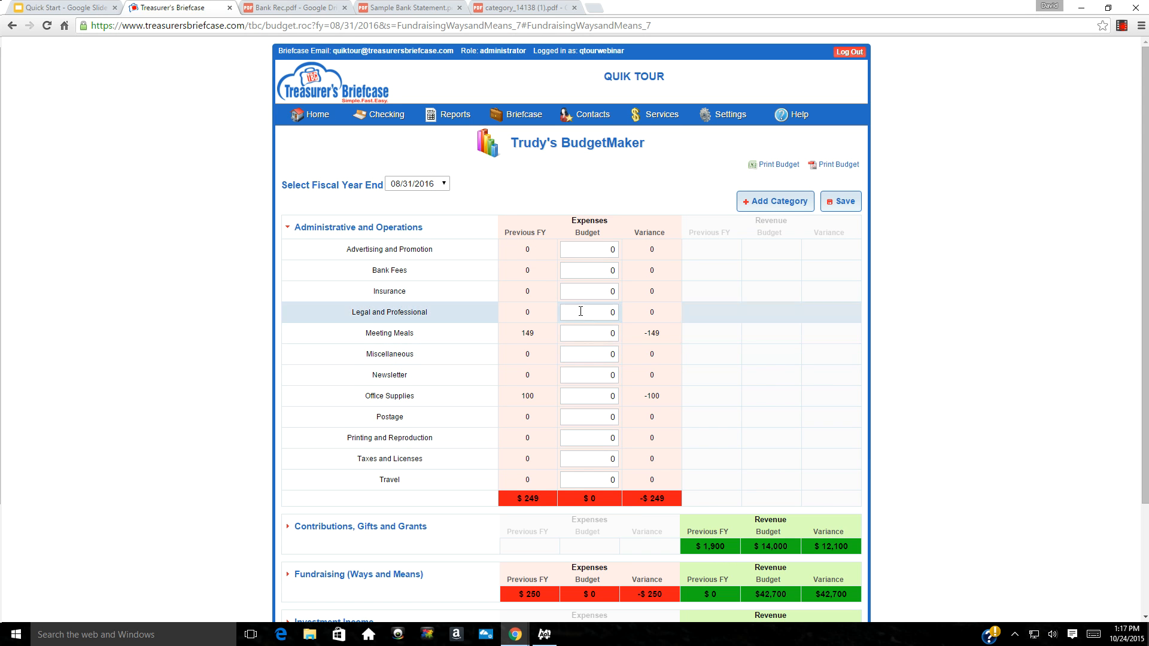
# Enter Insurance 1000, Legal 900, Office Supplies 300, Postage 140, Meeting Meals 300, and save
pyautogui.click(586, 293)
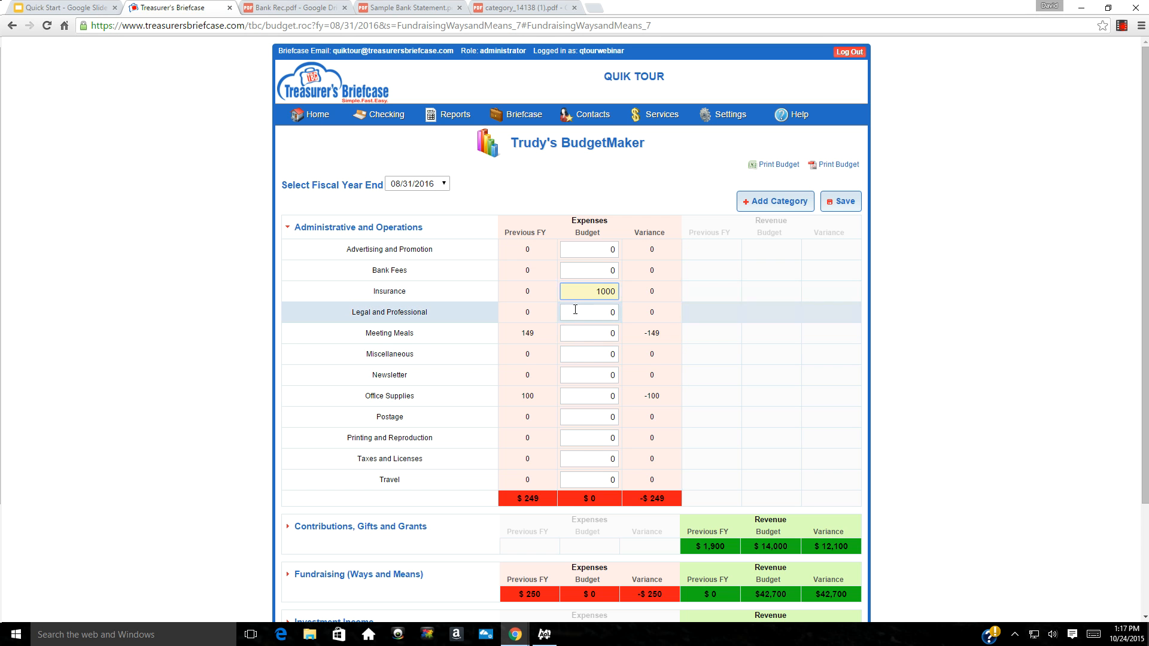
pyautogui.click(578, 312)
pyautogui.write('900')
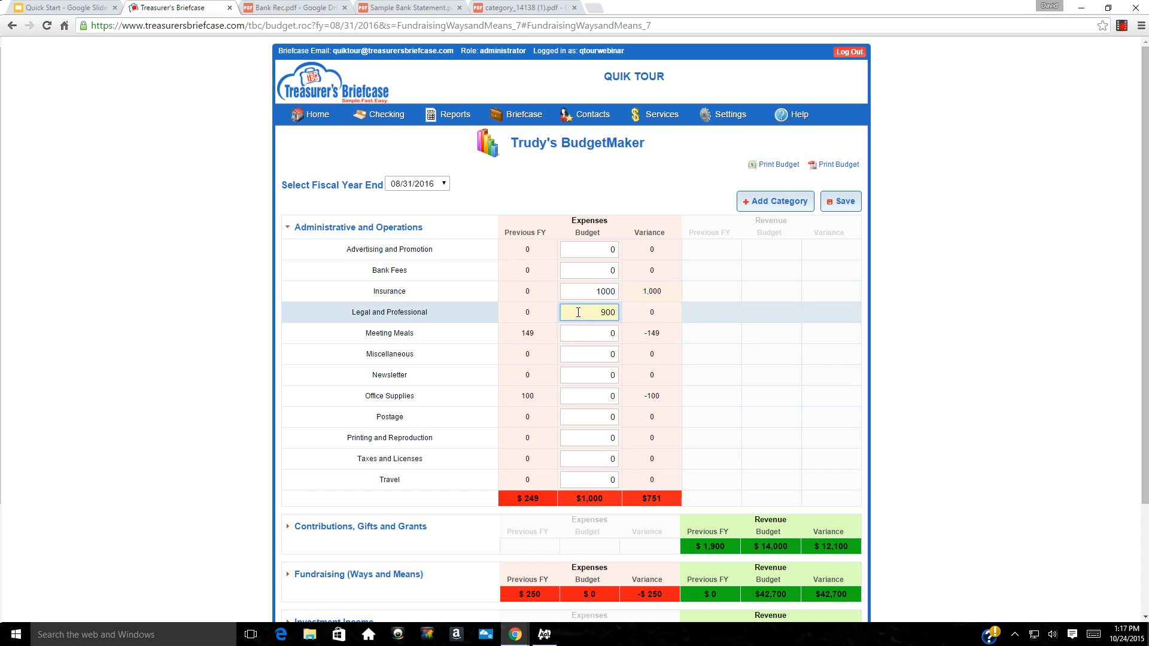
pyautogui.click(575, 391)
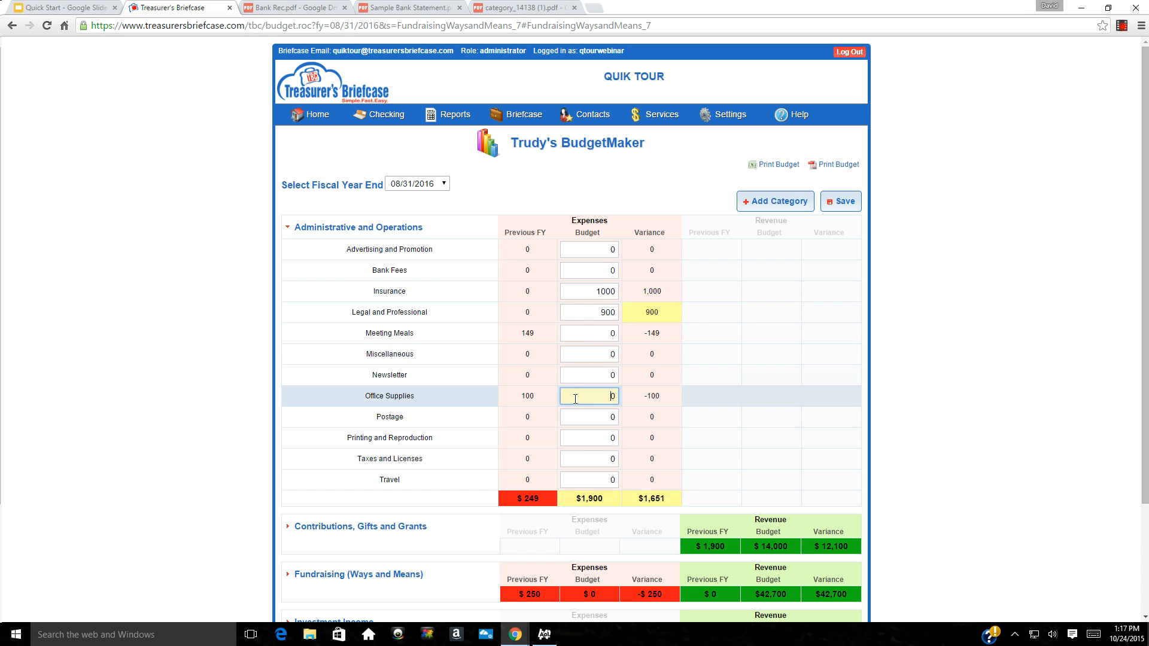
pyautogui.write('300')
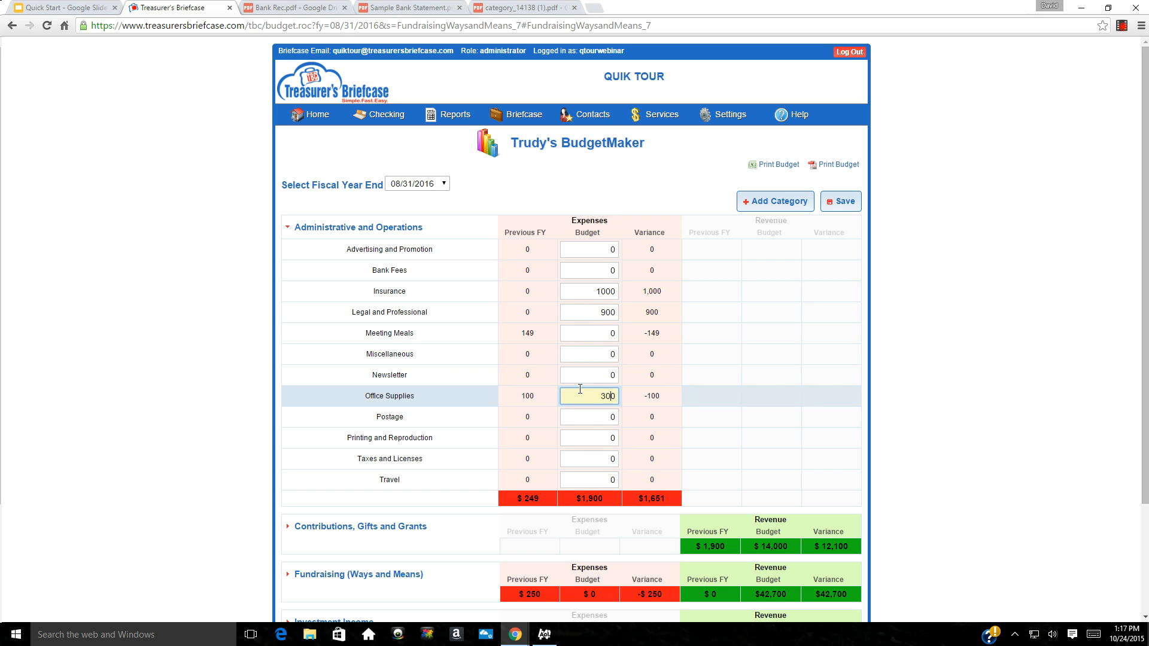
pyautogui.click(591, 418)
pyautogui.write('14')
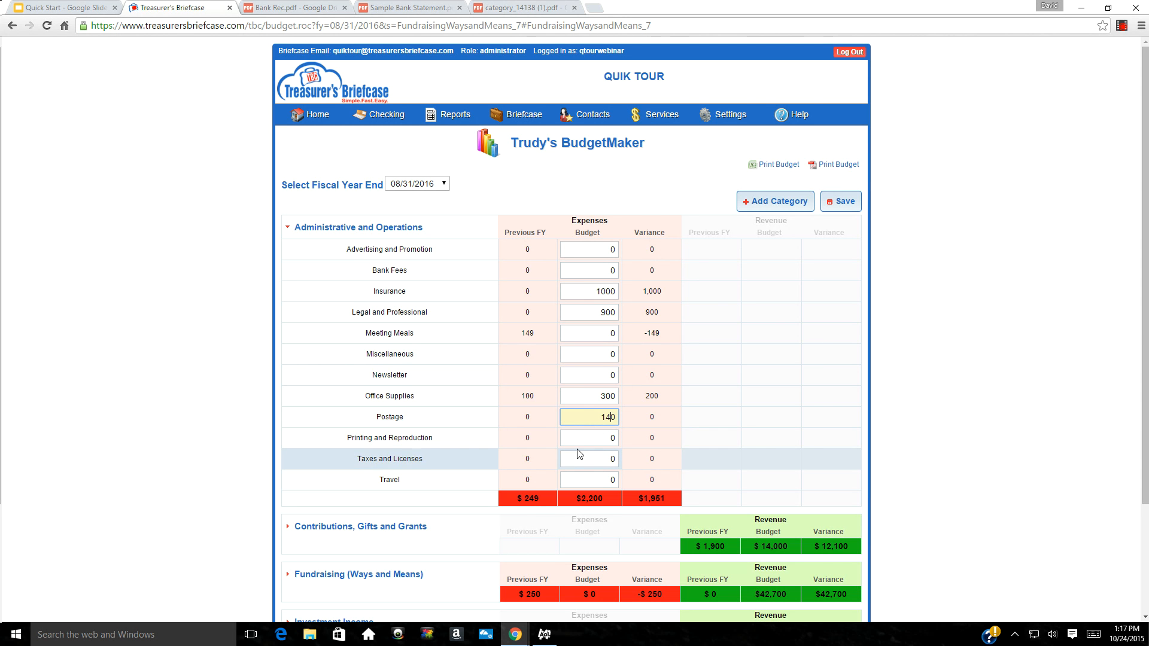
pyautogui.click(585, 333)
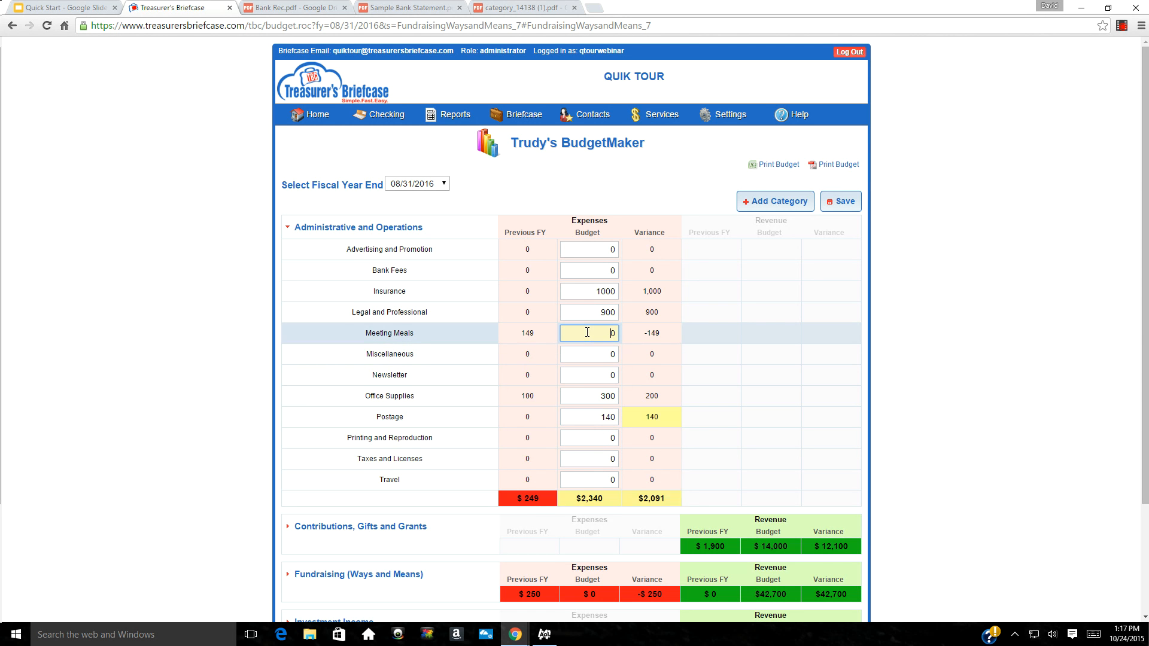
pyautogui.write('300')
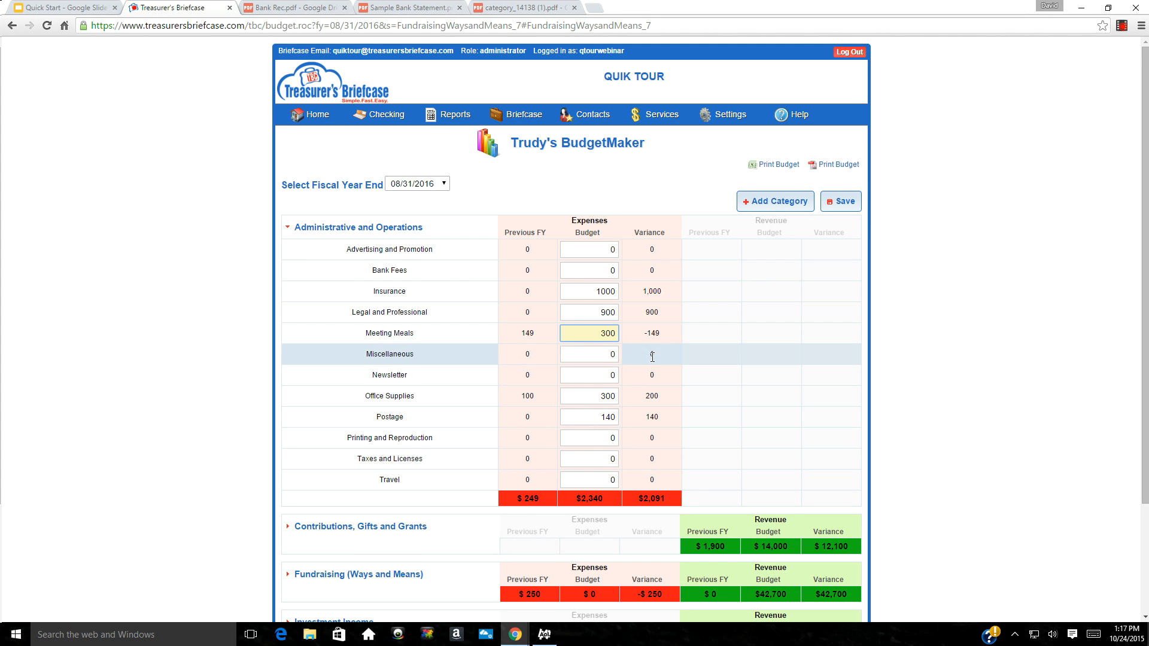
pyautogui.click(841, 204)
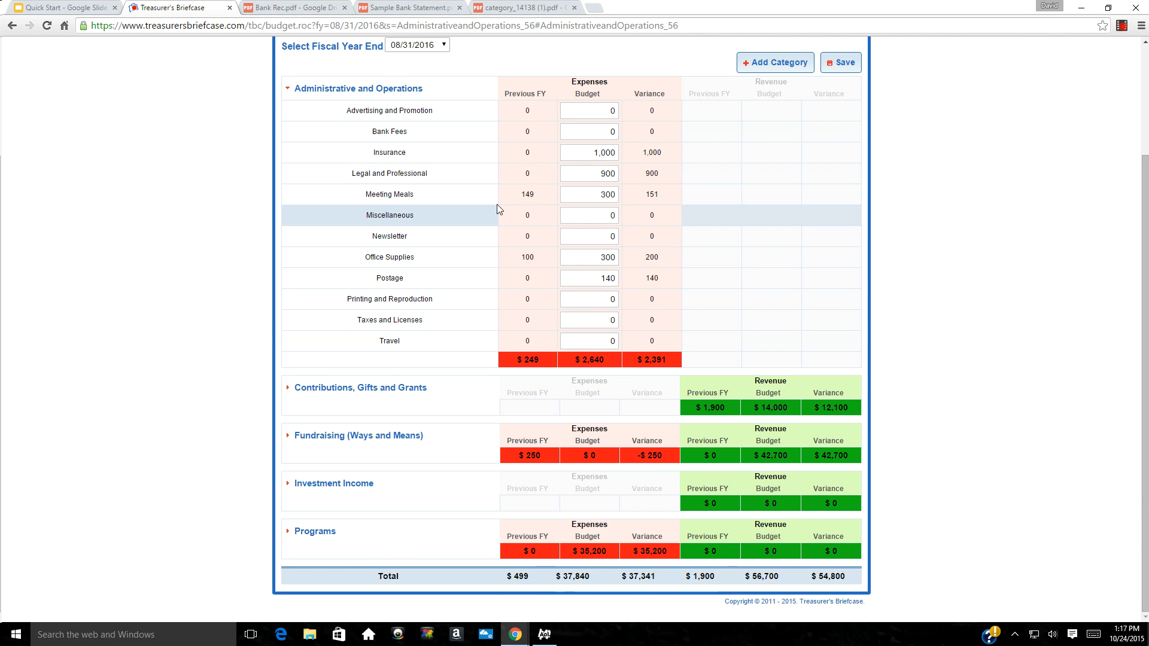
pyautogui.scroll(3, 764, 189)
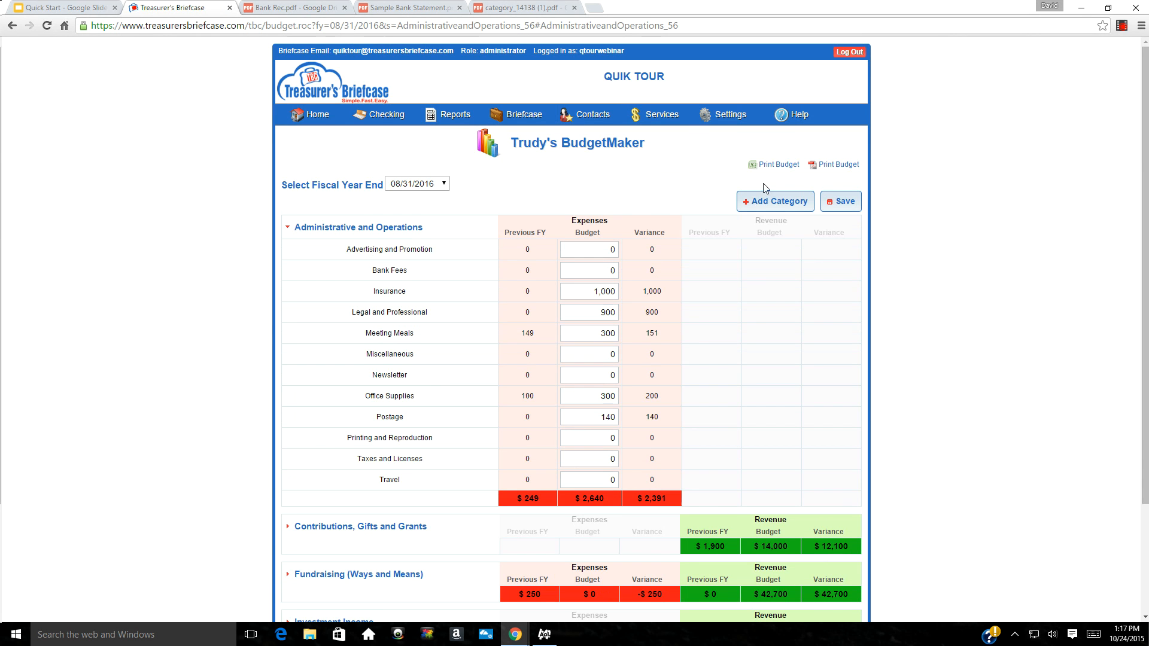
# Generate the PDF budget report and open the downloaded budget_listing_7495.pdf
pyautogui.click(827, 169)
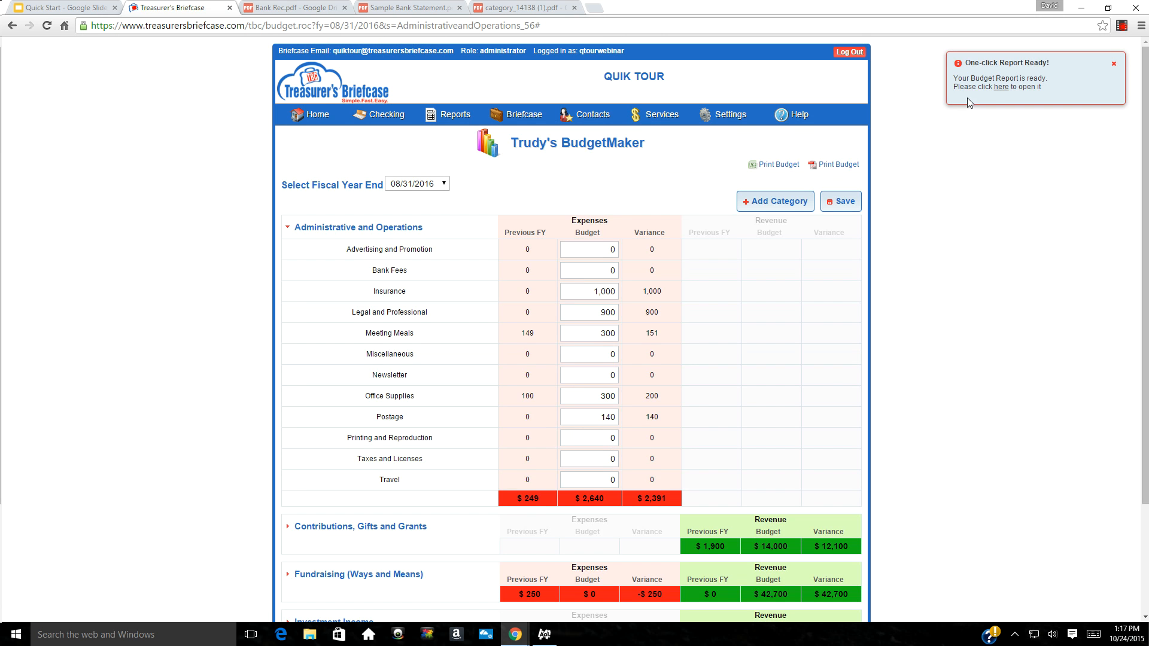
pyautogui.click(1000, 87)
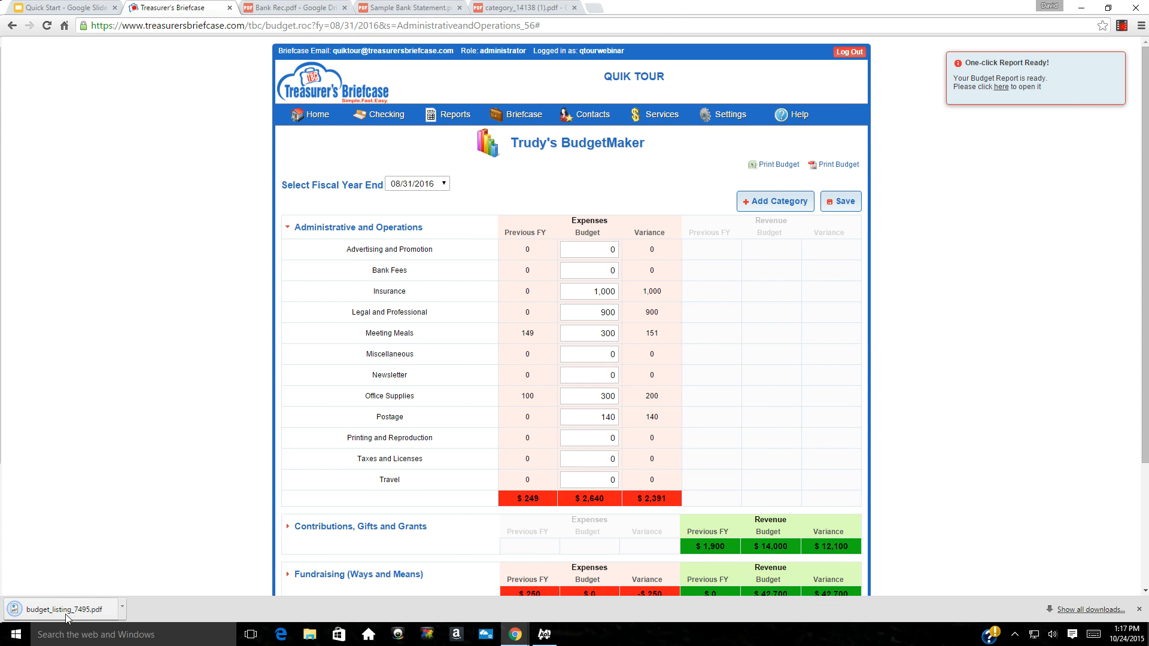
pyautogui.click(67, 611)
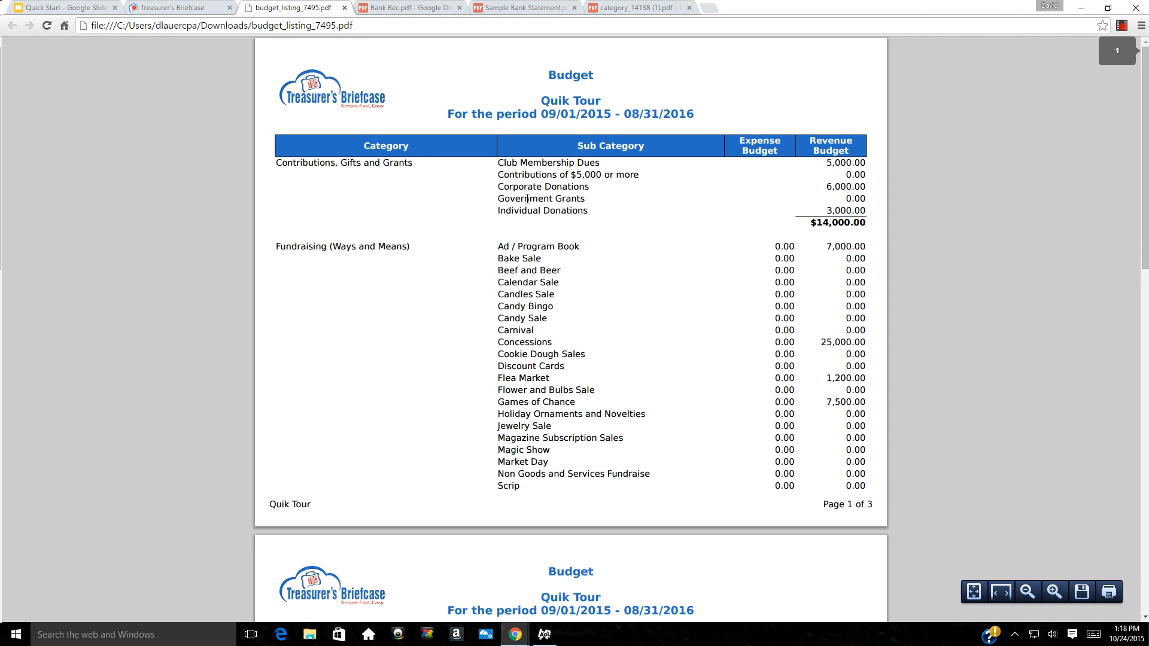
# Review the three-page budget PDF, close it, and advance Quick Start to slide 6, 'Step 3 - Enter Your Budget'
pyautogui.scroll(-9, 483, 239)
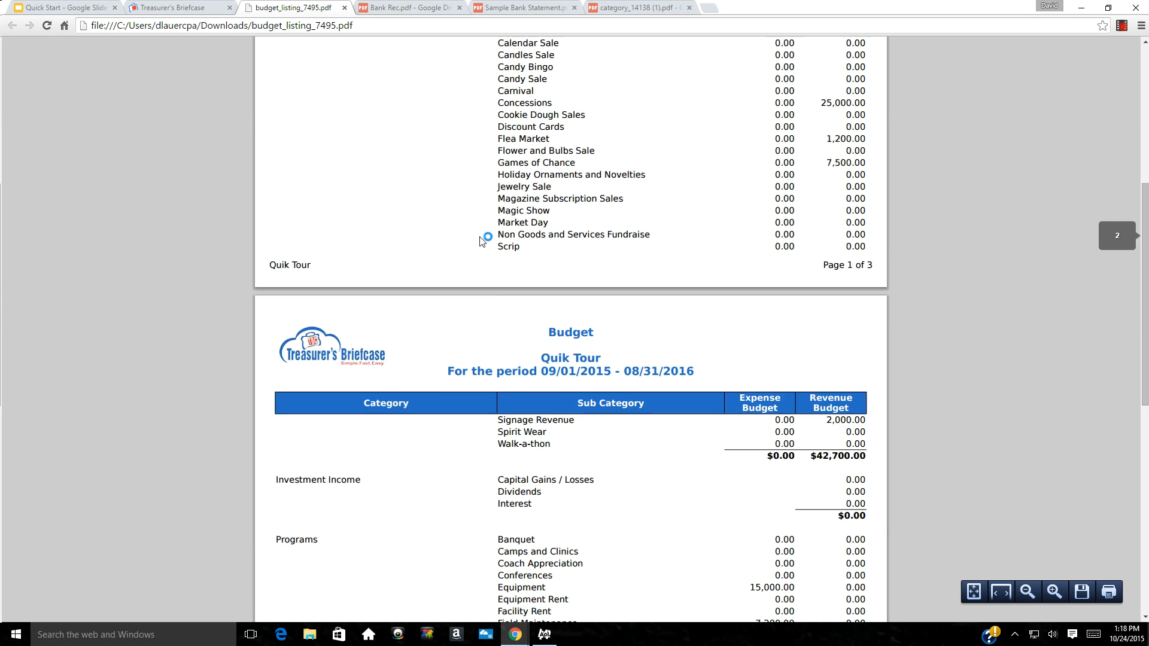
pyautogui.scroll(-6, 482, 238)
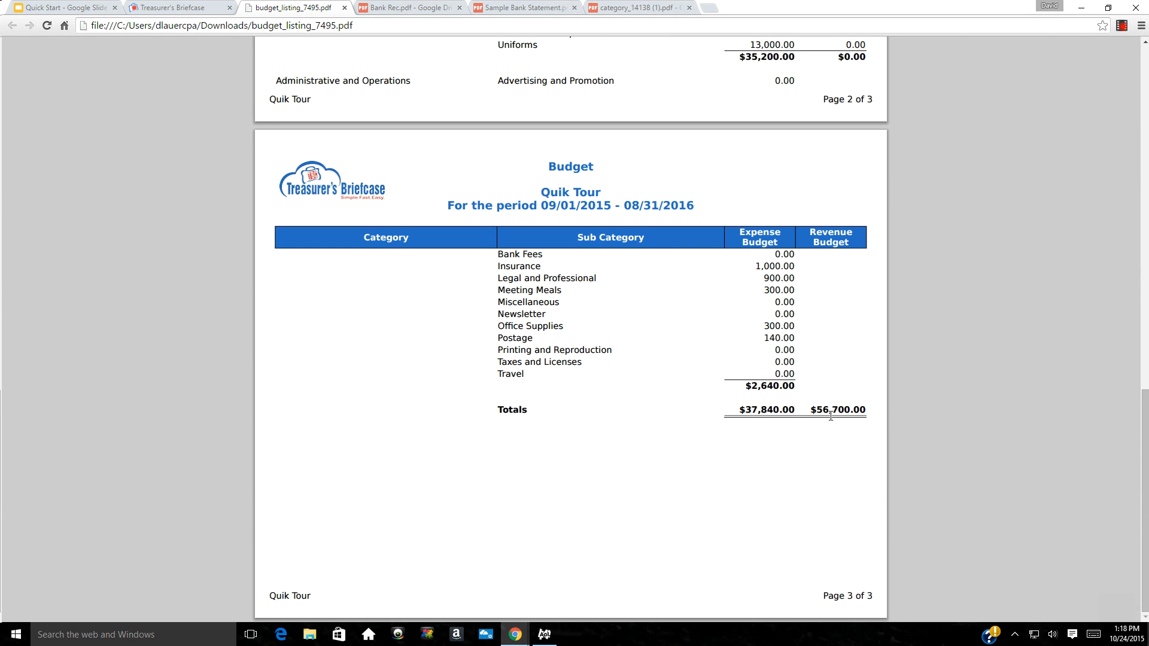
pyautogui.scroll(15, 676, 384)
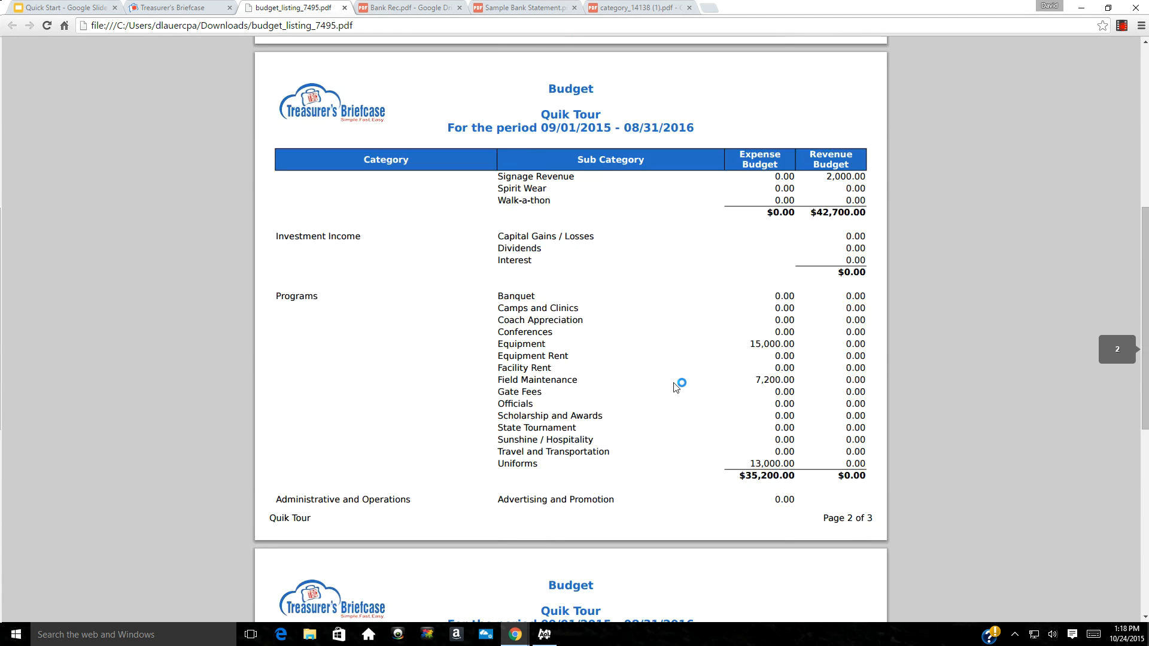
pyautogui.click(345, 8)
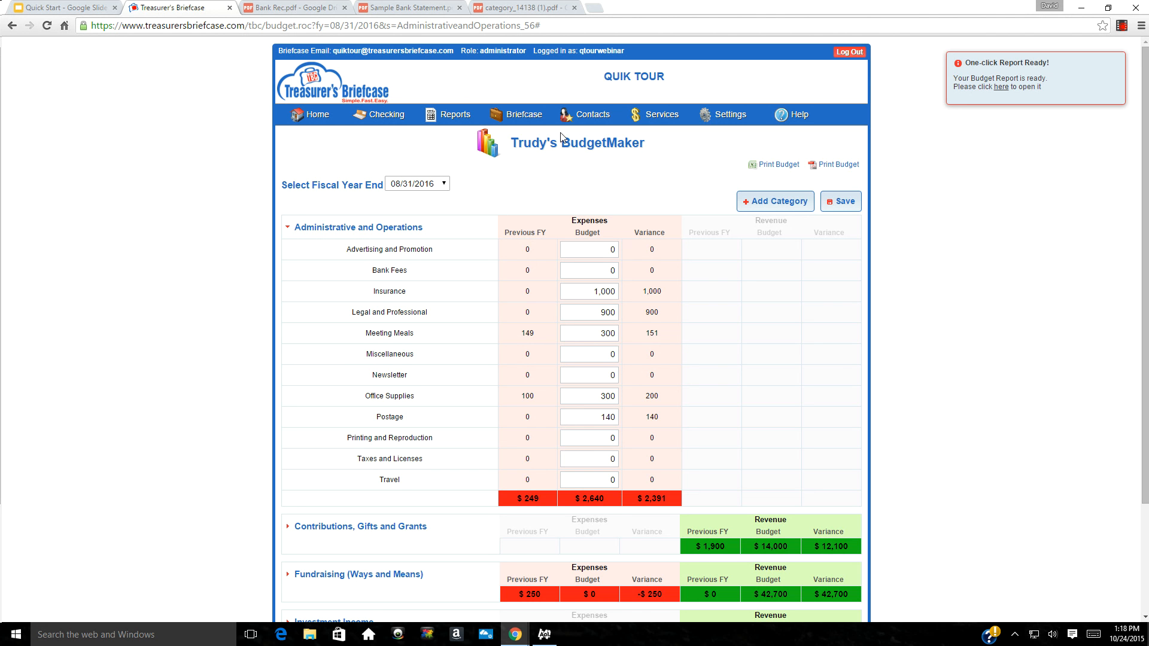
pyautogui.click(60, 9)
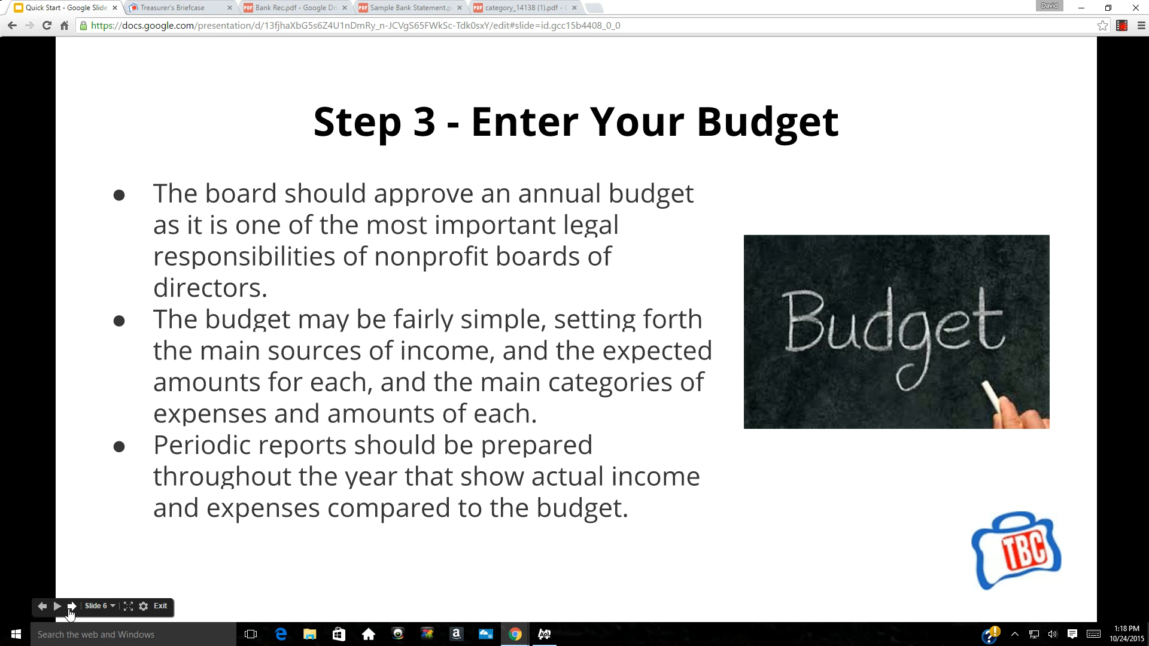
pyautogui.click(71, 606)
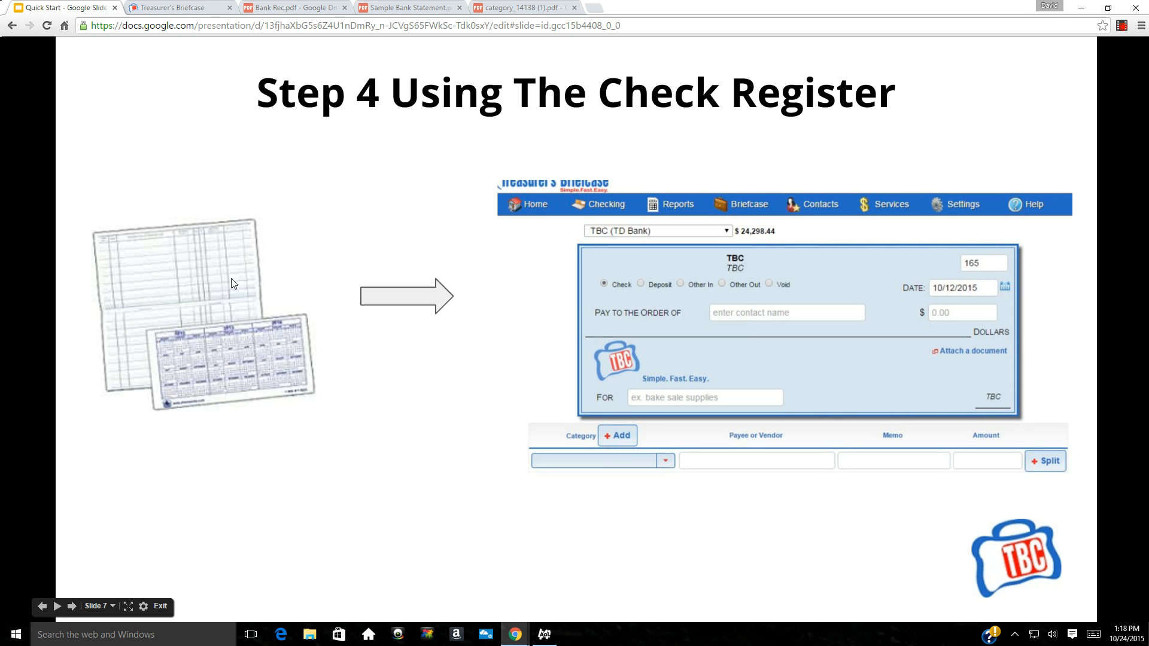
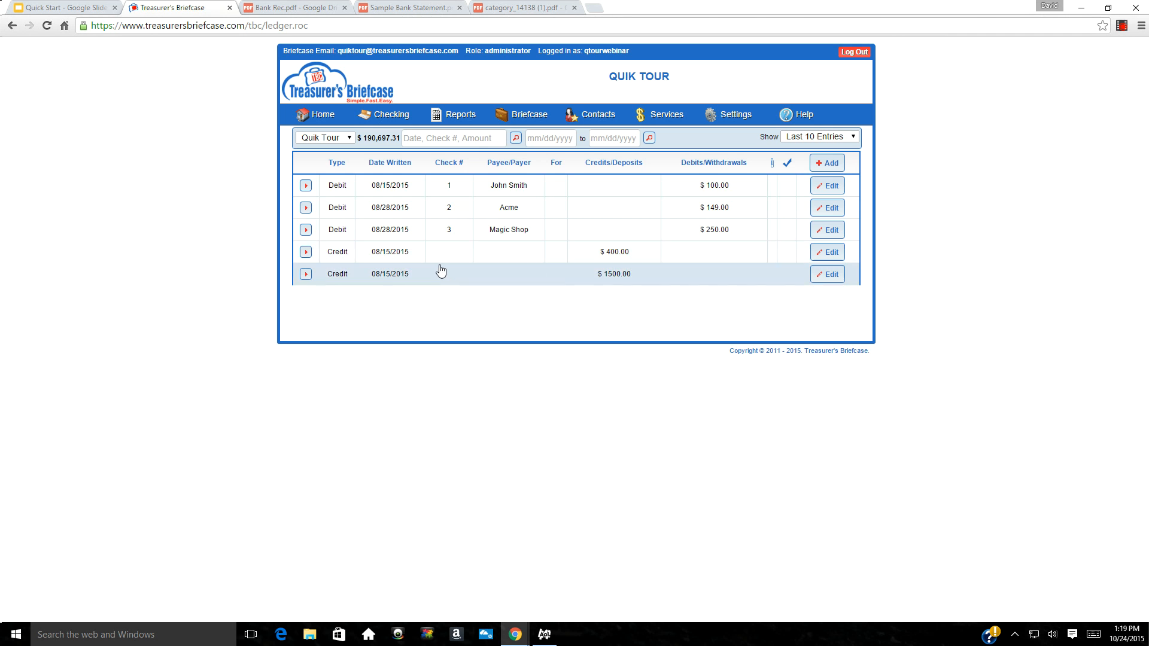
# Start a new transaction in the Quik Tour checking register
pyautogui.click(826, 163)
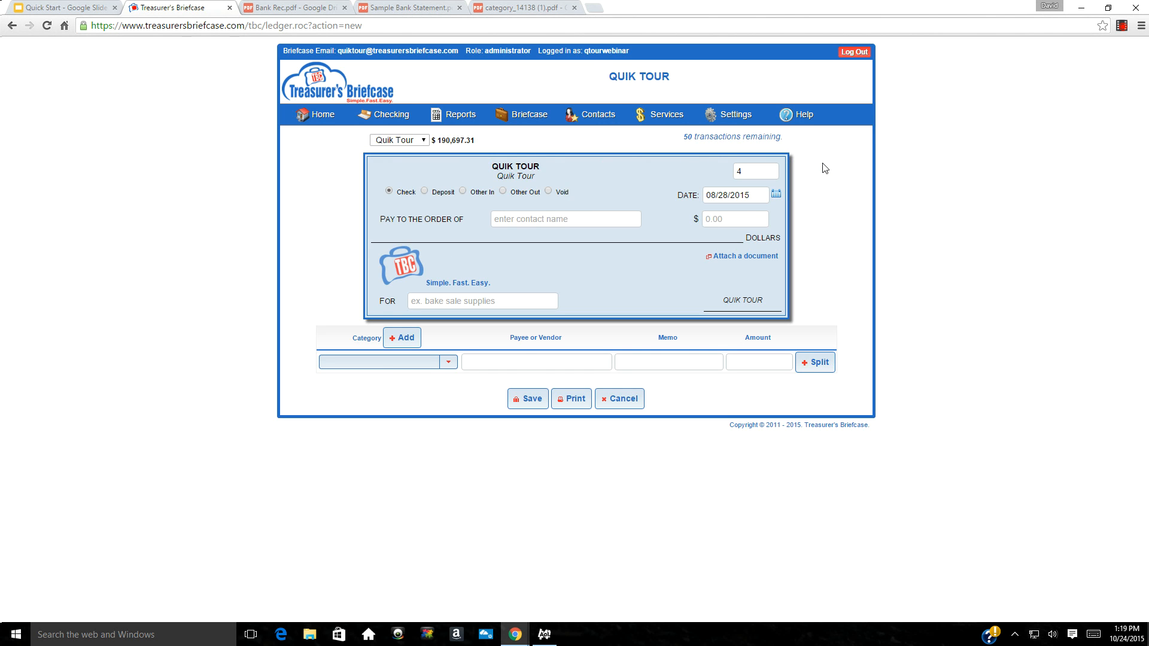
# Start check 4 to Knights of Columbus, added as a company contact, for $500.00
pyautogui.moveTo(386, 118)
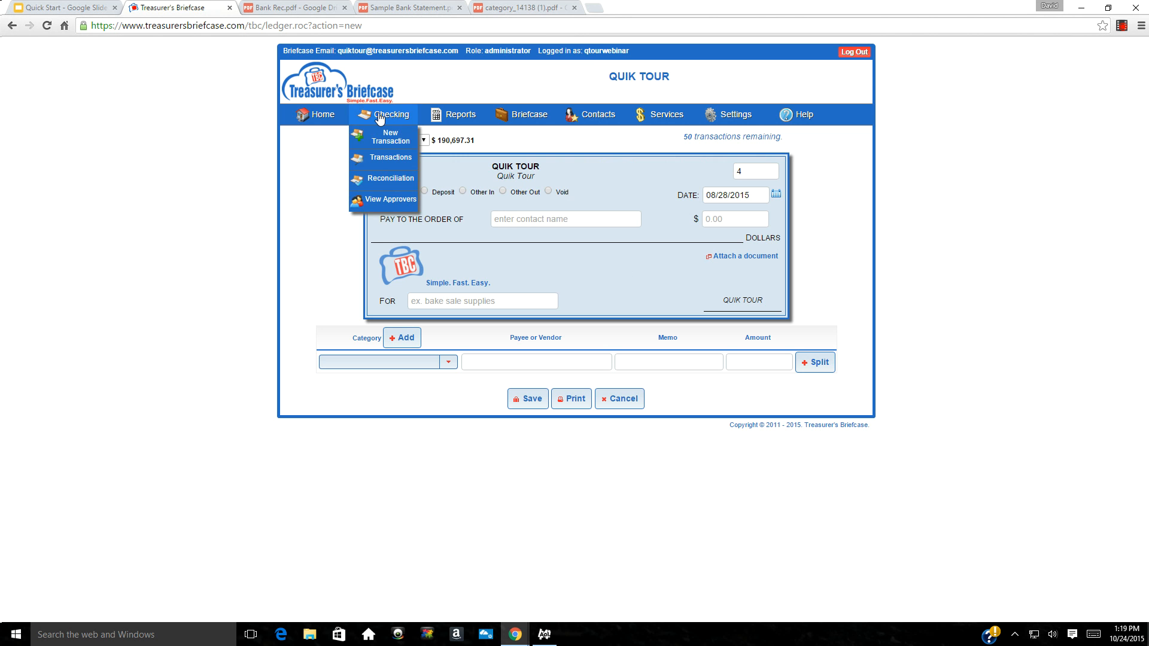
pyautogui.click(381, 140)
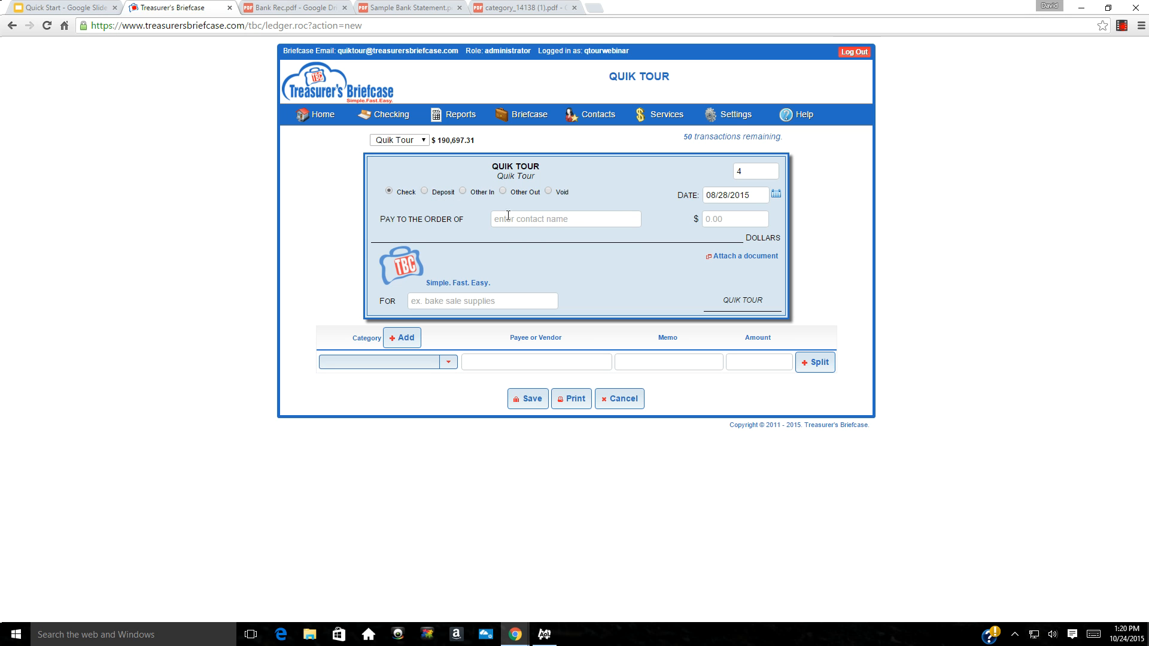
pyautogui.click(510, 218)
pyautogui.write('K')
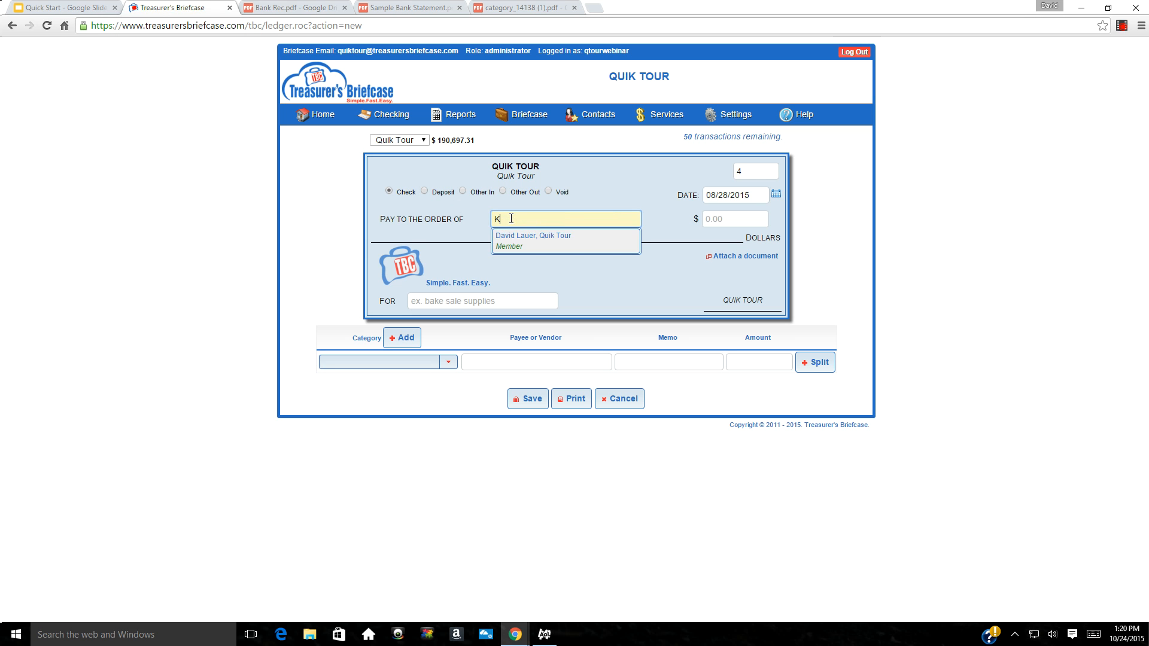
pyautogui.write('nights')
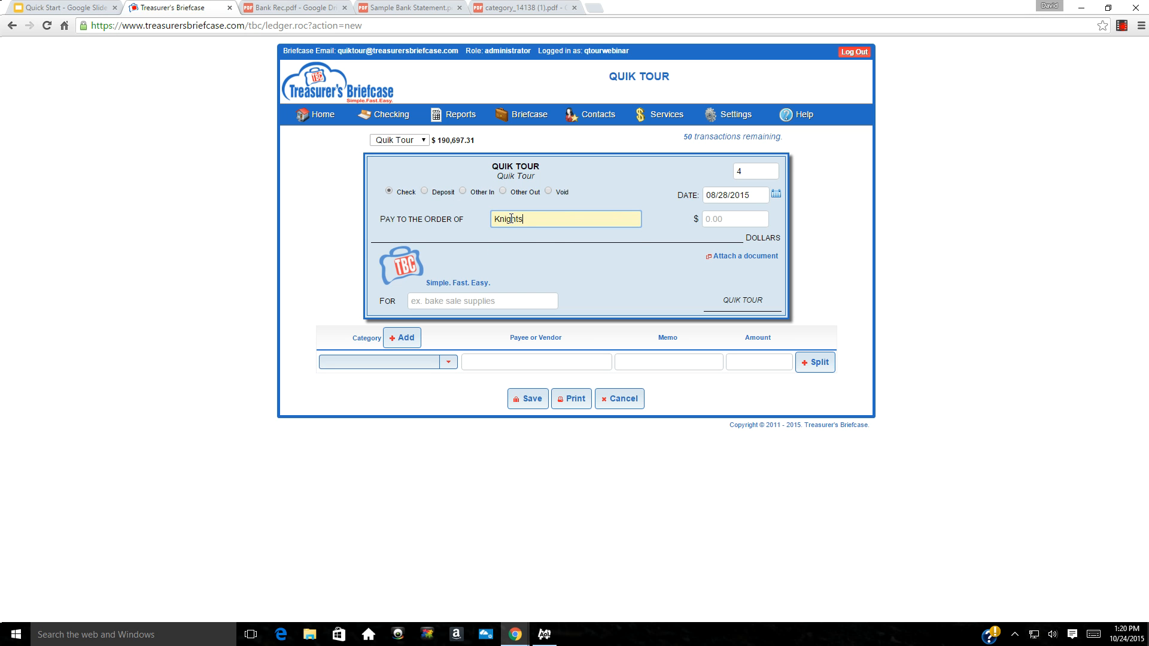
pyautogui.write(' of Columbus')
pyautogui.press('Tab')
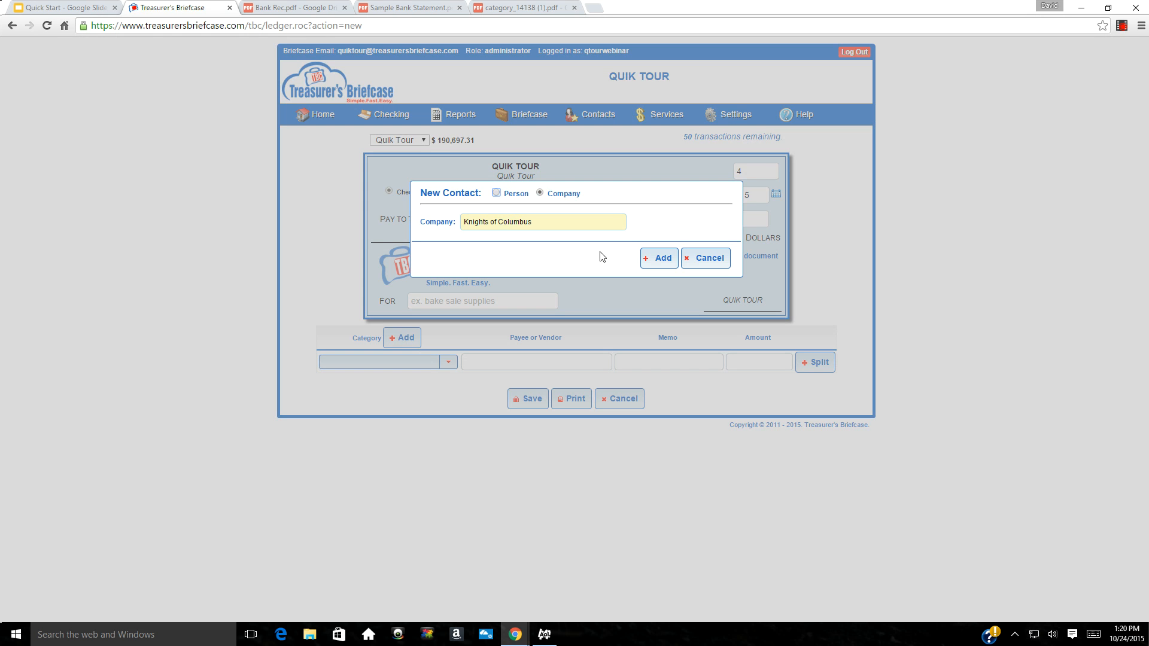
pyautogui.click(652, 258)
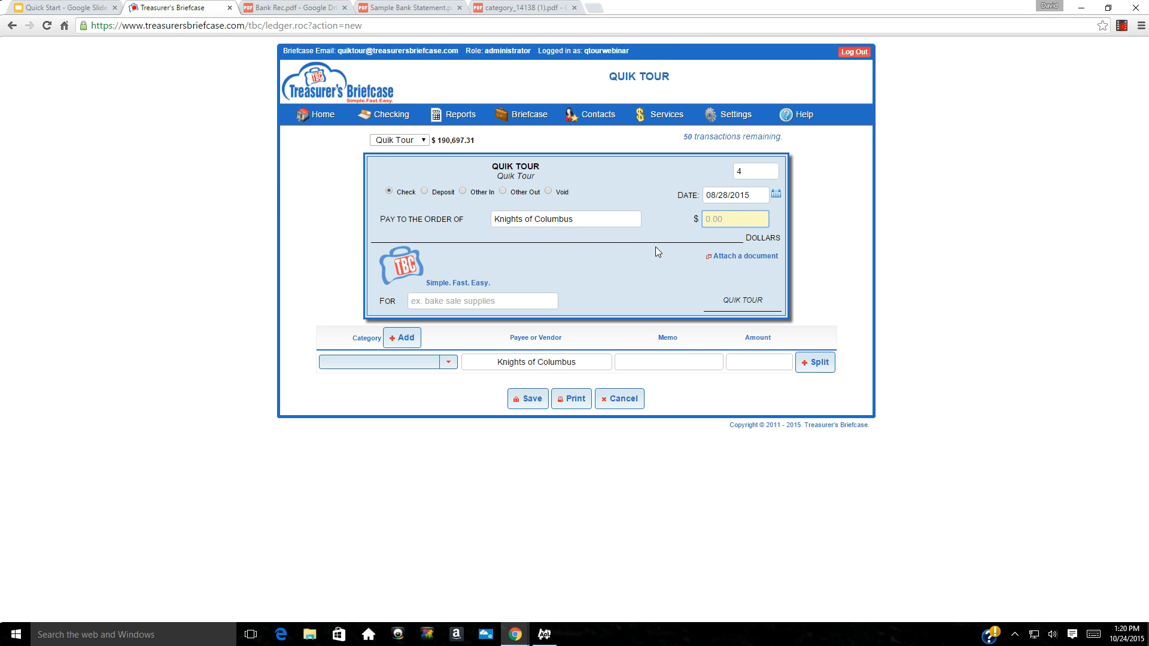
pyautogui.write('500.00')
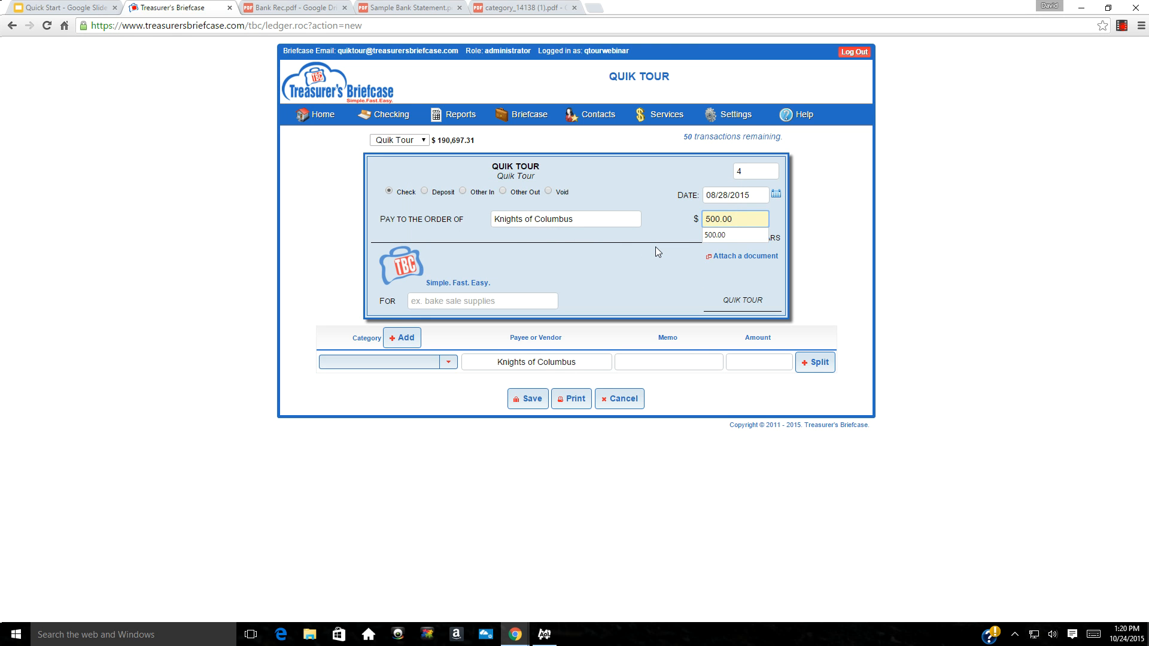
pyautogui.click(655, 247)
# Categorize it Beef and Beer with memo 'Deposit on Hall', date it 09/10/15, and save
pyautogui.click(386, 363)
pyautogui.write('bee')
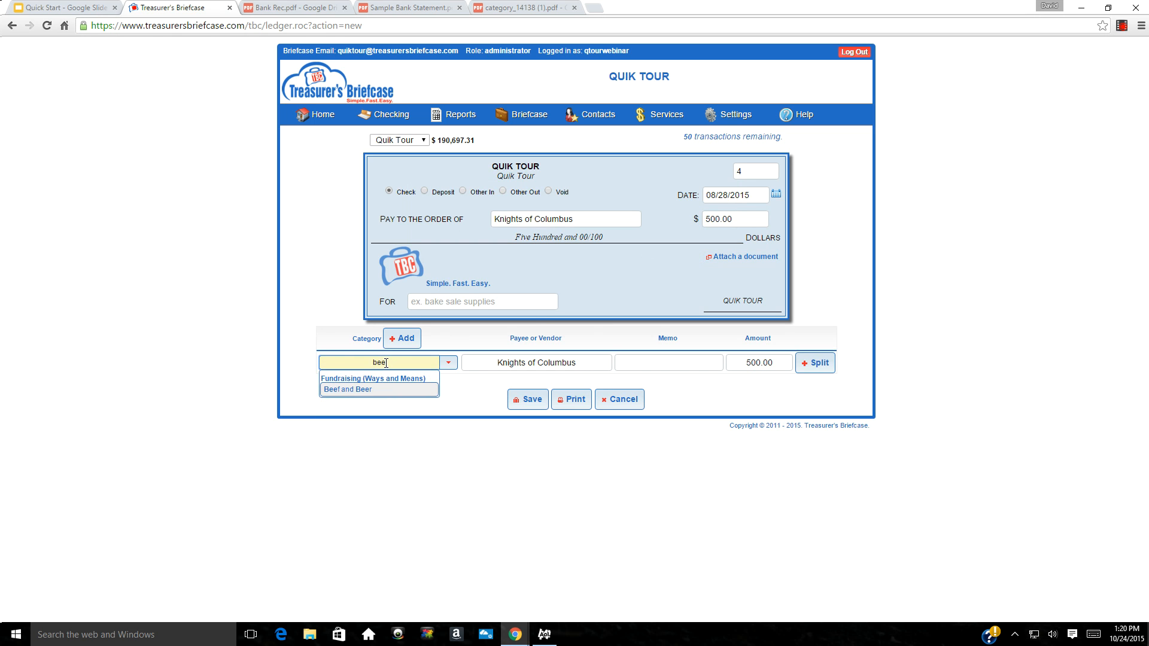
pyautogui.press('Tab')
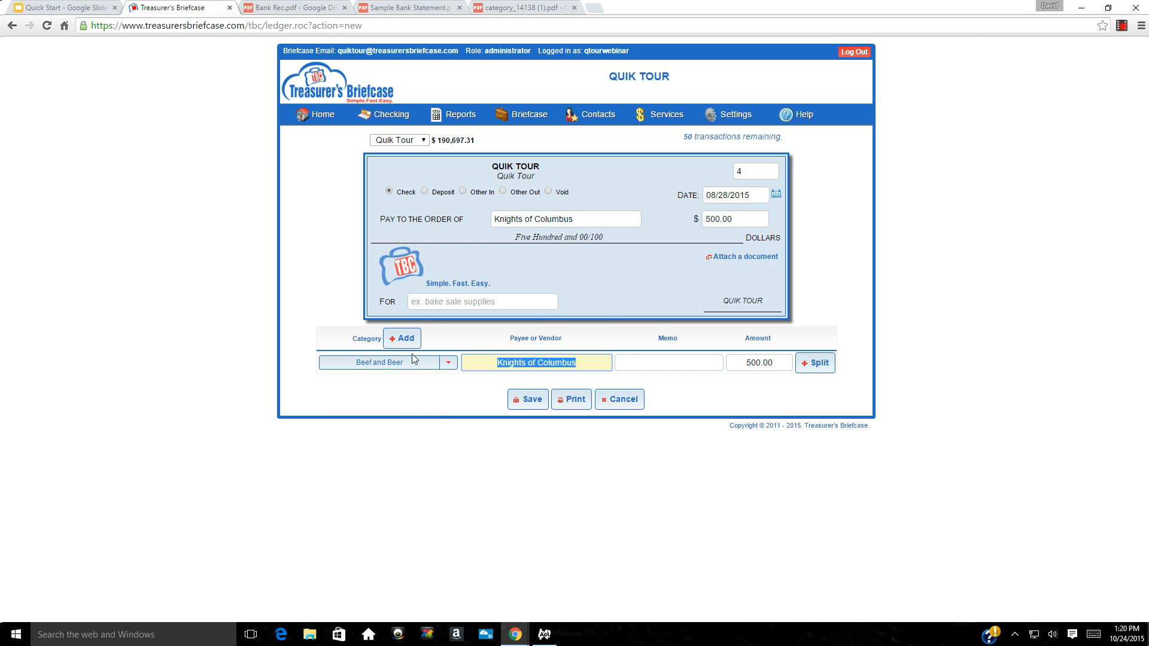
pyautogui.click(634, 362)
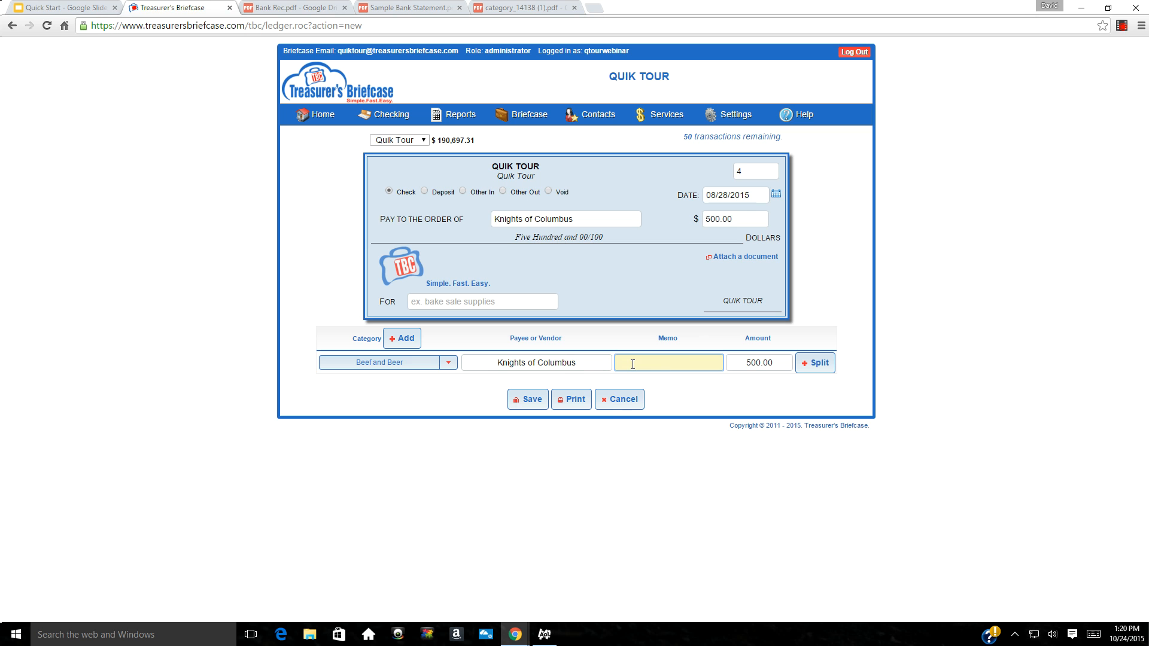
pyautogui.write('Depo')
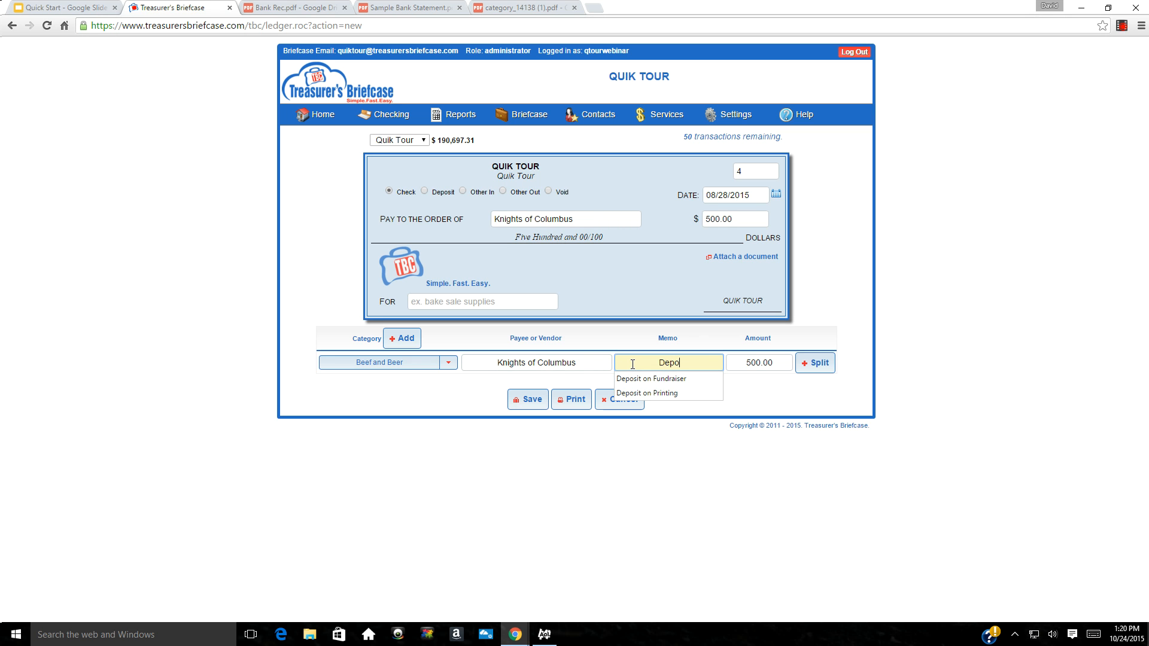
pyautogui.write('sit on Hall')
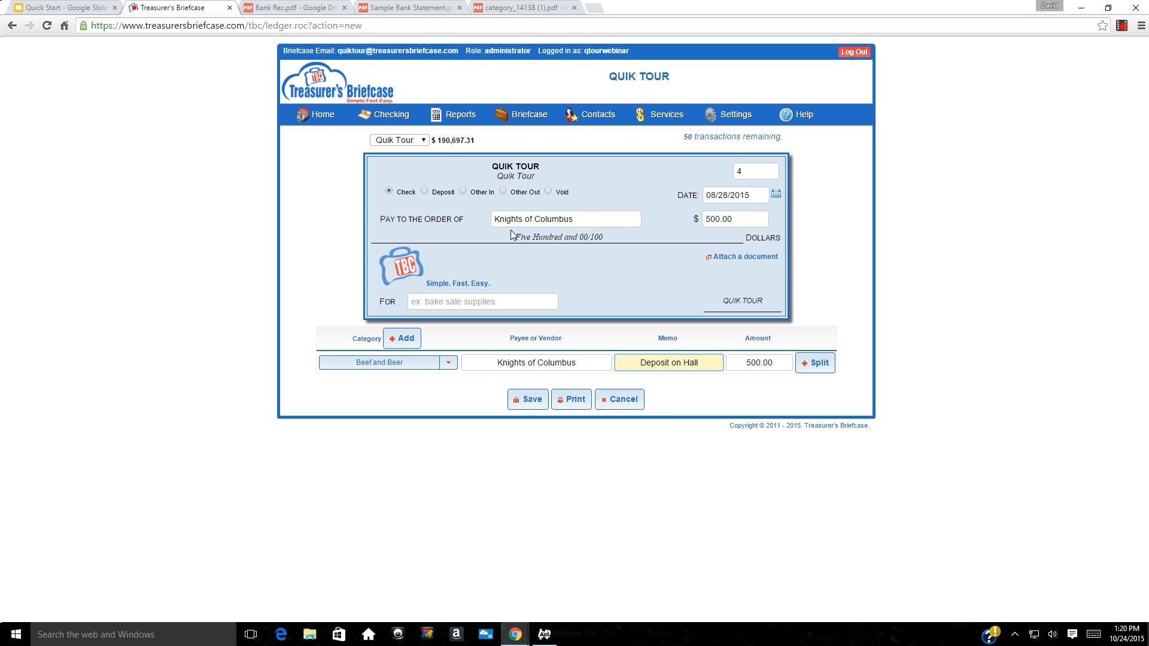
pyautogui.moveTo(755, 196); pyautogui.dragTo(661, 198)
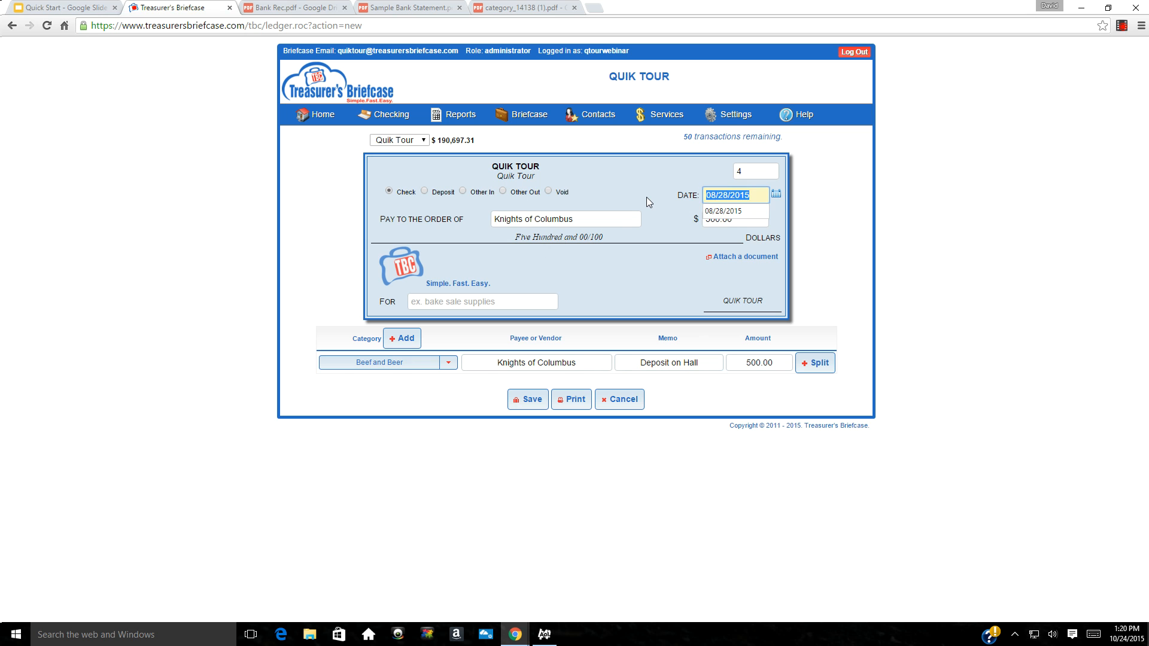
pyautogui.write('091015')
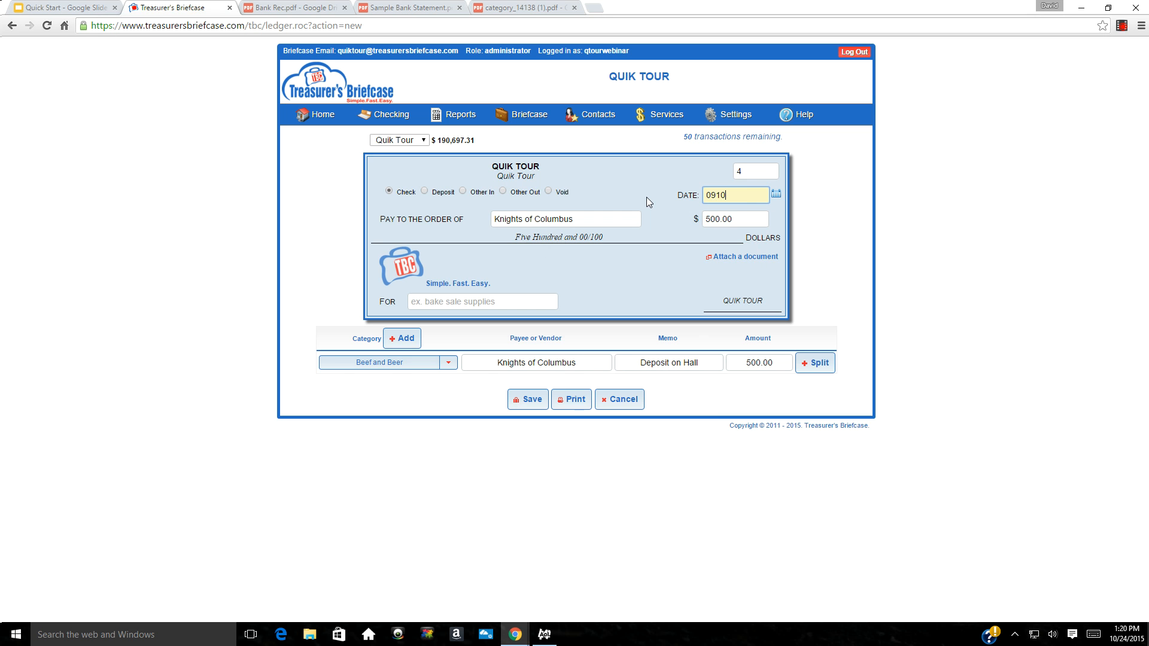
pyautogui.press('BackSpace')
pyautogui.press('BackSpace')
pyautogui.press('BackSpace')
pyautogui.press('BackSpace')
pyautogui.write('/')
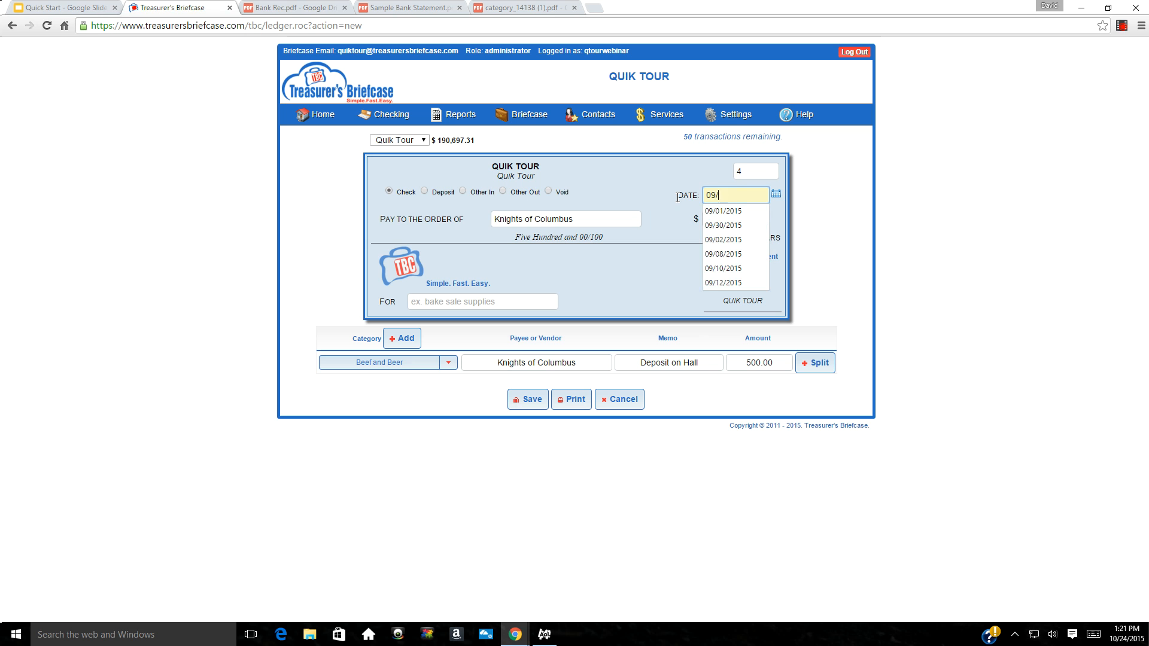
pyautogui.write('10/15')
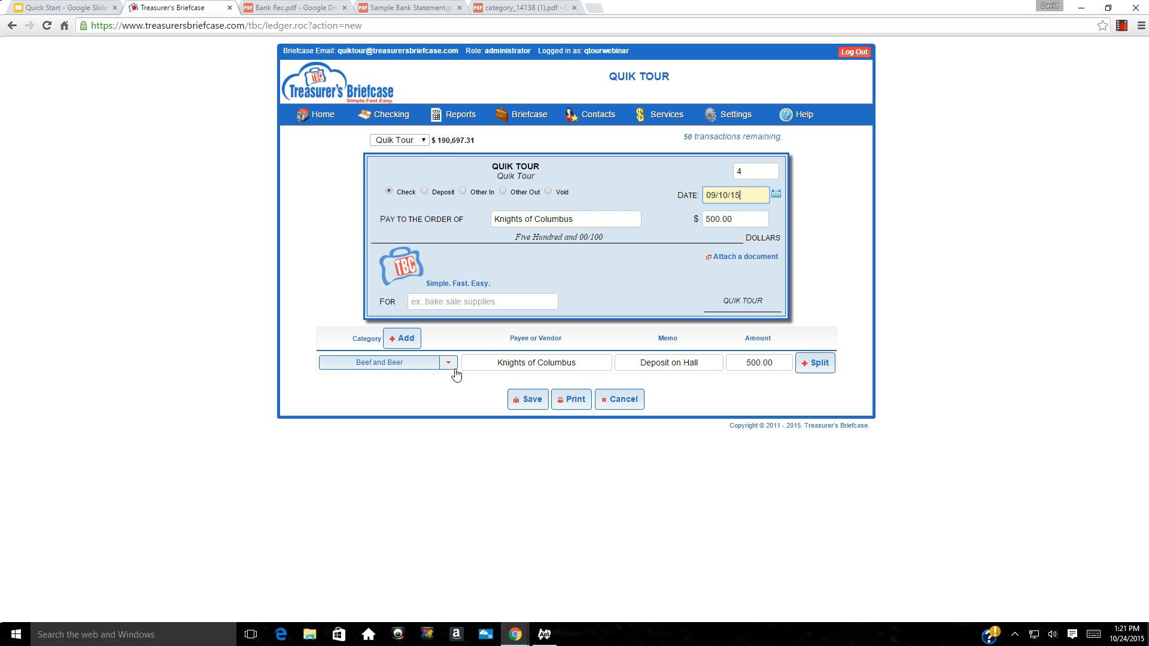
pyautogui.click(525, 401)
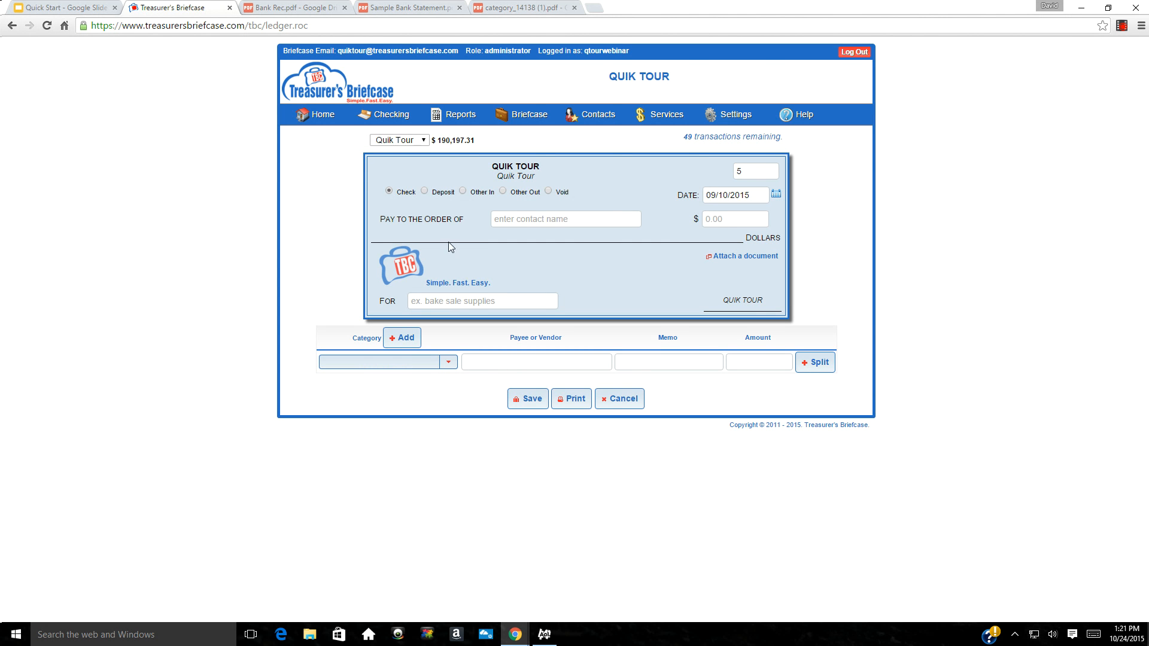
# Record and save a $4200.00 Club Membership Dues deposit dated 09/29/15
pyautogui.click(425, 192)
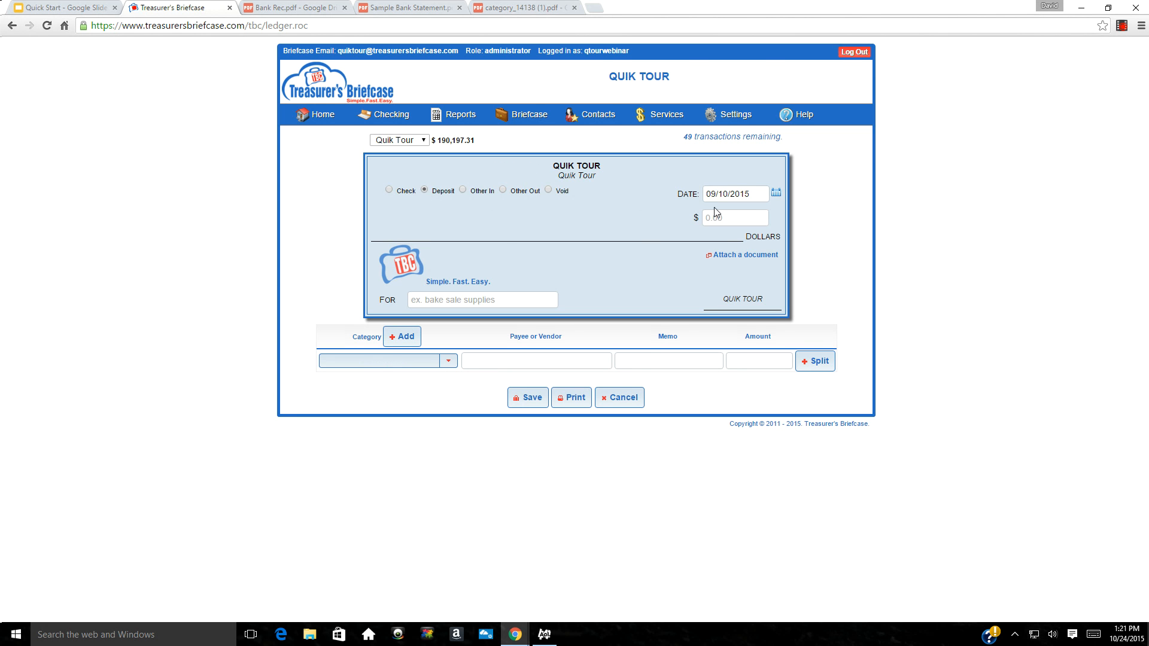
pyautogui.click(756, 195)
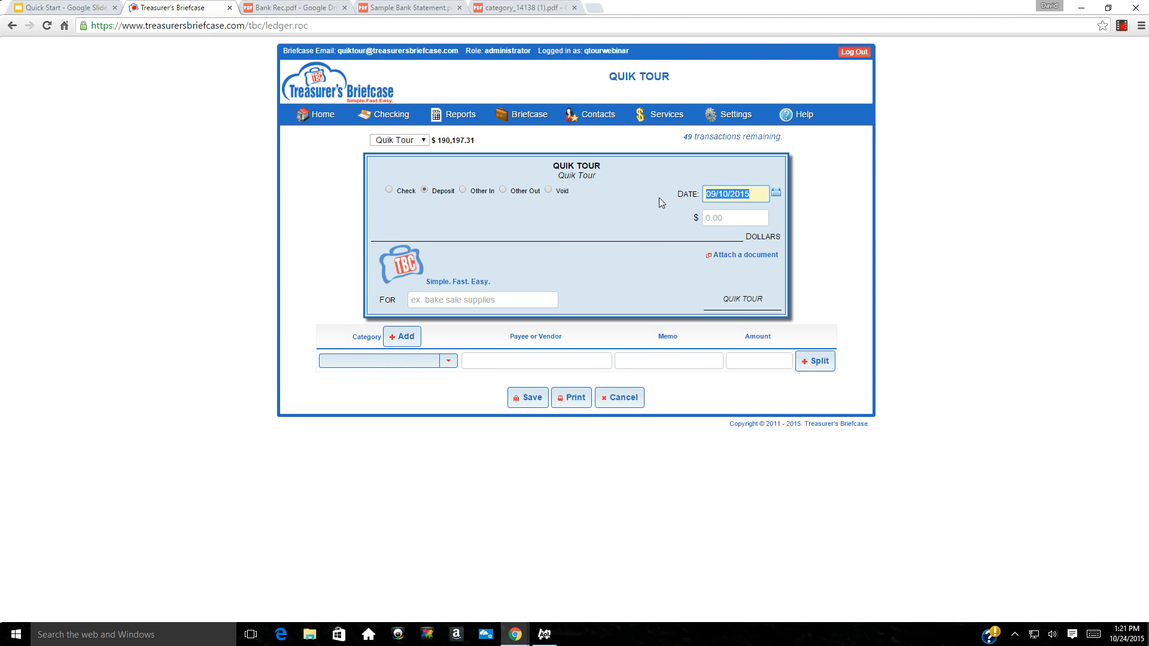
pyautogui.write('09/29/15')
pyautogui.click(735, 219)
pyautogui.write('4200.0')
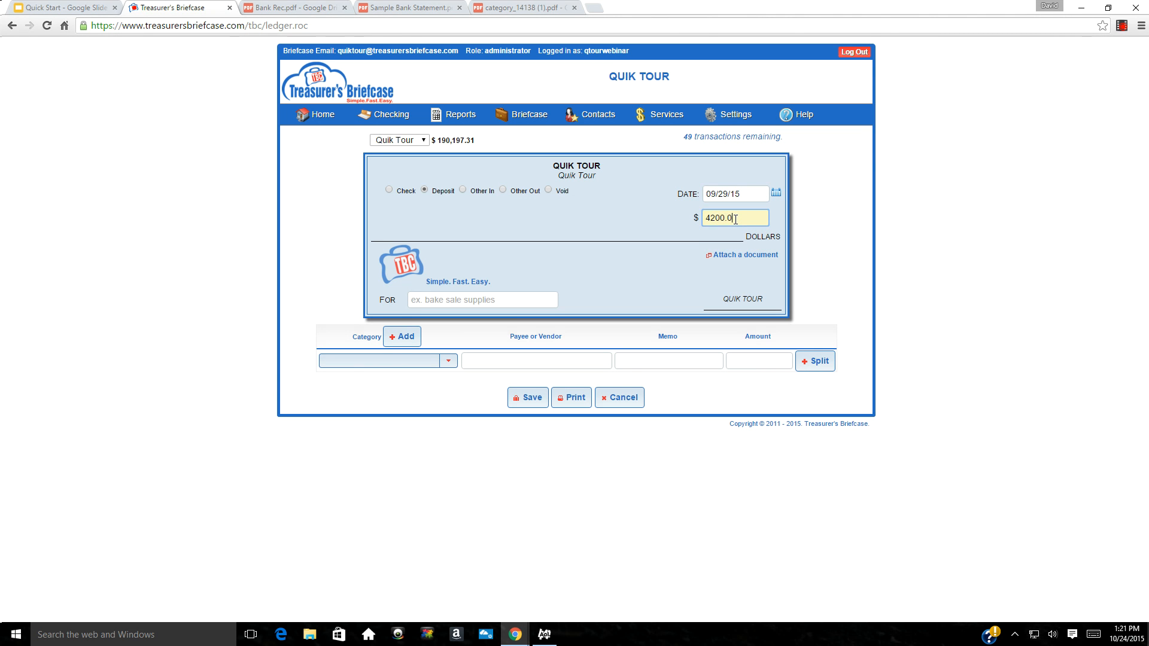
pyautogui.write('0')
pyautogui.click(428, 360)
pyautogui.write('club')
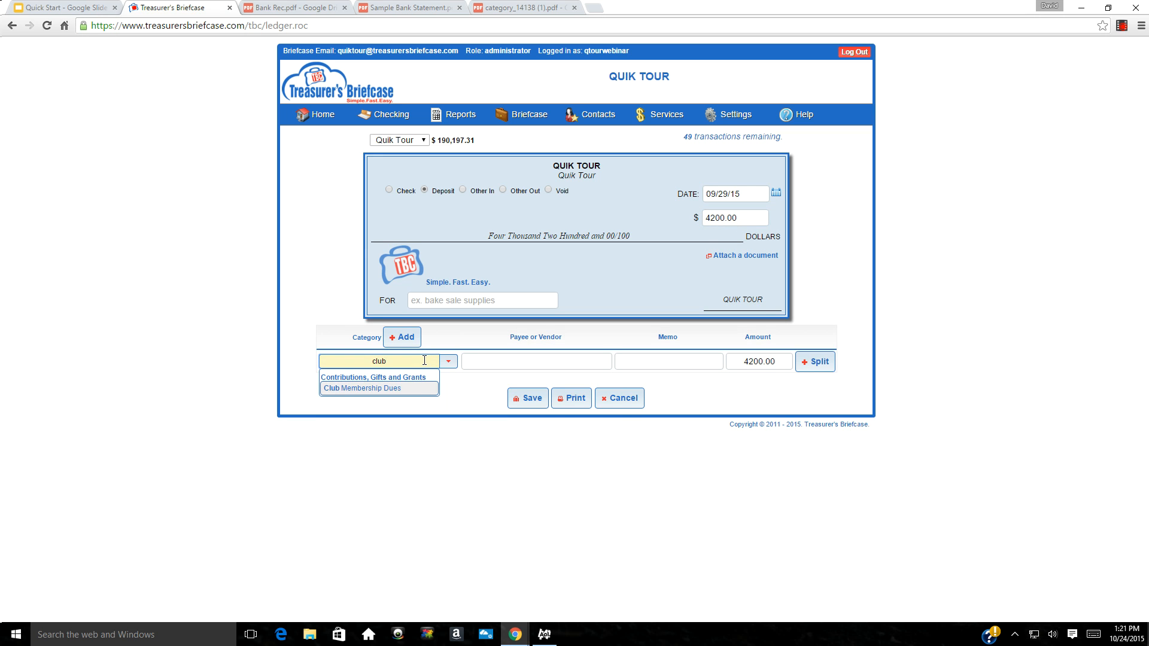
pyautogui.press('Tab')
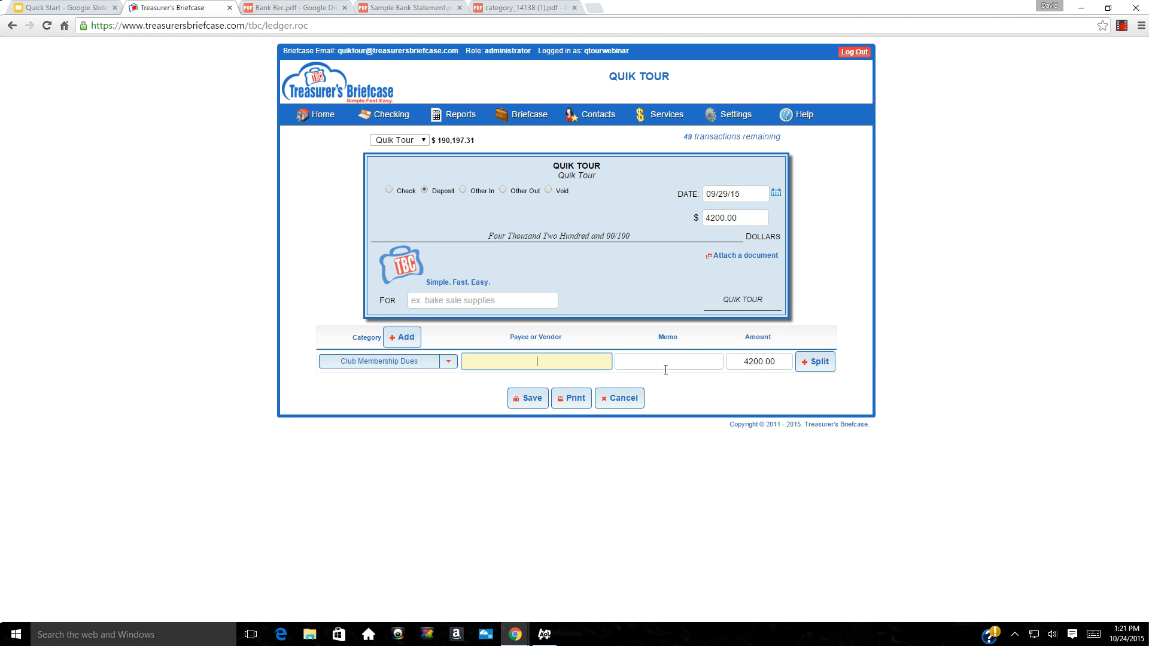
pyautogui.click(528, 405)
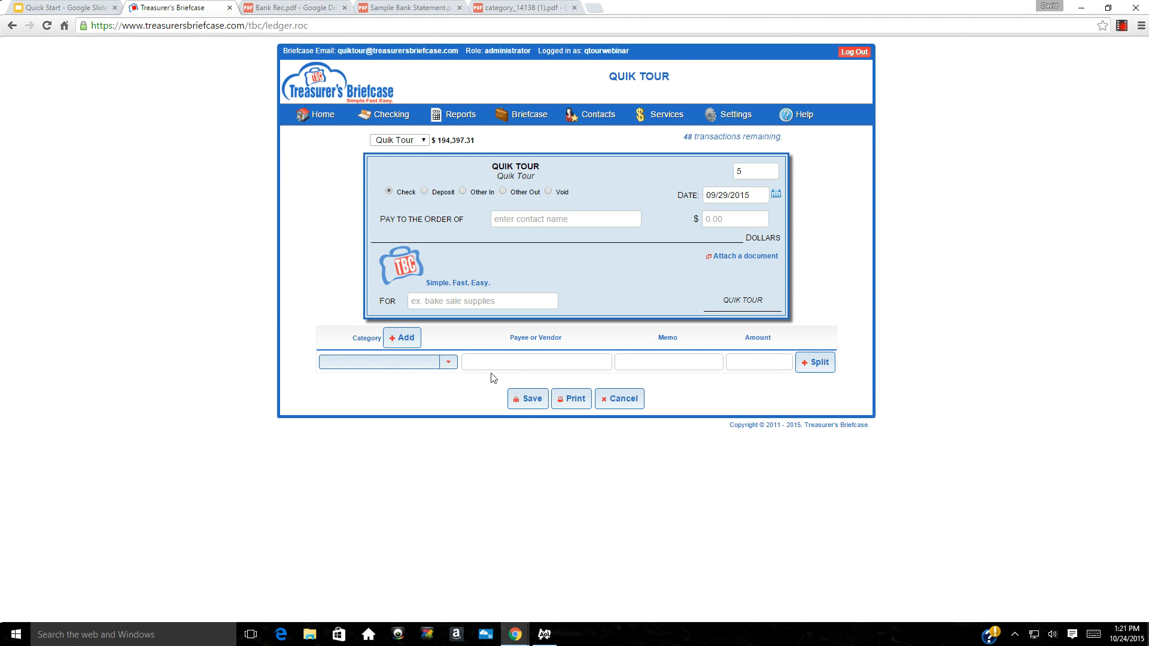
# Enter a 5000.00 deposit categorized as Corporate Donations
pyautogui.click(424, 191)
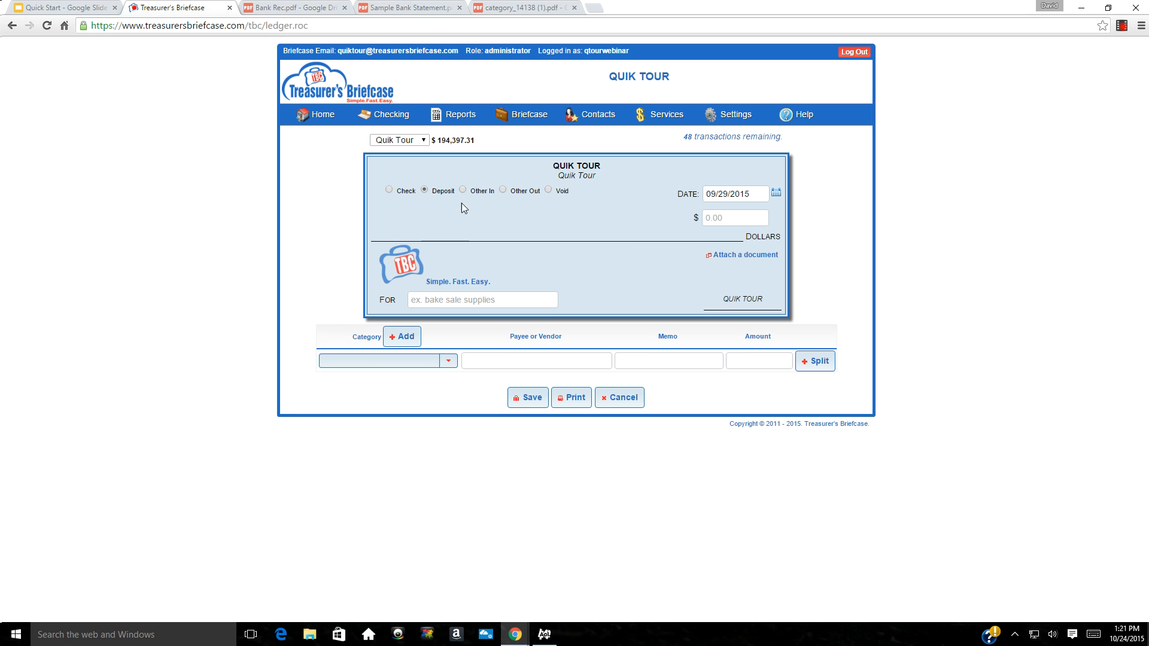
pyautogui.click(744, 219)
pyautogui.write('5000.00')
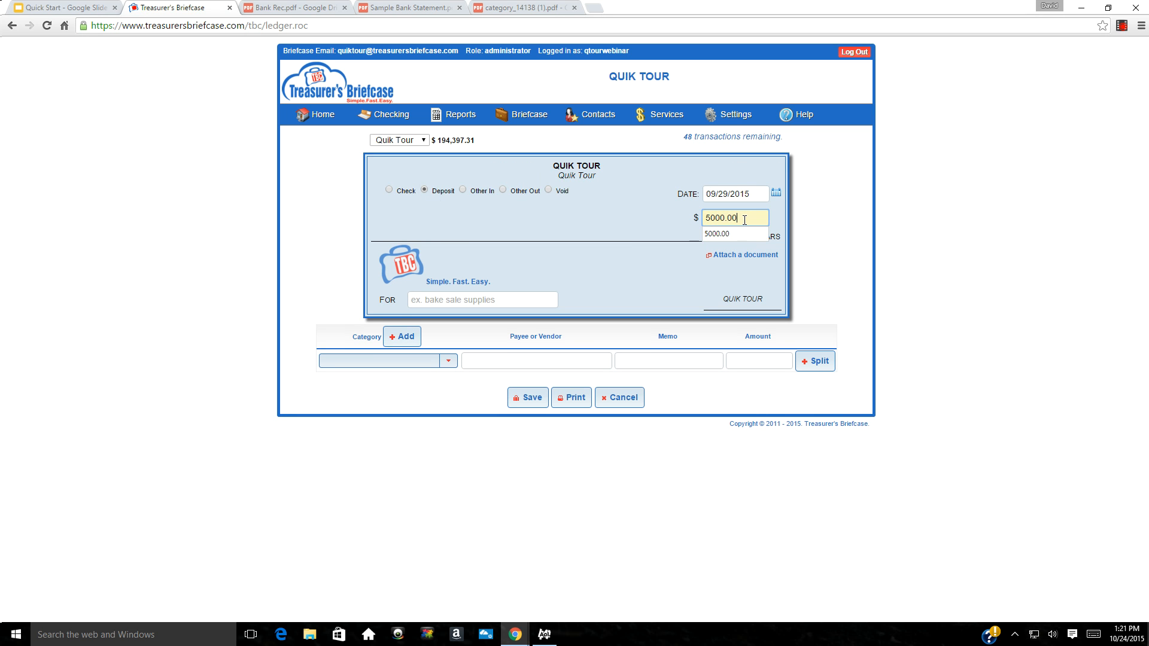
pyautogui.press('Tab')
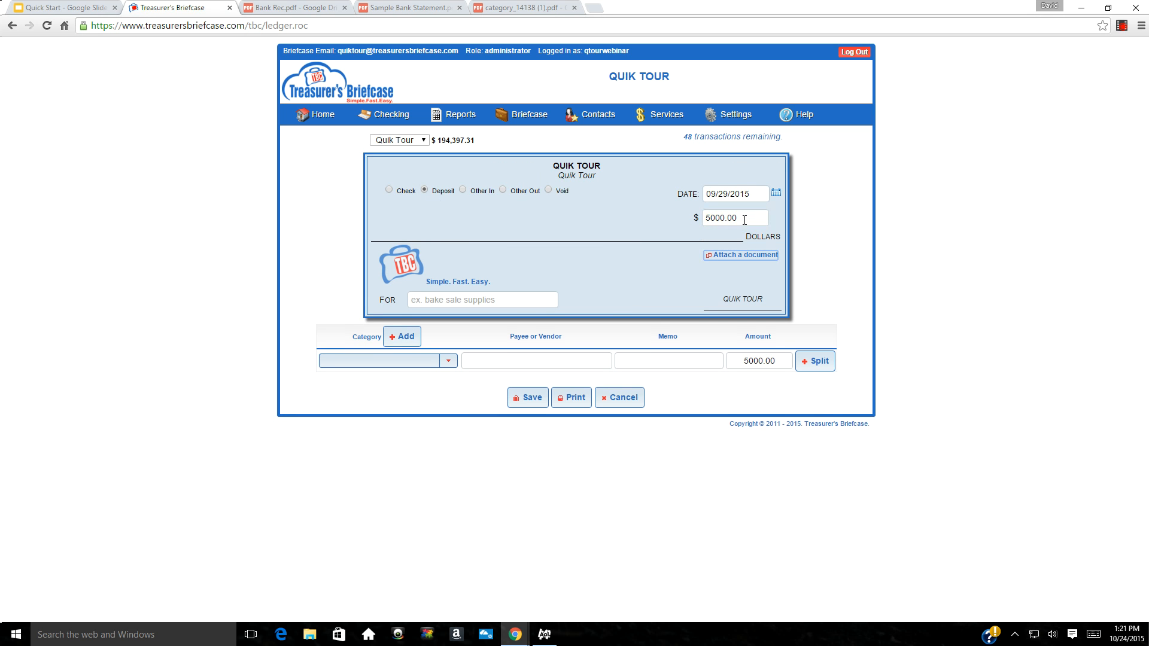
pyautogui.click(409, 361)
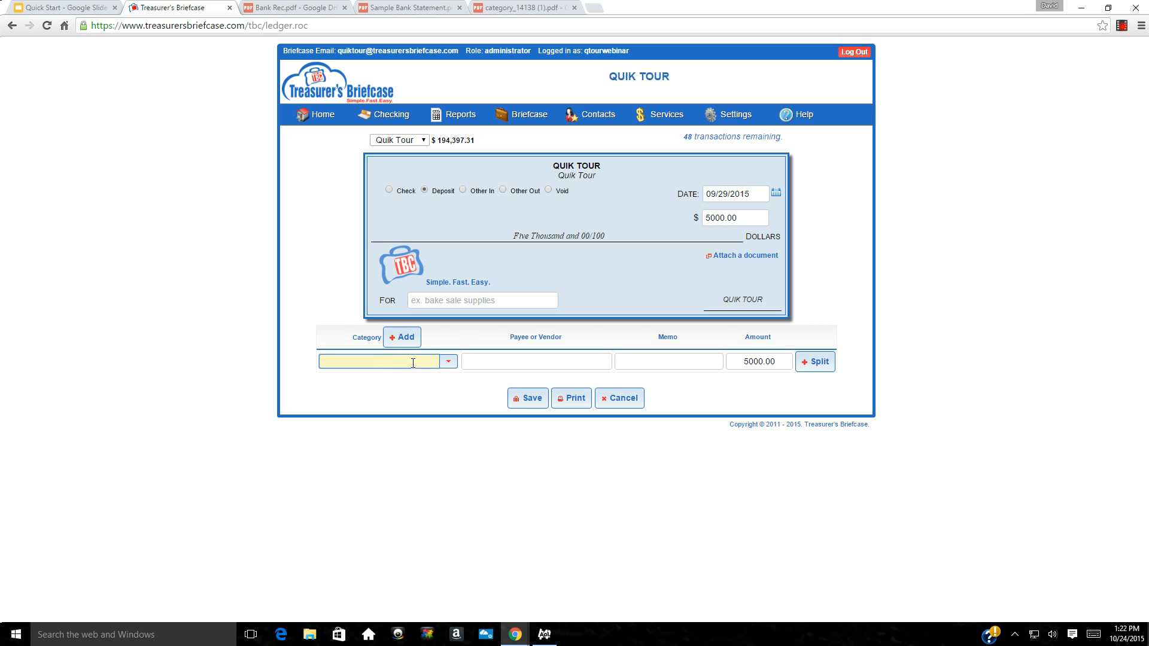
pyautogui.write('corp')
pyautogui.press('Tab')
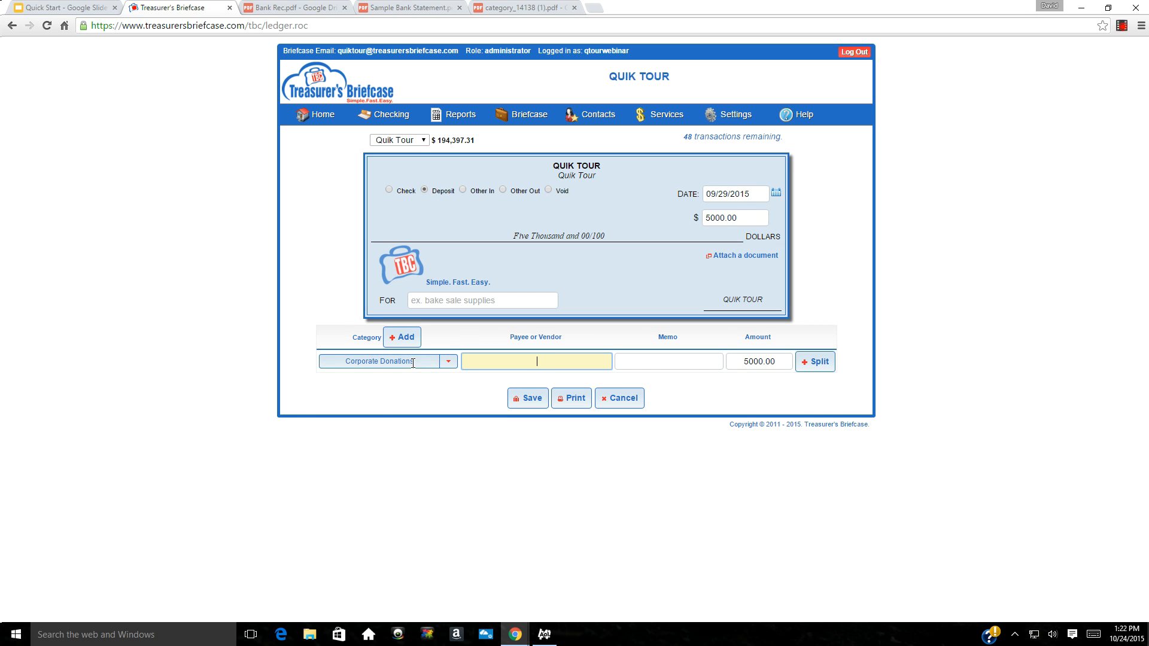
# Set the payee to new company contact Bank of America, memo 'Matching', and save
pyautogui.write('Bank of America')
pyautogui.click(663, 363)
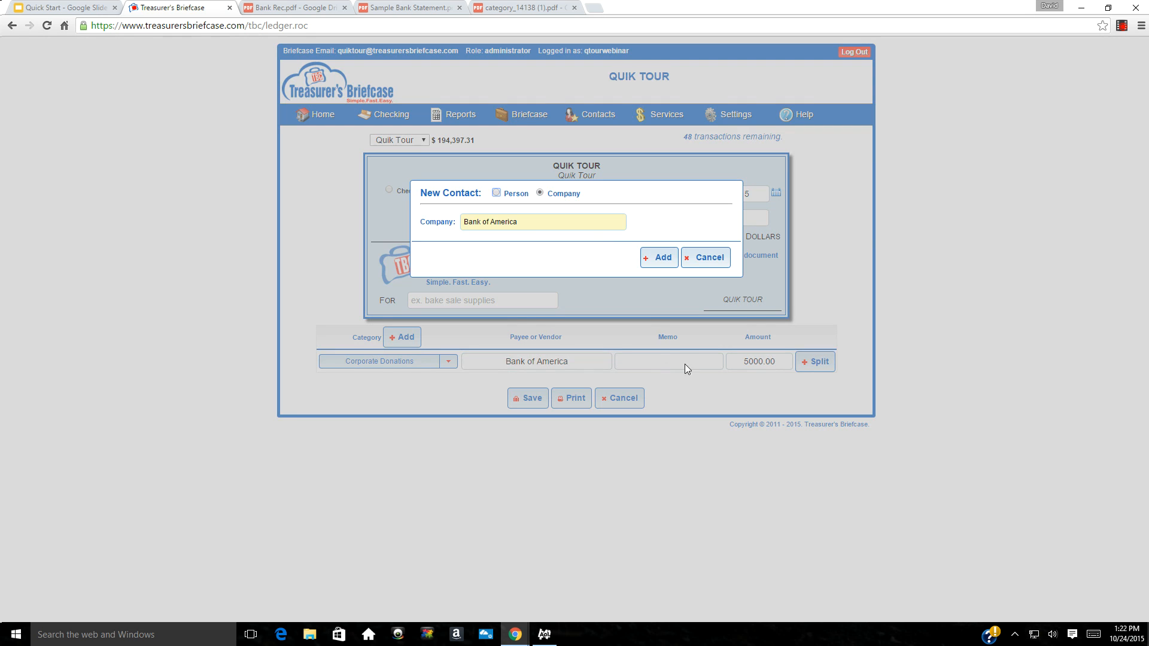
pyautogui.click(666, 262)
pyautogui.click(654, 361)
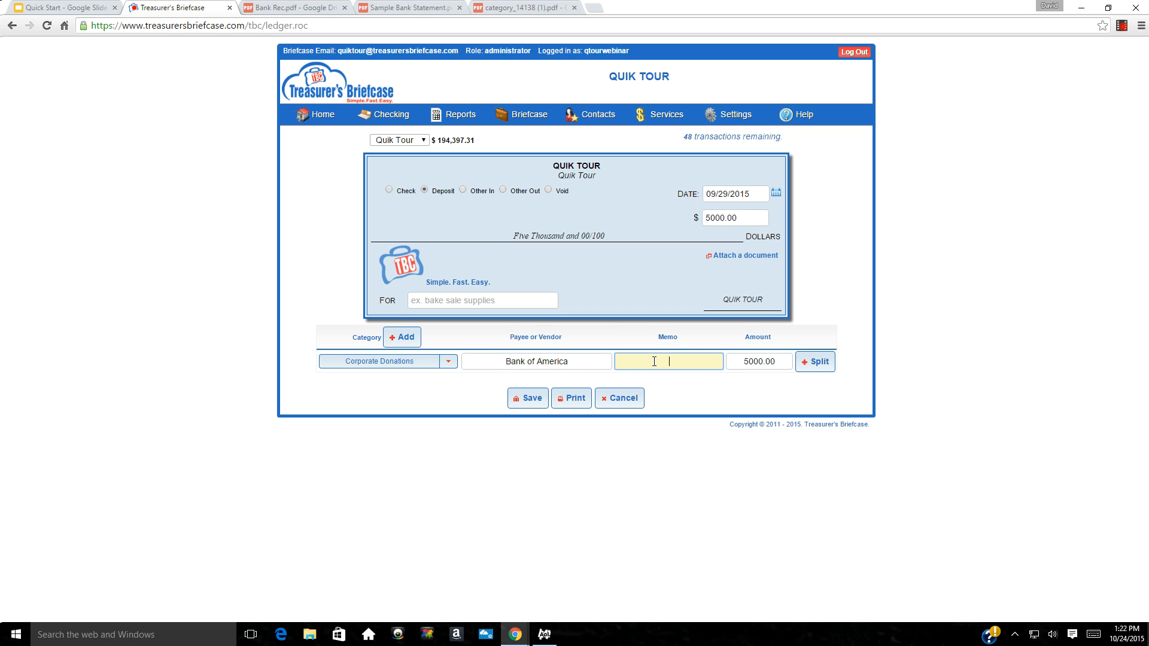
pyautogui.write('Matching')
pyautogui.click(529, 401)
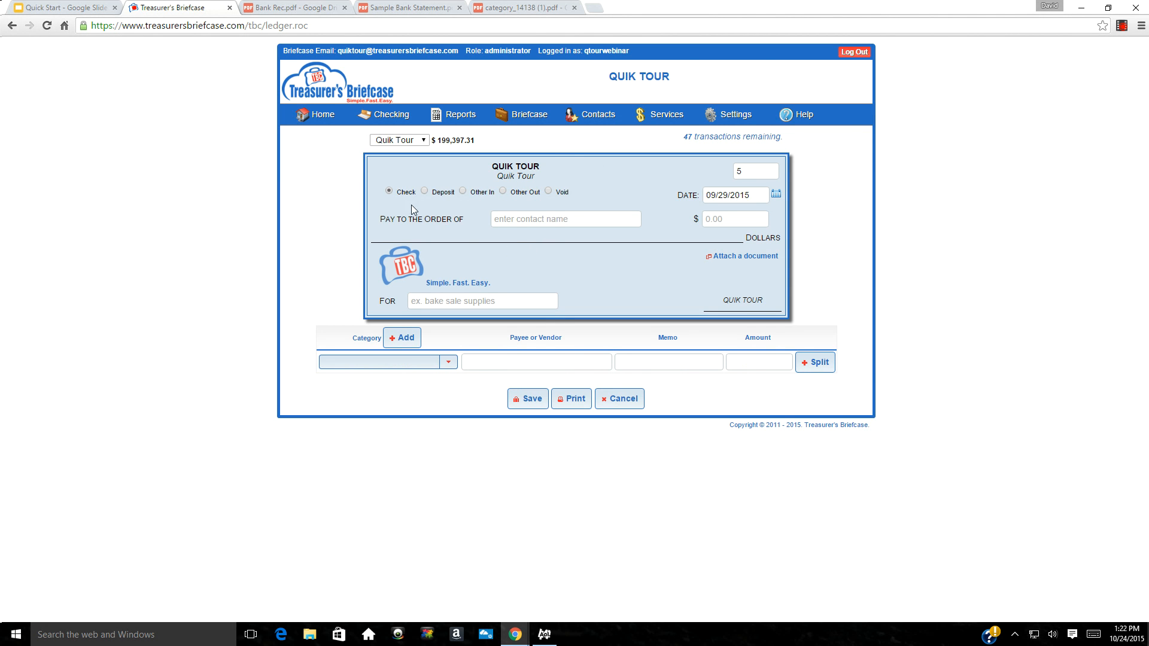
# Save check 5 for $500.00 to new contact Signaram, categorized Signage Revenue
pyautogui.click(518, 220)
pyautogui.write('Signaram')
pyautogui.press('Tab')
pyautogui.click(659, 257)
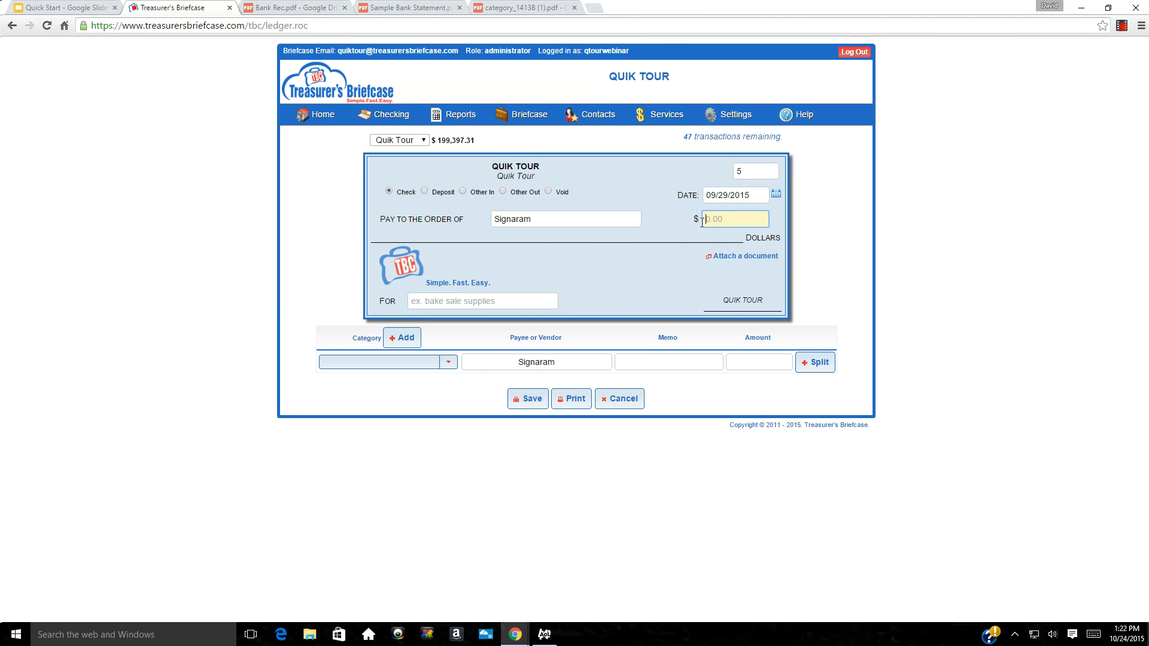
pyautogui.write('500.00')
pyautogui.press('Tab')
pyautogui.click(414, 363)
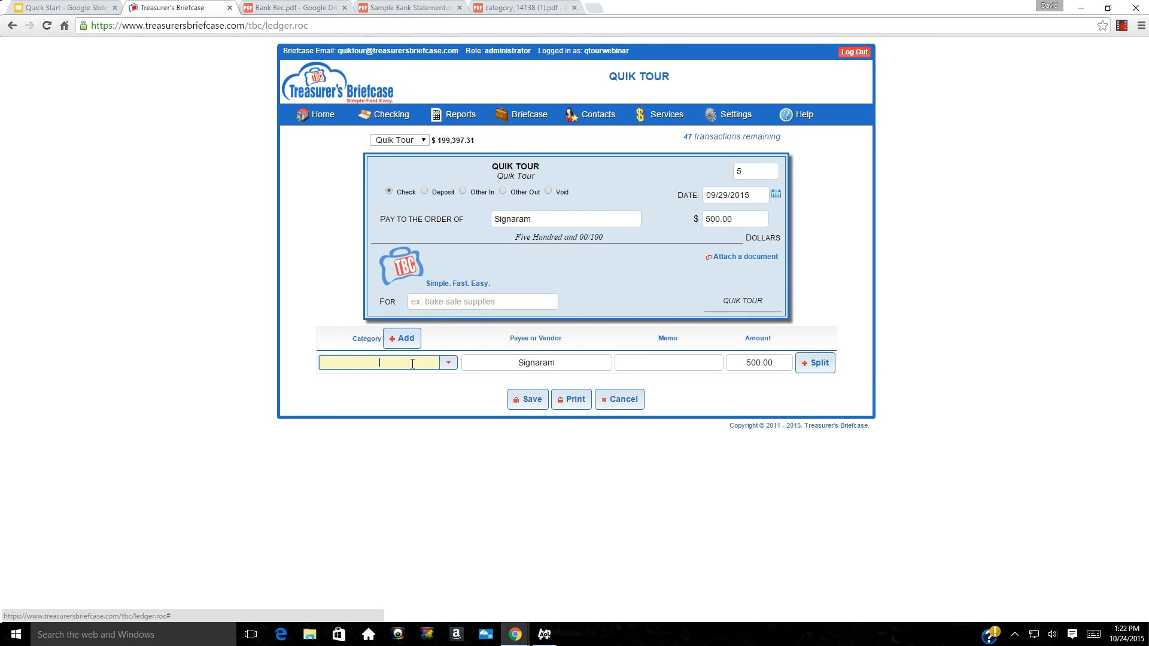
pyautogui.write('fiel')
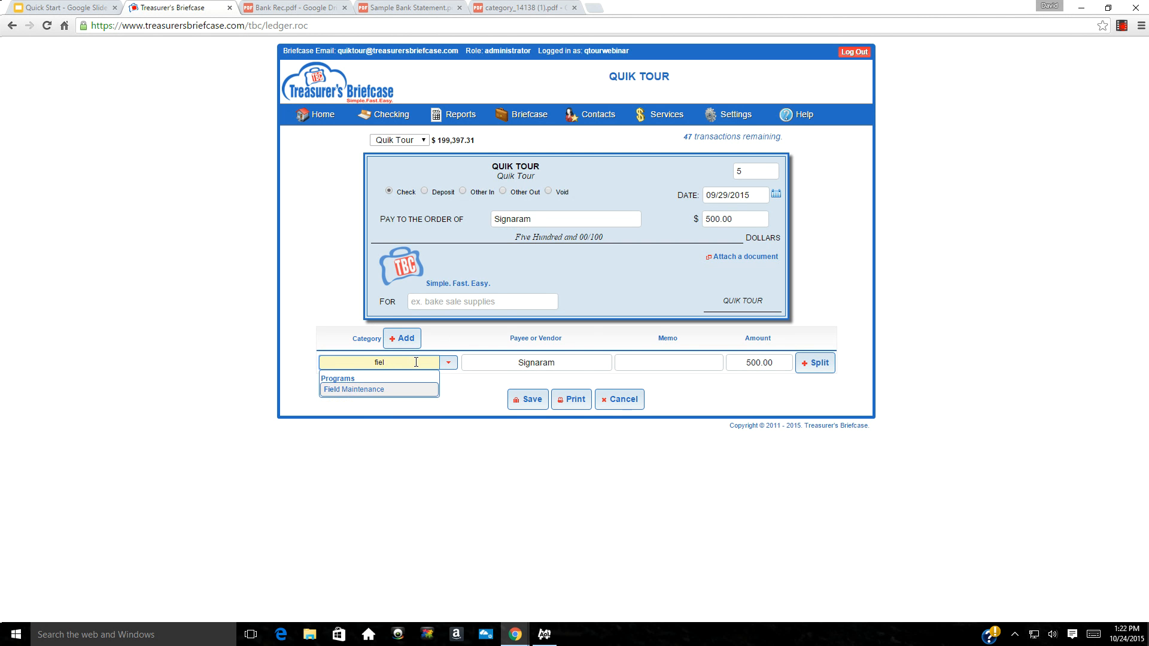
pyautogui.press('BackSpace')
pyautogui.press('BackSpace')
pyautogui.press('BackSpace')
pyautogui.press('BackSpace')
pyautogui.write('Sign')
pyautogui.press('Tab')
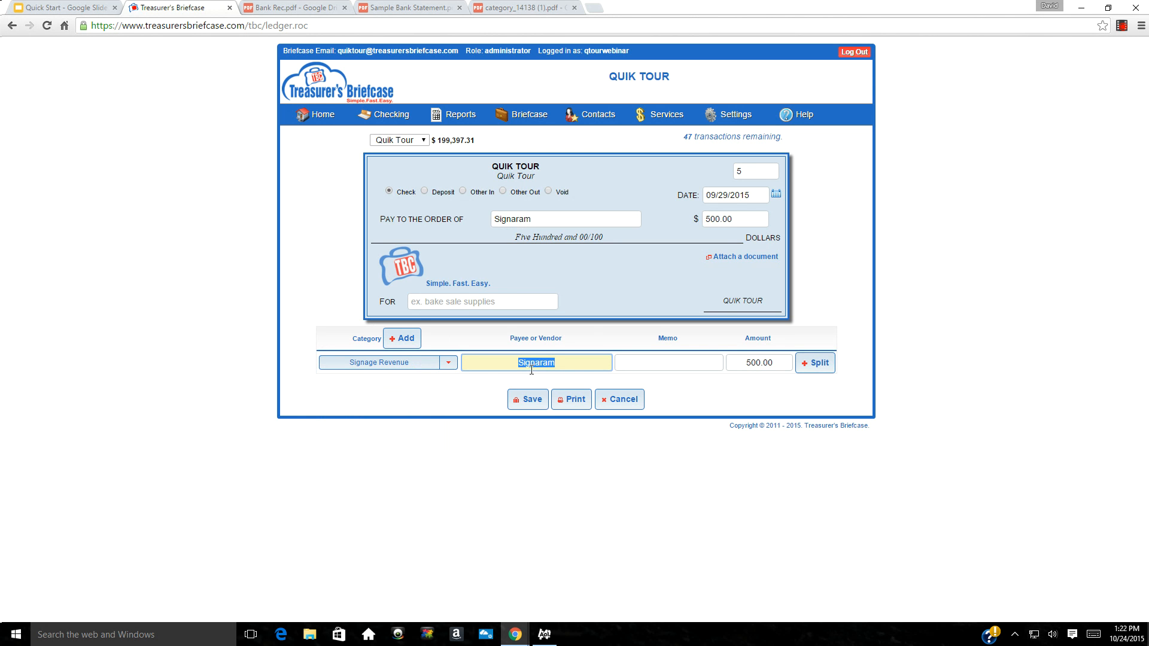
pyautogui.click(521, 402)
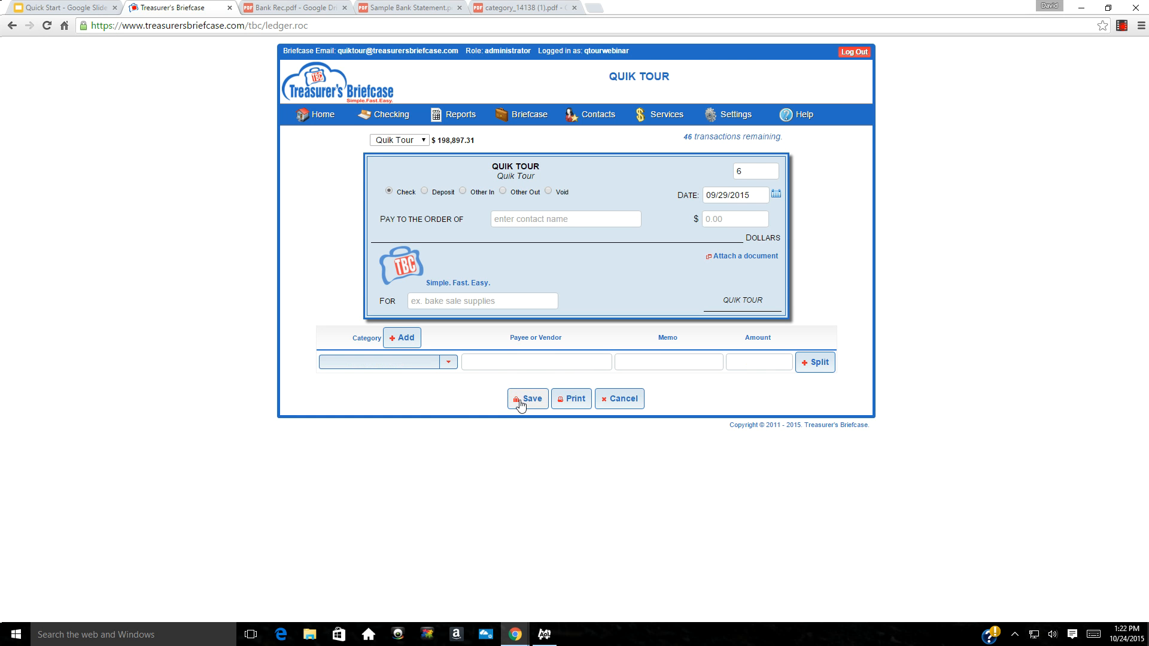
# Save check 6 for $5800.00 to Underarmour, category Uniforms, memo 'Football Uniforms'
pyautogui.click(544, 220)
pyautogui.write('Under')
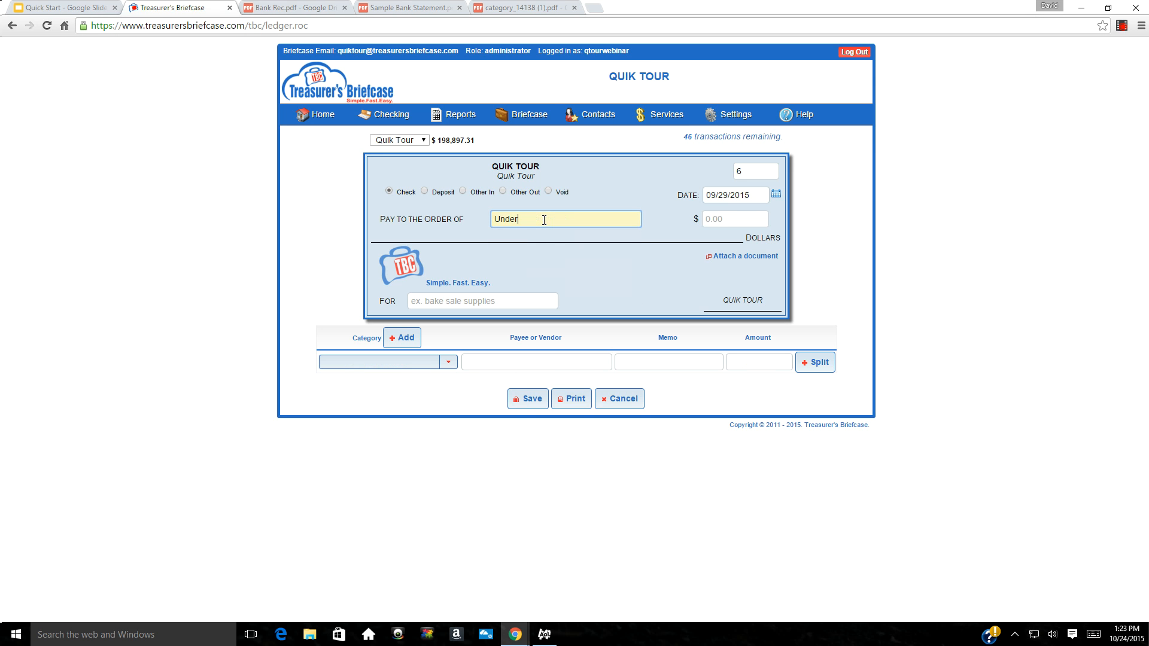
pyautogui.write('armour')
pyautogui.press('Tab')
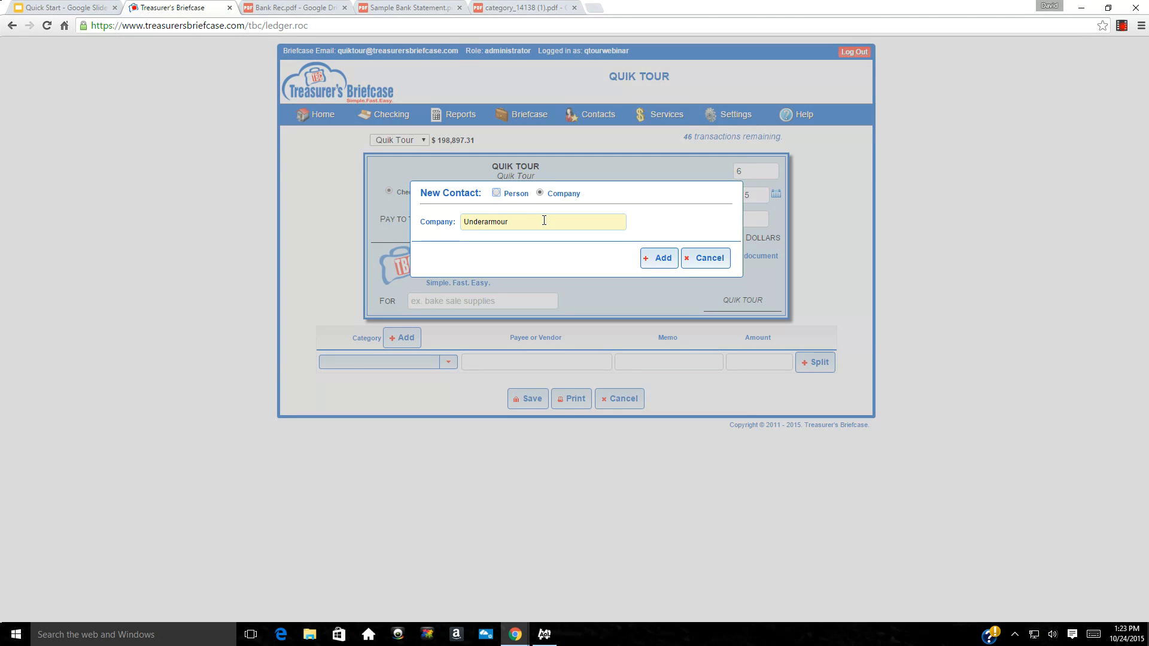
pyautogui.write('5800.00')
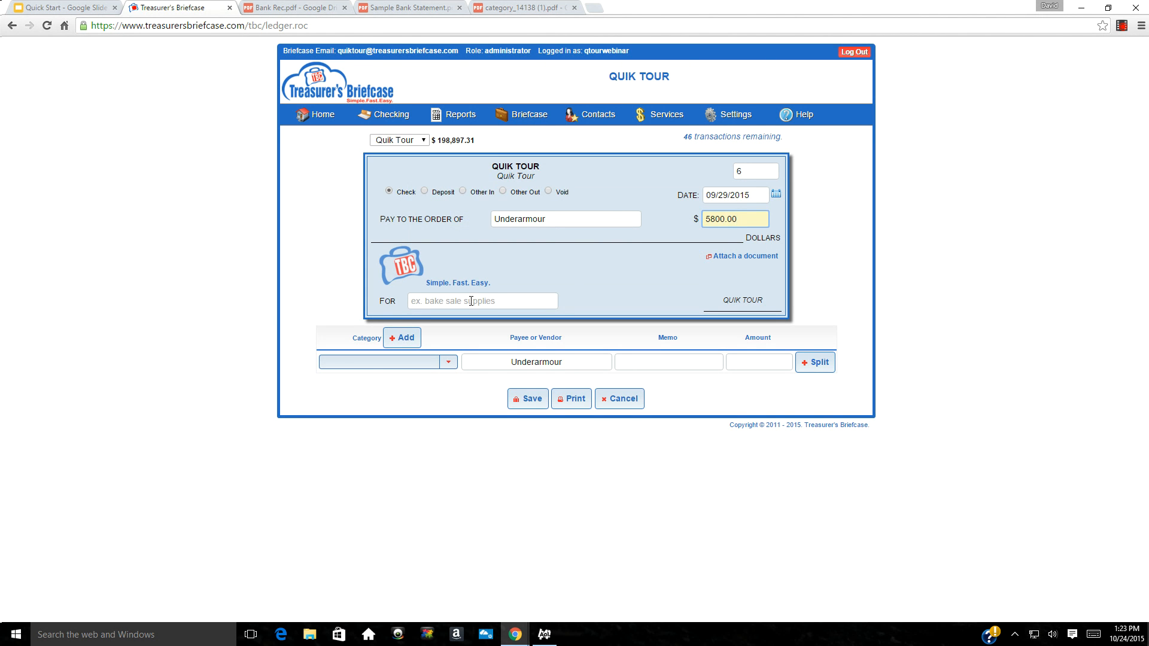
pyautogui.click(373, 363)
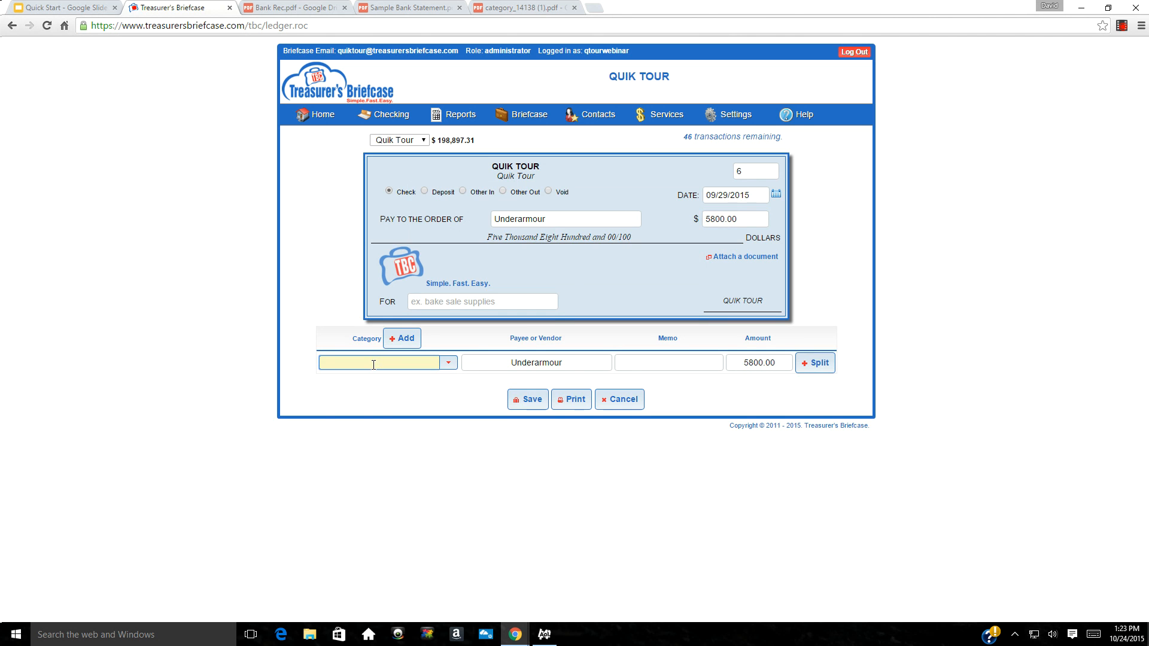
pyautogui.write('uni')
pyautogui.press('Tab')
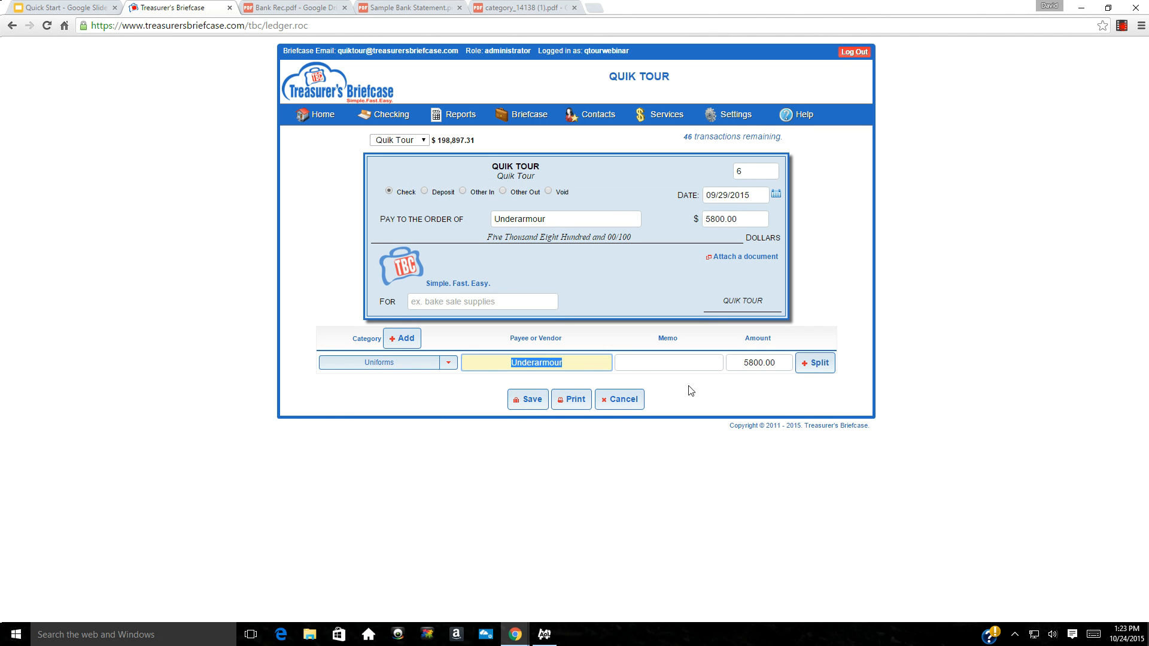
pyautogui.click(668, 364)
pyautogui.write('Foot')
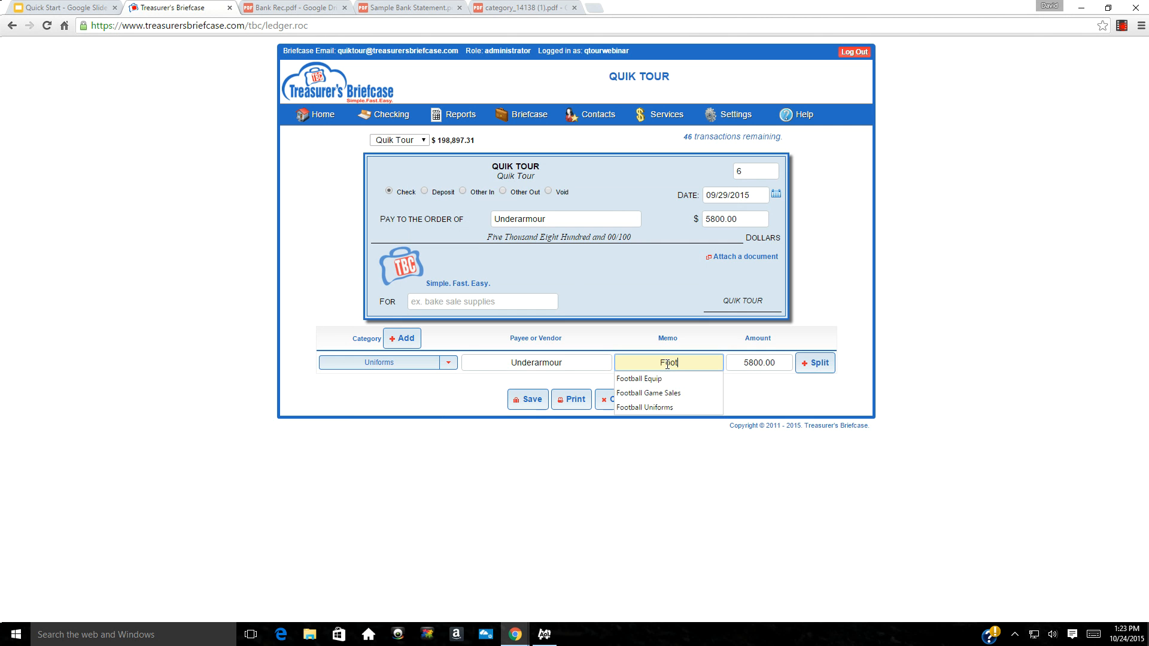
pyautogui.write('ball Uniforms')
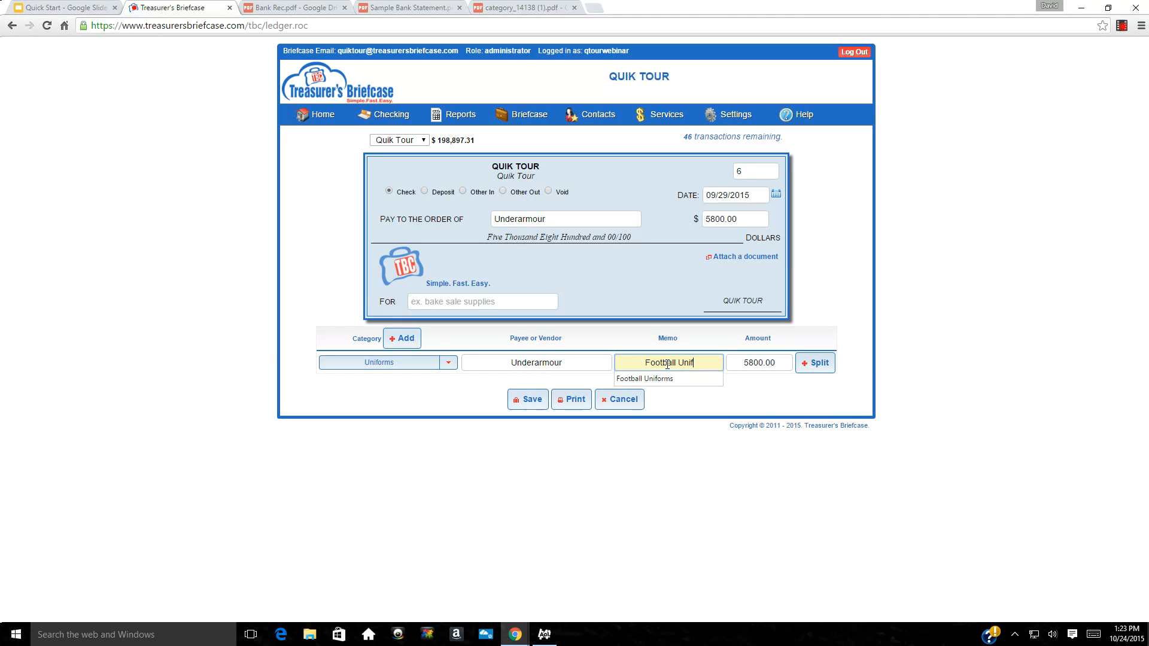
pyautogui.click(527, 401)
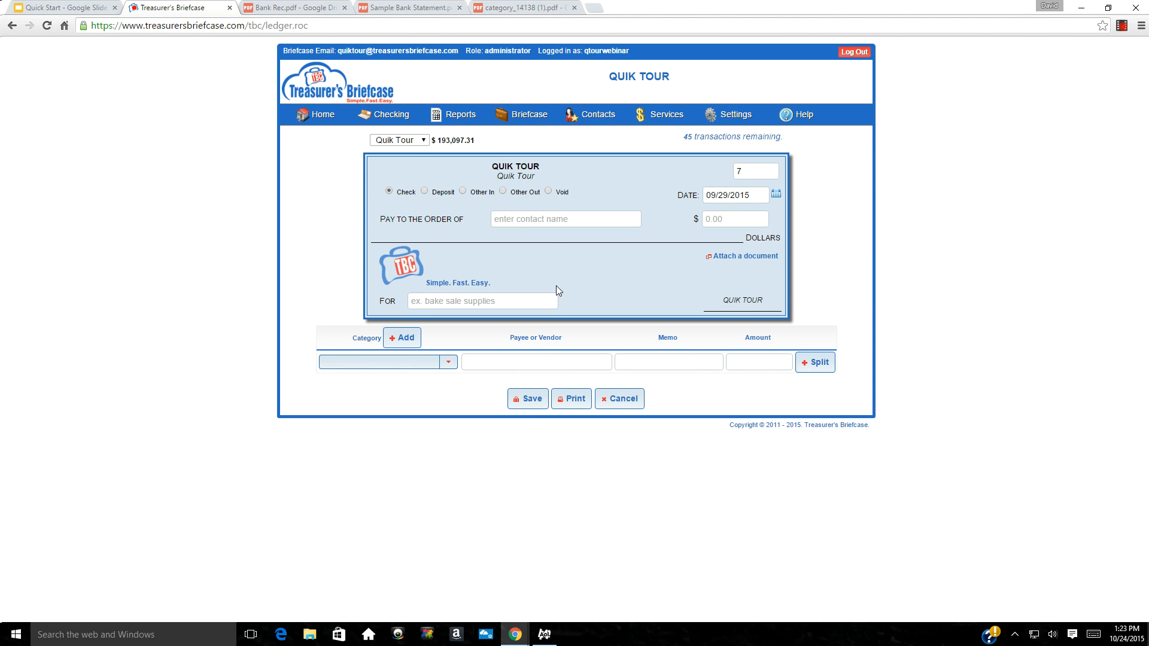
# Fill check 7 for 210.00 to a new person contact, for 'Reimbursement for OOP', category Tolls
pyautogui.click(502, 221)
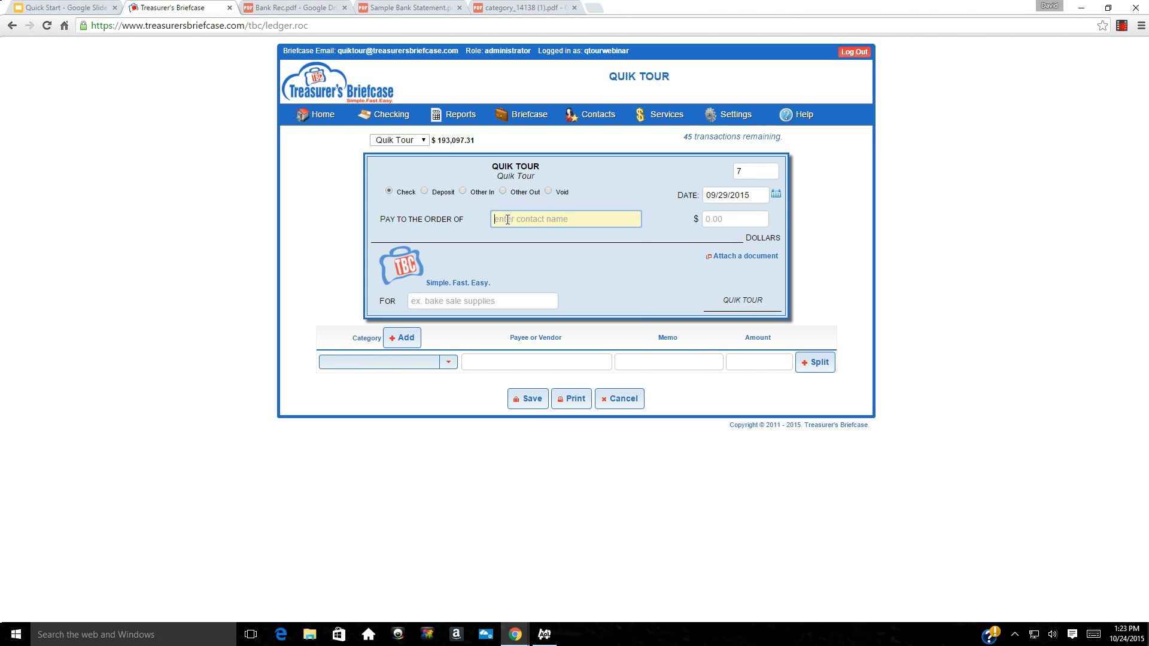
pyautogui.write('Emmett Brown')
pyautogui.press('Tab')
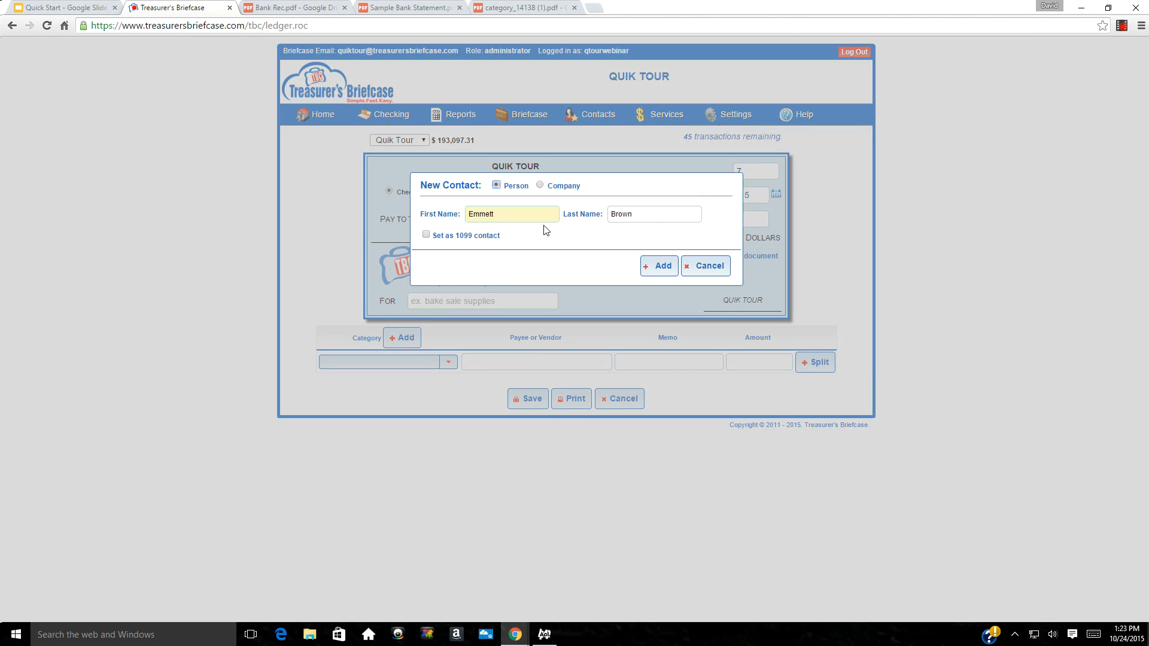
pyautogui.click(660, 269)
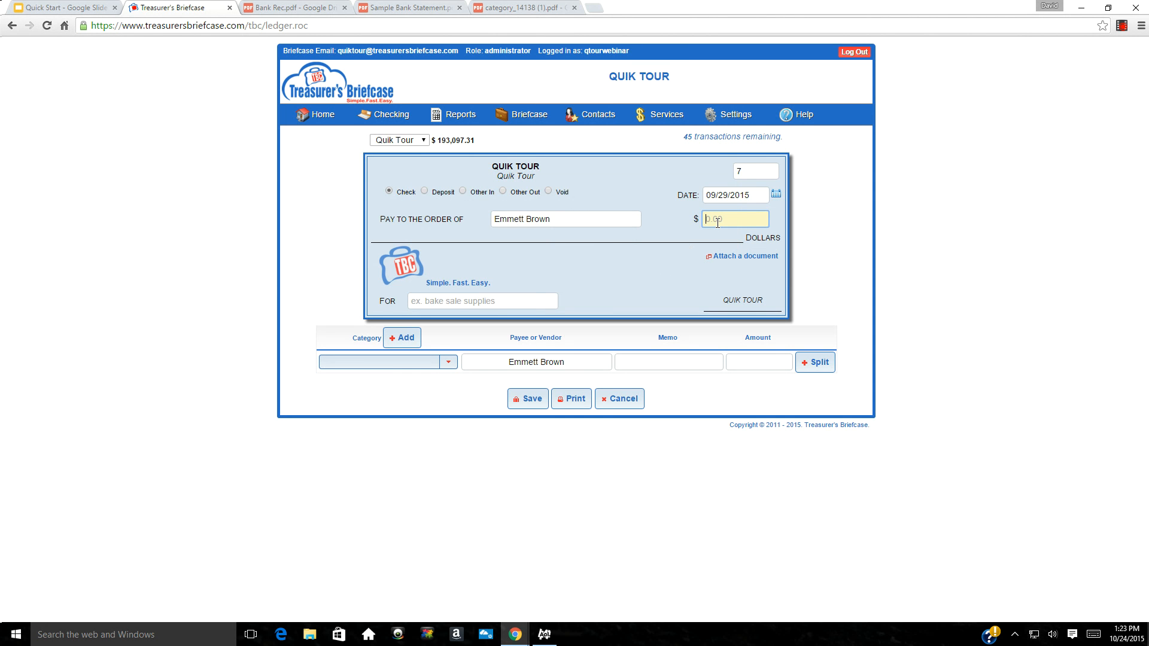
pyautogui.write('210.00')
pyautogui.click(463, 304)
pyautogui.write('R')
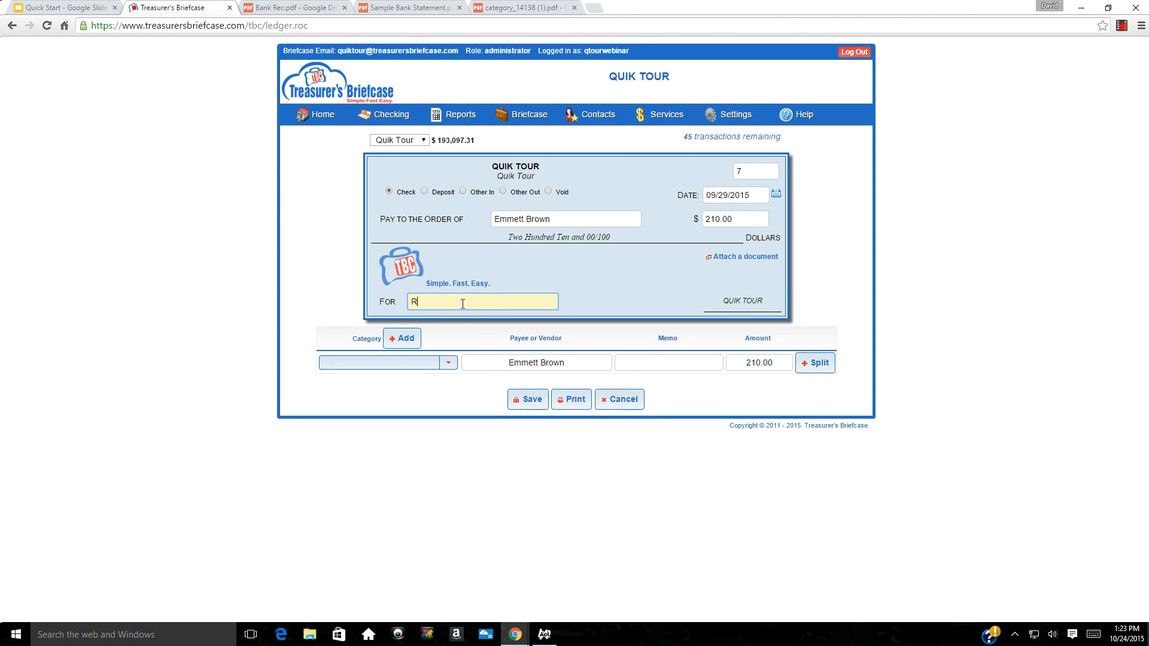
pyautogui.write('eimbursement for OOP')
pyautogui.click(415, 362)
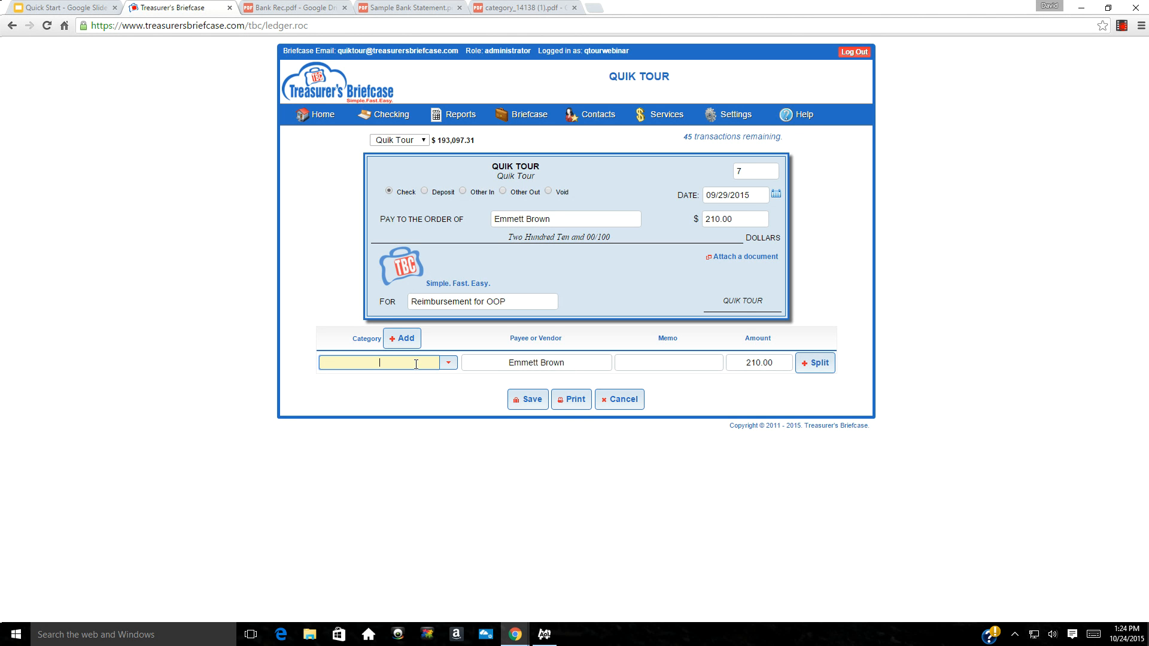
pyautogui.write('To')
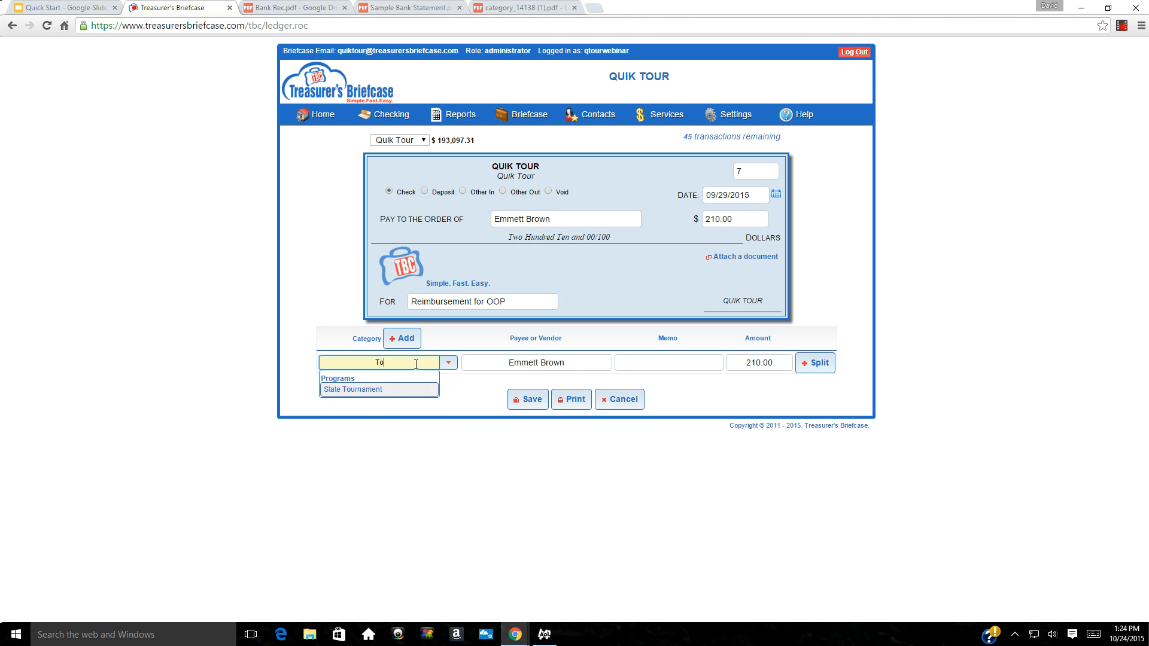
pyautogui.write('lls')
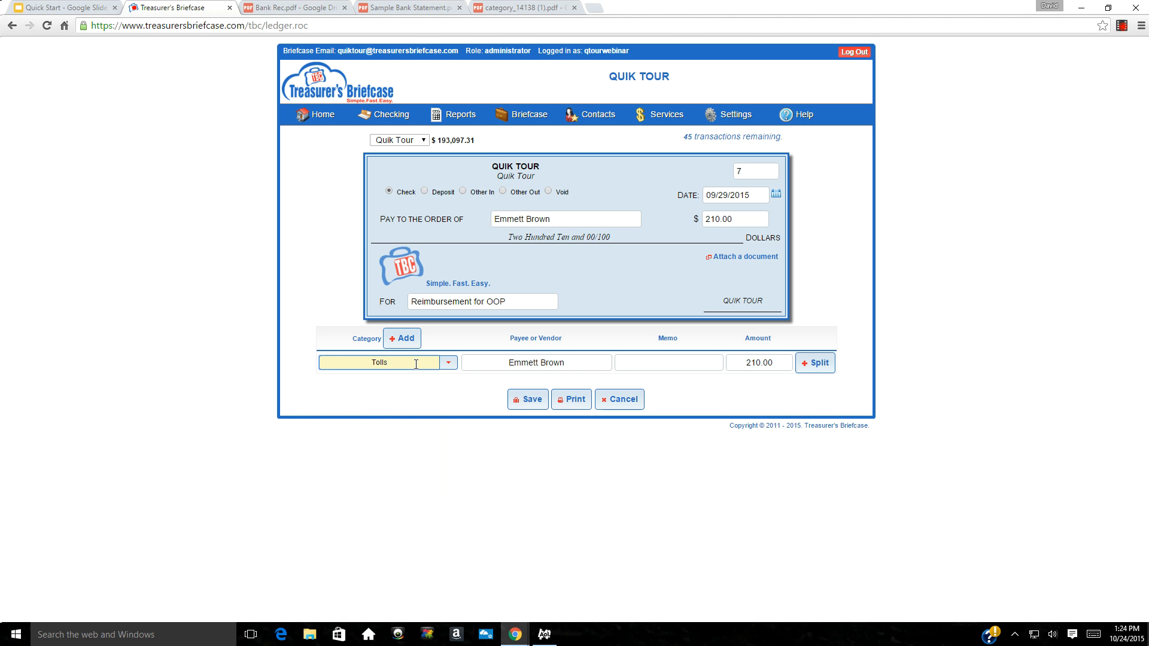
pyautogui.press('Tab')
# Create the Tolls category in the Administrative and Operations group
pyautogui.click(400, 341)
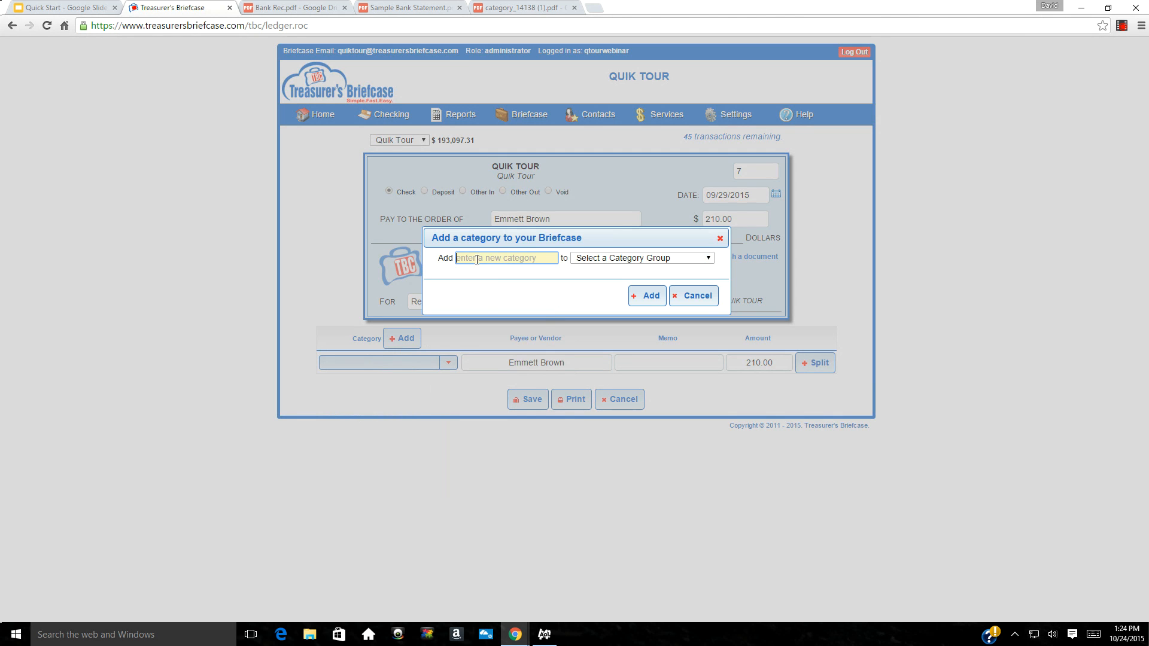
pyautogui.write('Tolls')
pyautogui.click(709, 259)
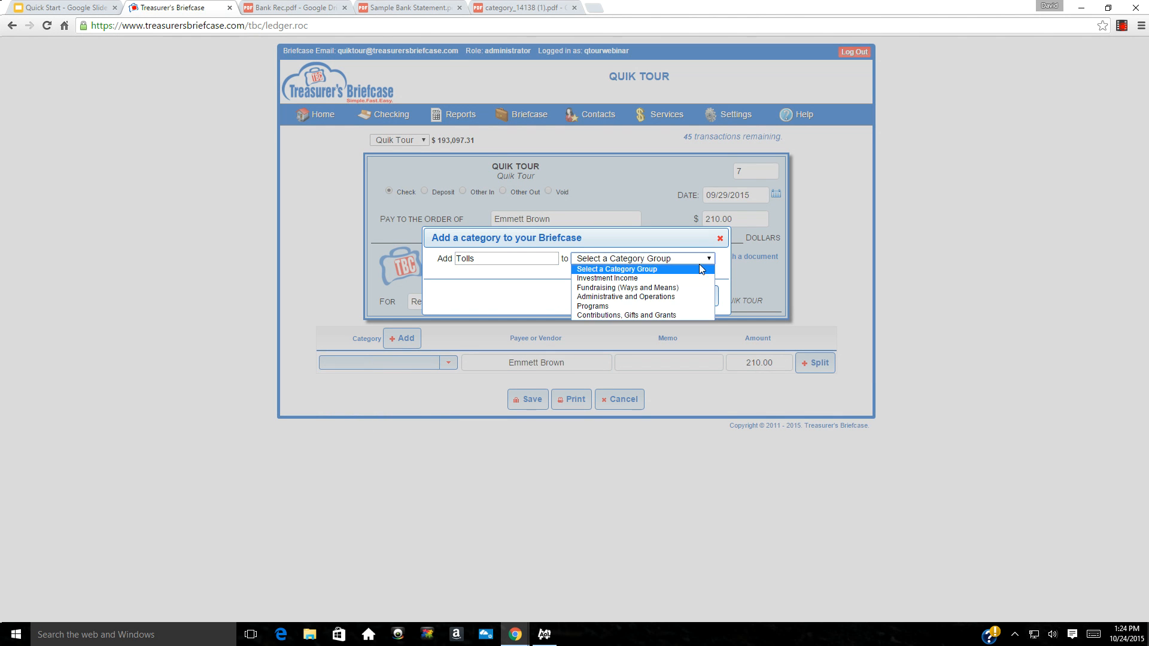
pyautogui.click(662, 297)
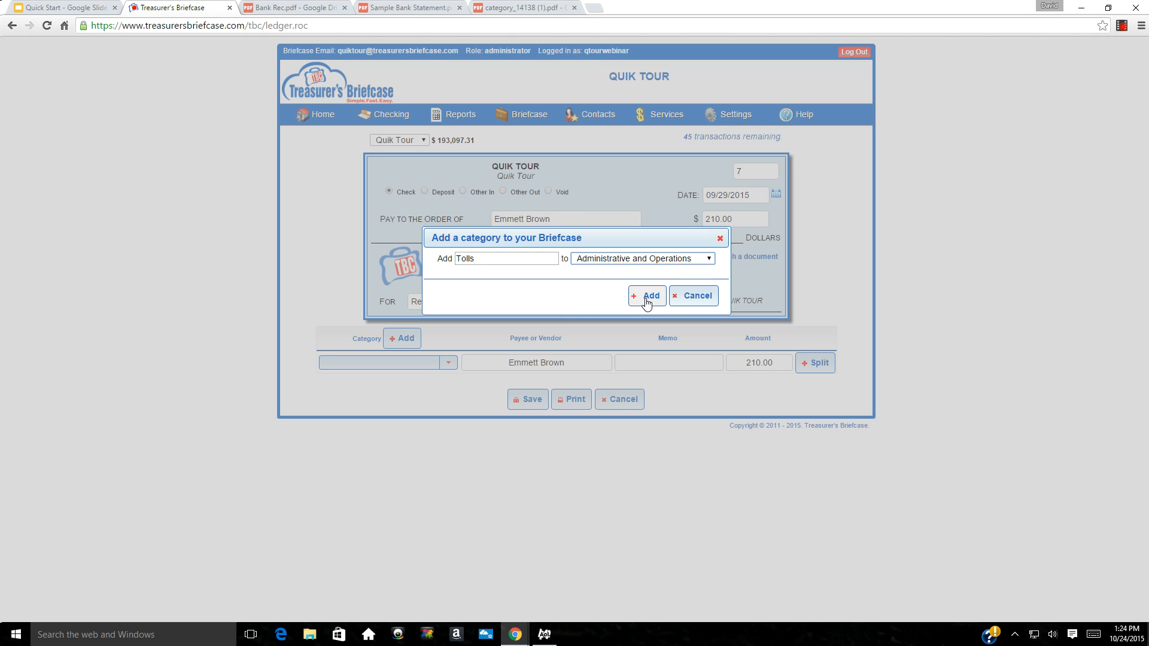
pyautogui.click(646, 299)
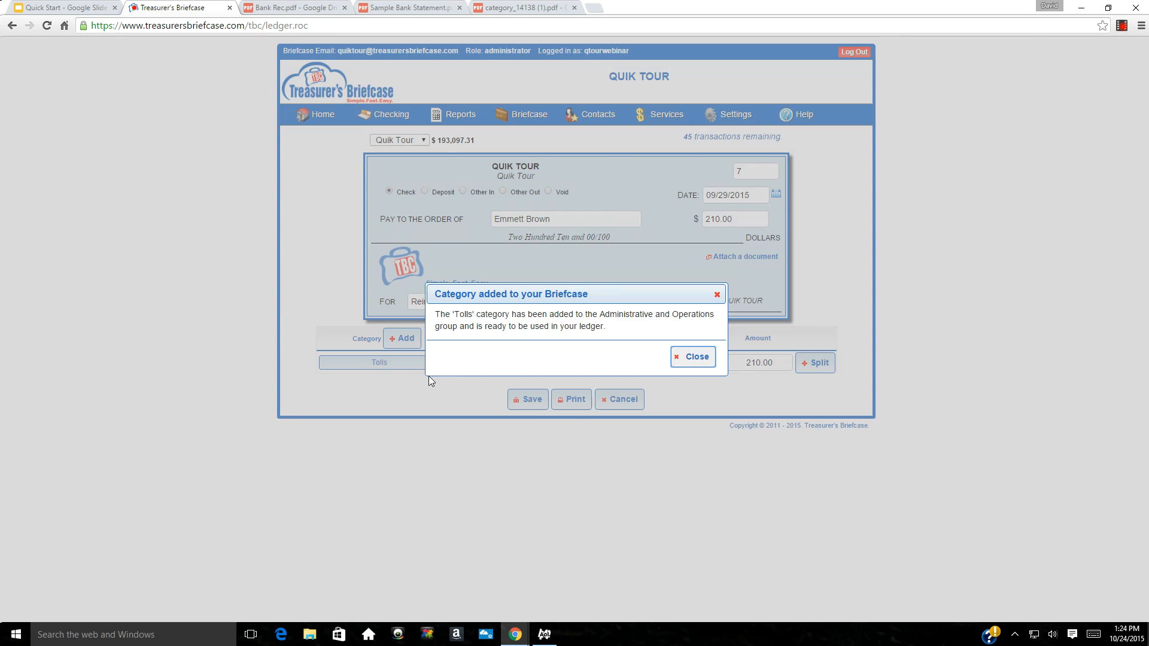
pyautogui.click(689, 359)
# Make the first line NJ Turnpike (company contact), memo 'Tolls to meeting', 10.00, and split the rest
pyautogui.moveTo(598, 362); pyautogui.dragTo(472, 365)
pyautogui.write('NJ Turnpike')
pyautogui.press('Tab')
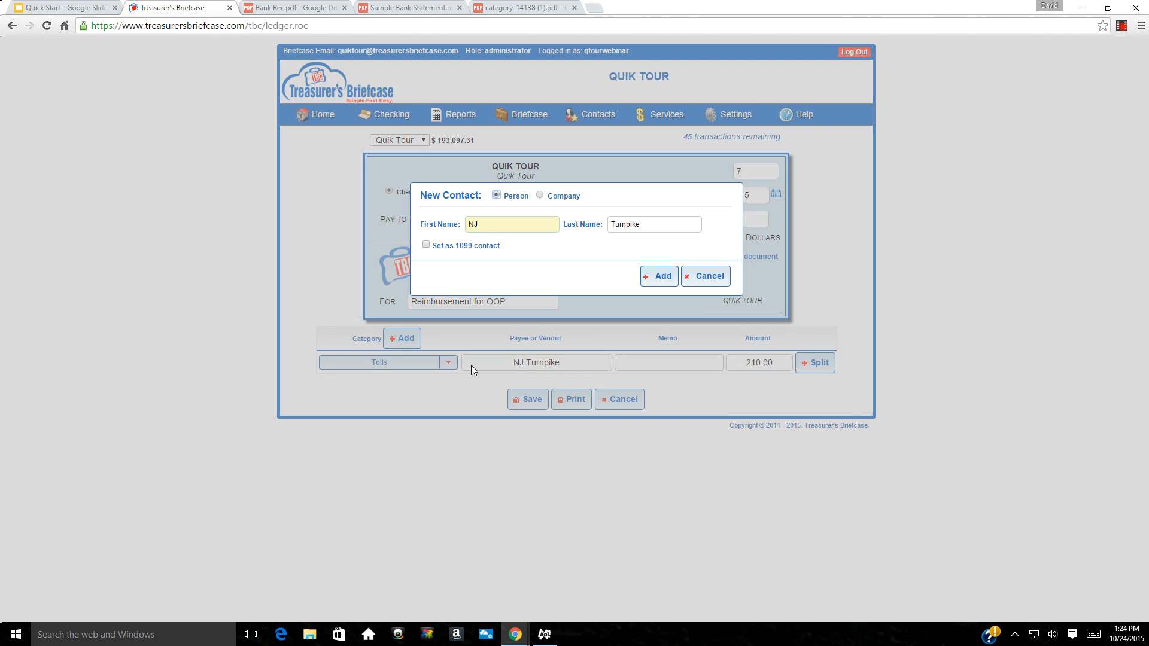
pyautogui.click(540, 195)
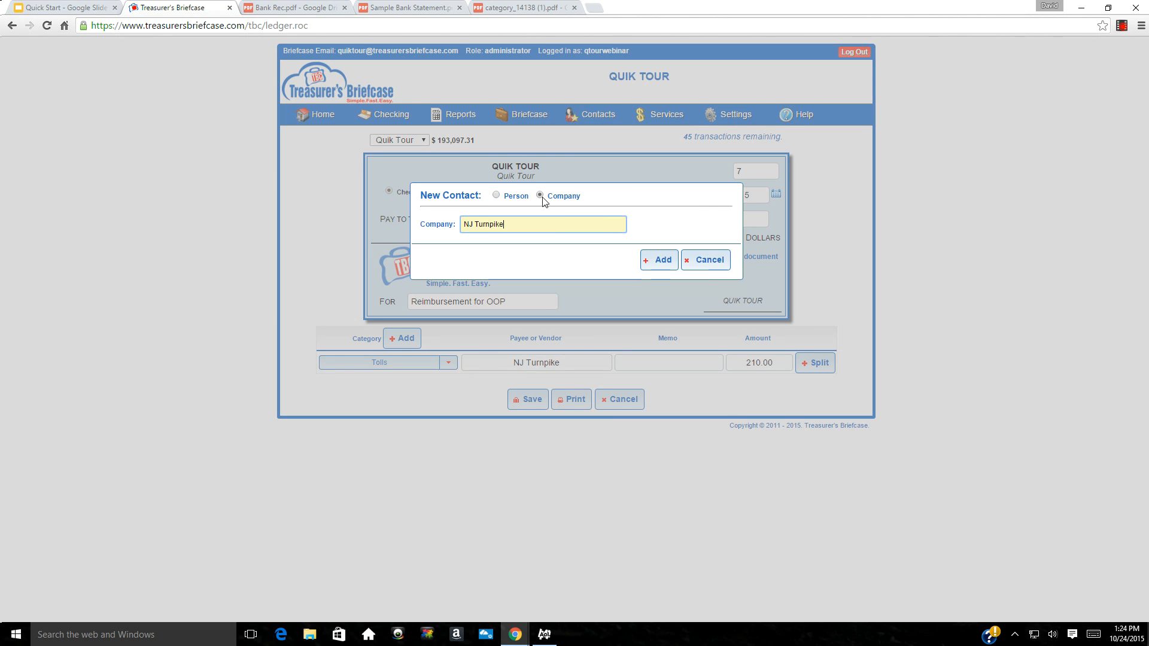
pyautogui.click(642, 260)
pyautogui.click(649, 363)
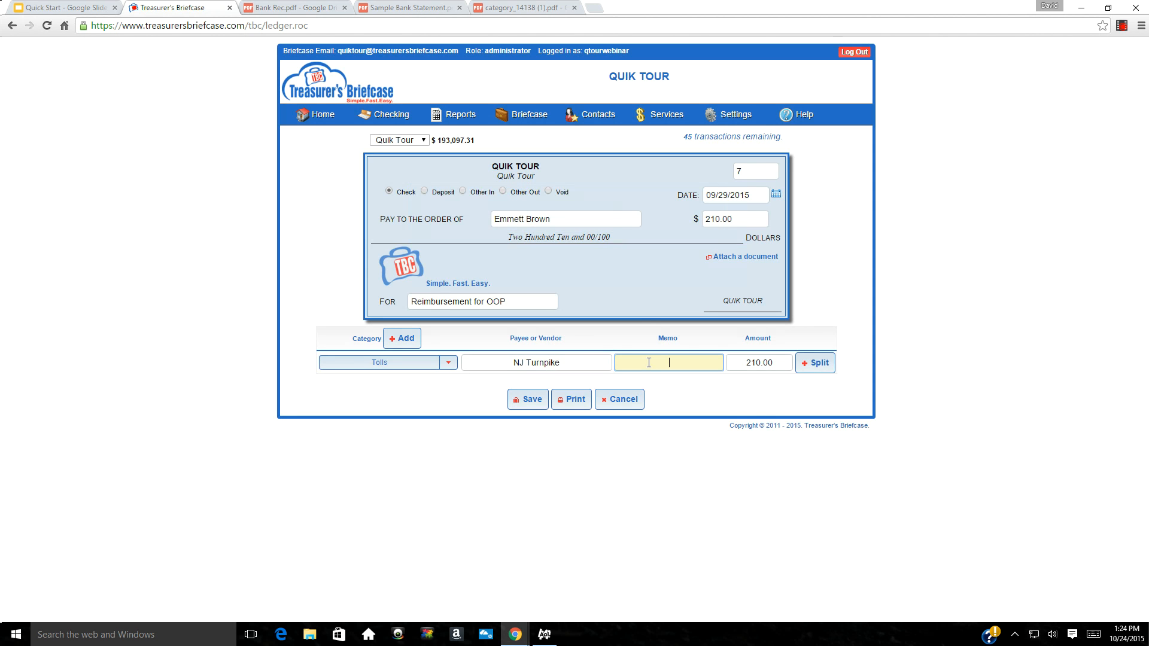
pyautogui.write('Tolls to meeting')
pyautogui.press('Tab')
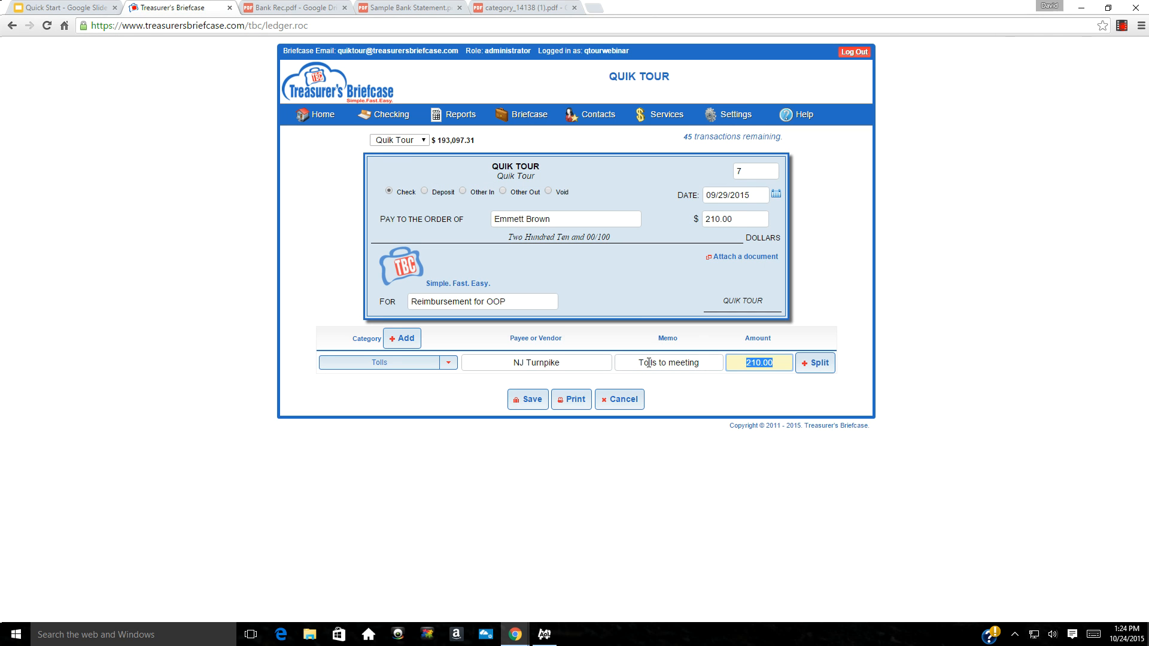
pyautogui.write('10.00')
pyautogui.click(819, 370)
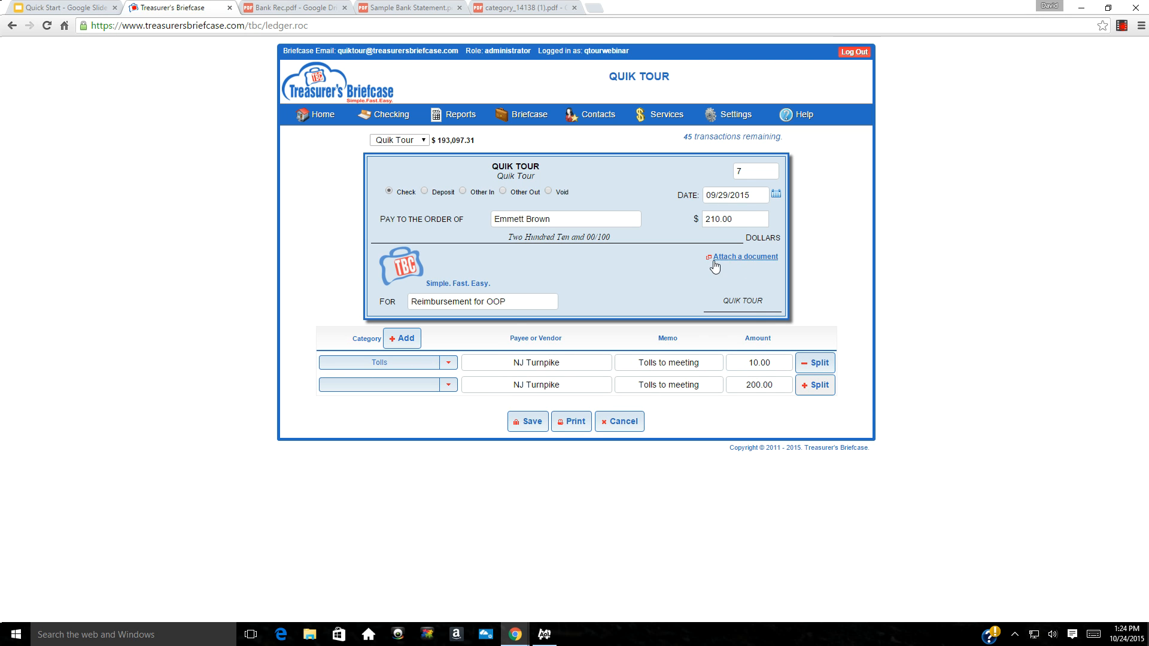
# Fill split line 2 with Office Supplies, new contact Staples, 'Paper for meeting printouts', 180.00
pyautogui.click(382, 384)
pyautogui.write('of')
pyautogui.press('Tab')
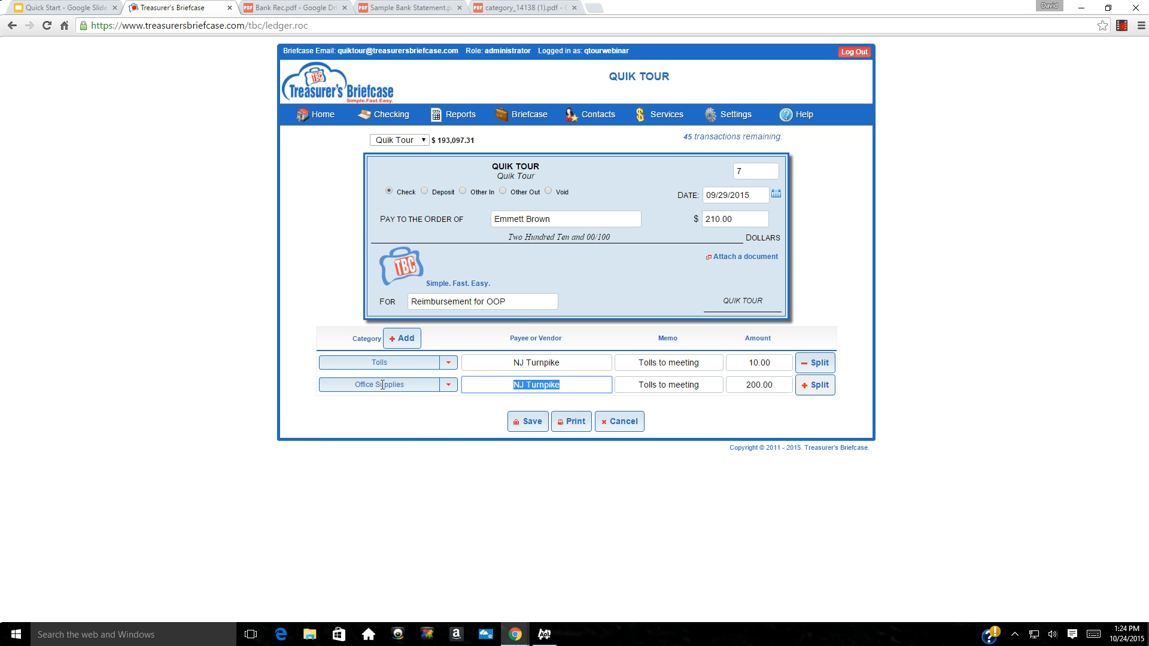
pyautogui.write('Staples')
pyautogui.press('Tab')
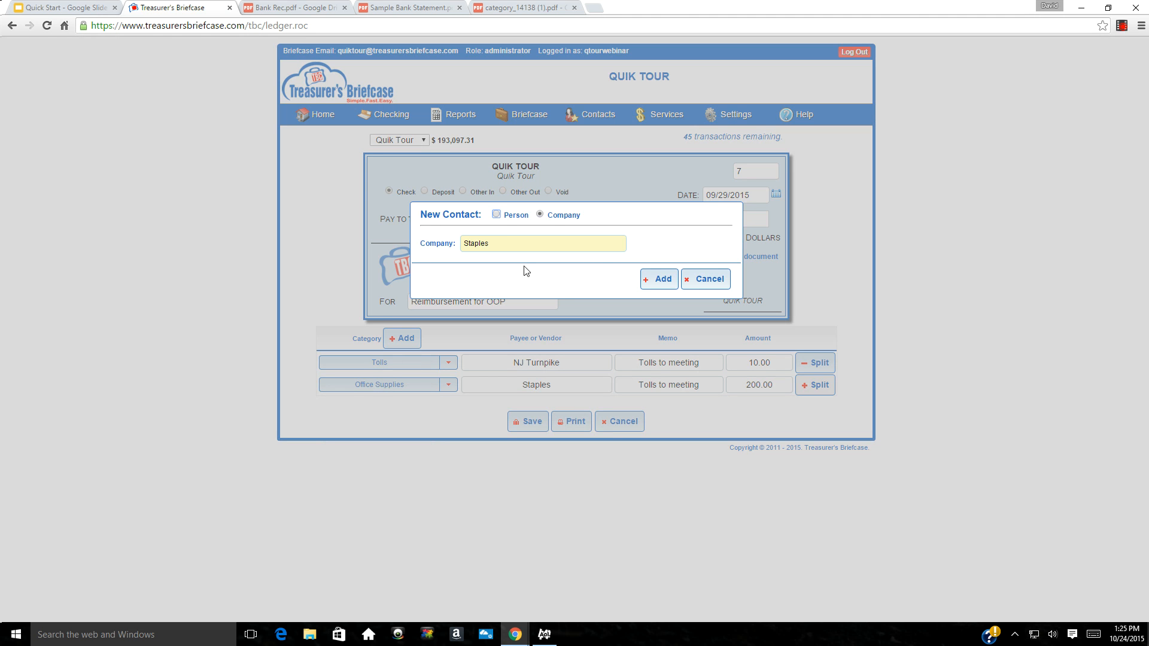
pyautogui.click(659, 285)
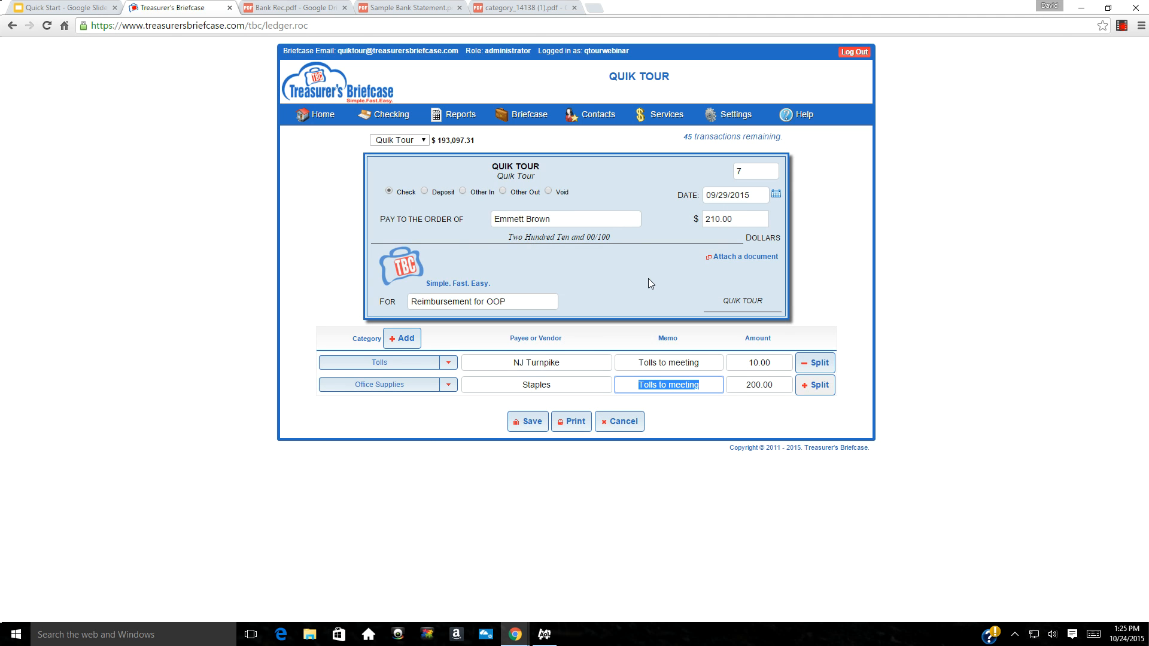
pyautogui.write('Pap')
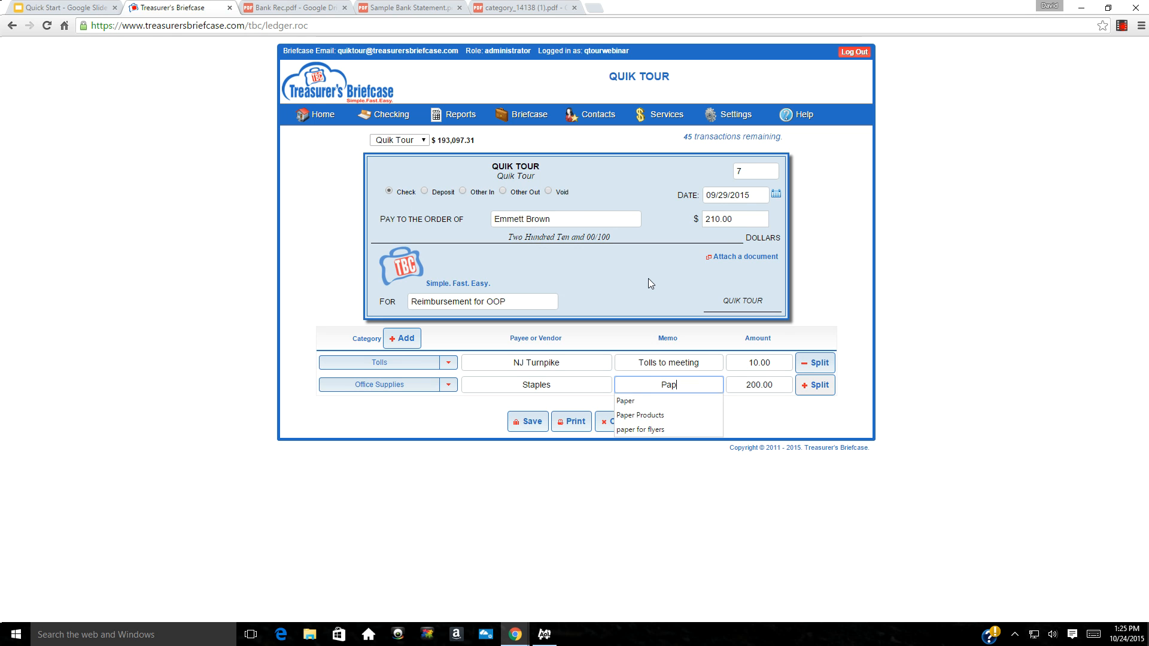
pyautogui.write('er for meeting ')
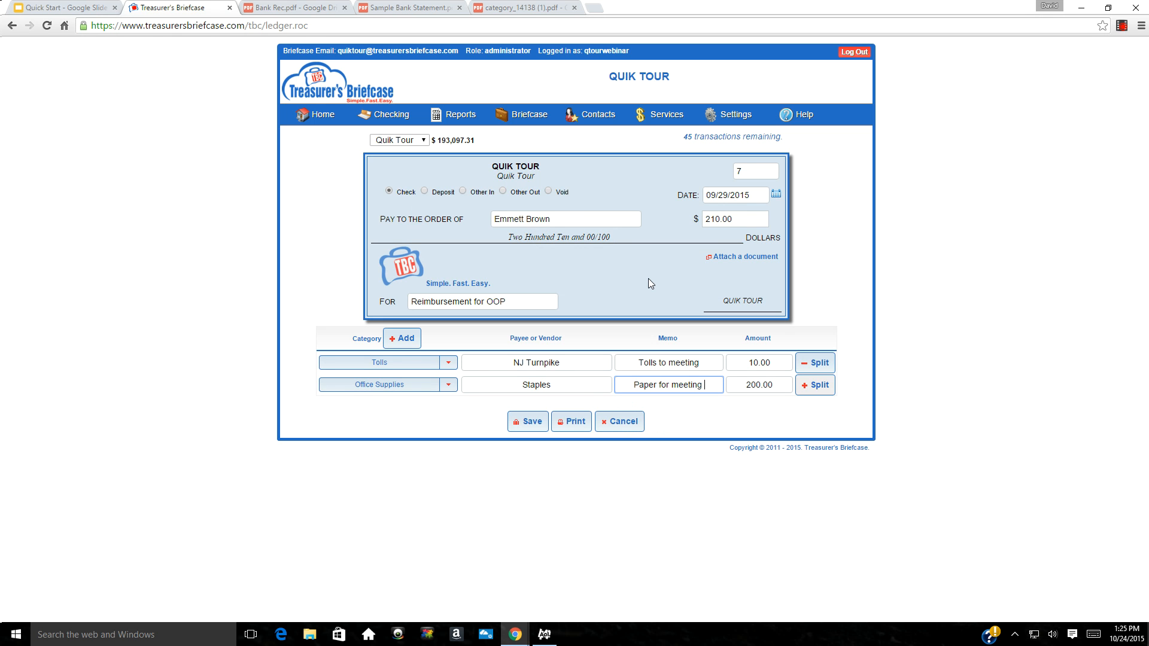
pyautogui.write('printouts')
pyautogui.press('Tab')
pyautogui.write('180')
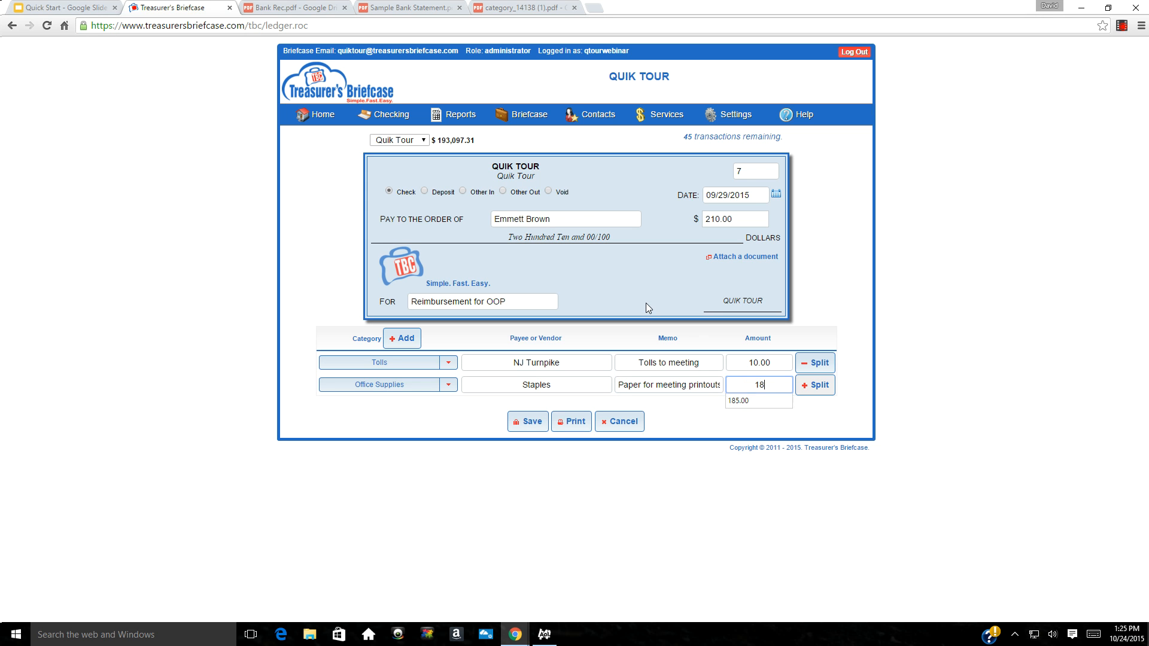
pyautogui.press('Tab')
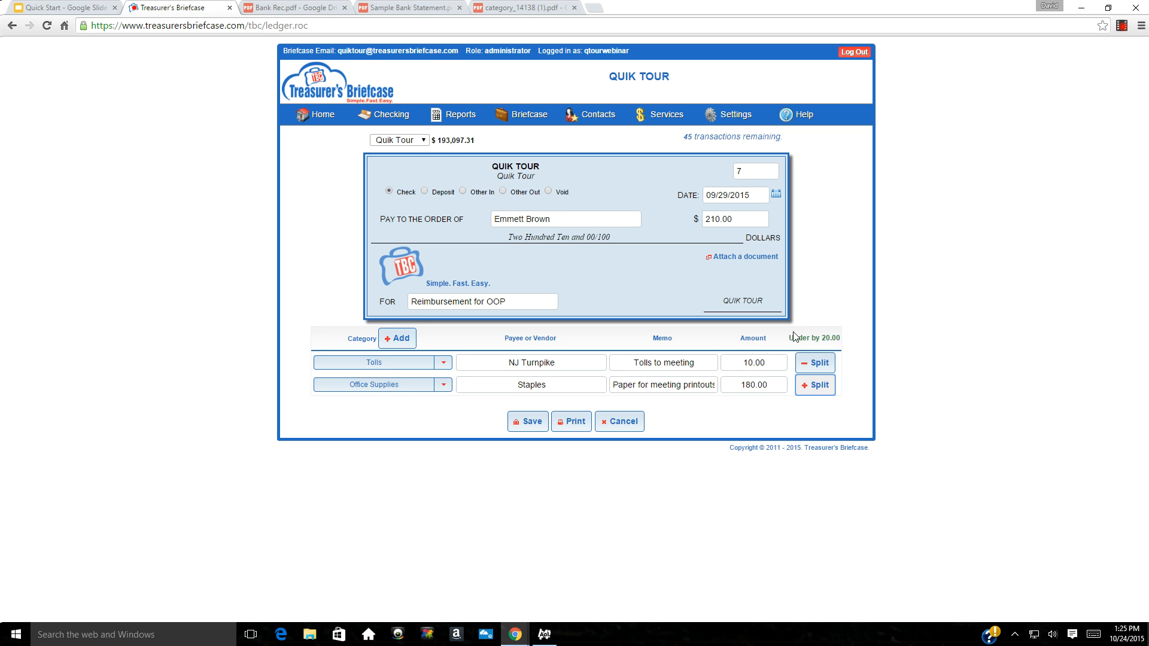
# Add a third 20.00 split line: Postage, paid to new contact USPS, memo 'Postage to mail bills'
pyautogui.click(820, 386)
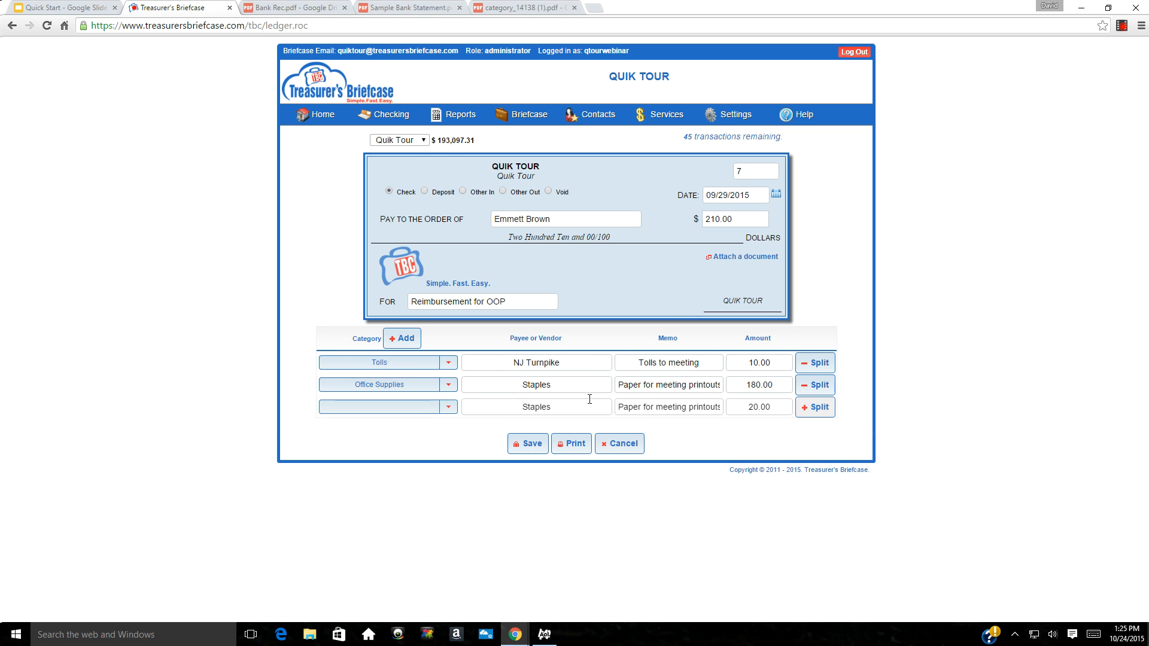
pyautogui.click(425, 409)
pyautogui.write('Post')
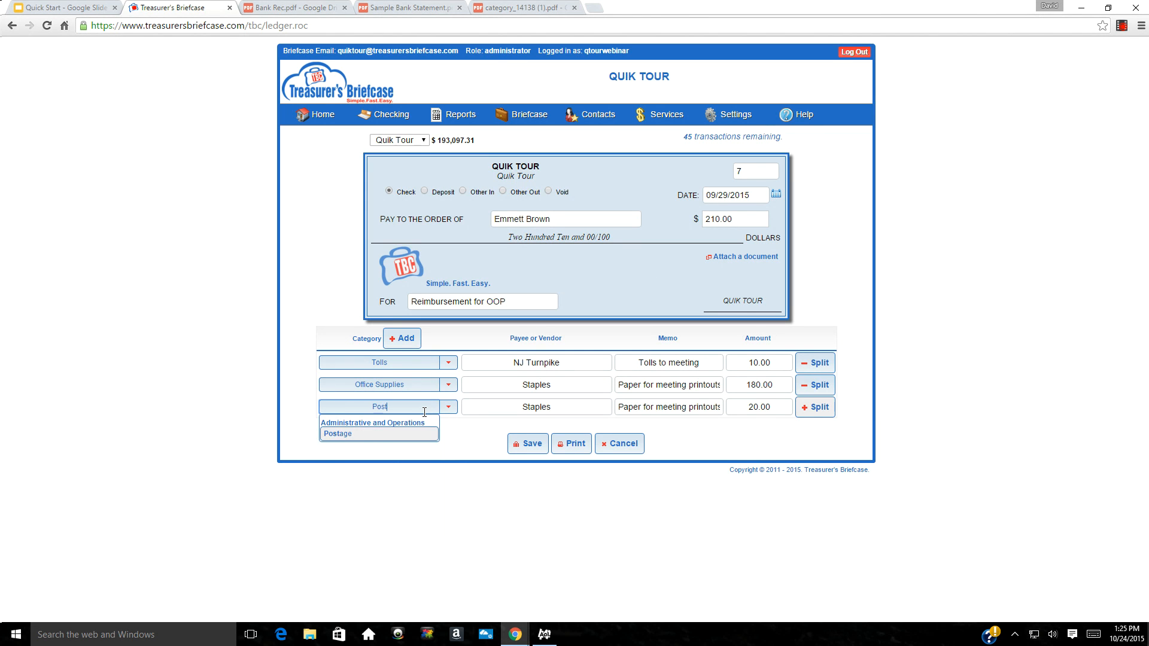
pyautogui.press('Tab')
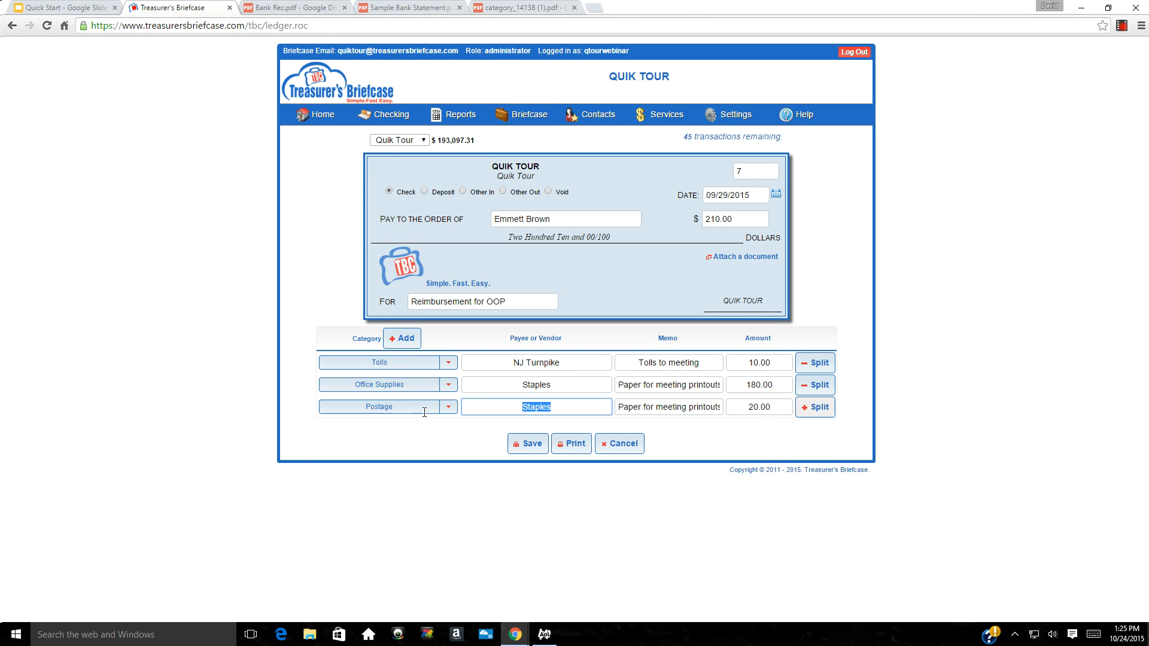
pyautogui.write('USPS')
pyautogui.press('Tab')
pyautogui.click(659, 290)
pyautogui.press('Tab')
pyautogui.write('P')
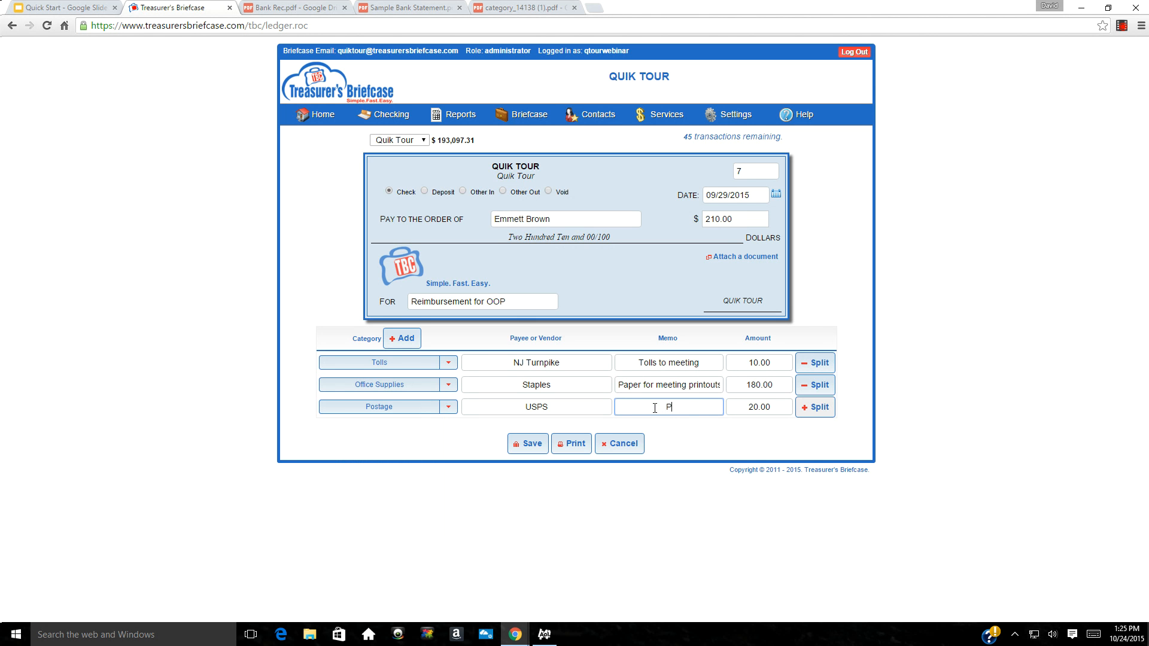
pyautogui.write('ostage to mail bills')
# Save check 7, then advance the Quick Start slides to Step 5 - Prepare Your First Bank Reconciliation
pyautogui.click(530, 450)
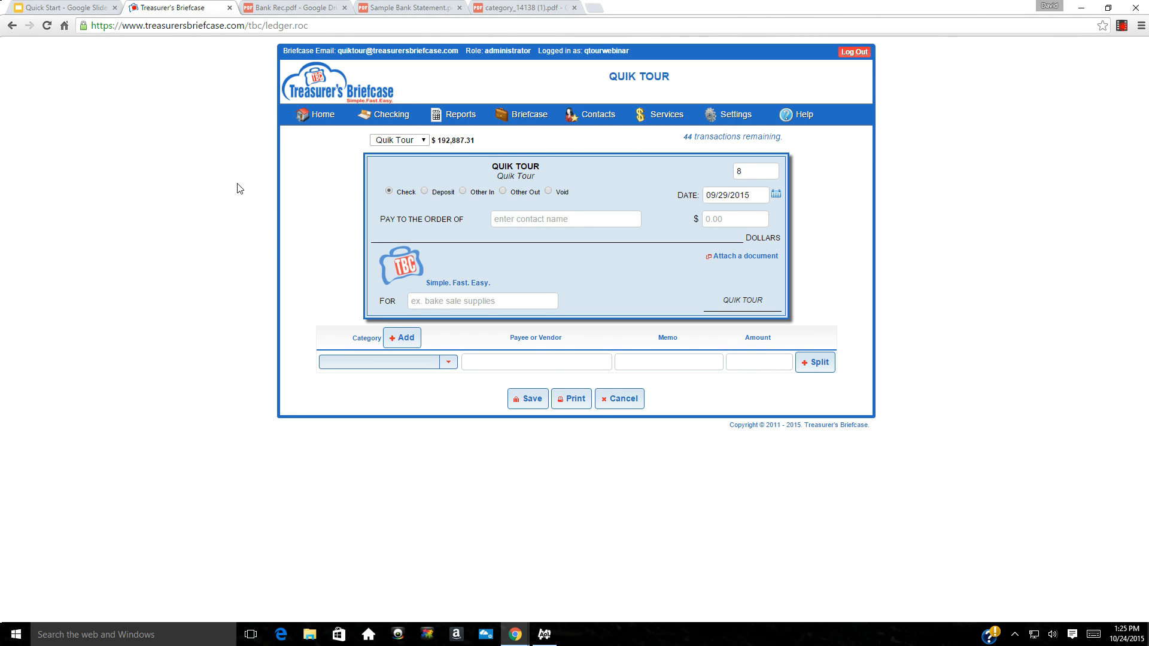
pyautogui.click(64, 12)
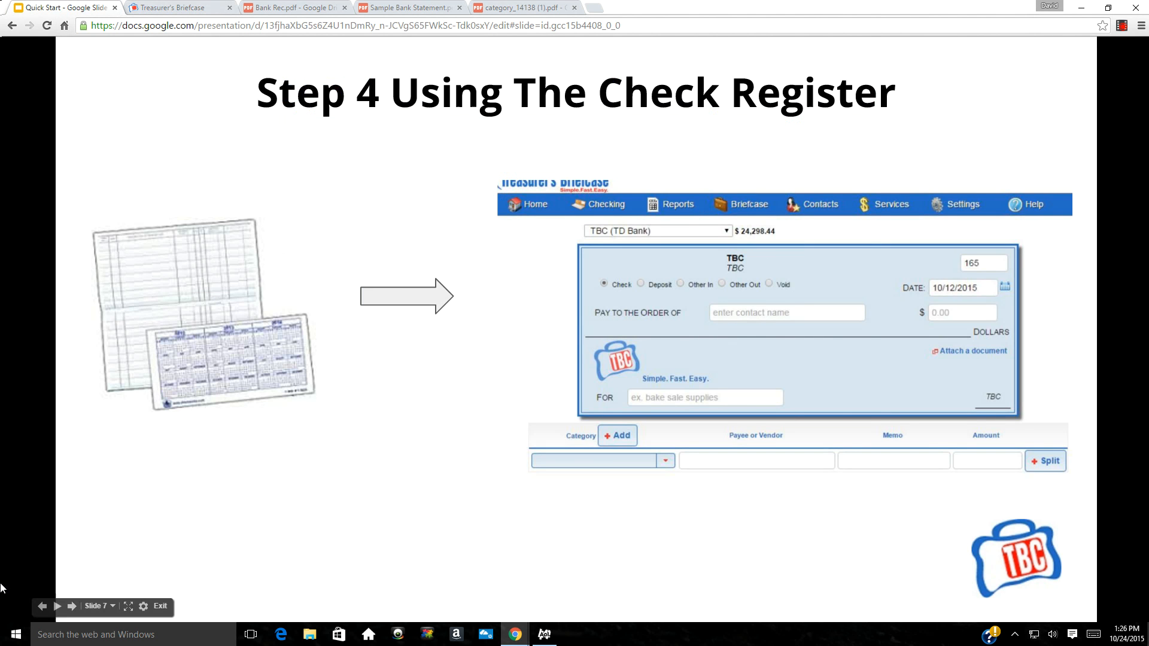
pyautogui.click(72, 606)
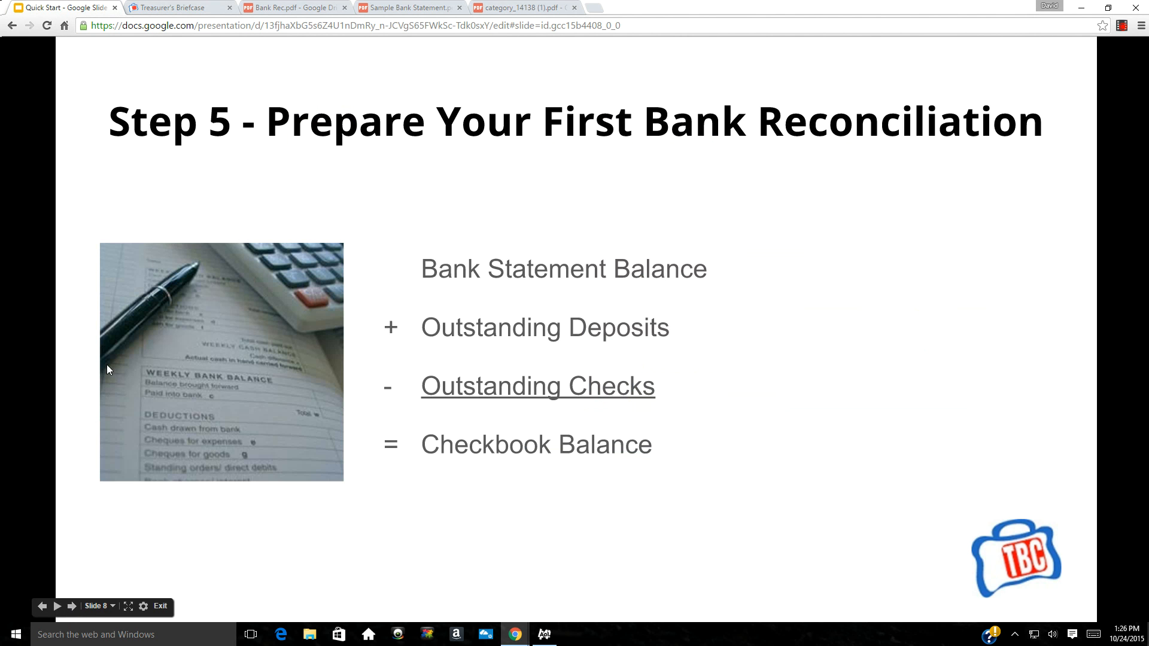
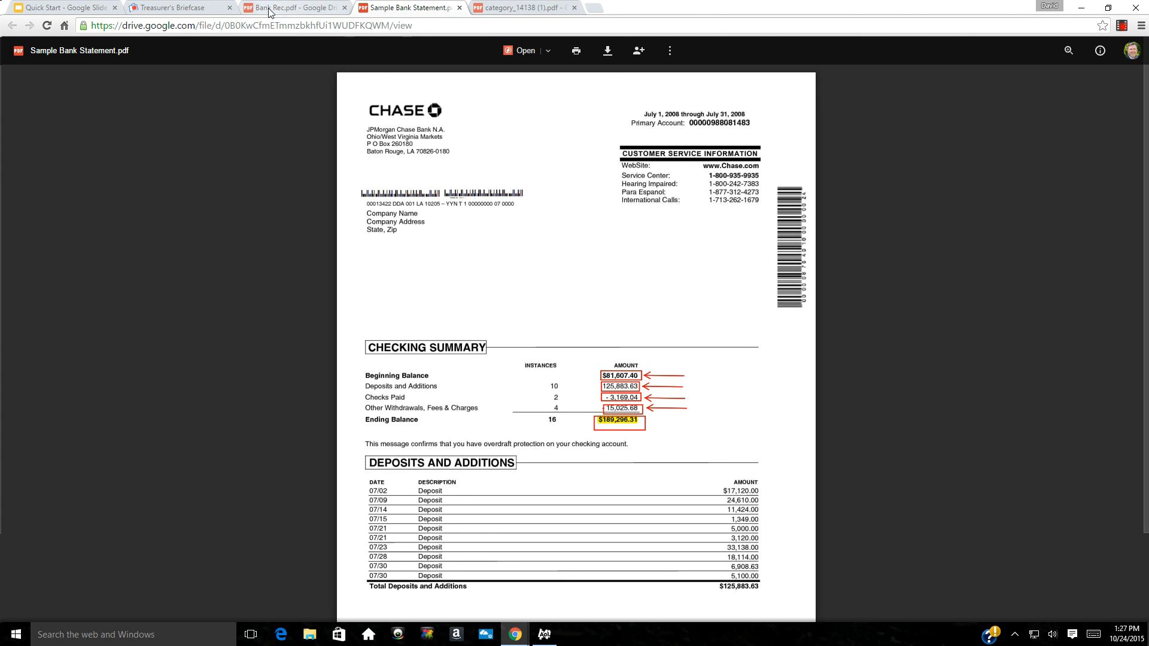
# Enter statement deposits 6100.00, withdrawals 7329.00, ending balance 188067.31, date 09/30/2015, and continue
pyautogui.click(183, 8)
pyautogui.click(509, 168)
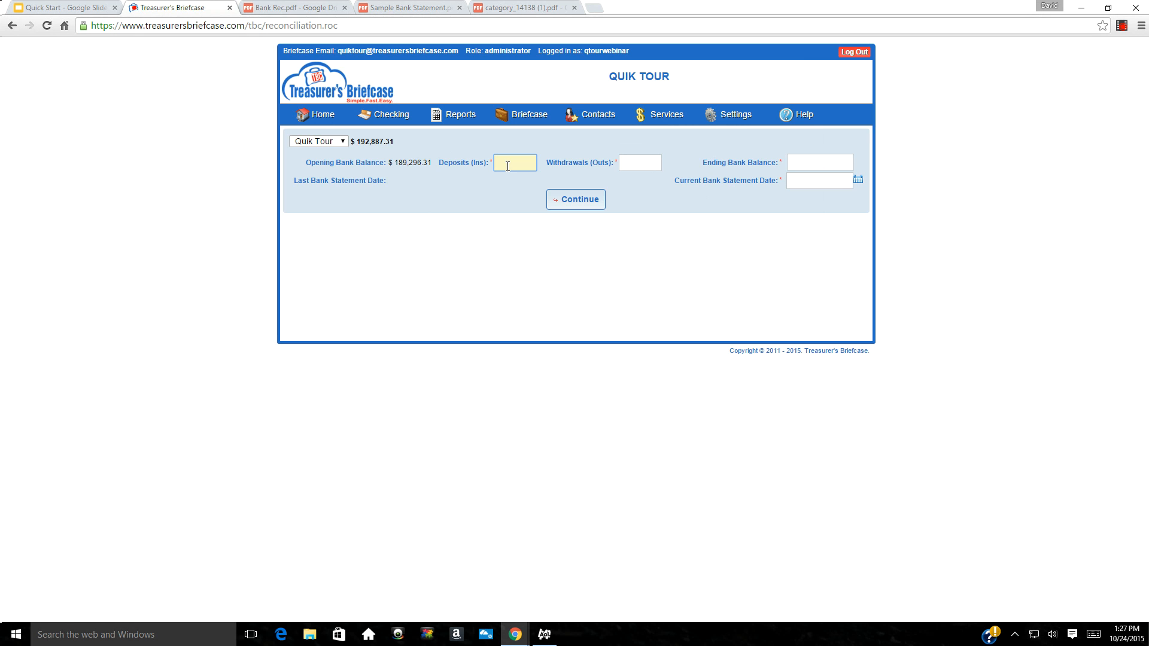
pyautogui.write('6100.00')
pyautogui.press('Tab')
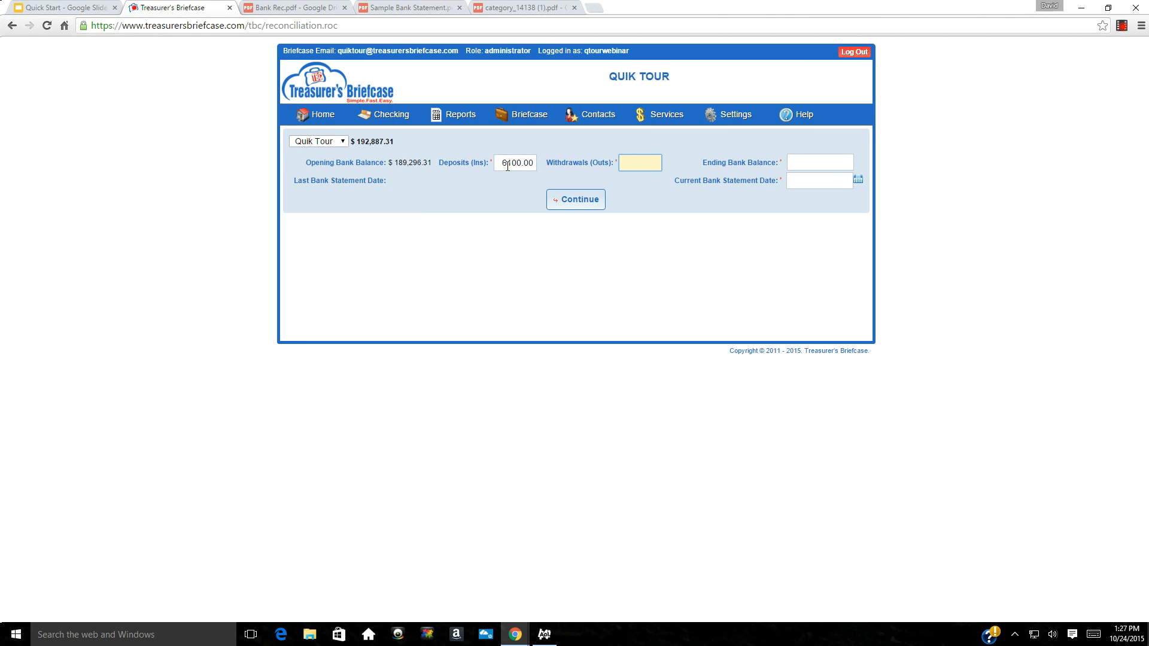
pyautogui.write('7329.00')
pyautogui.press('Tab')
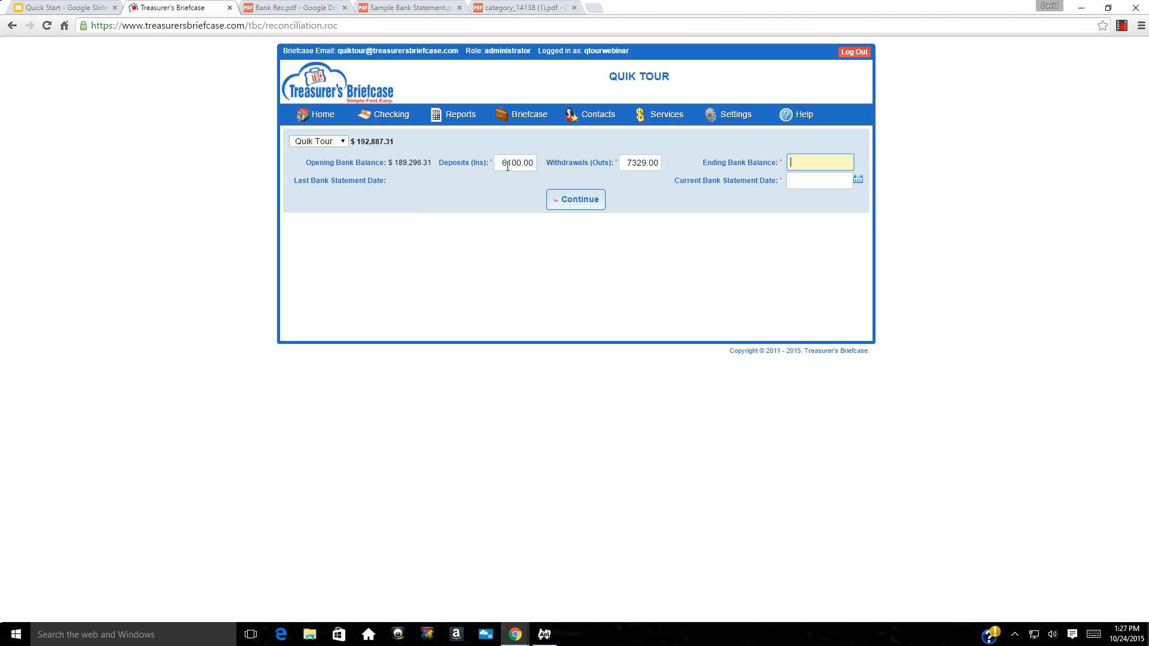
pyautogui.write('188067.31')
pyautogui.press('Tab')
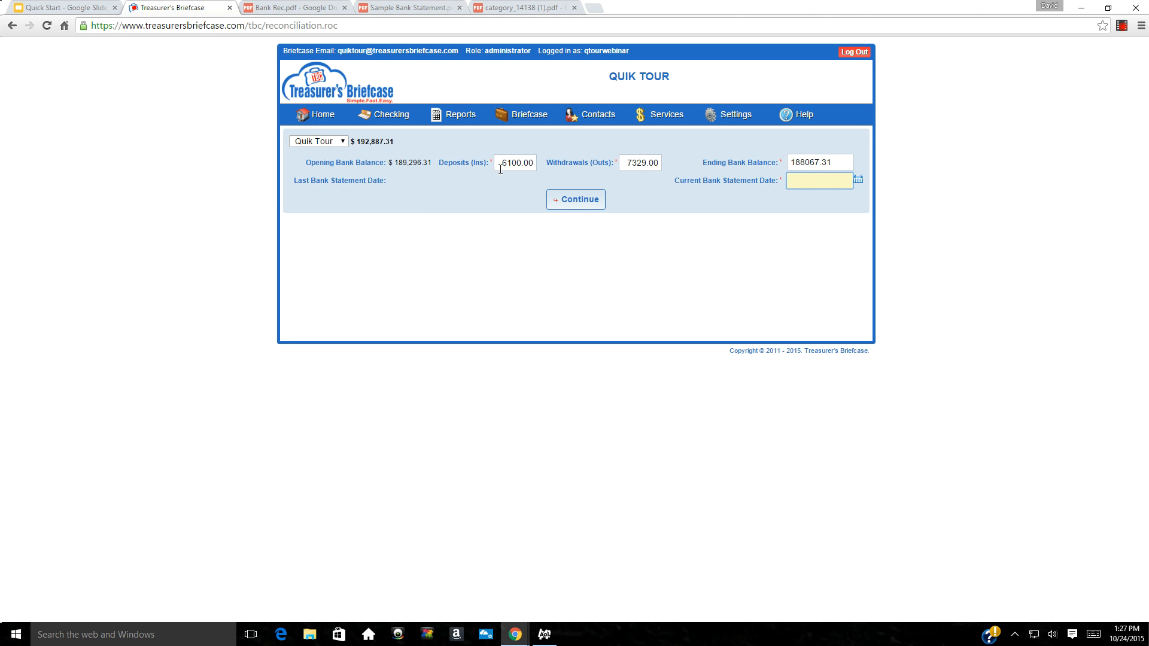
pyautogui.write('093015')
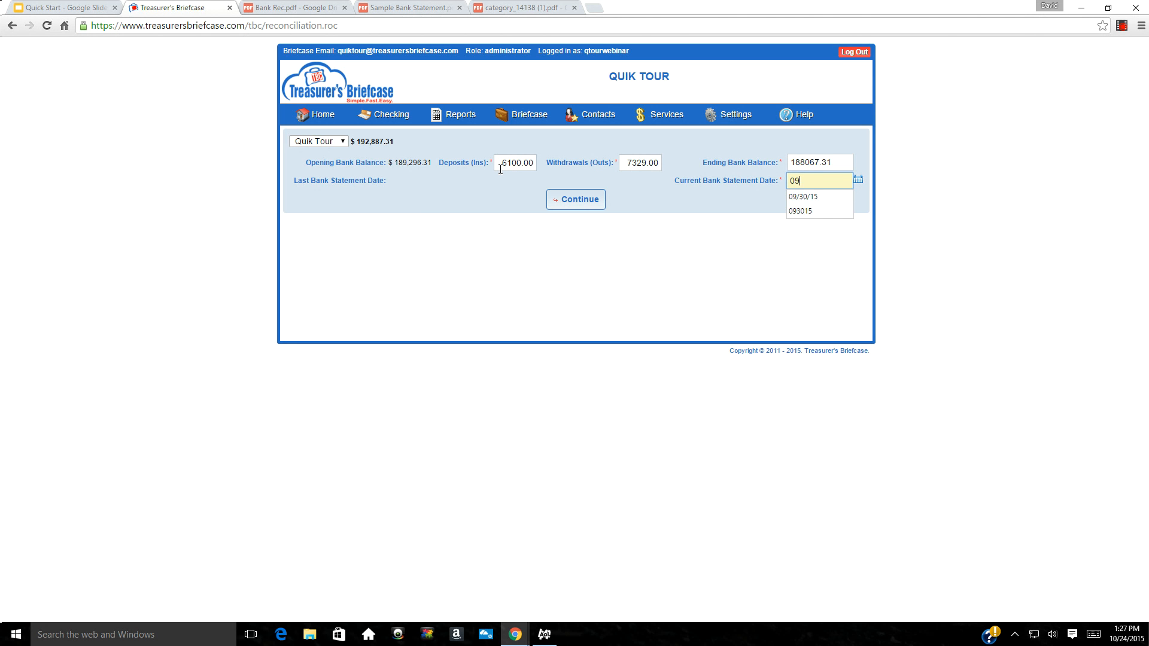
pyautogui.click(581, 202)
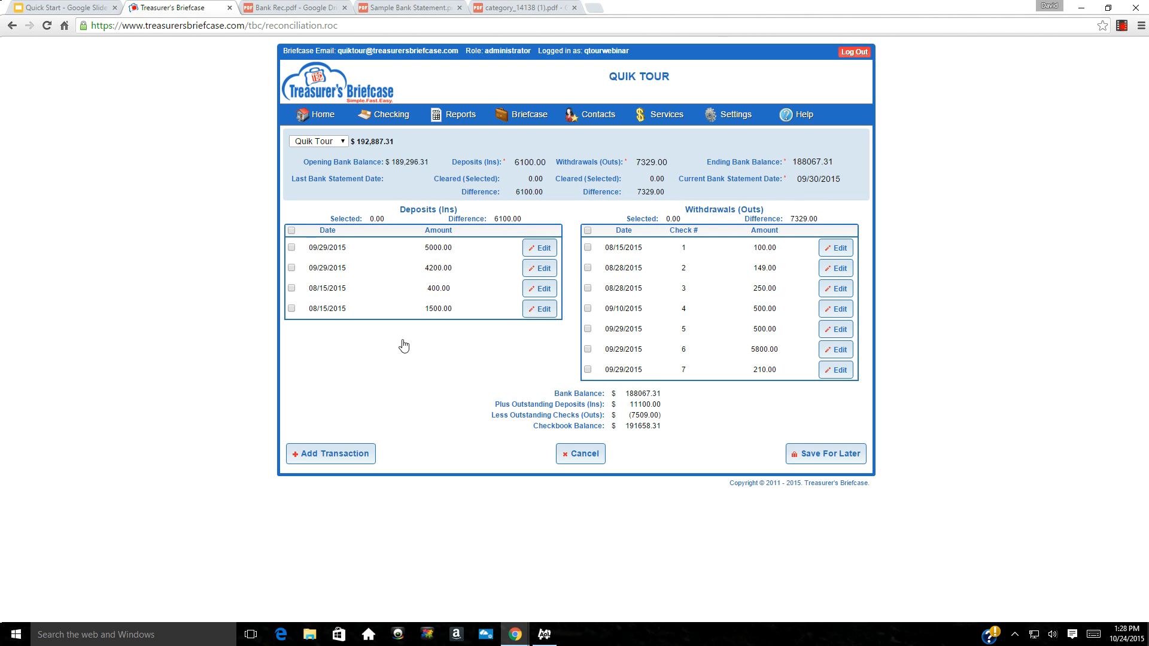
# Clear the 400.00 deposit and checks 1, 2, 4, 5 and 6, then start a new transaction
pyautogui.click(291, 290)
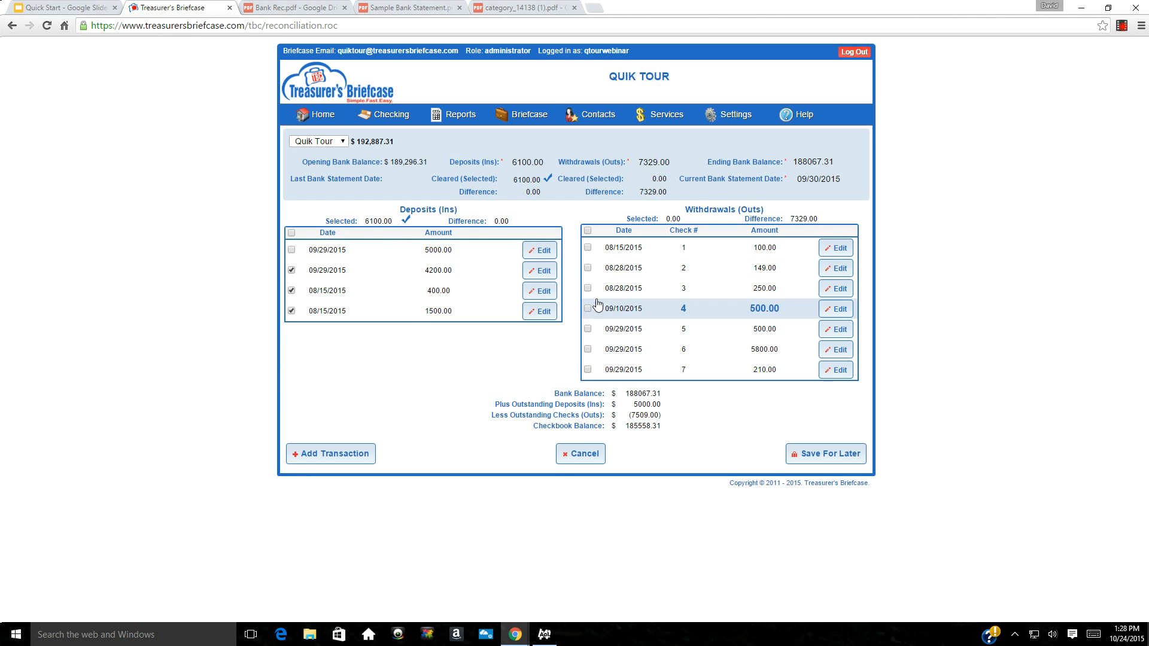
pyautogui.click(588, 248)
pyautogui.click(588, 268)
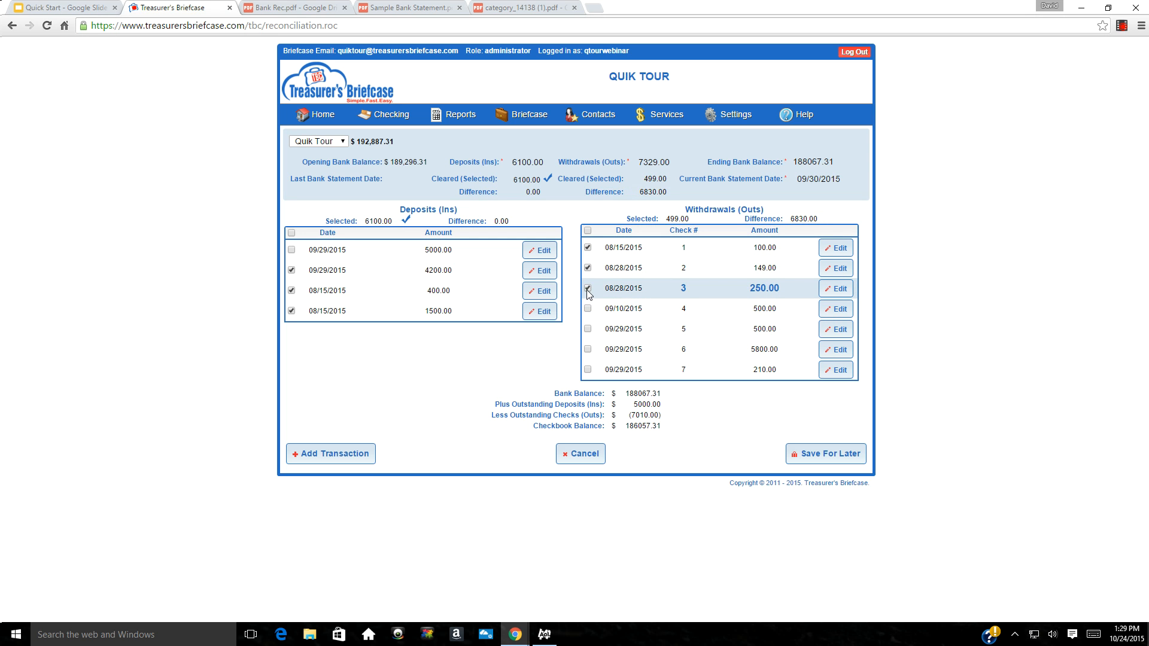
pyautogui.click(588, 350)
pyautogui.click(588, 330)
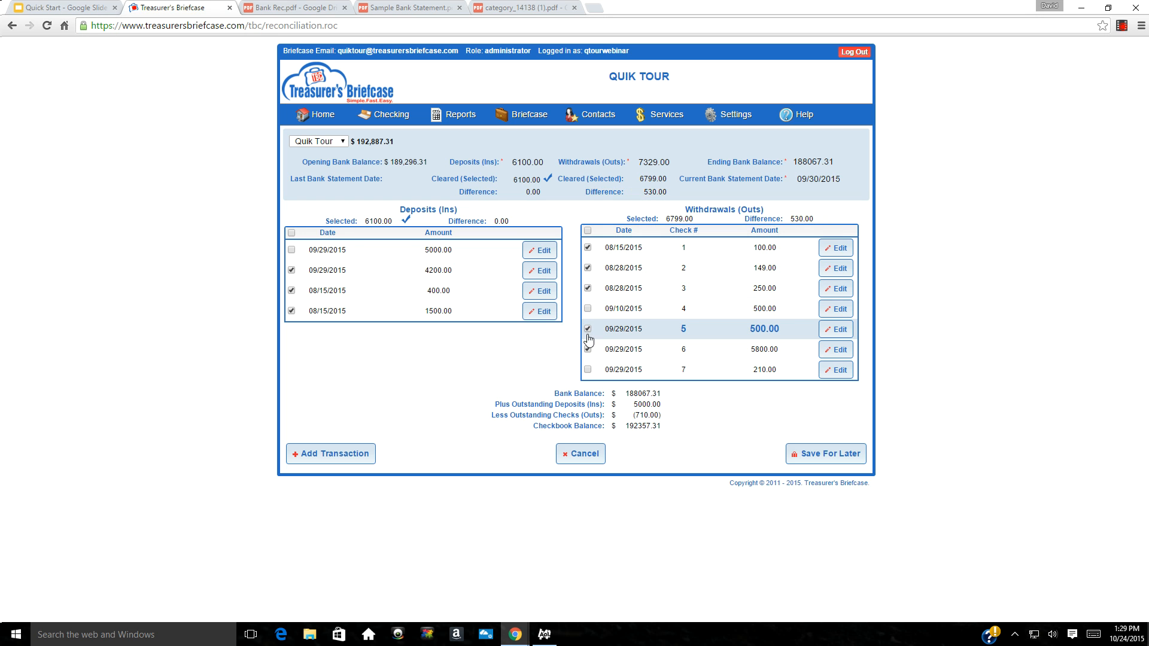
pyautogui.click(587, 309)
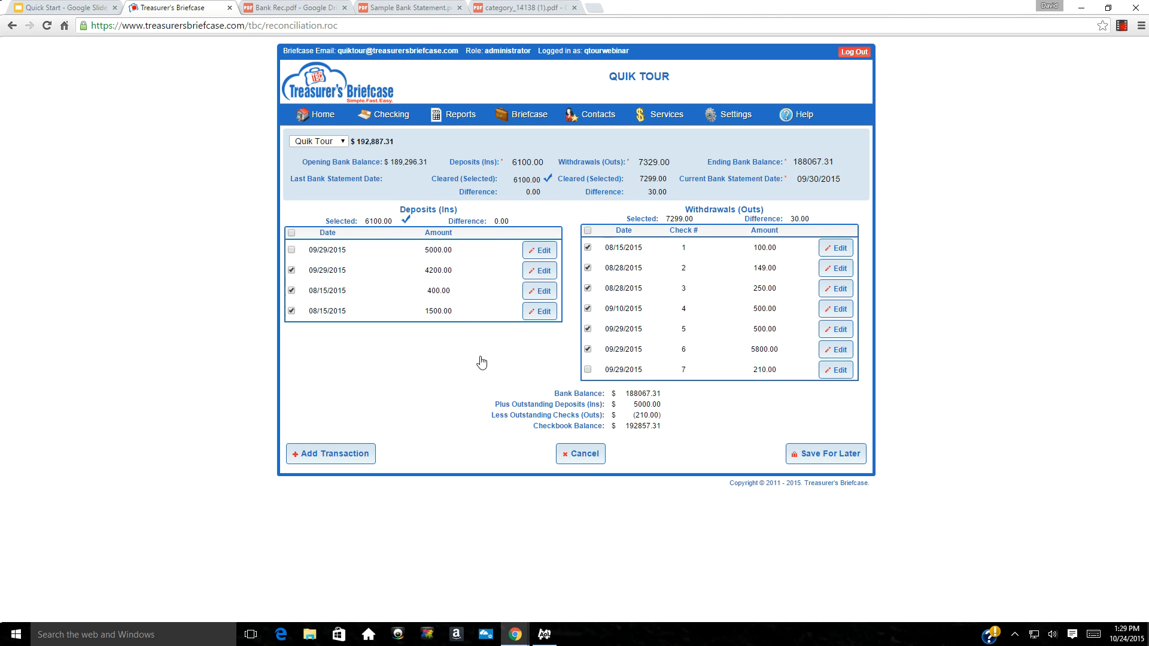
pyautogui.click(324, 459)
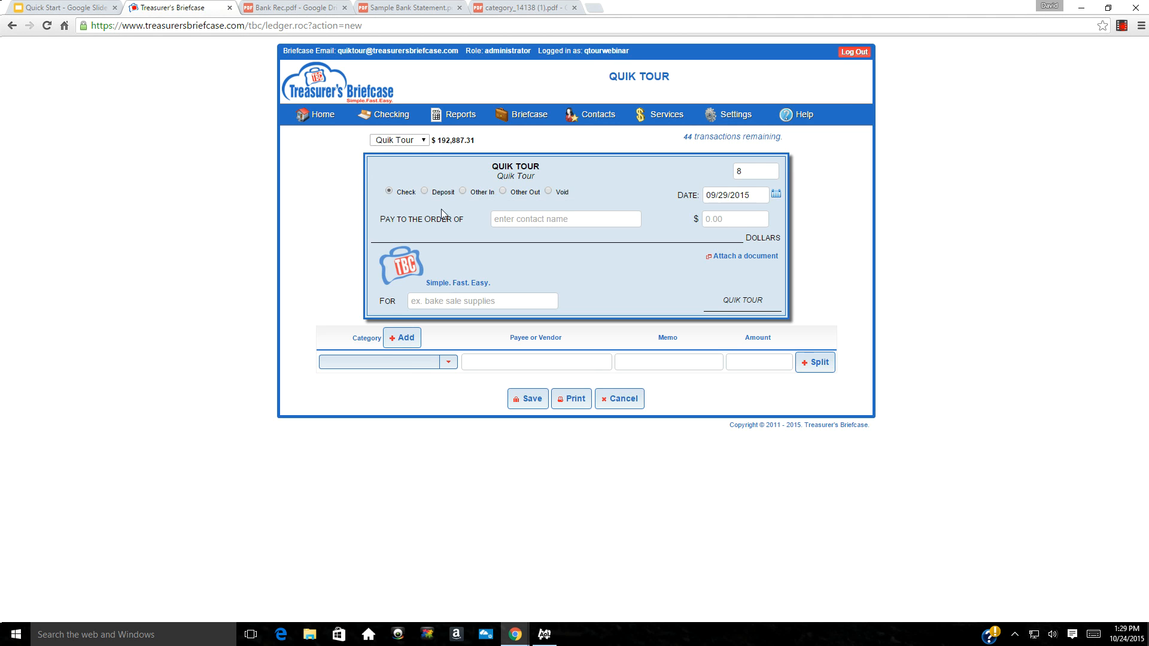
# Save a 30.00 Other Out payment to Bank of America under Bank Fees, dated 09/29/2015
pyautogui.click(503, 191)
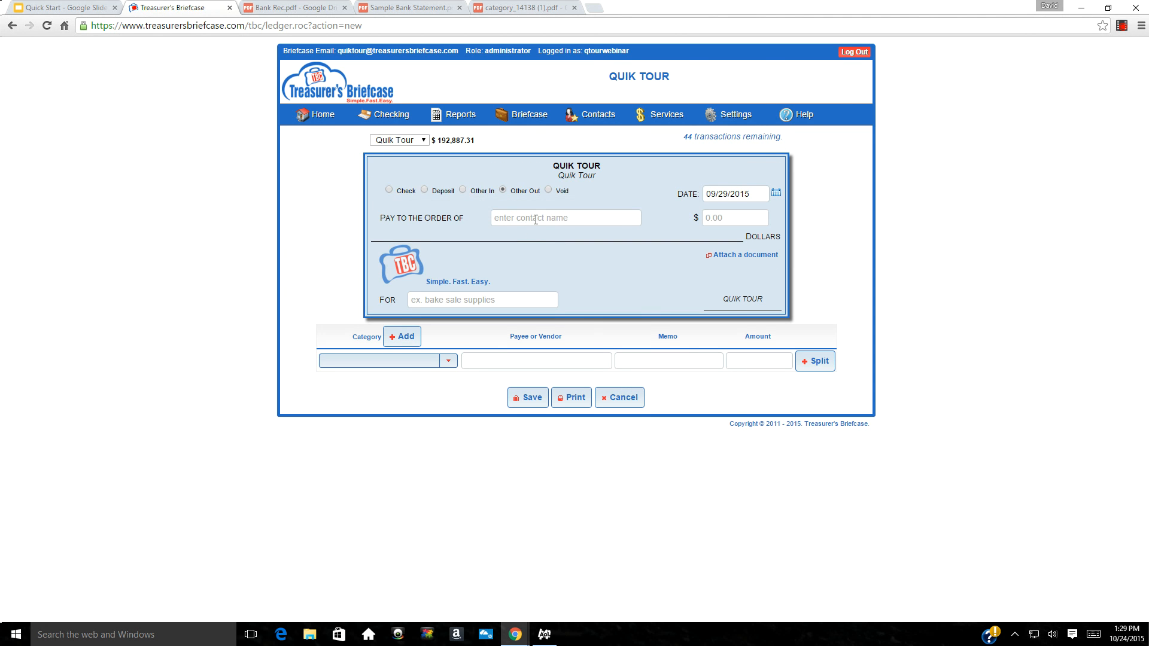
pyautogui.click(536, 218)
pyautogui.write('Bank of')
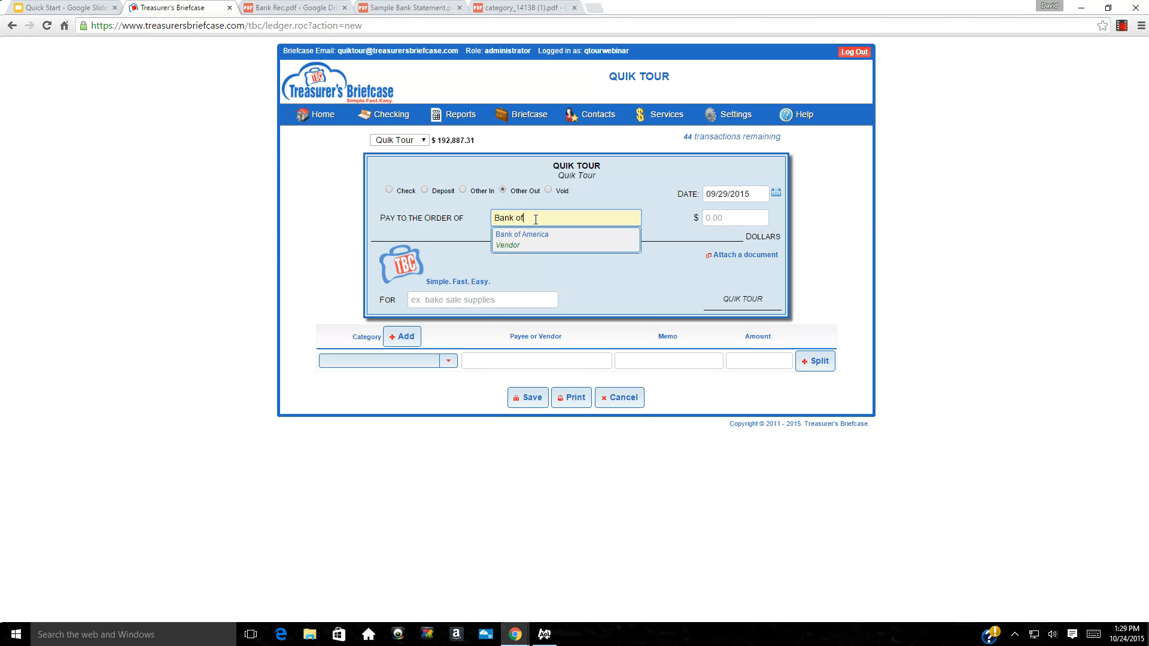
pyautogui.press('Tab')
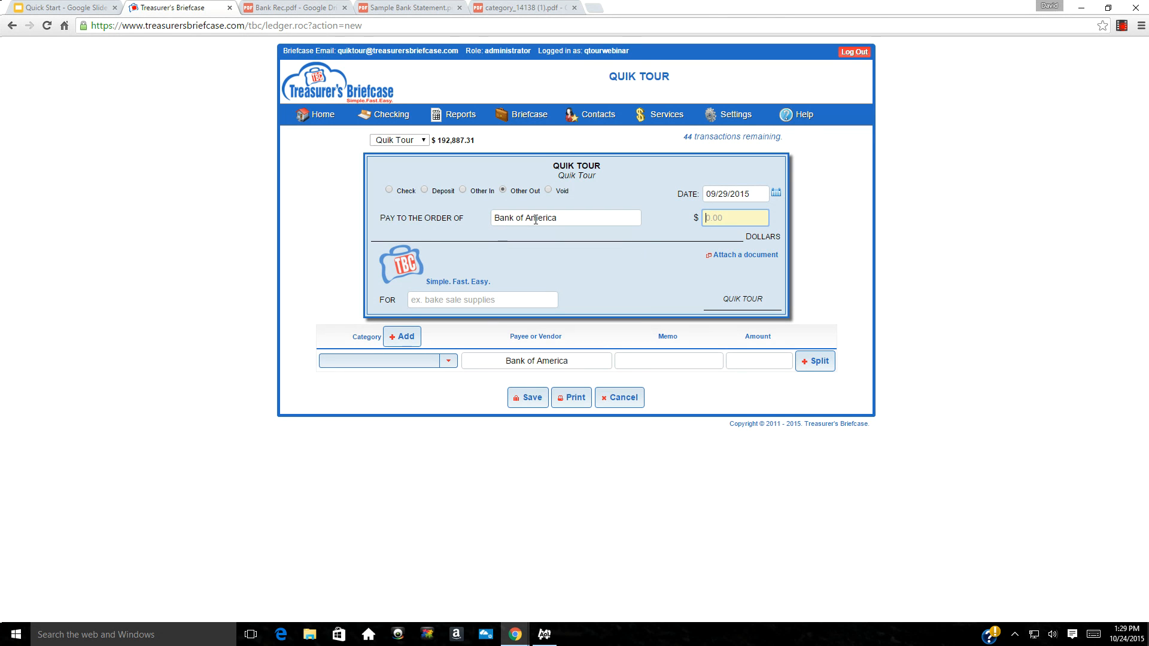
pyautogui.write('30.00')
pyautogui.click(387, 361)
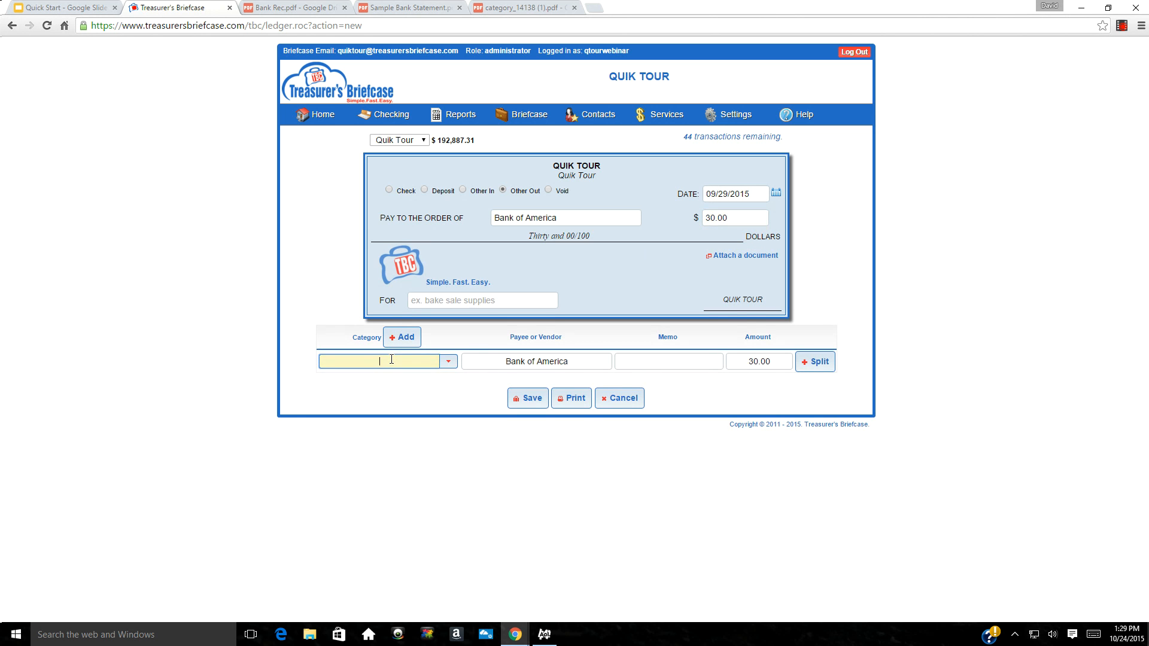
pyautogui.write('bank')
pyautogui.press('Tab')
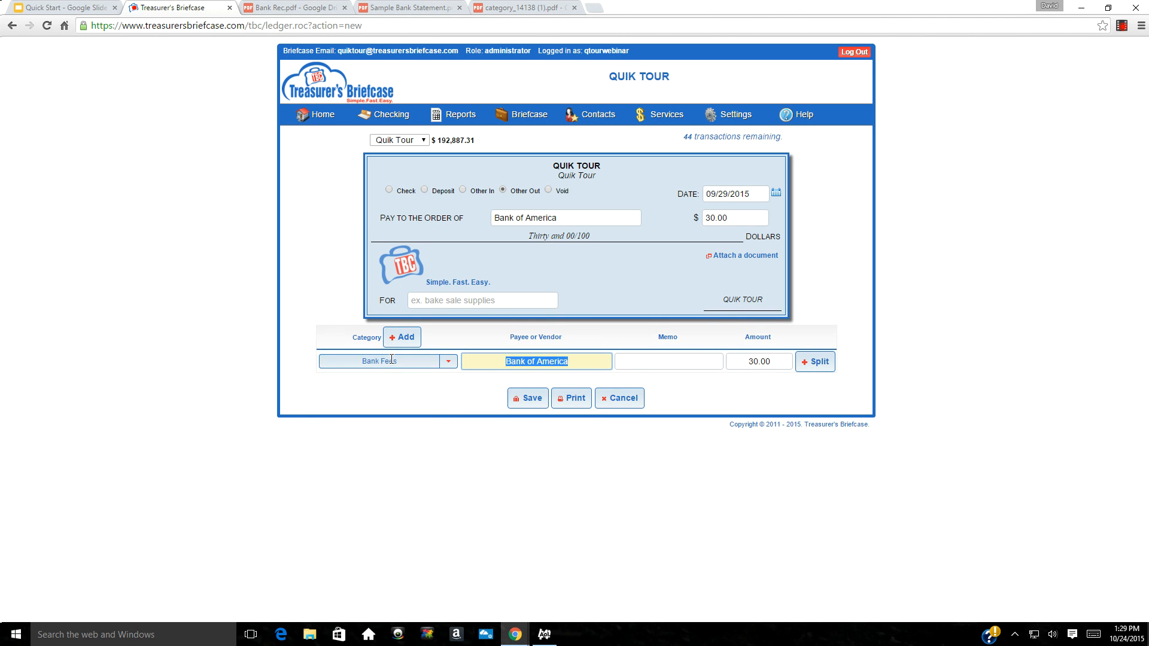
pyautogui.press('Tab')
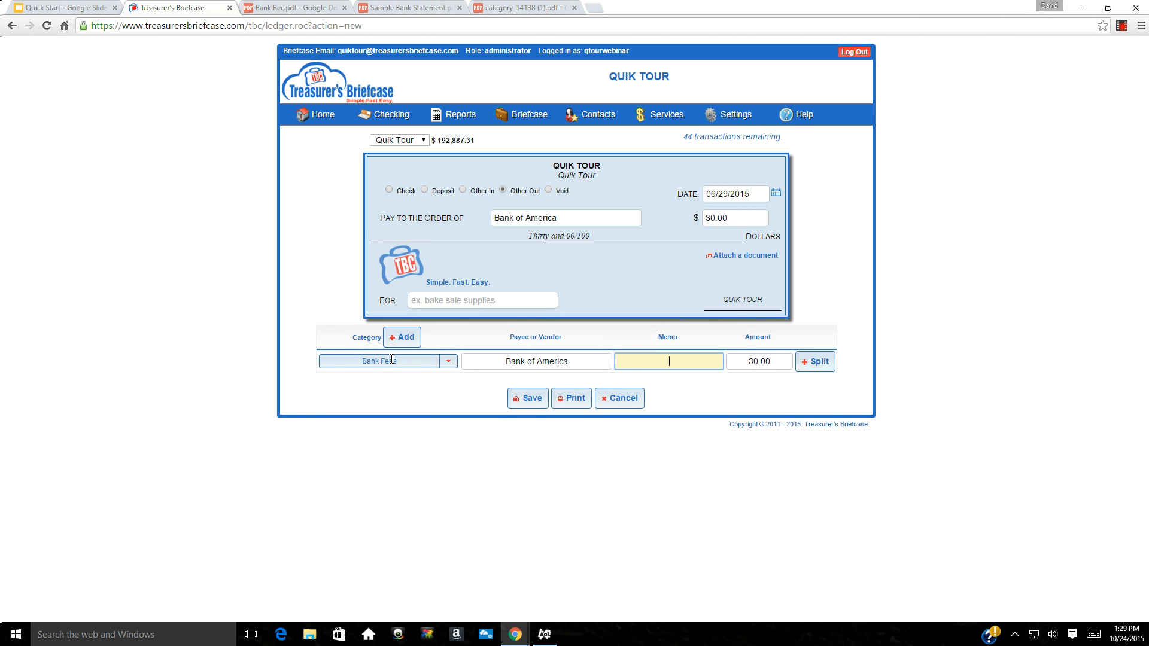
pyautogui.click(516, 405)
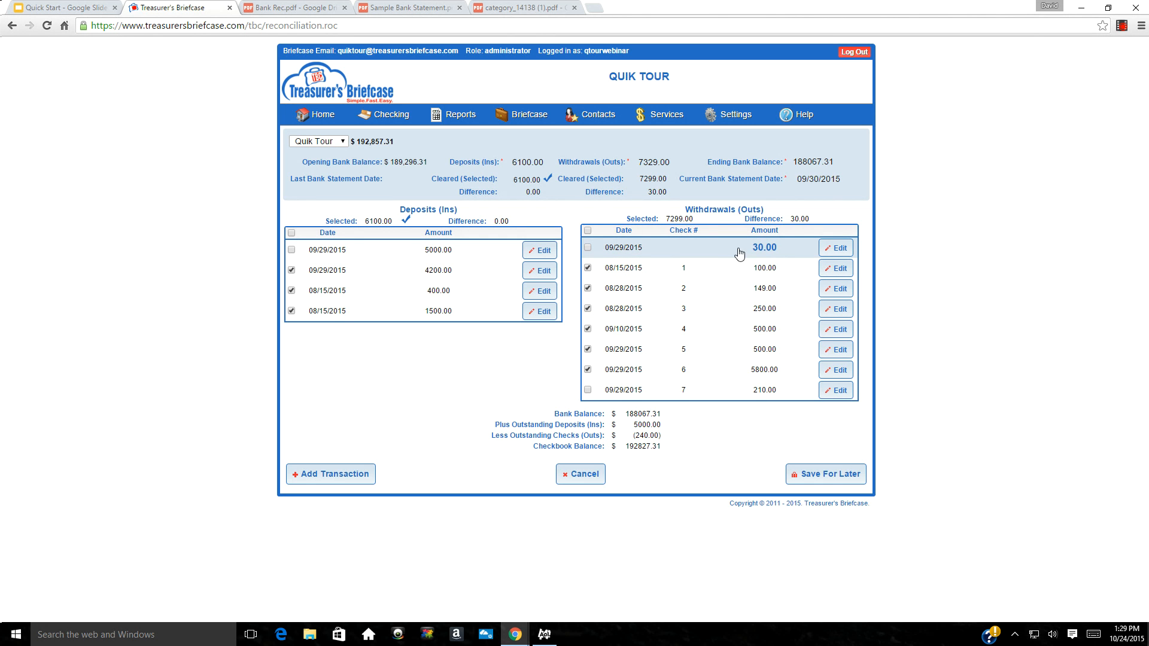
# Clear the new 30.00 bank fee so withdrawals balance at 7329.00
pyautogui.click(588, 248)
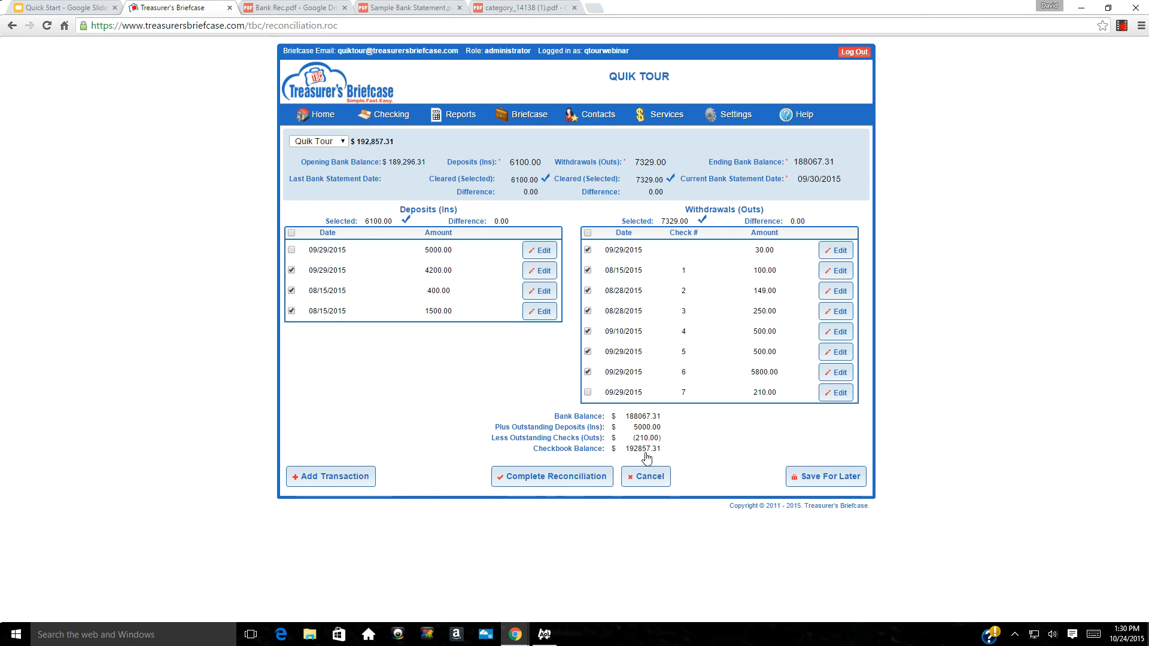
# Complete the reconciliation and open the downloaded reconciliation_7761.pdf report
pyautogui.click(567, 483)
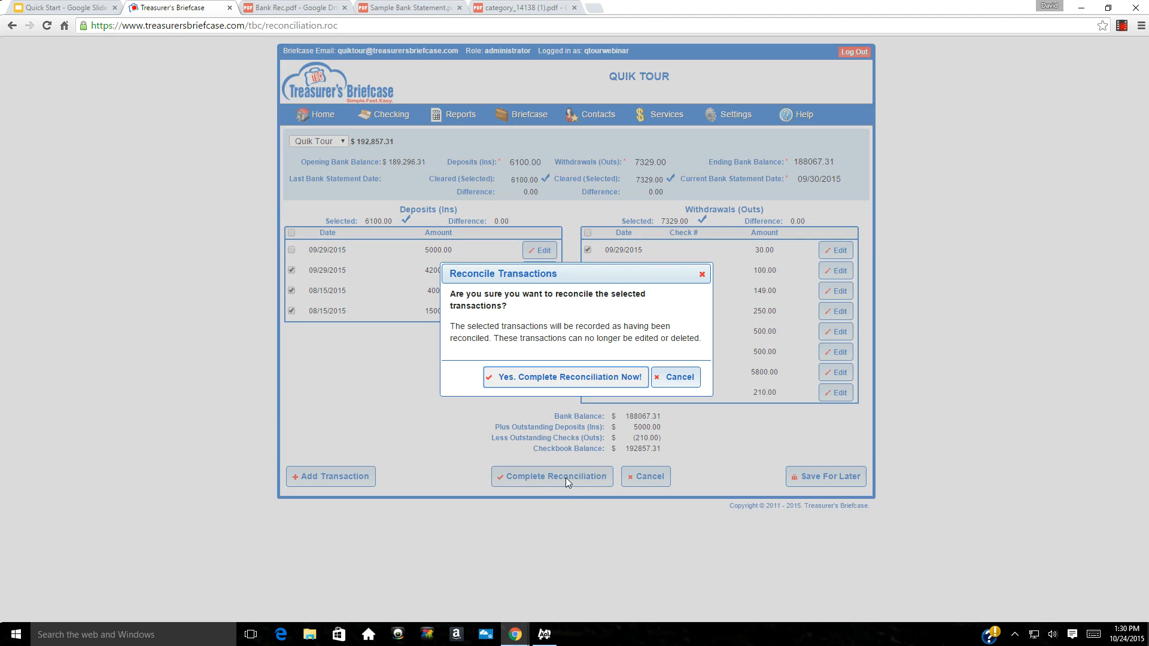
pyautogui.click(548, 381)
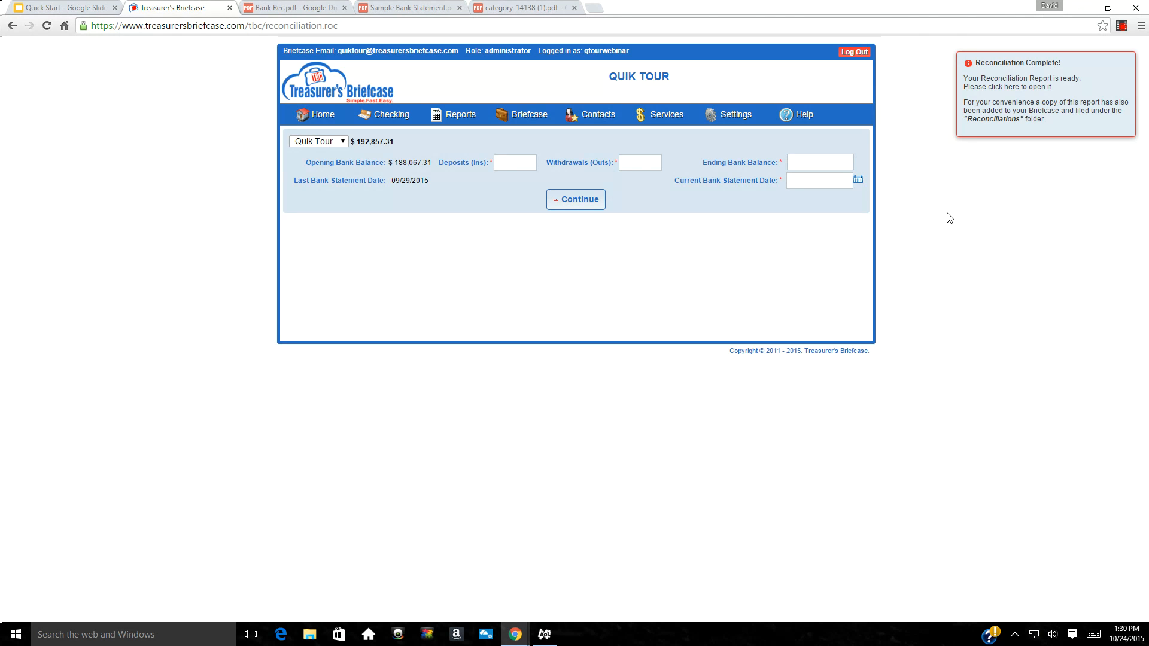
pyautogui.click(1012, 88)
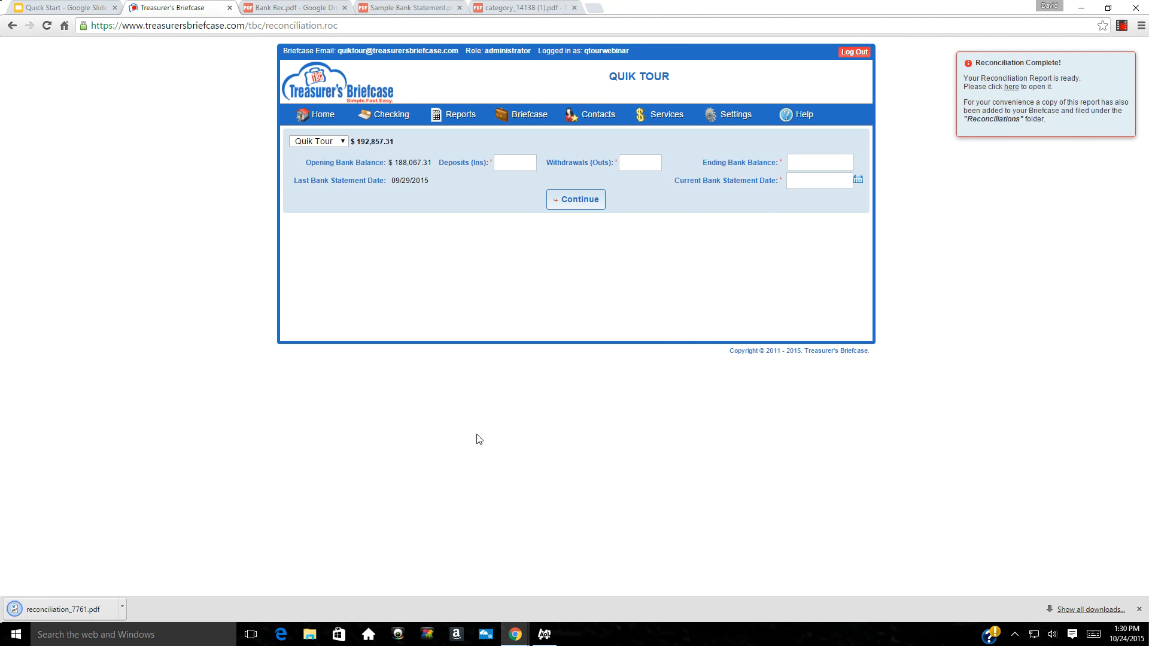
pyautogui.click(52, 611)
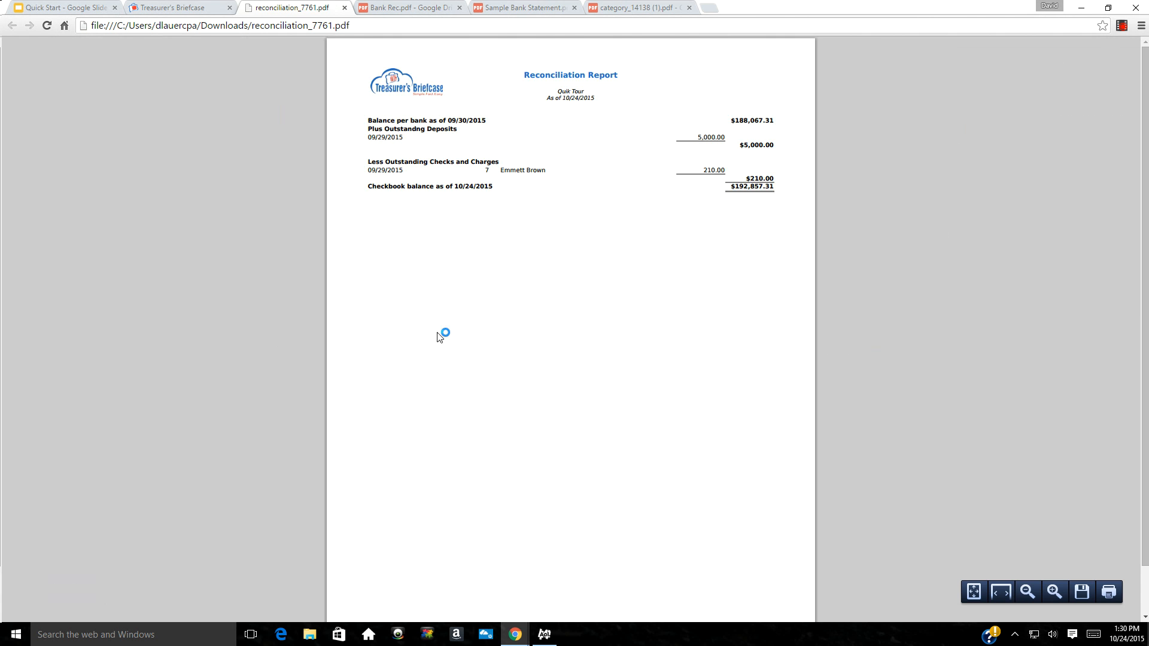
pyautogui.click(345, 8)
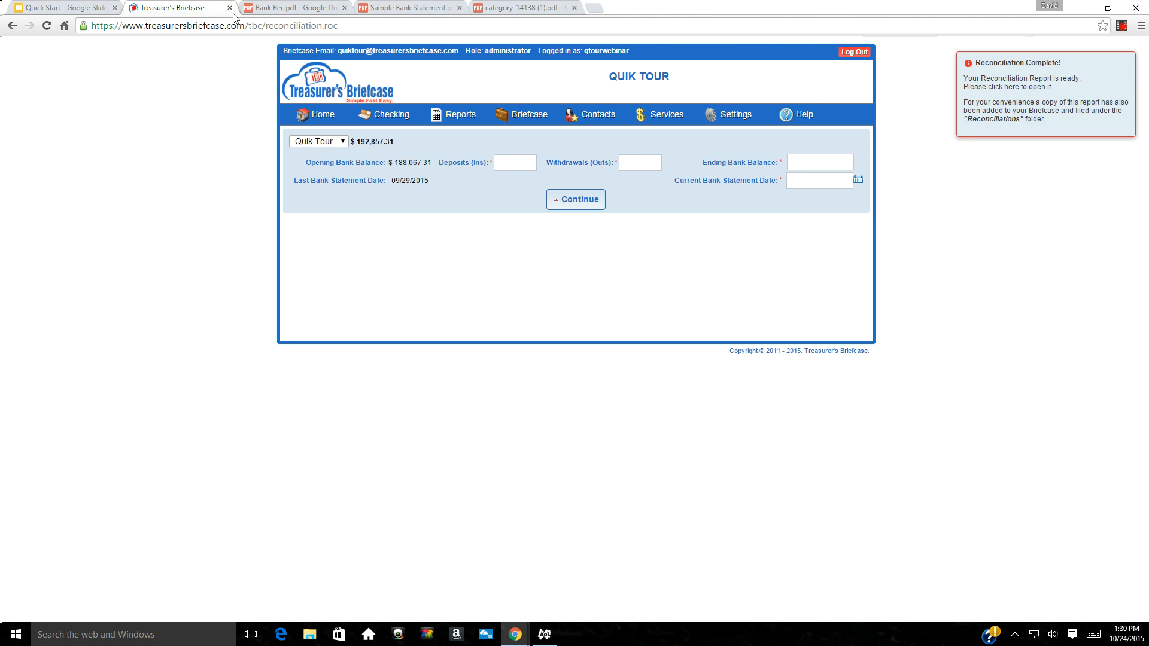
pyautogui.moveTo(380, 116)
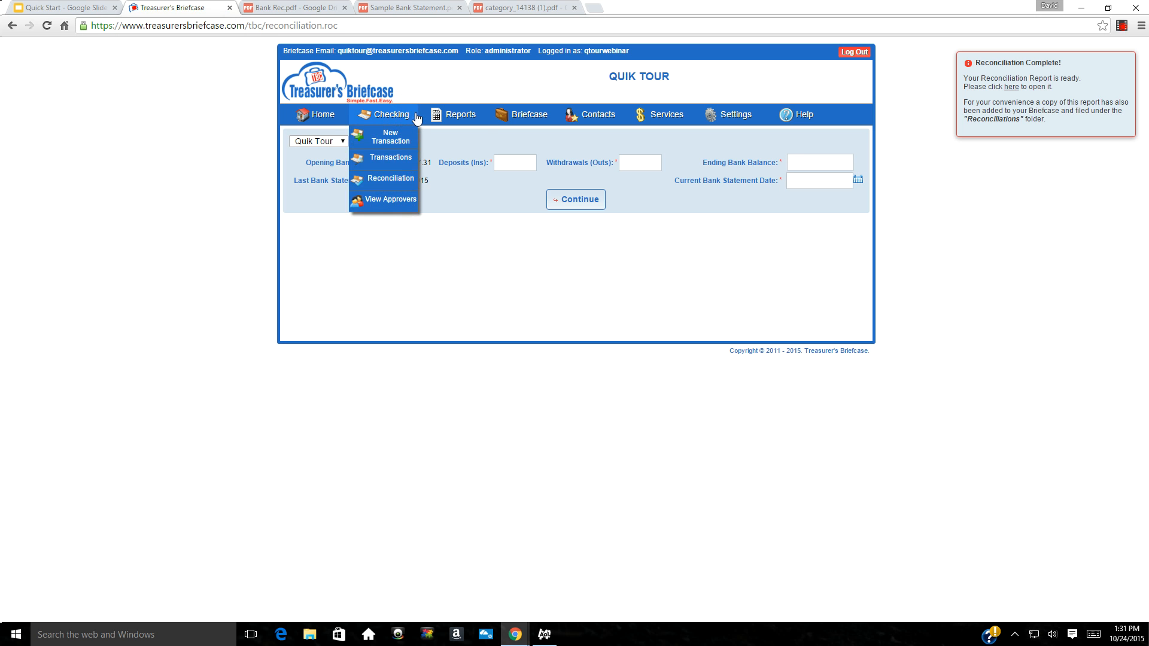
# Show the Reports menu's list of report types, Activity through Custom Reports
pyautogui.moveTo(421, 111)
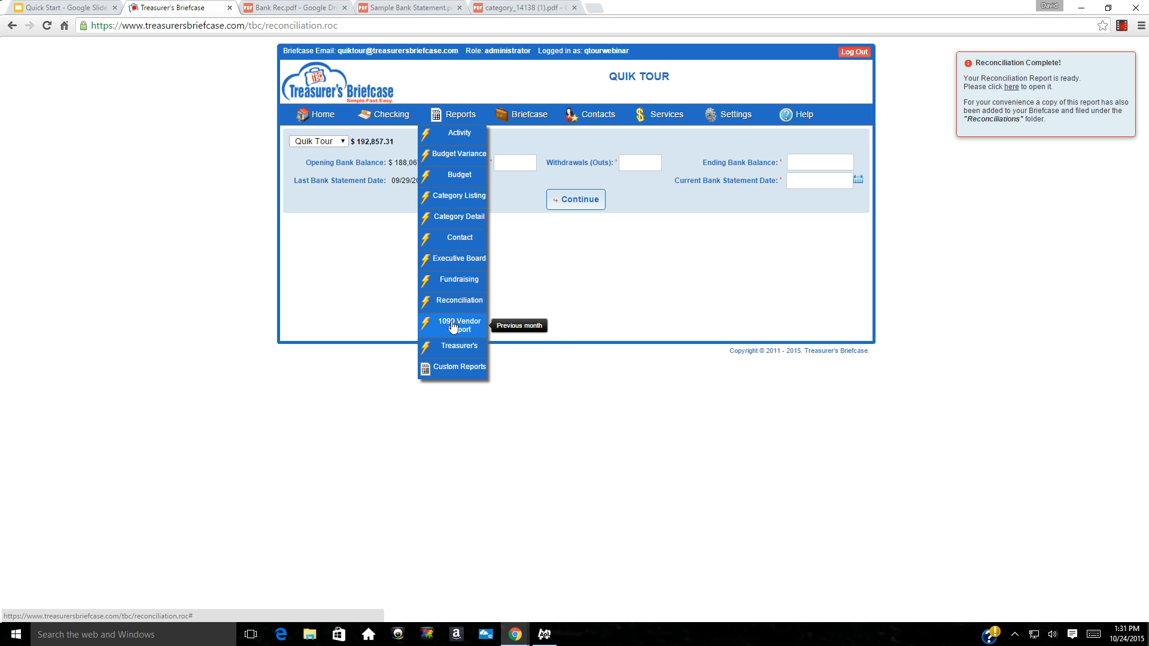
# Generate an Activity report for fiscal year 09/01/2015–08/31/2016 and open activity_7895.pdf
pyautogui.click(449, 371)
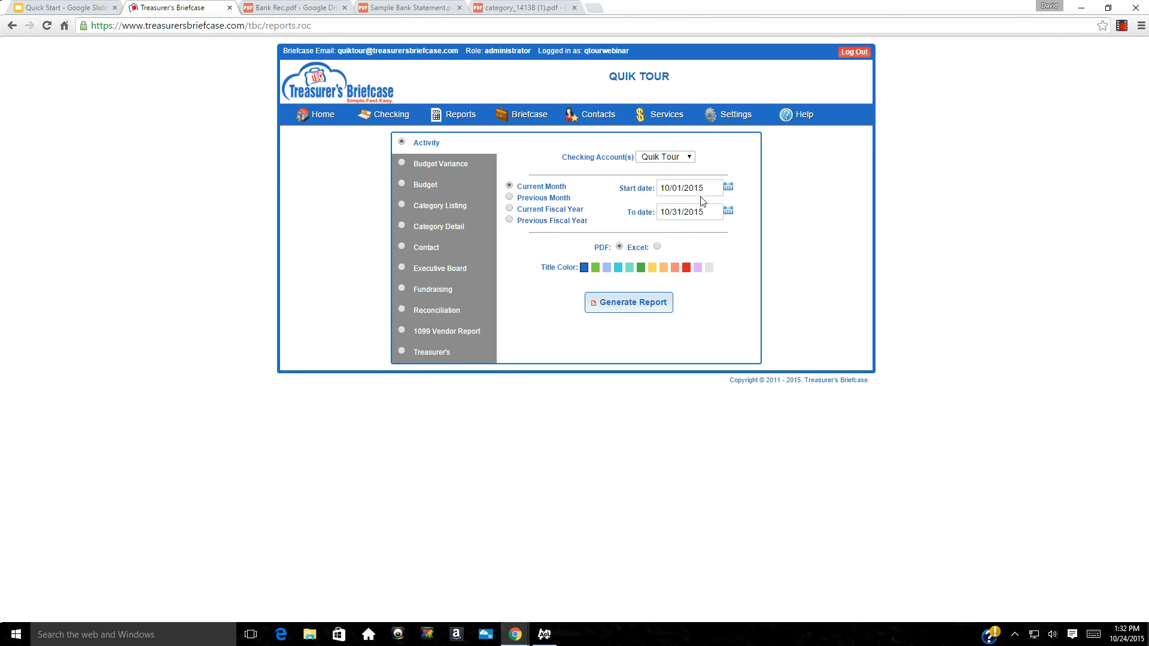
pyautogui.click(510, 209)
pyautogui.click(630, 299)
pyautogui.click(612, 307)
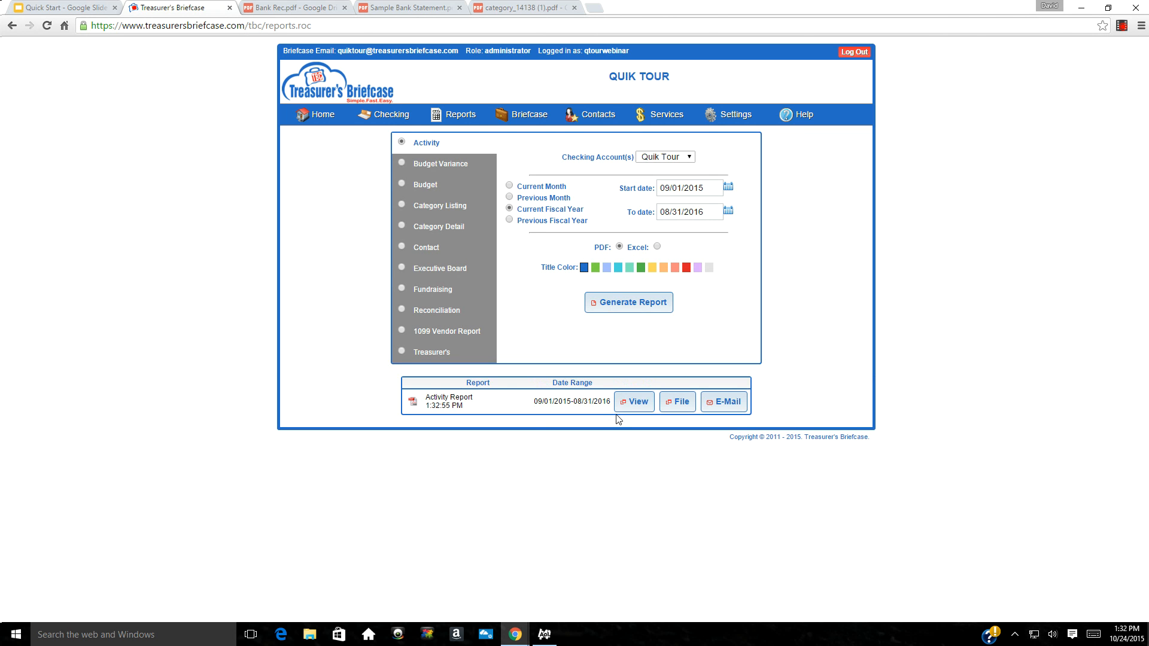
pyautogui.click(618, 411)
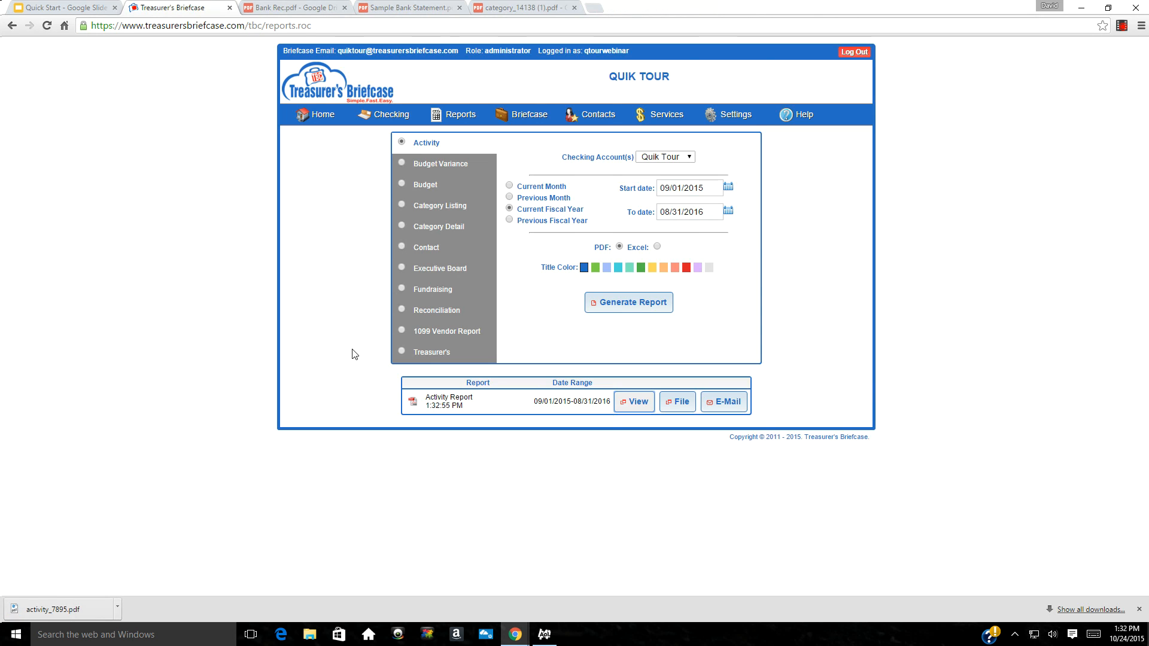
pyautogui.click(44, 613)
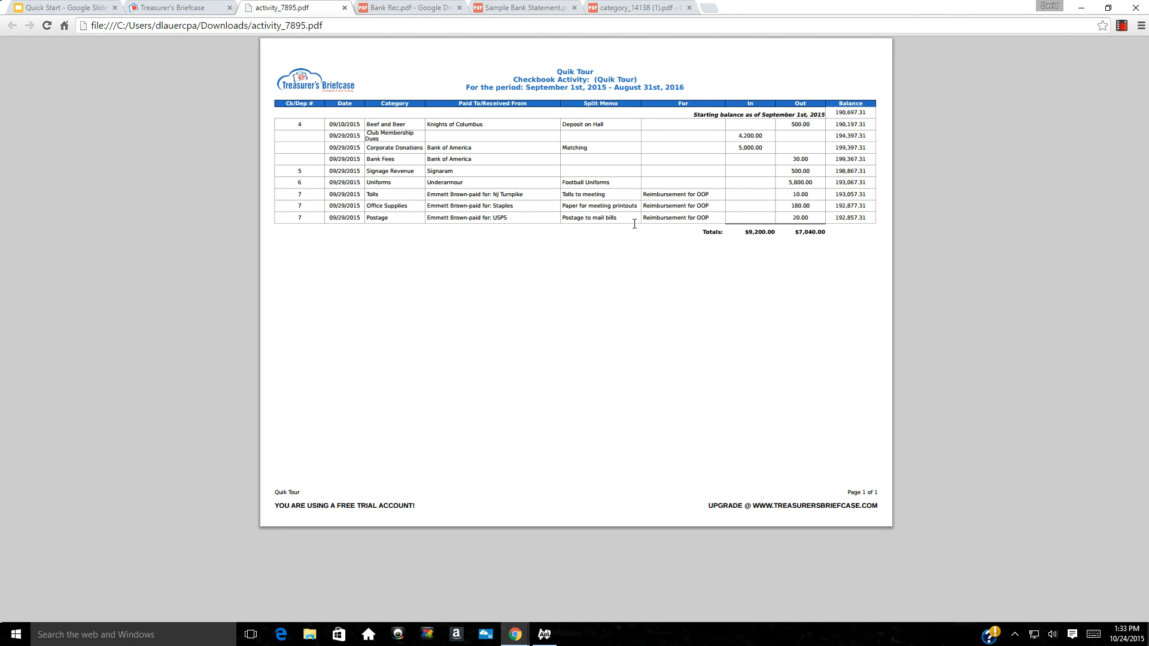
# Close the Activity report PDF after reviewing its nine transactions
pyautogui.click(344, 8)
# Generate the Budget Variance report, review budget_7949.pdf, then close it
pyautogui.click(402, 163)
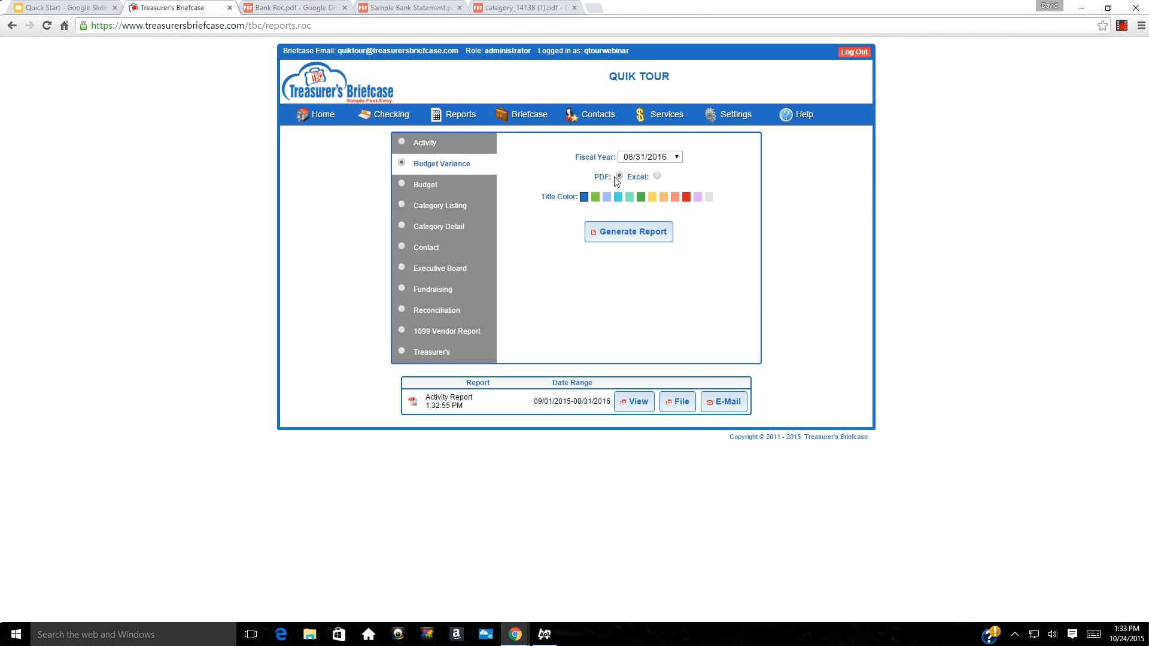
pyautogui.click(602, 237)
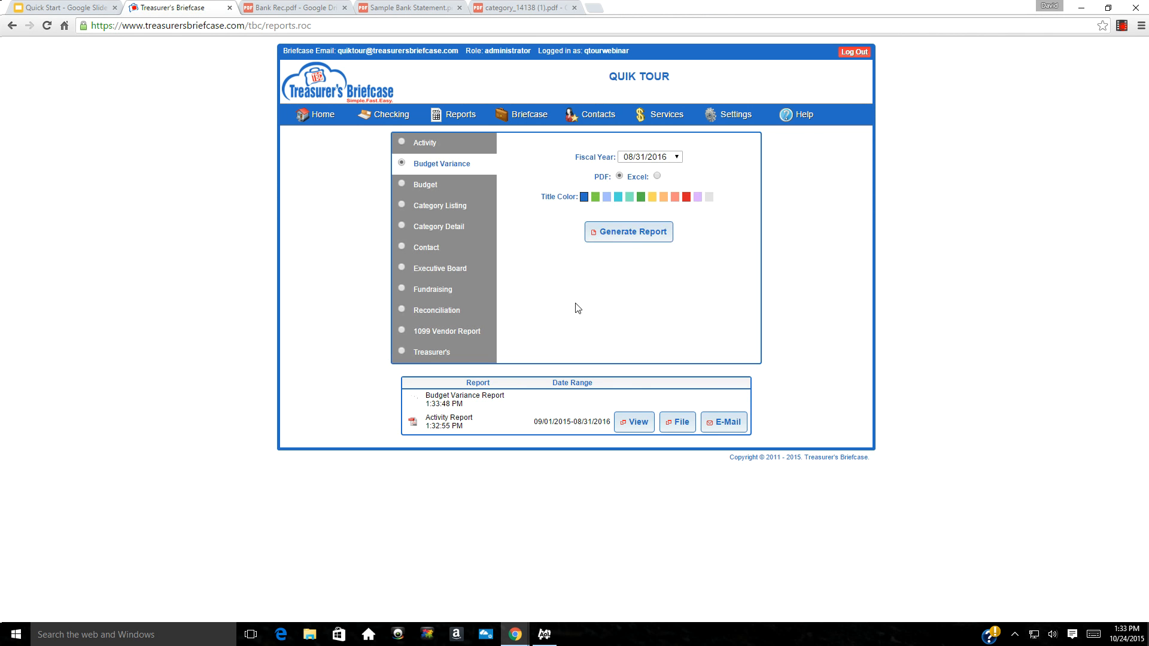
pyautogui.click(637, 404)
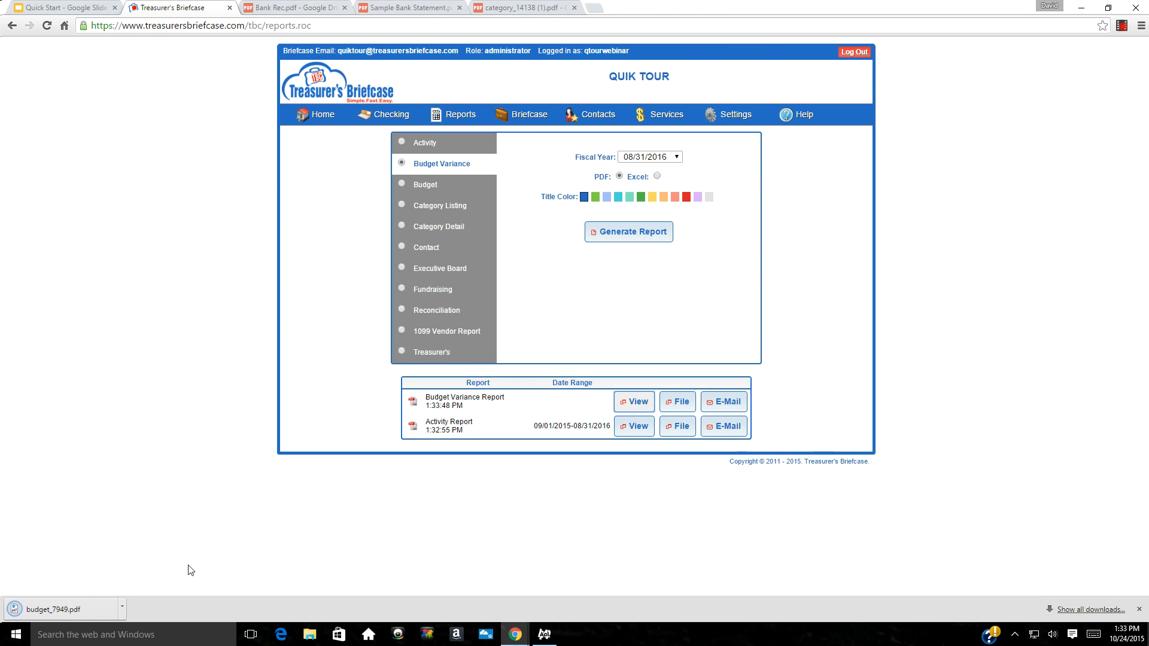
pyautogui.click(66, 610)
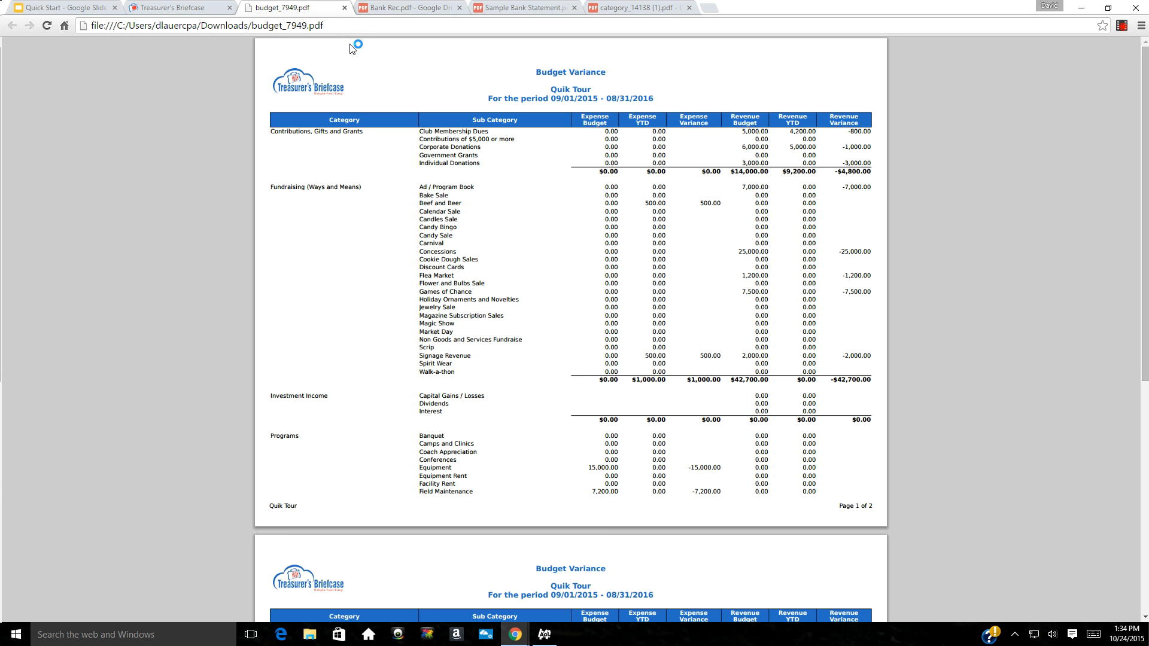
pyautogui.click(344, 8)
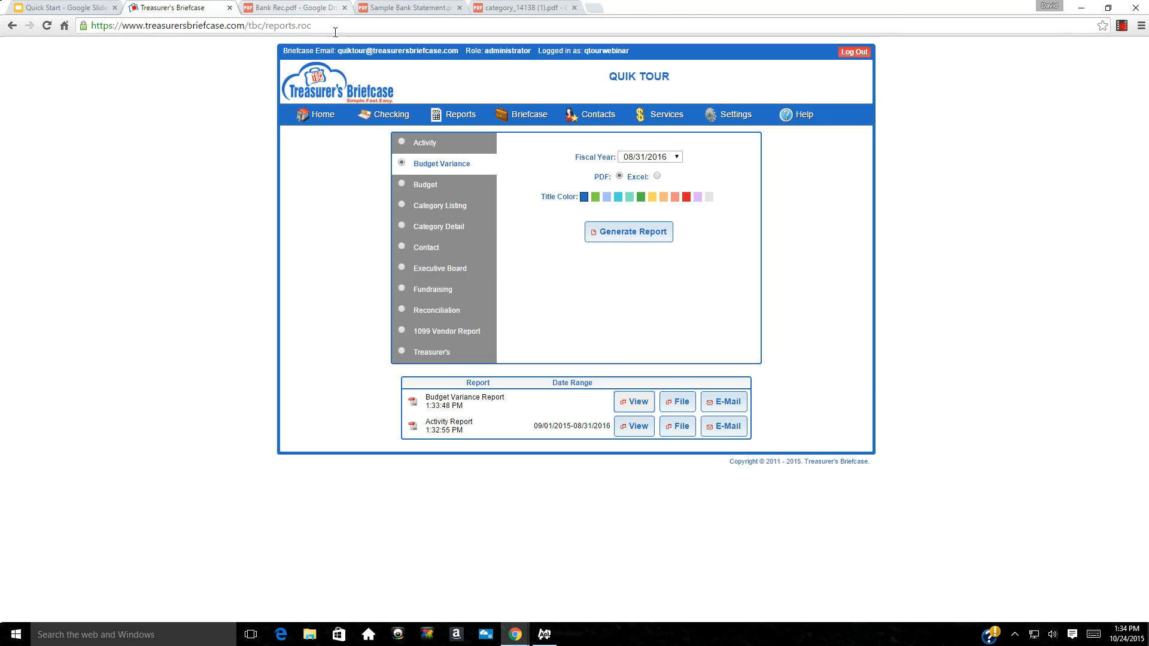
# Generate the Category Detail report, review category_detail_8001.pdf, then close it
pyautogui.click(400, 230)
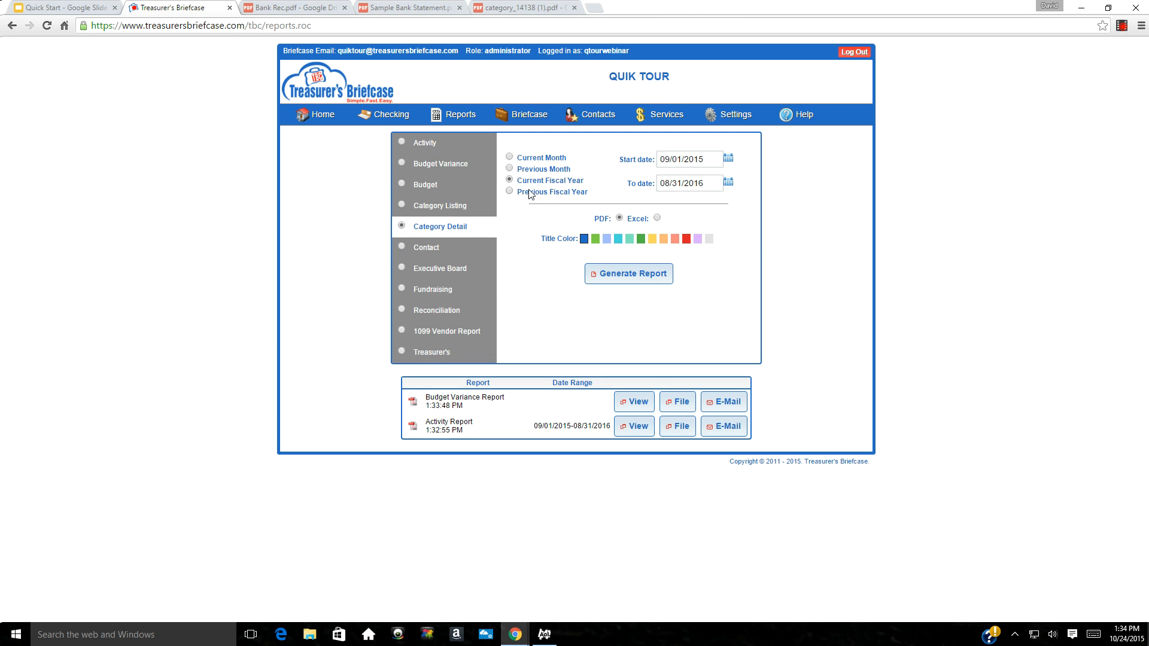
pyautogui.click(621, 279)
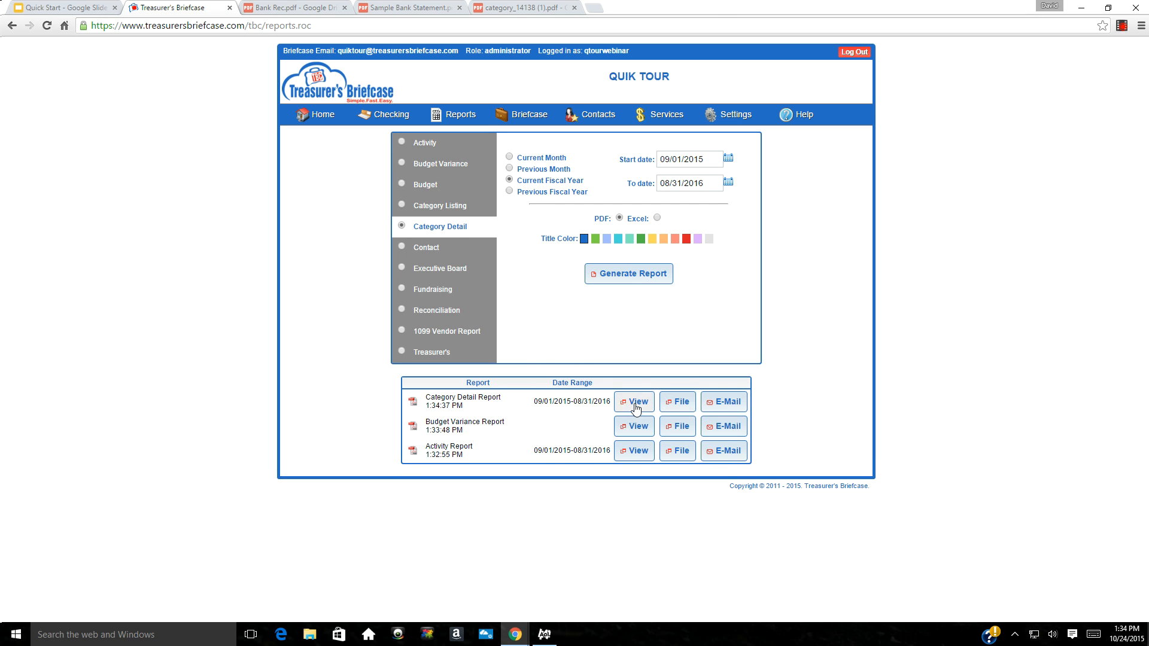
pyautogui.click(634, 401)
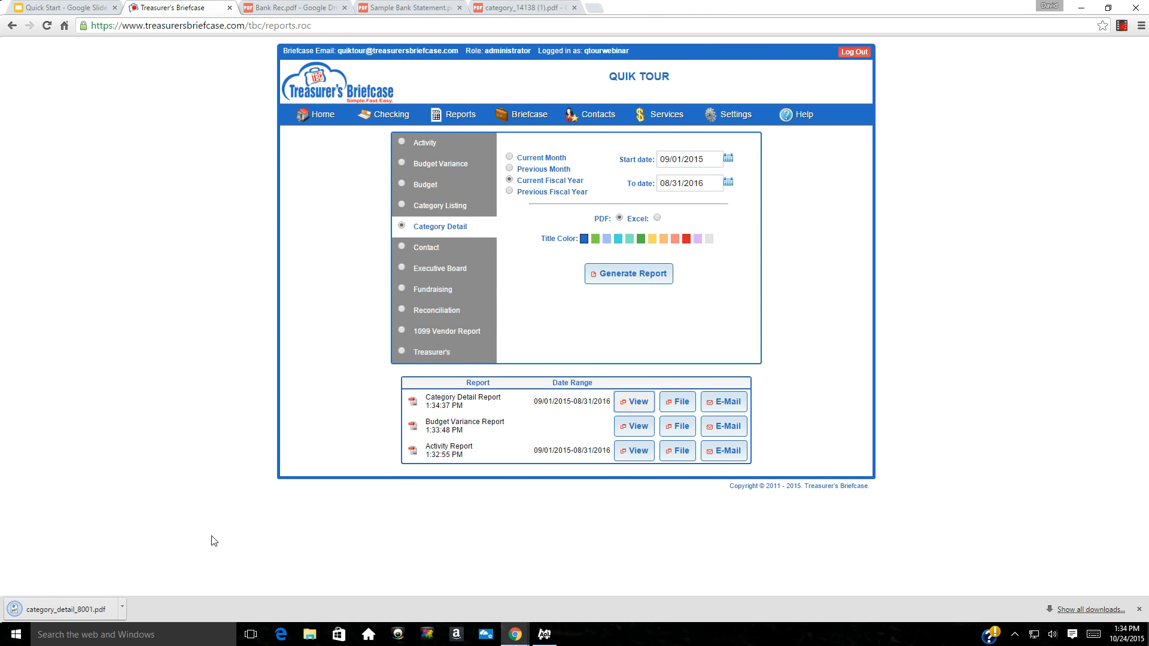
pyautogui.click(60, 611)
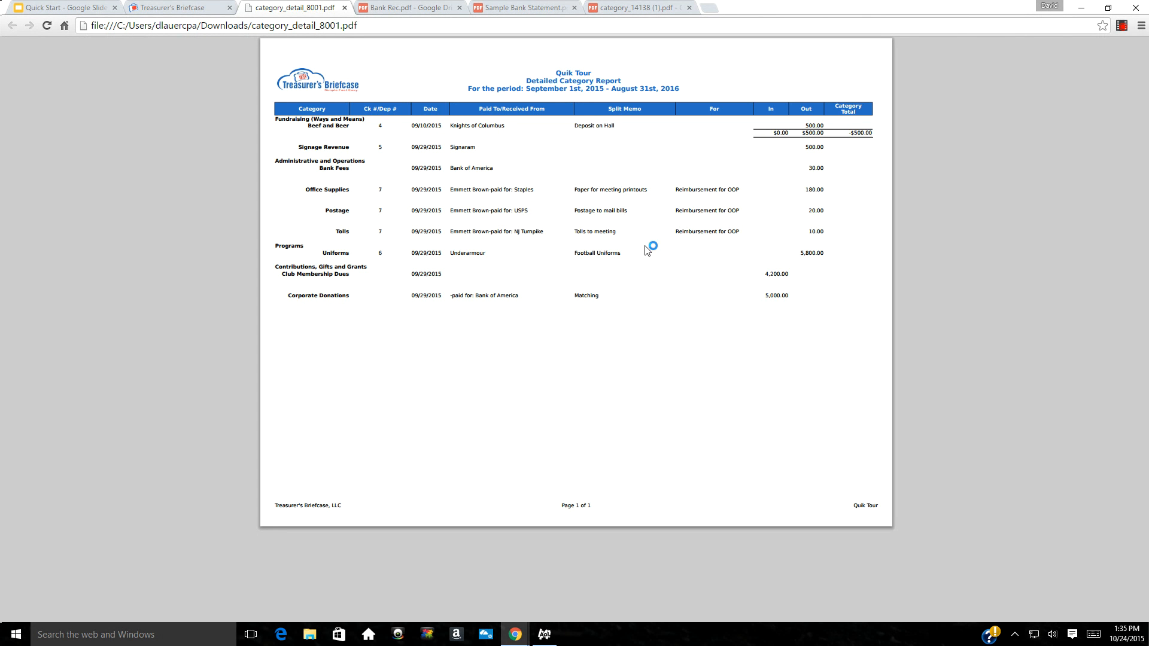
pyautogui.click(343, 8)
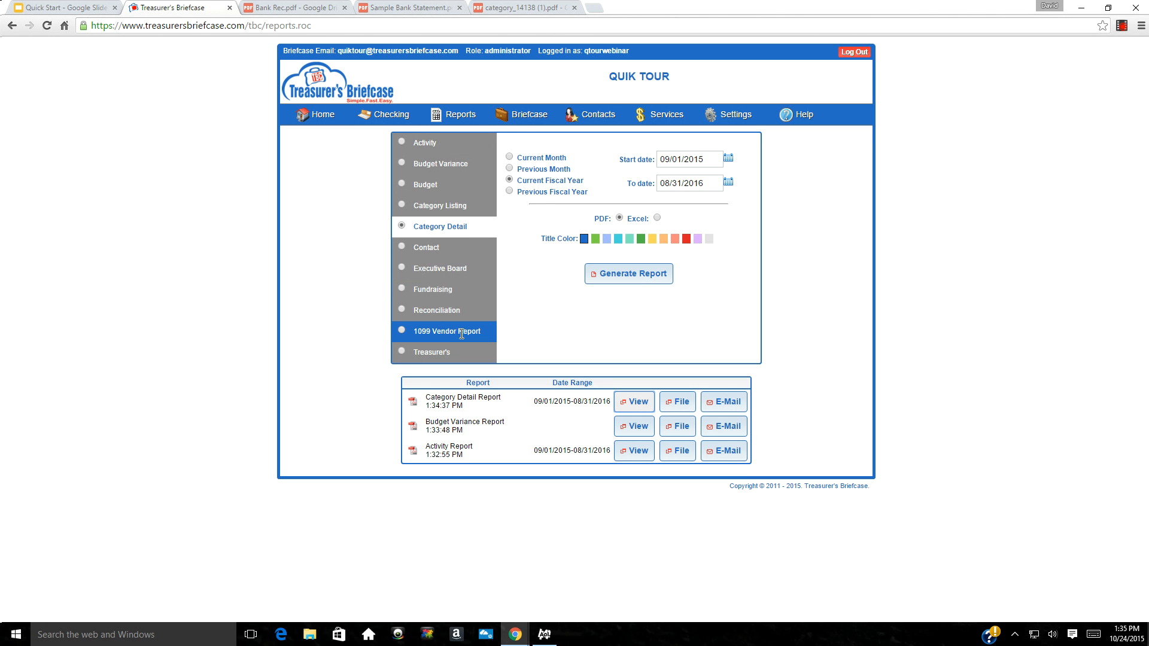
# Generate the Treasurer's Report for 09/01/2015–08/31/2016 and review treasurers_8067.pdf before closing it
pyautogui.click(400, 355)
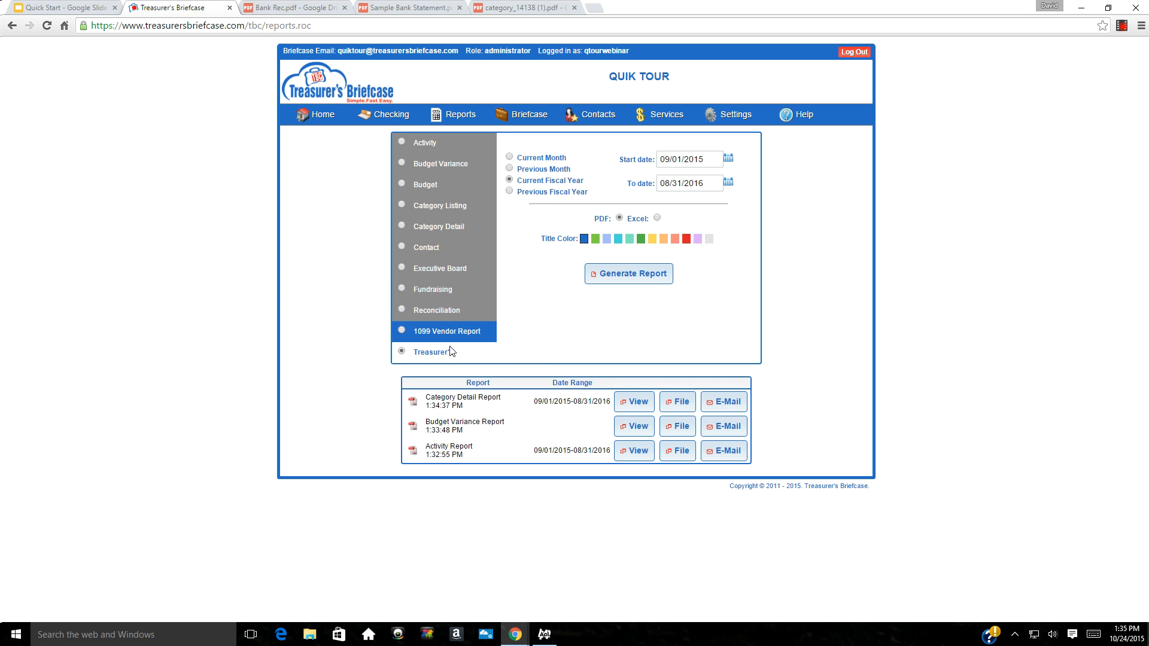
pyautogui.click(614, 279)
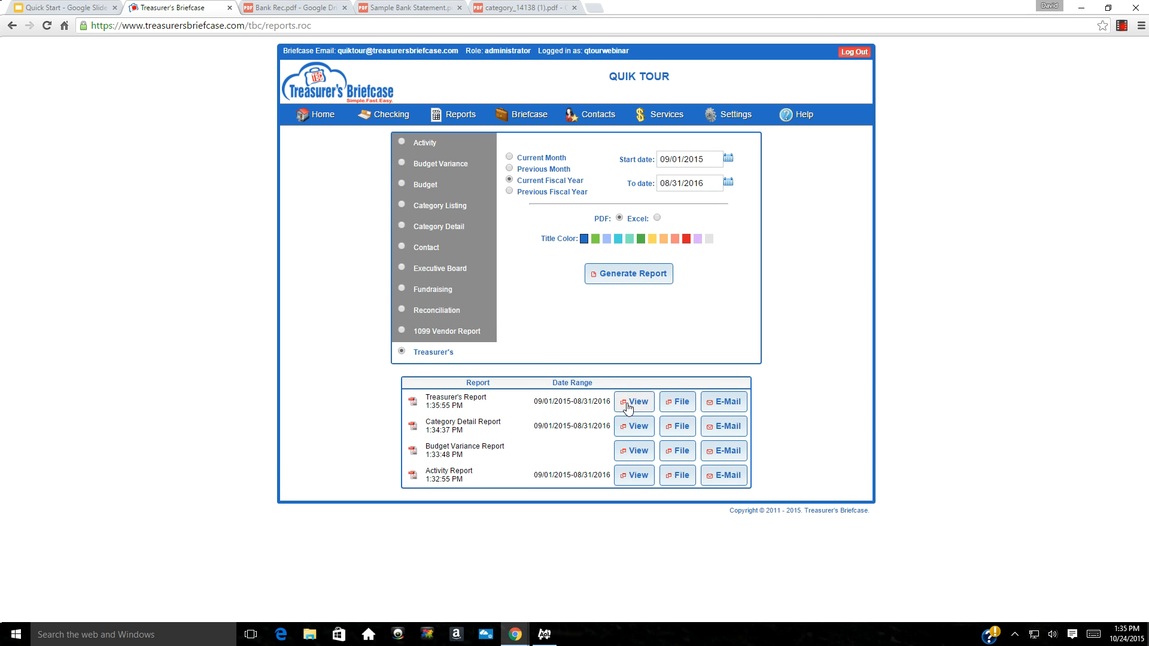
pyautogui.click(627, 409)
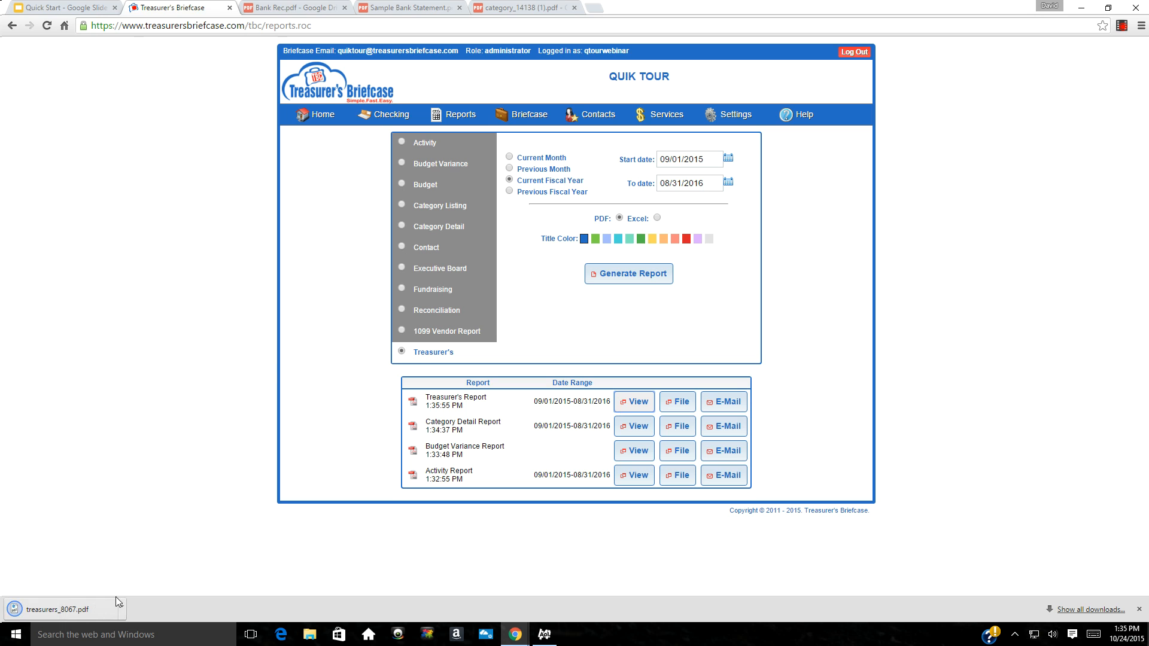
pyautogui.click(91, 613)
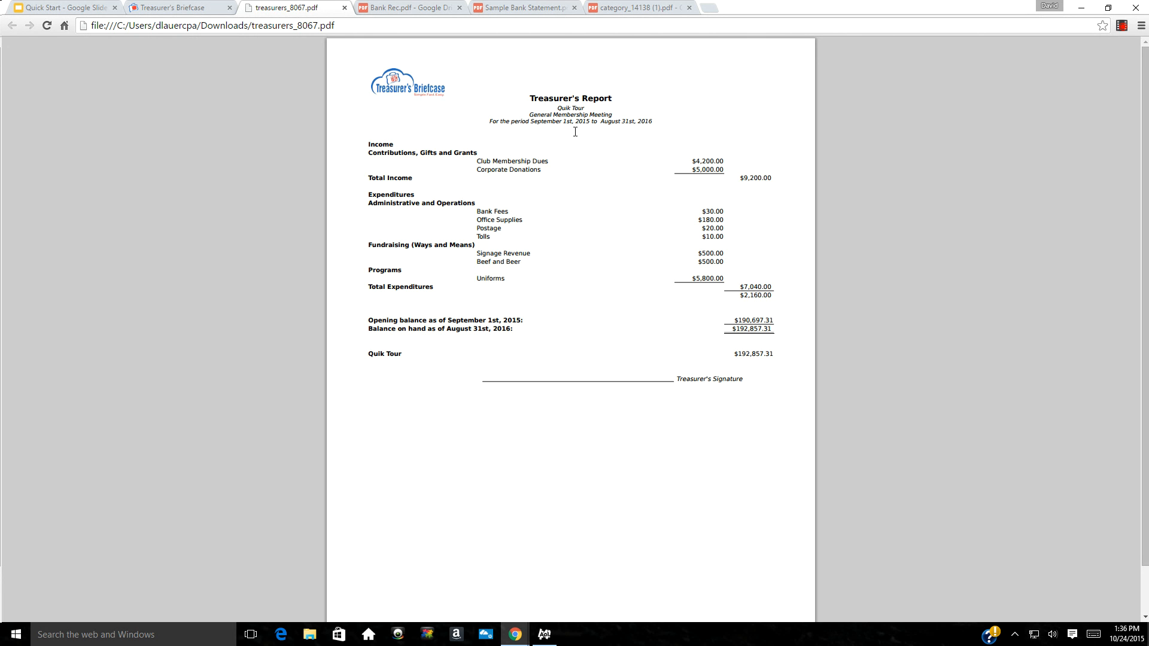
pyautogui.click(344, 8)
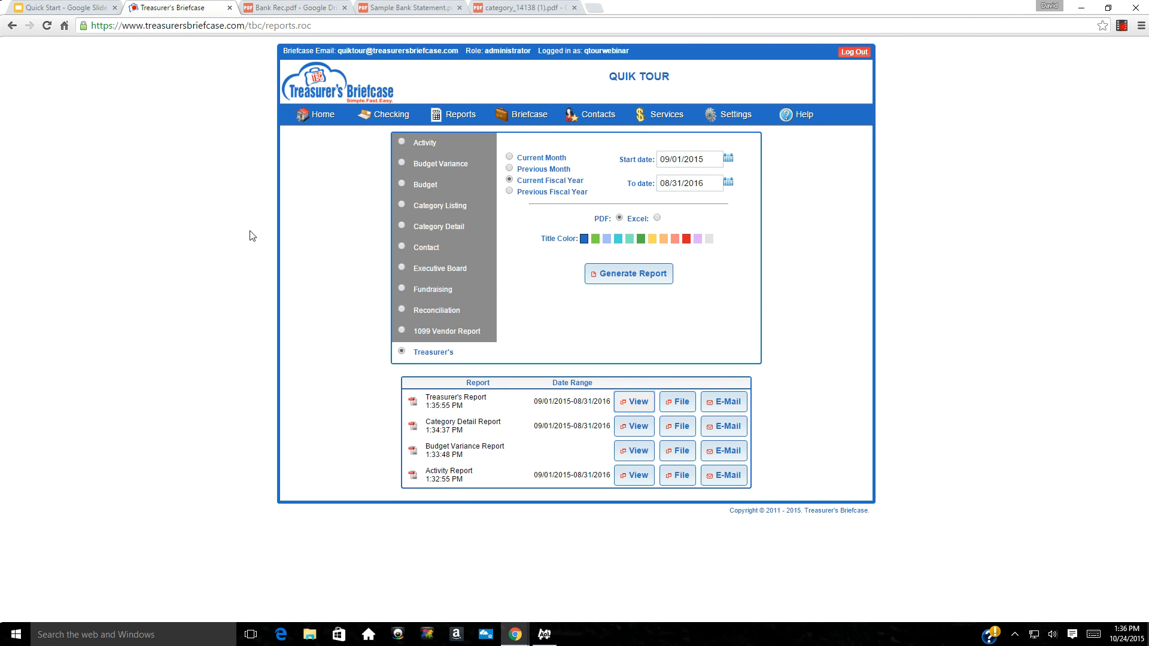
# File the Treasurer's Report into the briefcase, then e-mail it to the autofilled recipient address
pyautogui.click(680, 407)
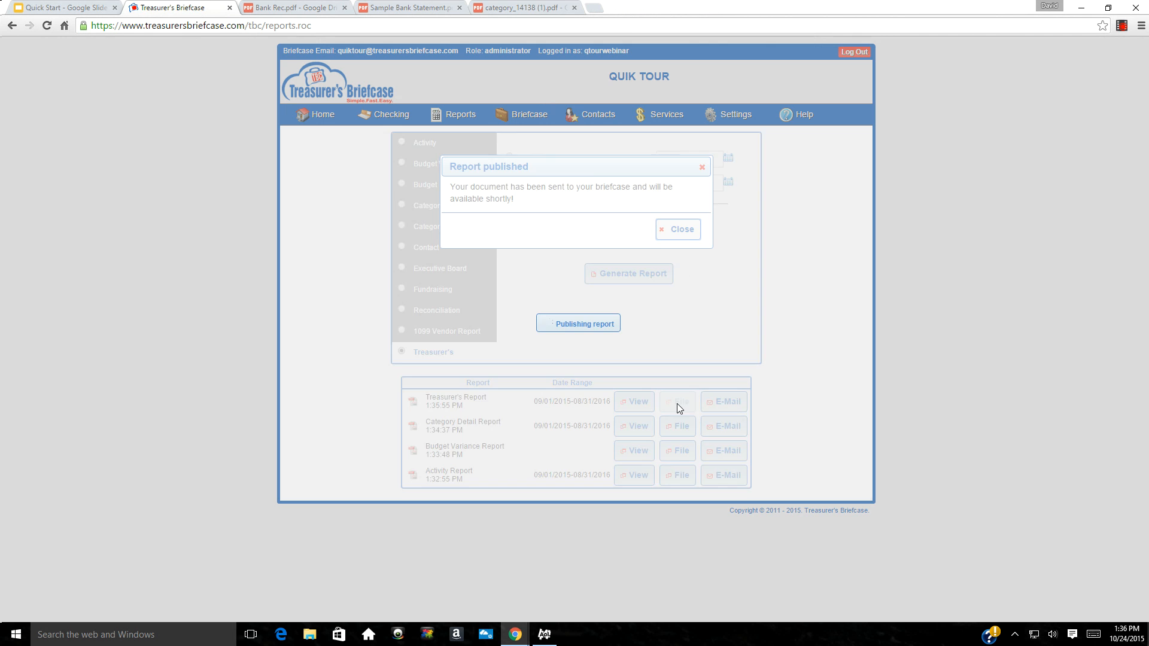
pyautogui.click(674, 231)
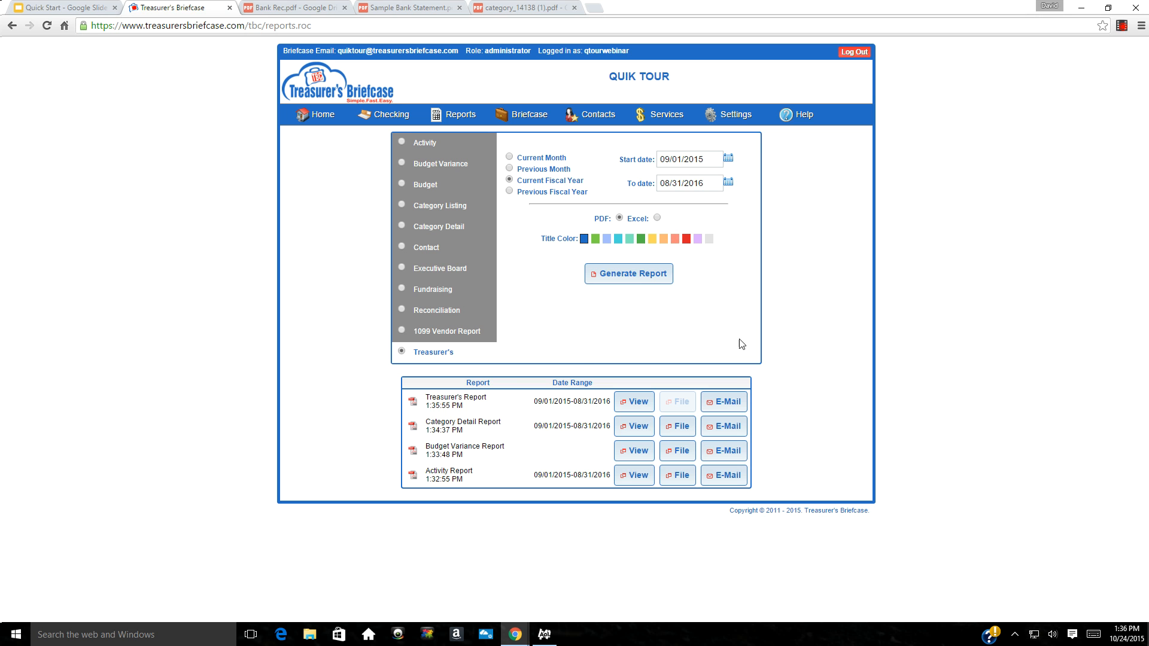
pyautogui.click(717, 403)
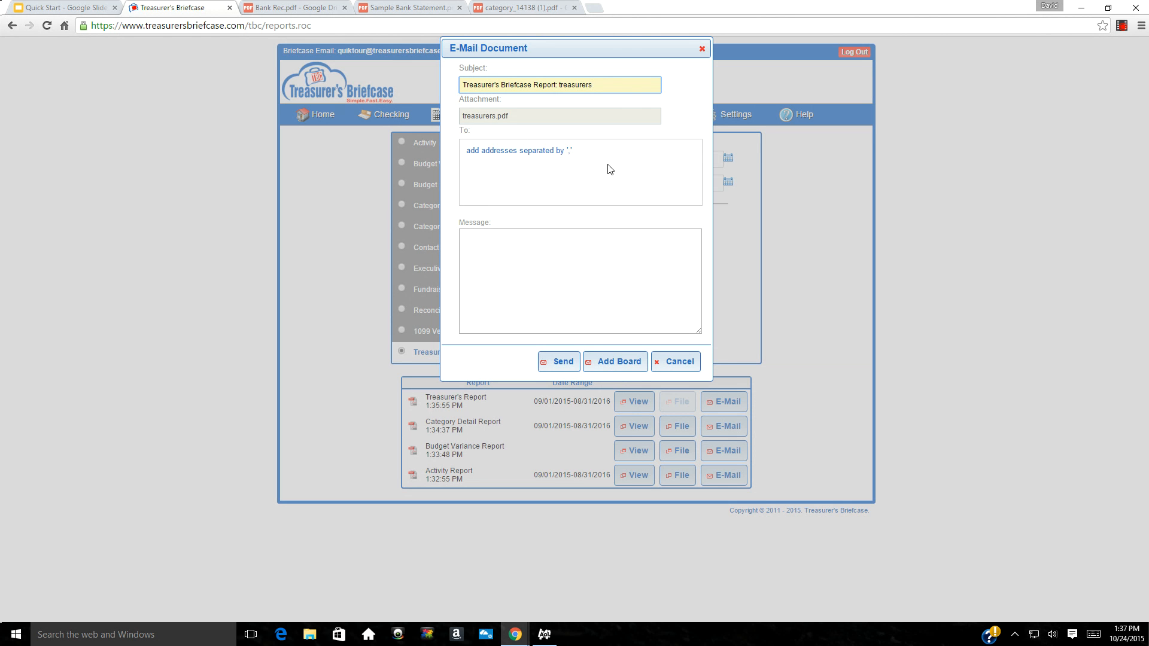
pyautogui.click(516, 151)
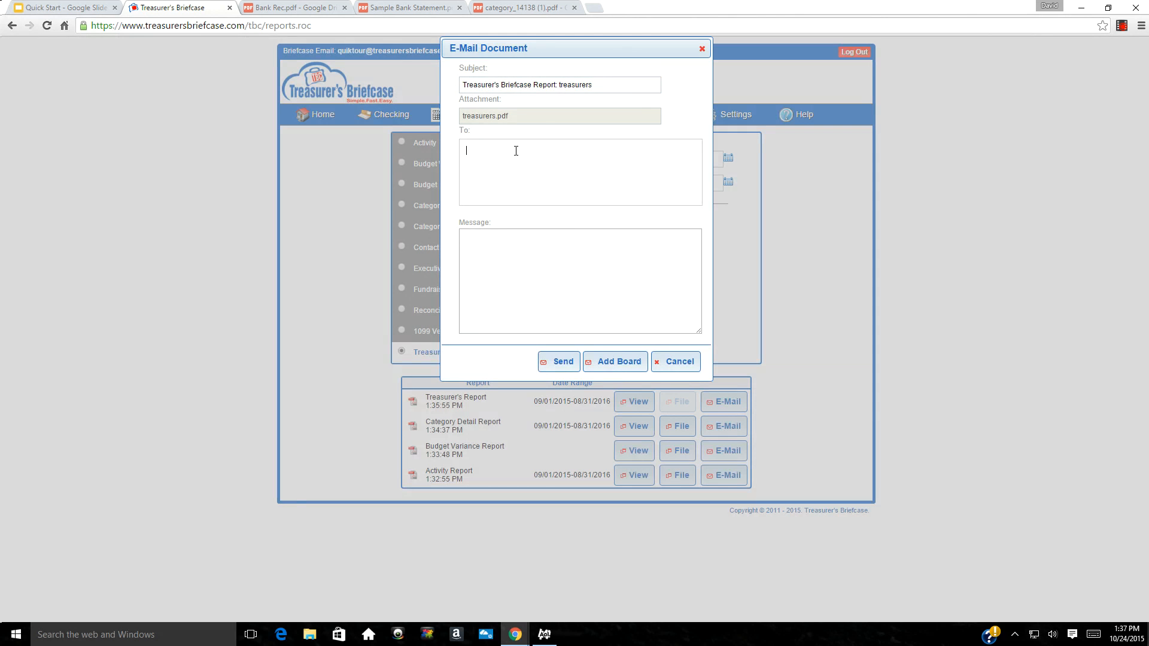
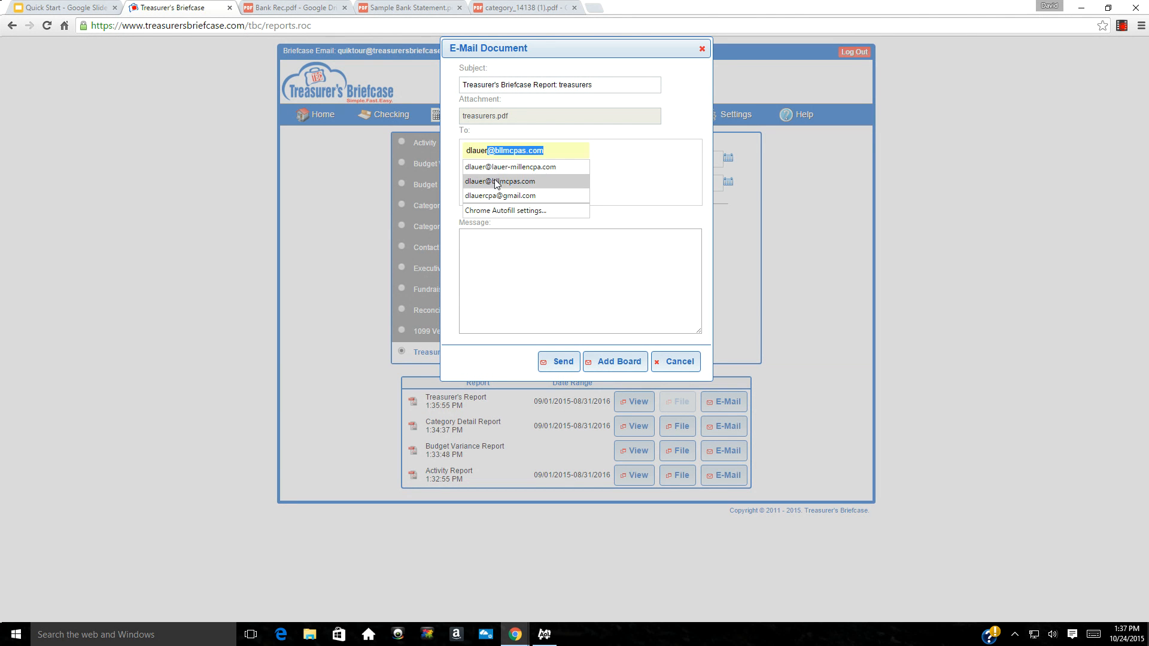
pyautogui.click(496, 181)
pyautogui.click(562, 363)
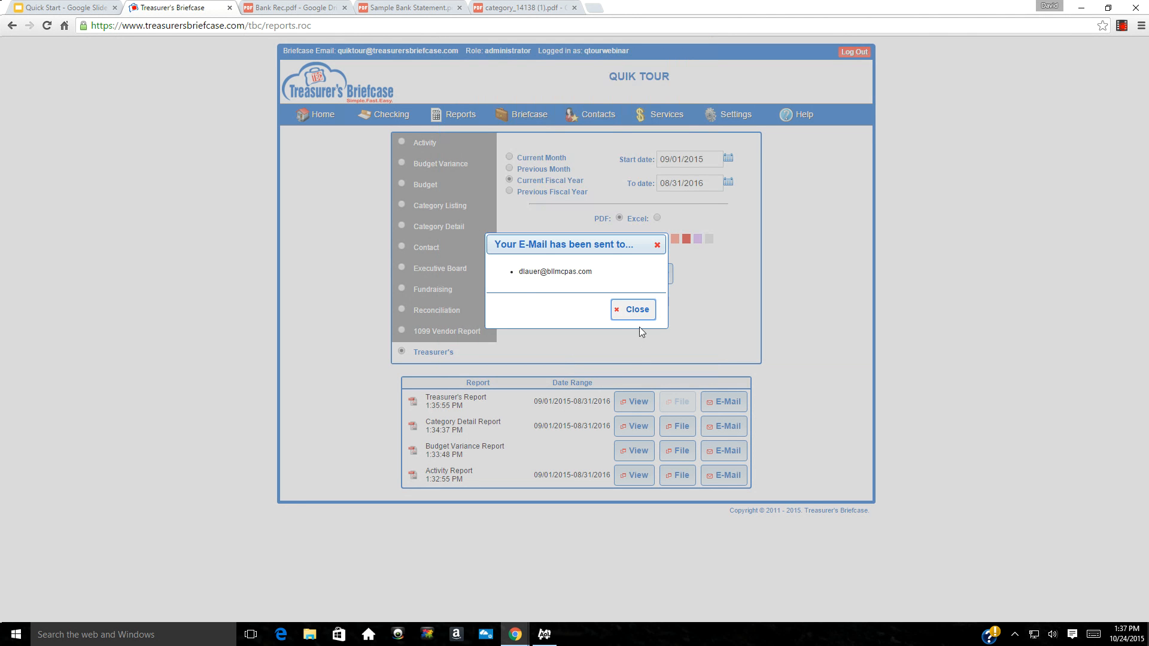
pyautogui.click(630, 312)
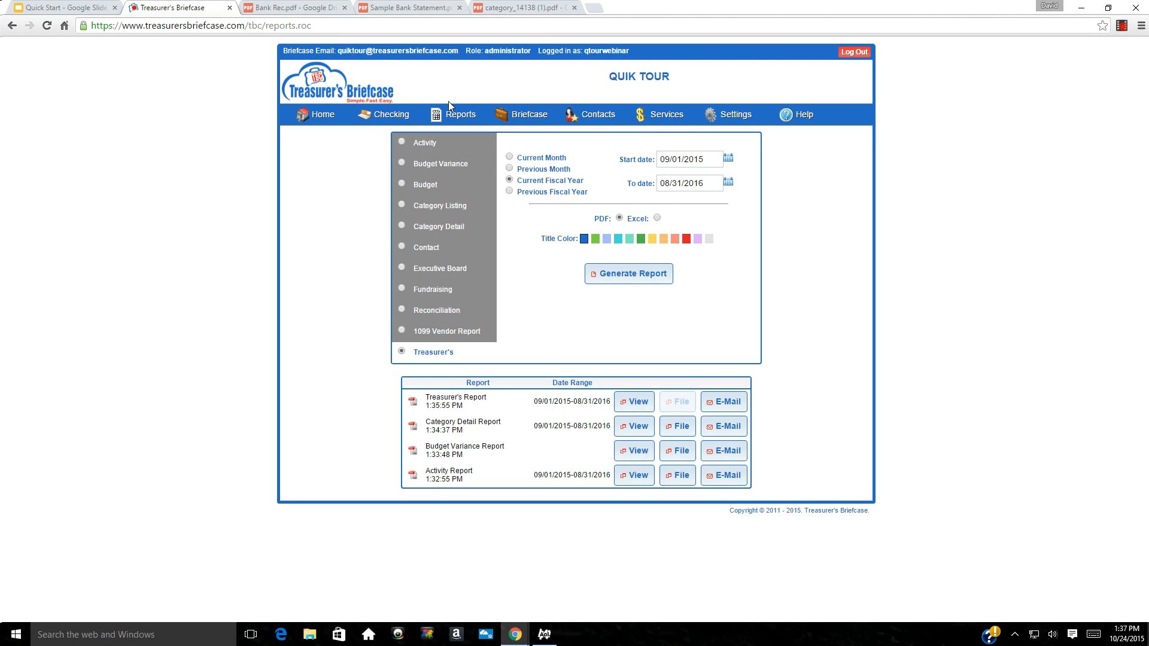
# Show My Documents with the filed treasurers_2015-09-01_2016-08-31 report and Reconciliations folder
pyautogui.click(509, 122)
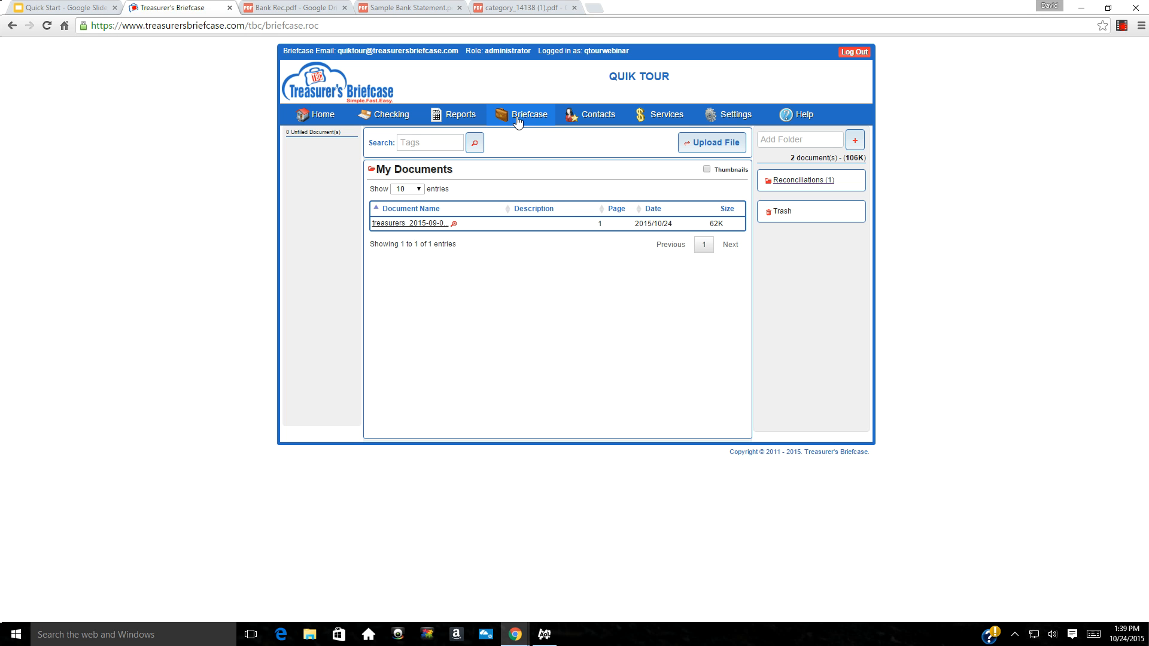
pyautogui.click(516, 120)
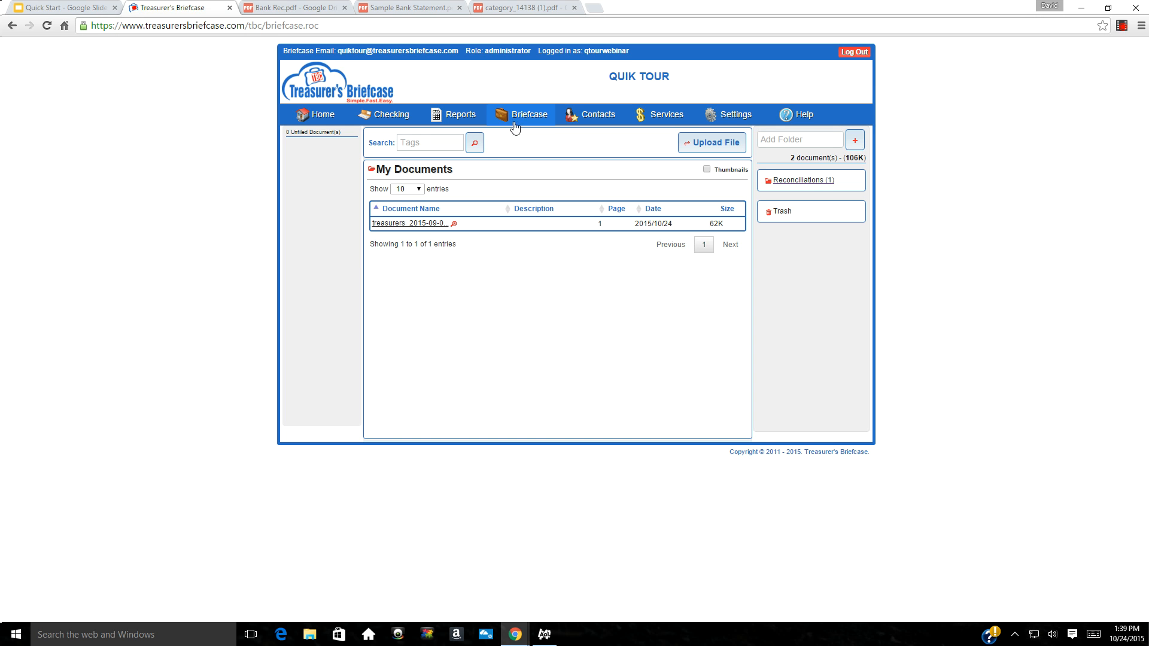
# Add the tag 'Sept 2015' to the treasurers_2015-09-01_2016-08-31 document and save it
pyautogui.click(453, 225)
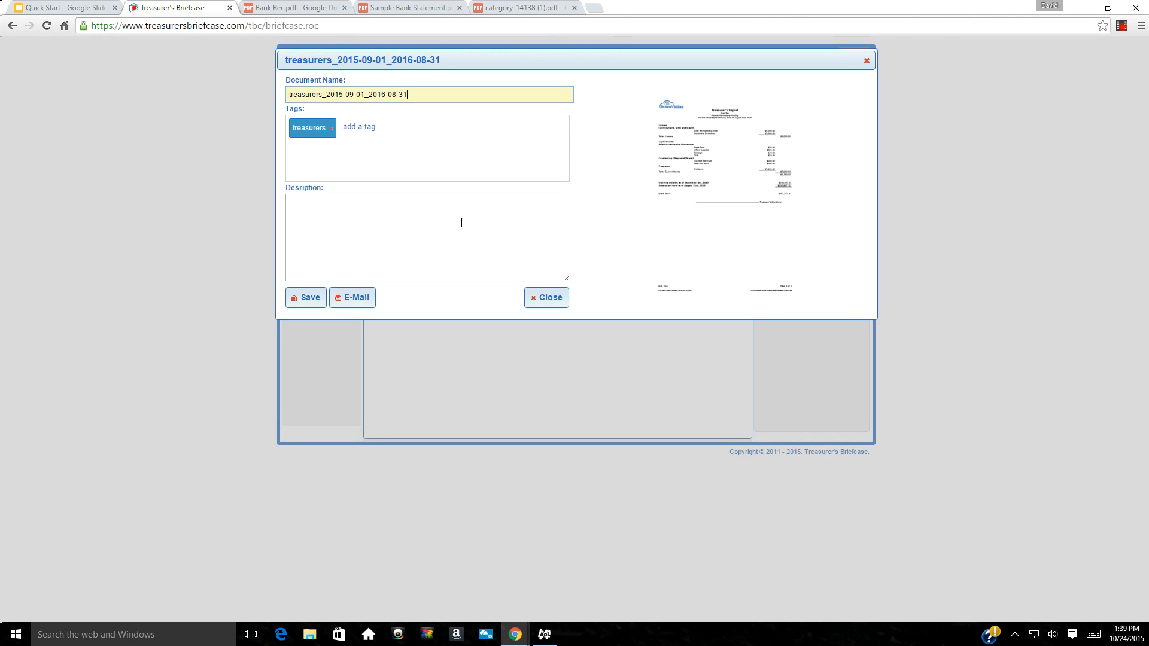
pyautogui.click(395, 128)
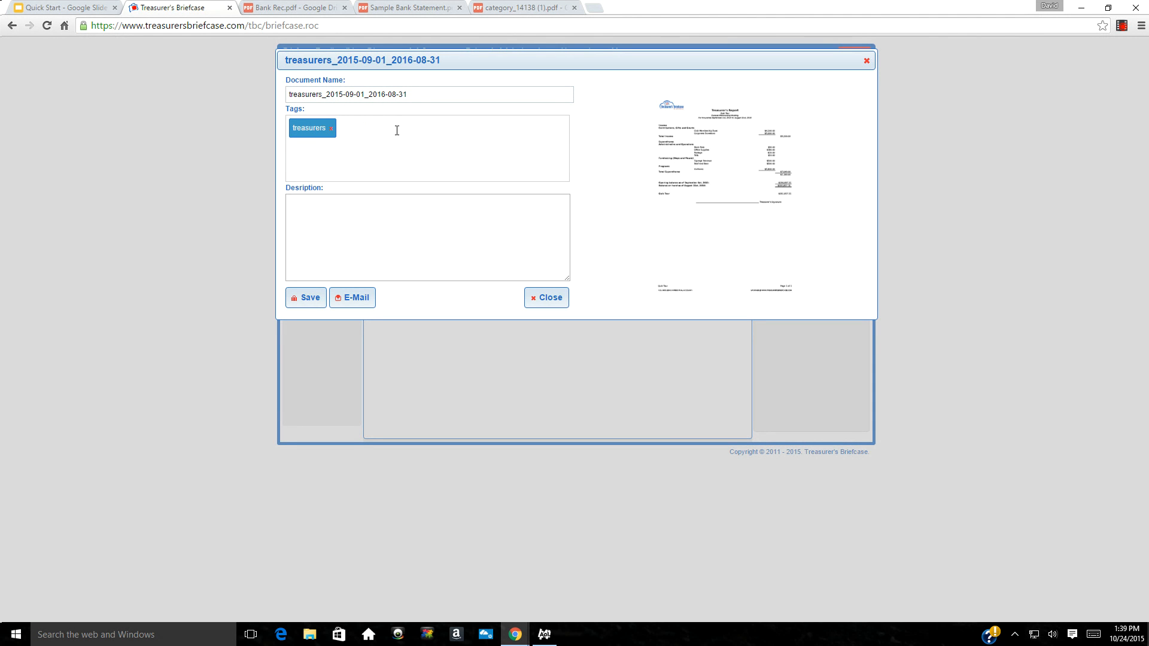
pyautogui.write('Sept 2015')
pyautogui.press('Return')
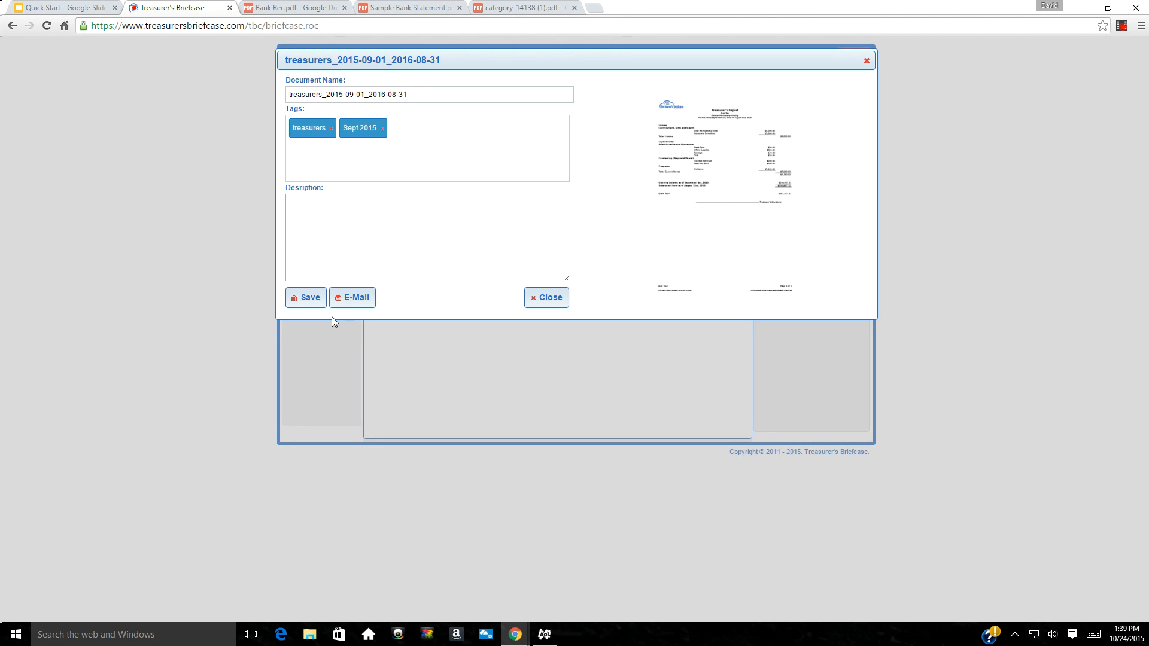
pyautogui.click(308, 299)
pyautogui.click(542, 299)
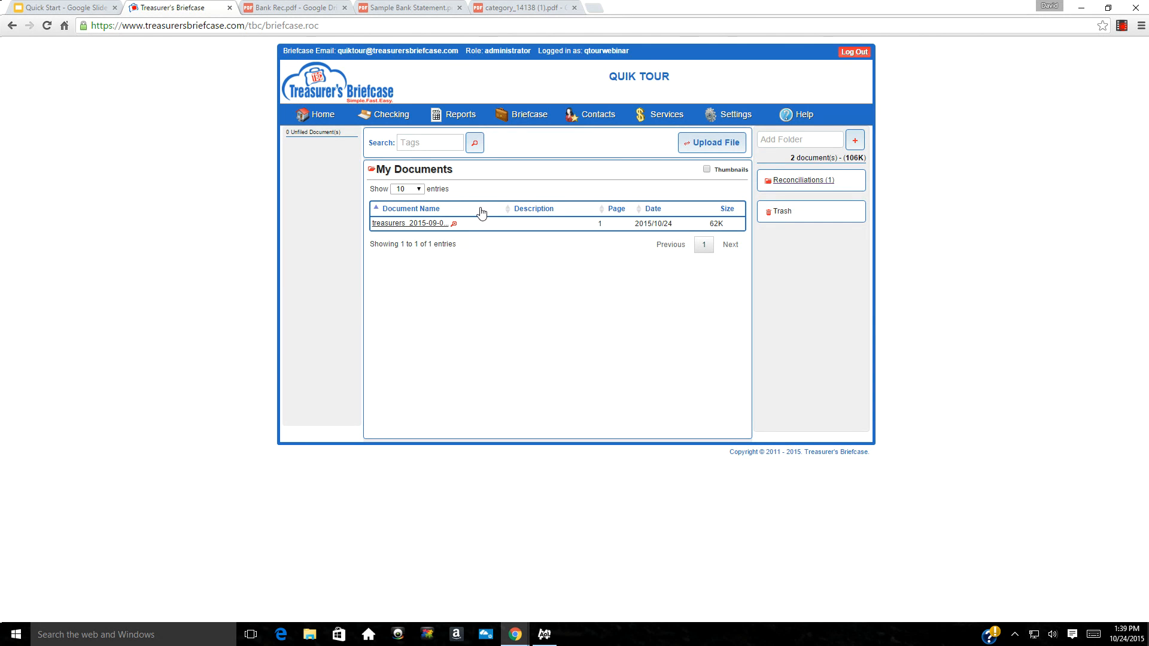
# Add a 'Board Reports' folder to the briefcase and return to My Documents
pyautogui.click(801, 143)
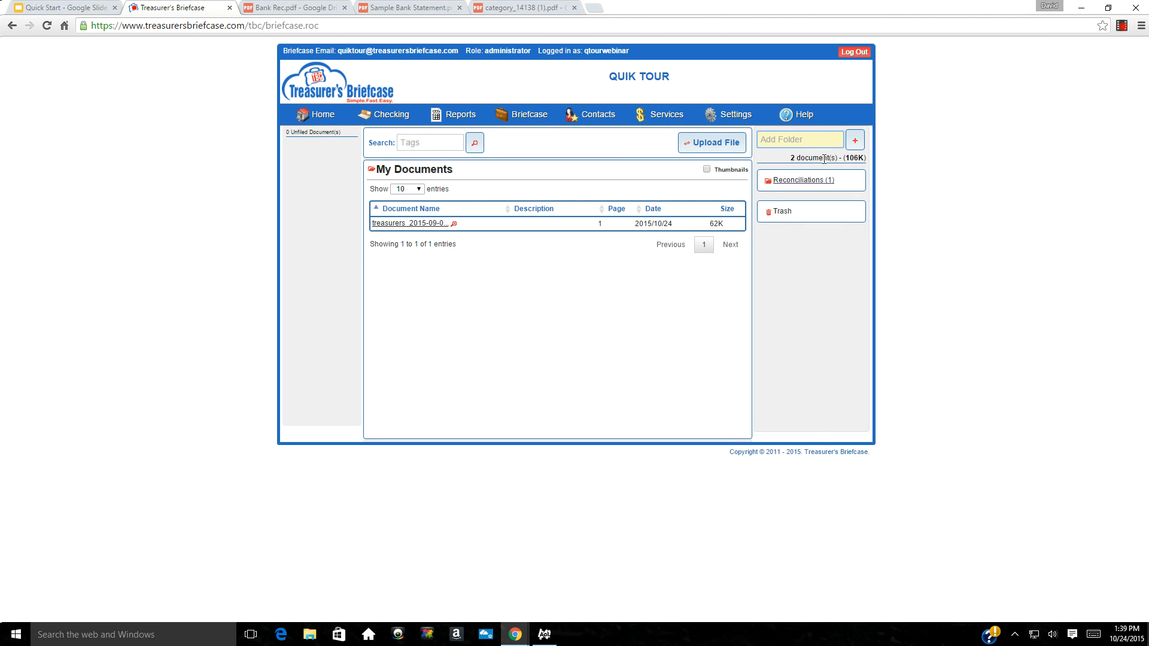
pyautogui.write('B')
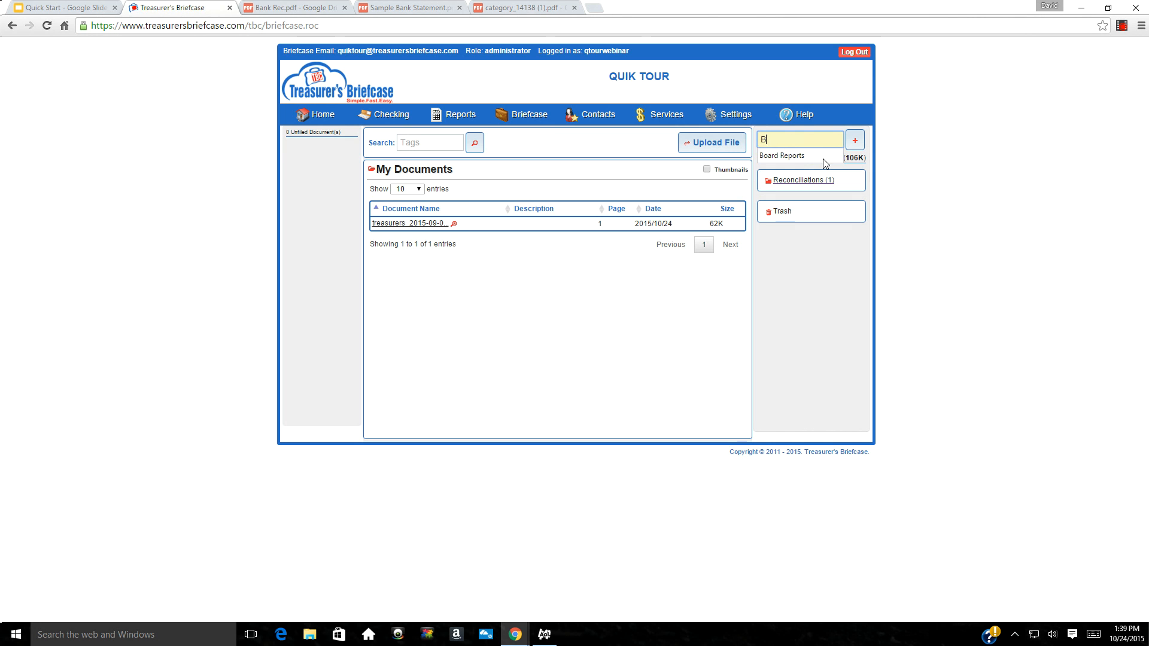
pyautogui.write('oard Reports')
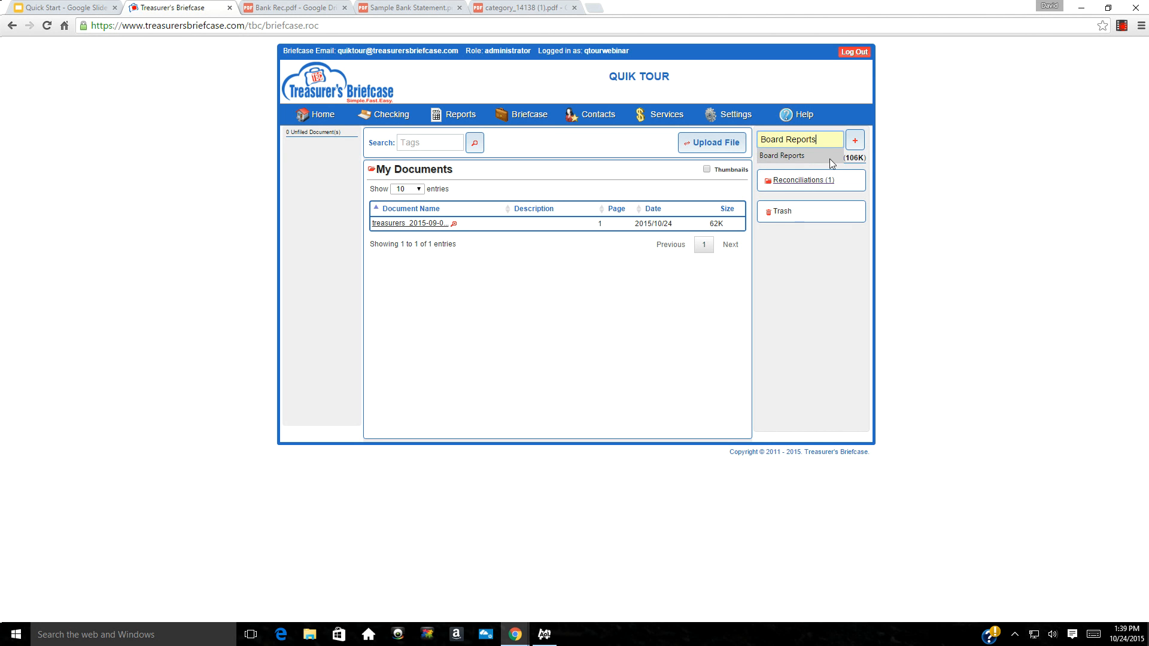
pyautogui.click(856, 143)
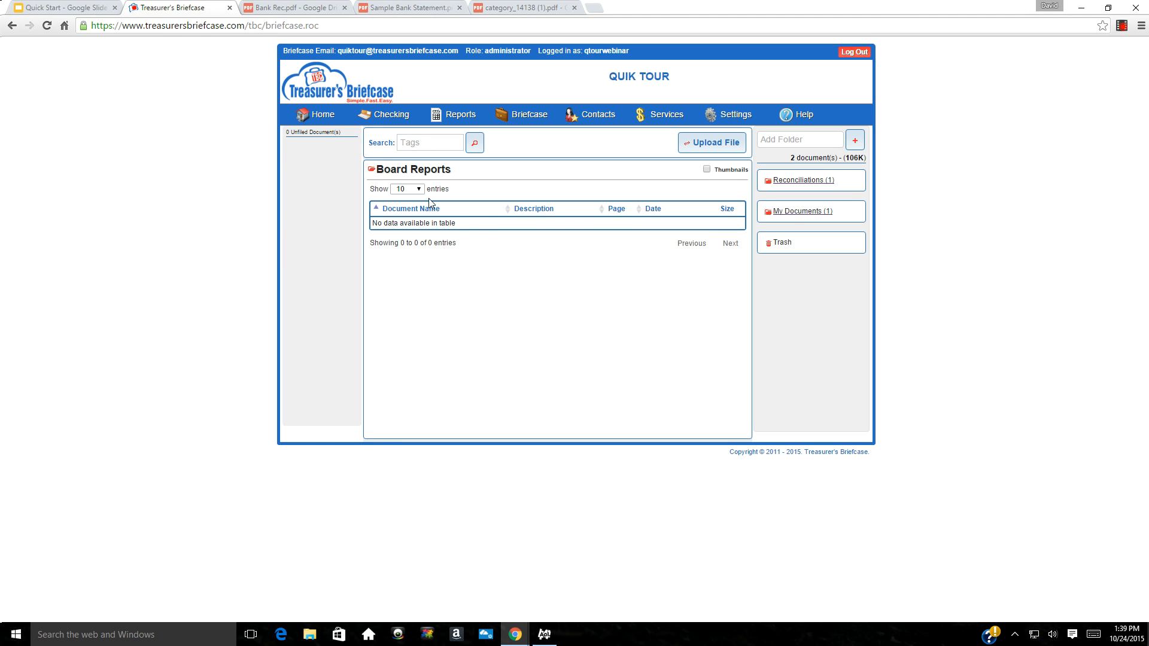
pyautogui.click(782, 216)
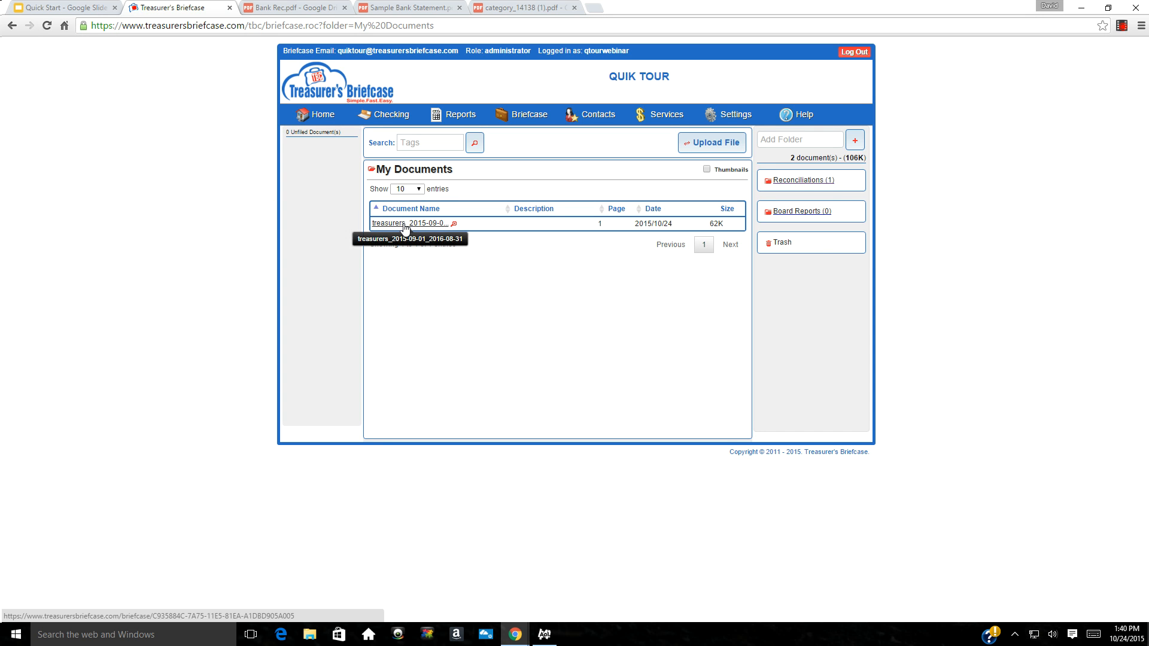
# Move the treasurers report into Board Reports, then view the Reconciliations folder's 44K reconciliation
pyautogui.moveTo(404, 228); pyautogui.dragTo(769, 221)
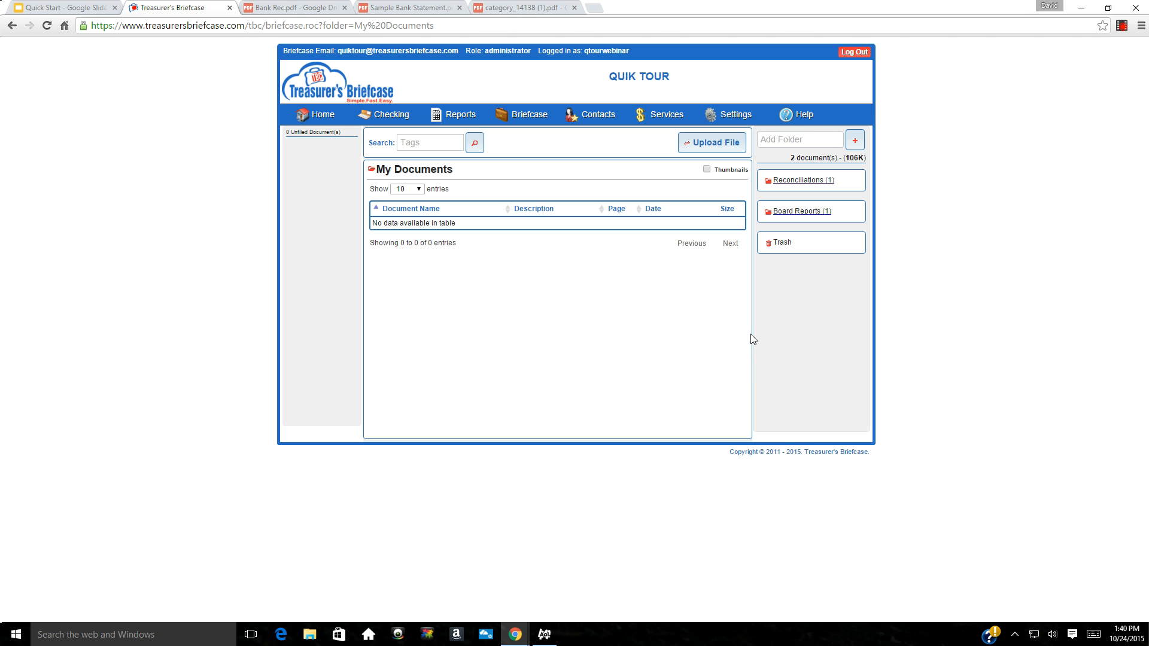
pyautogui.click(795, 186)
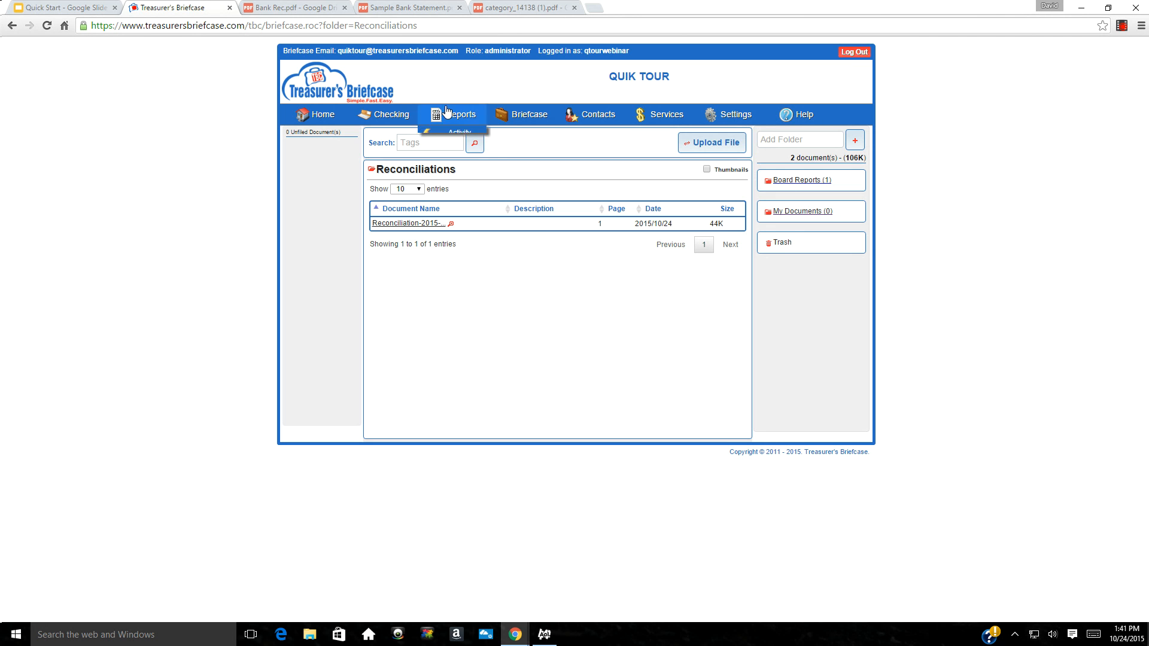
# Advance the Quick Start deck through Step 6 to the How To Get Help slide
pyautogui.click(54, 10)
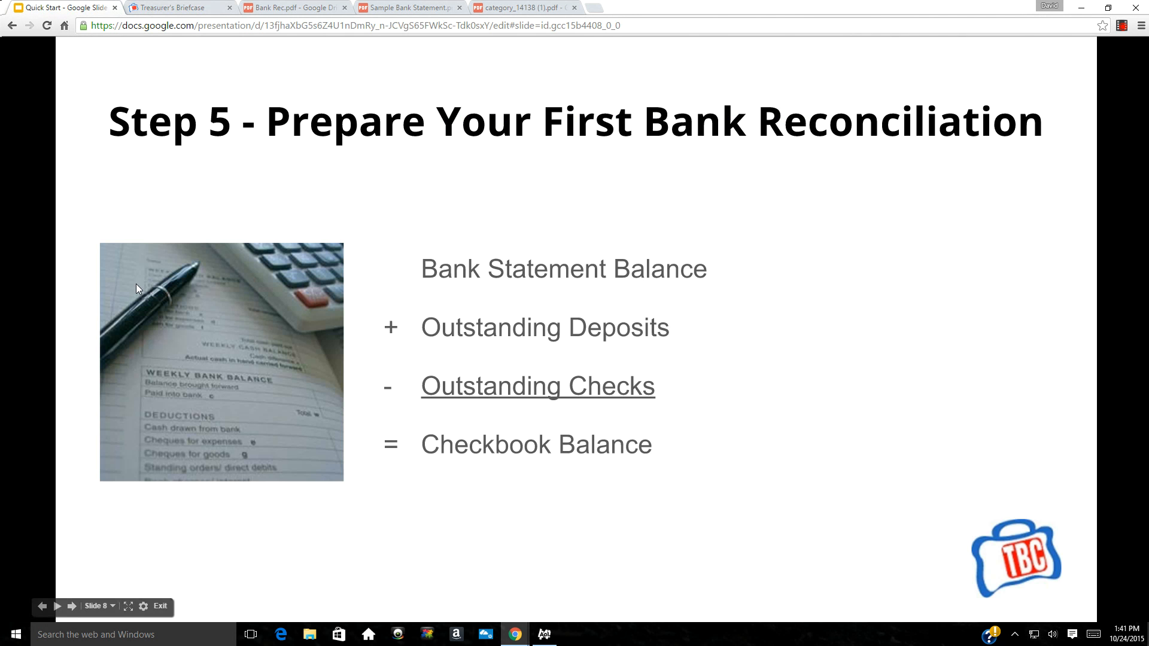
pyautogui.click(72, 607)
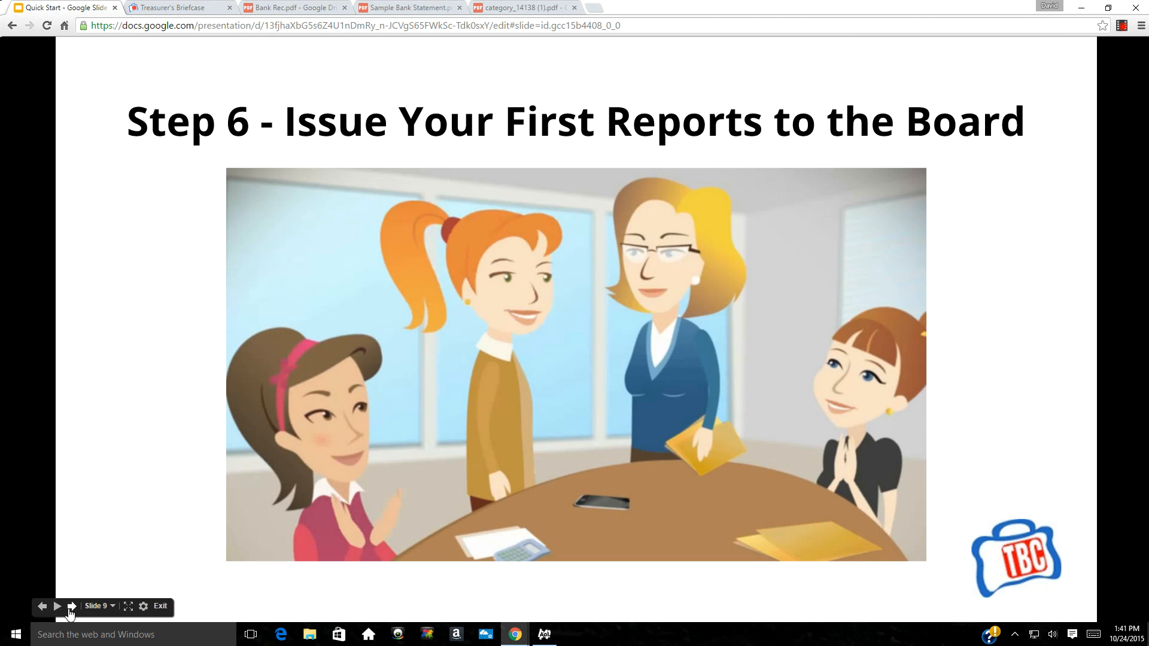
pyautogui.click(71, 607)
pyautogui.click(72, 607)
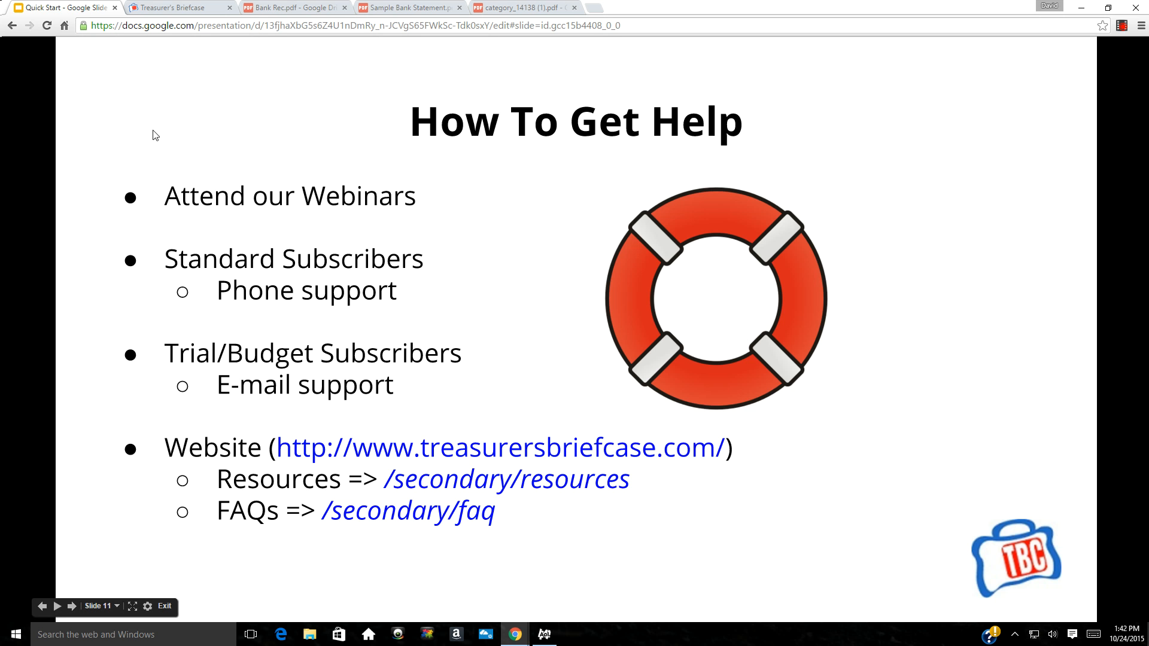
pyautogui.click(177, 8)
# Browse the site's Resources, FAQ and Contact Us pages, then return to the How To Get Help slide
pyautogui.click(308, 84)
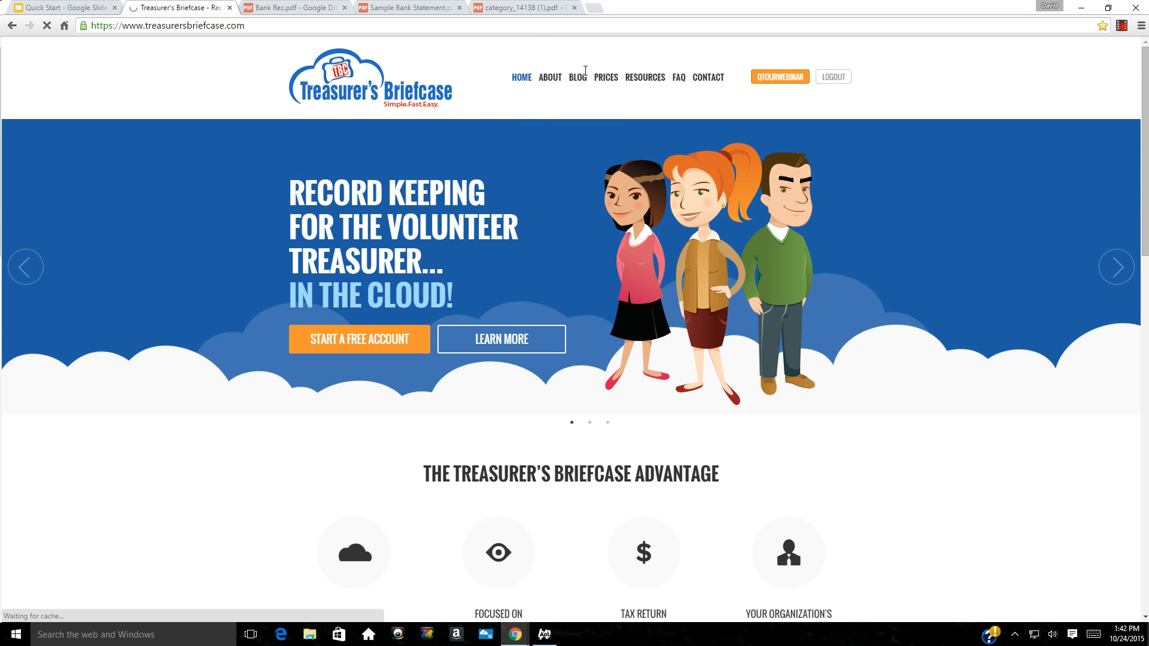
pyautogui.click(642, 80)
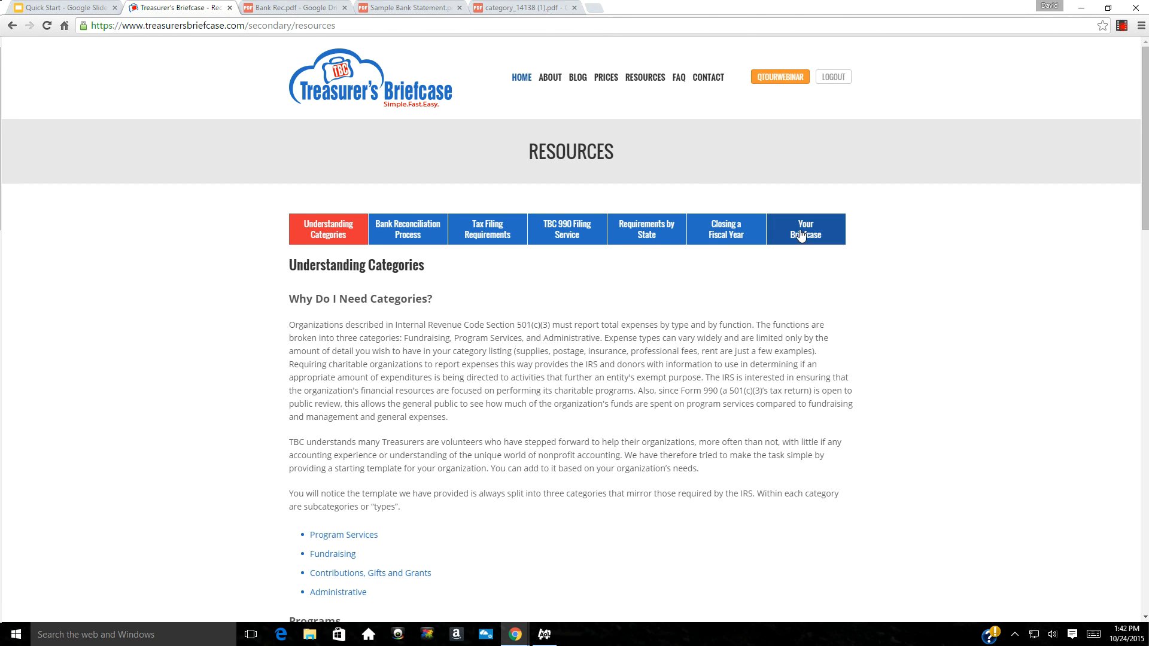
pyautogui.click(678, 80)
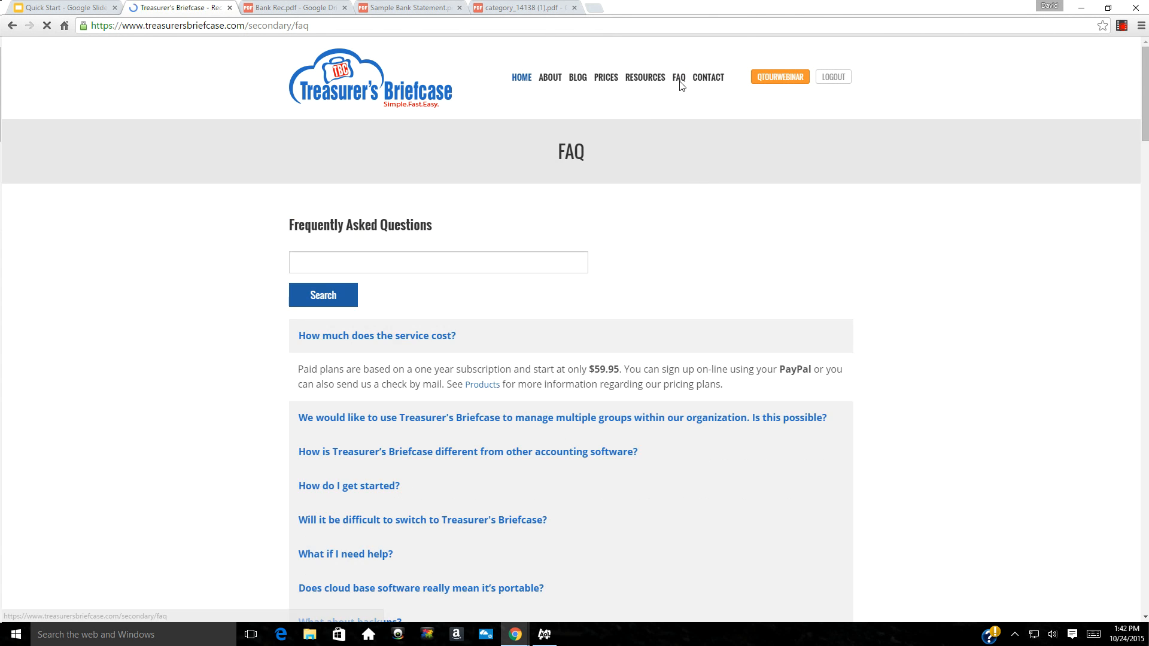
pyautogui.scroll(-3, 575, 364)
pyautogui.scroll(-5, 574, 367)
pyautogui.scroll(8, 571, 365)
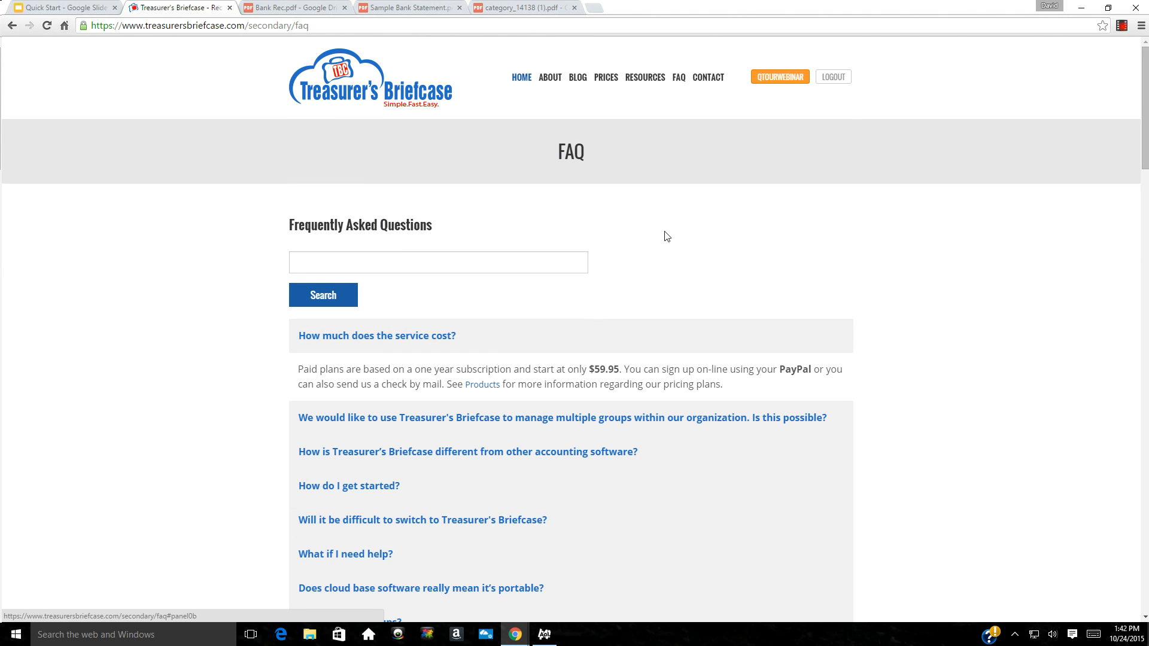
pyautogui.click(707, 85)
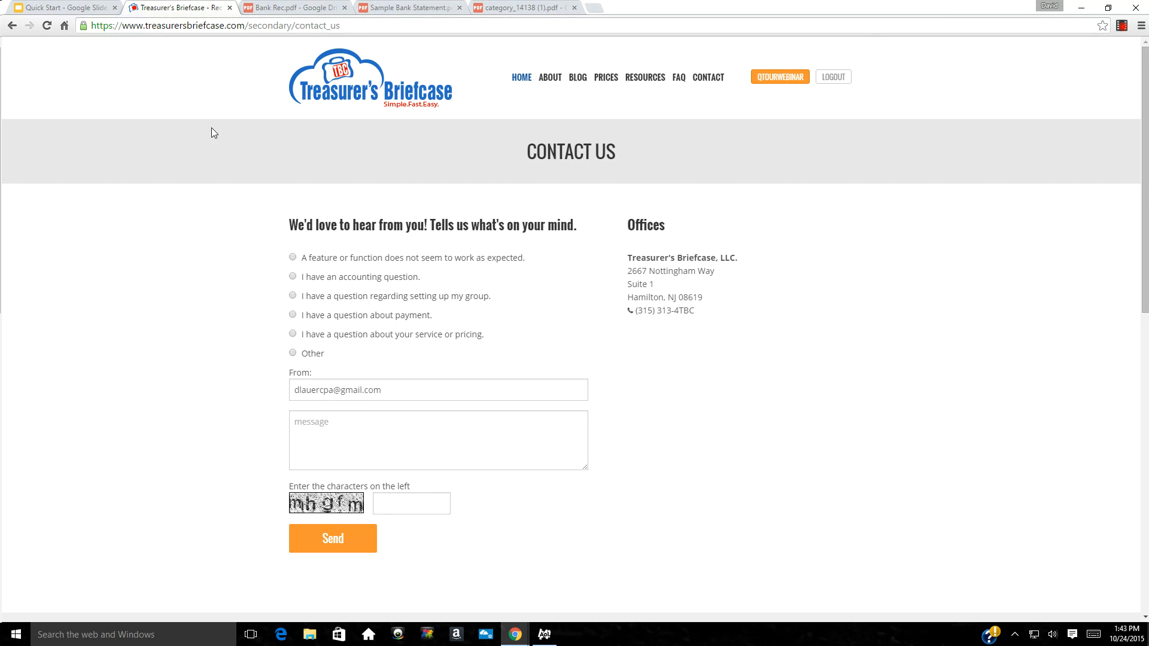
pyautogui.click(48, 8)
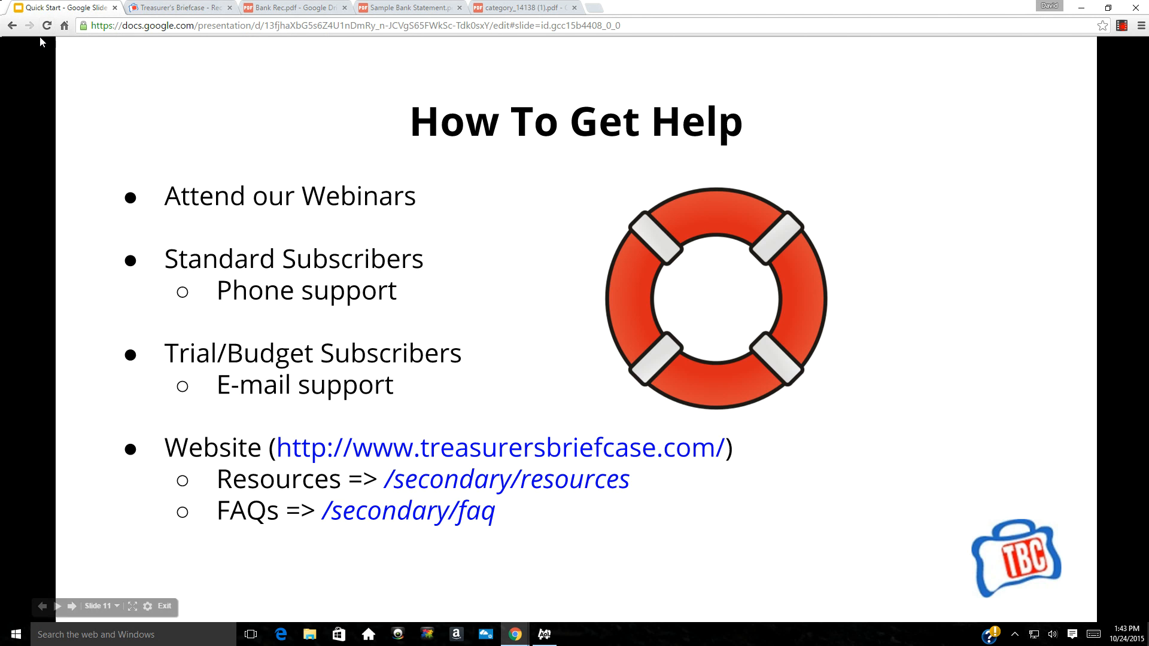